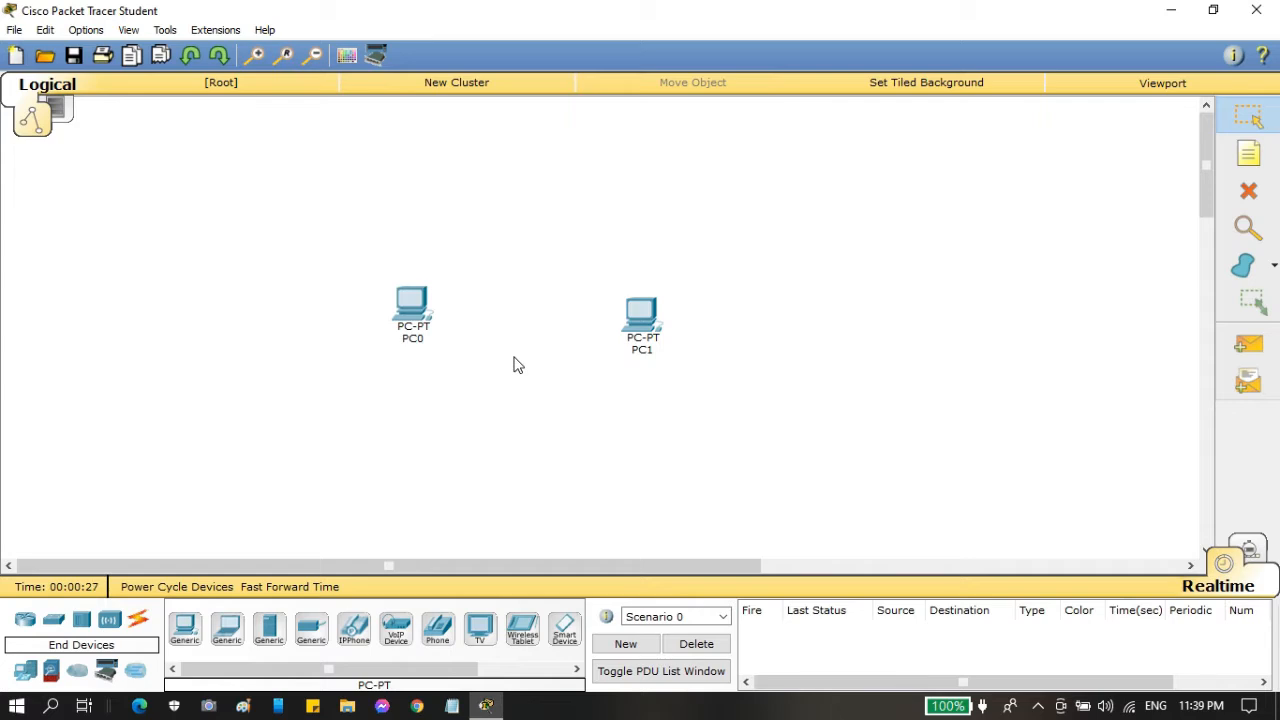
Assign the static IP address 10.10.10.1 to PC0 in its IP configuration and close the device window.
{"action": "left_click", "coordinate": [415, 318]}
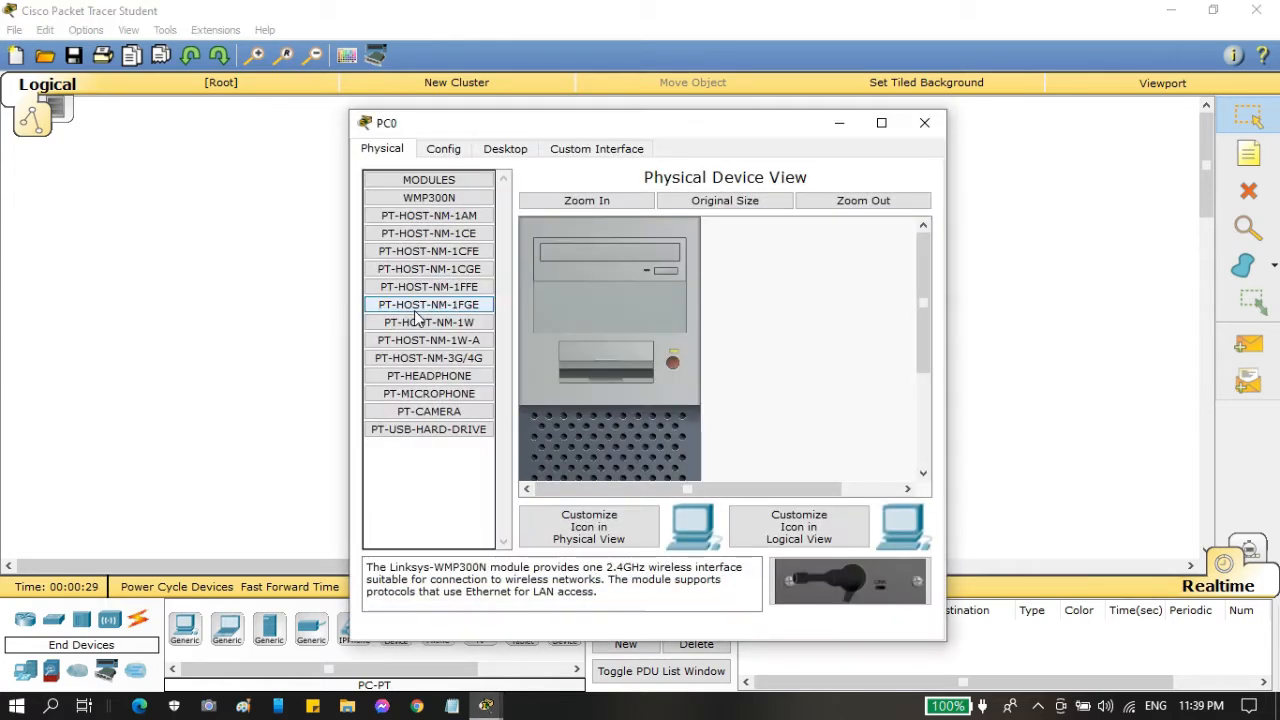
{"action": "left_click", "coordinate": [525, 148]}
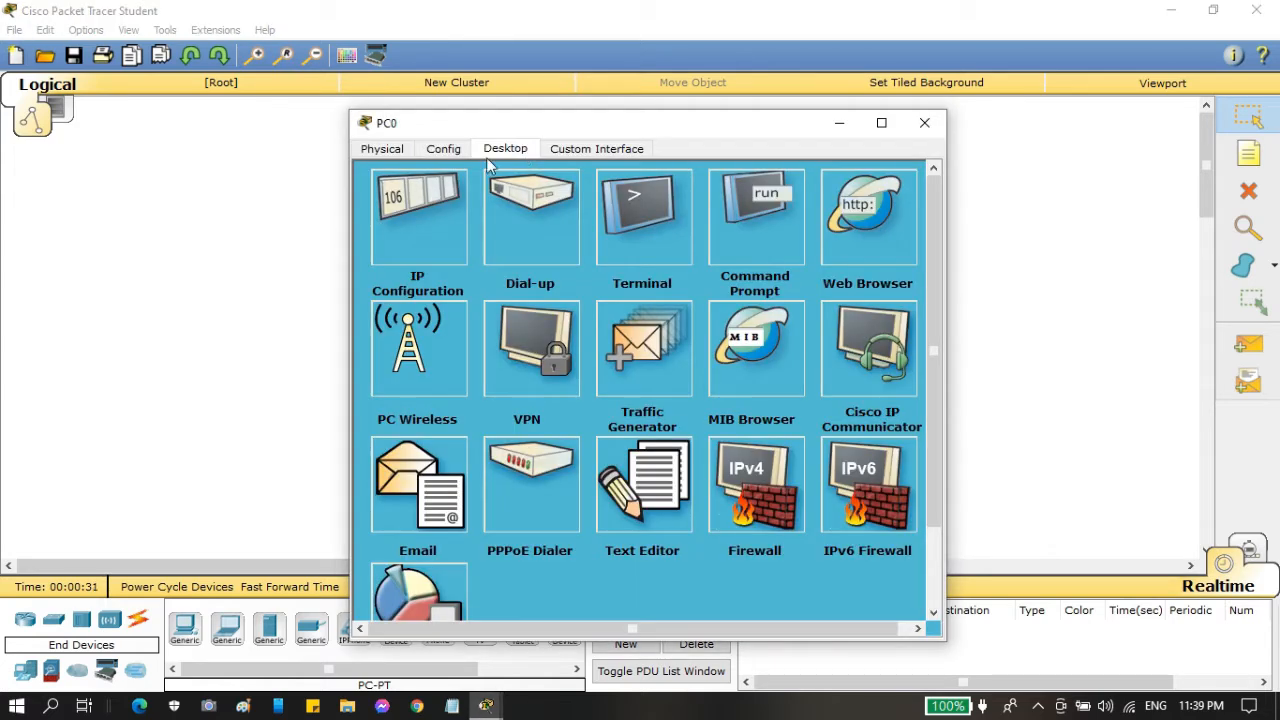
{"action": "left_click", "coordinate": [438, 233]}
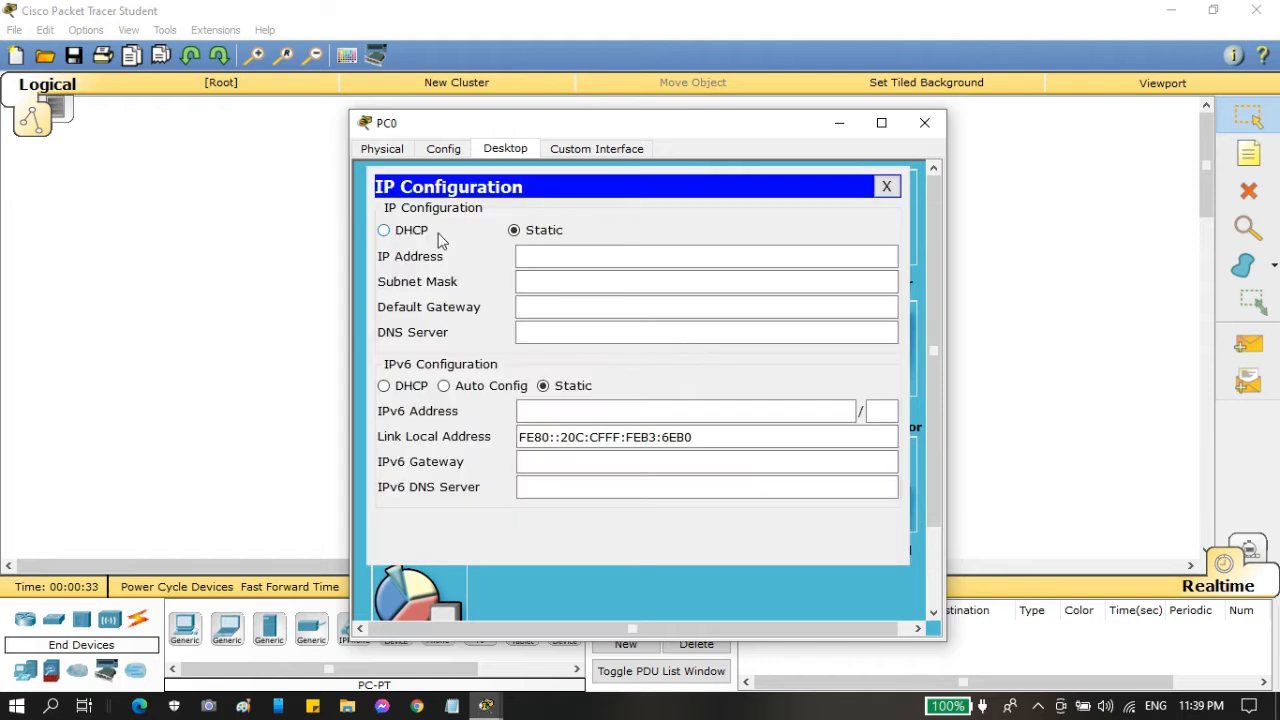
{"action": "left_click", "coordinate": [706, 256]}
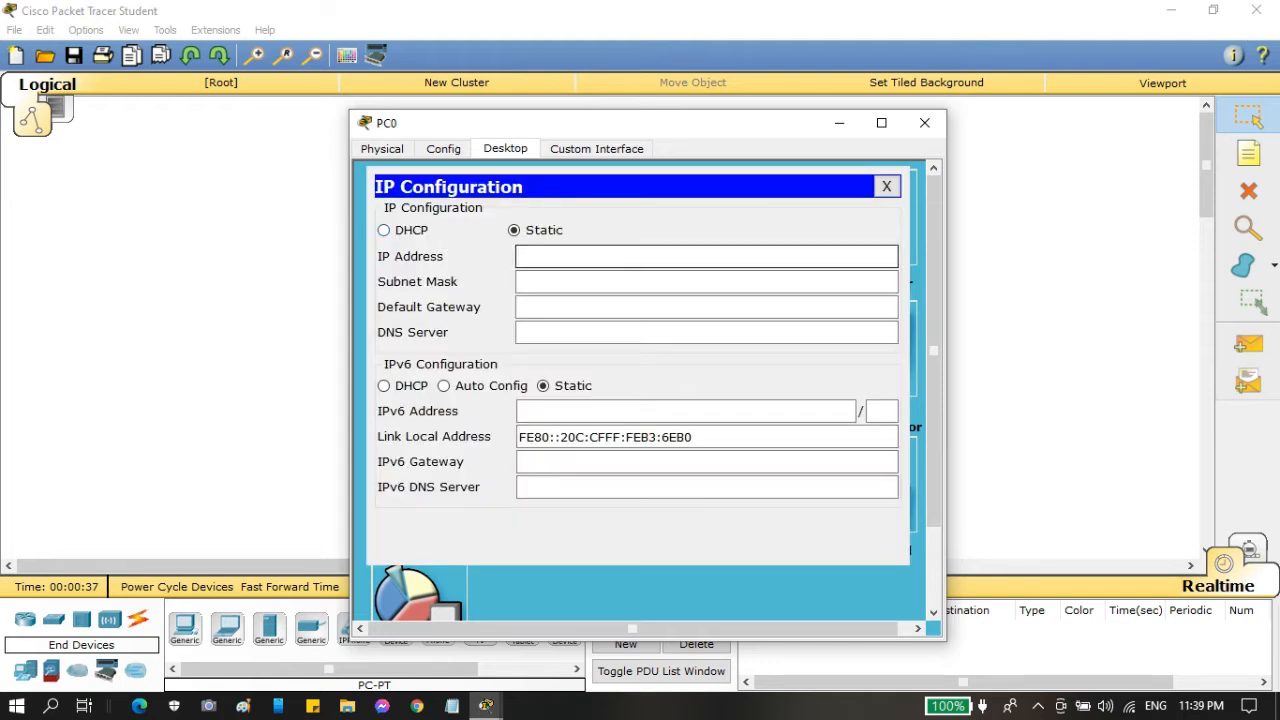
{"action": "type", "text": "10.10.10.1"}
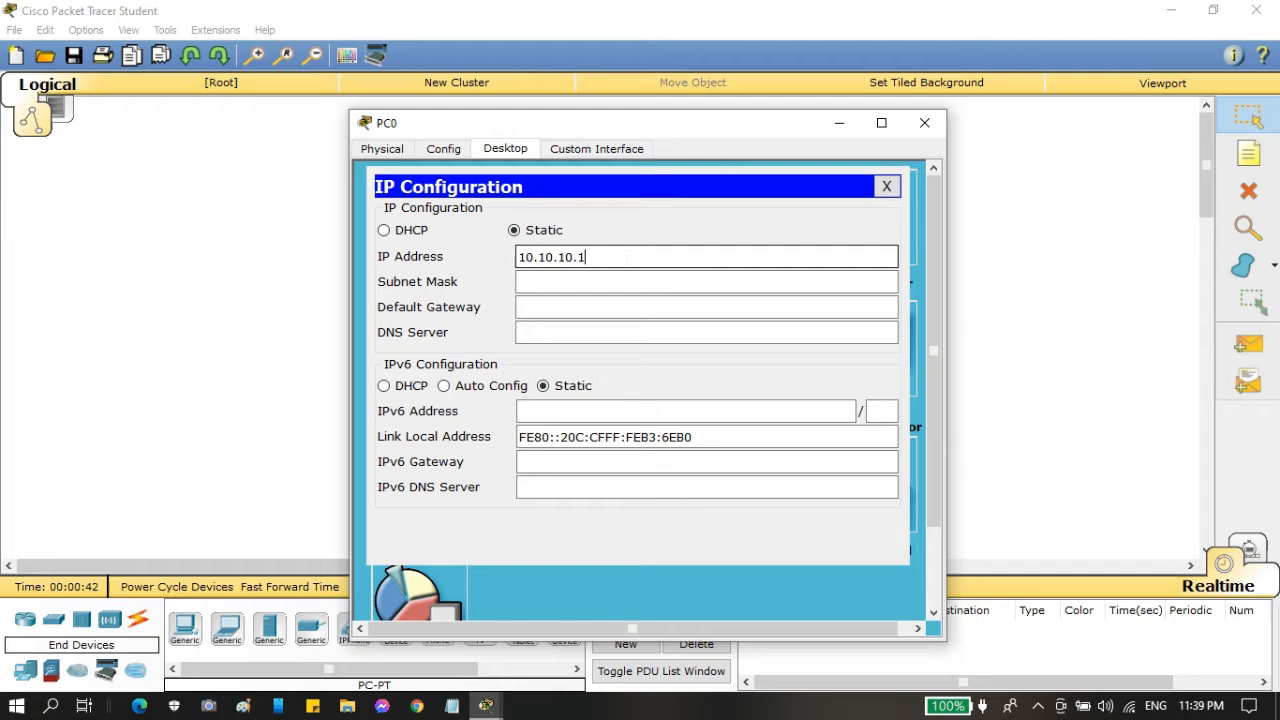
{"action": "left_click", "coordinate": [887, 187]}
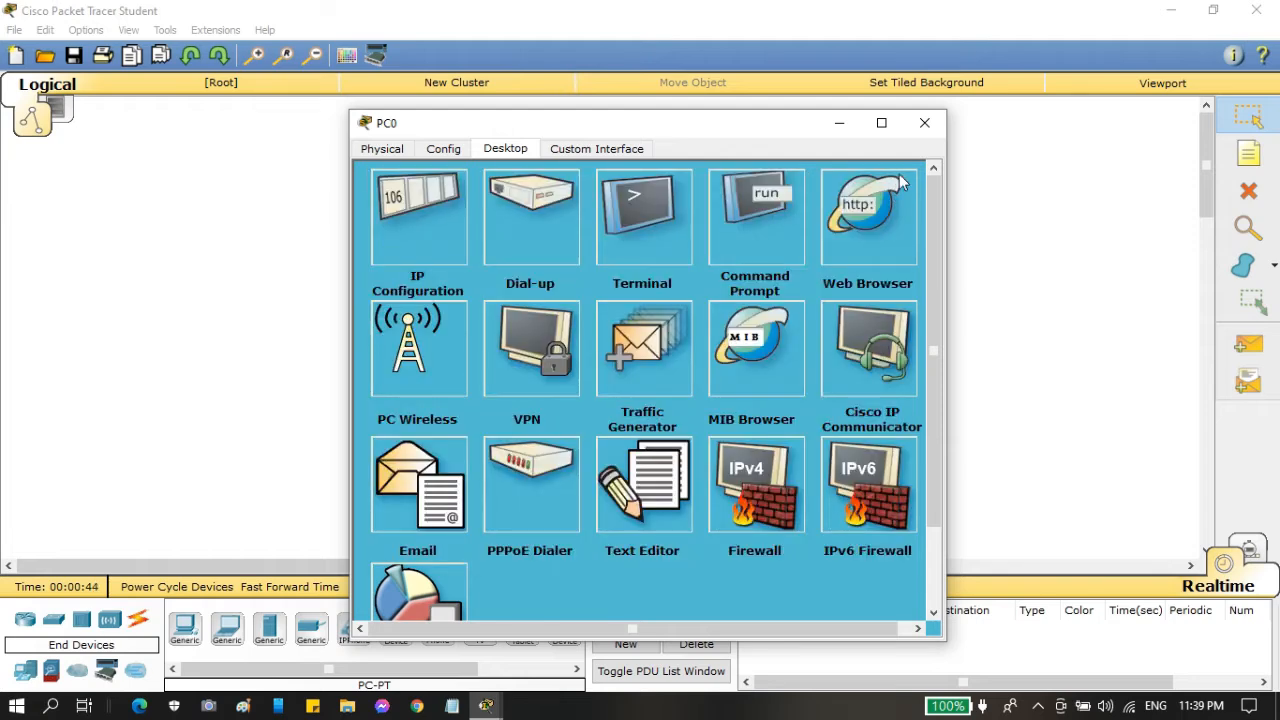
{"action": "left_click", "coordinate": [936, 128]}
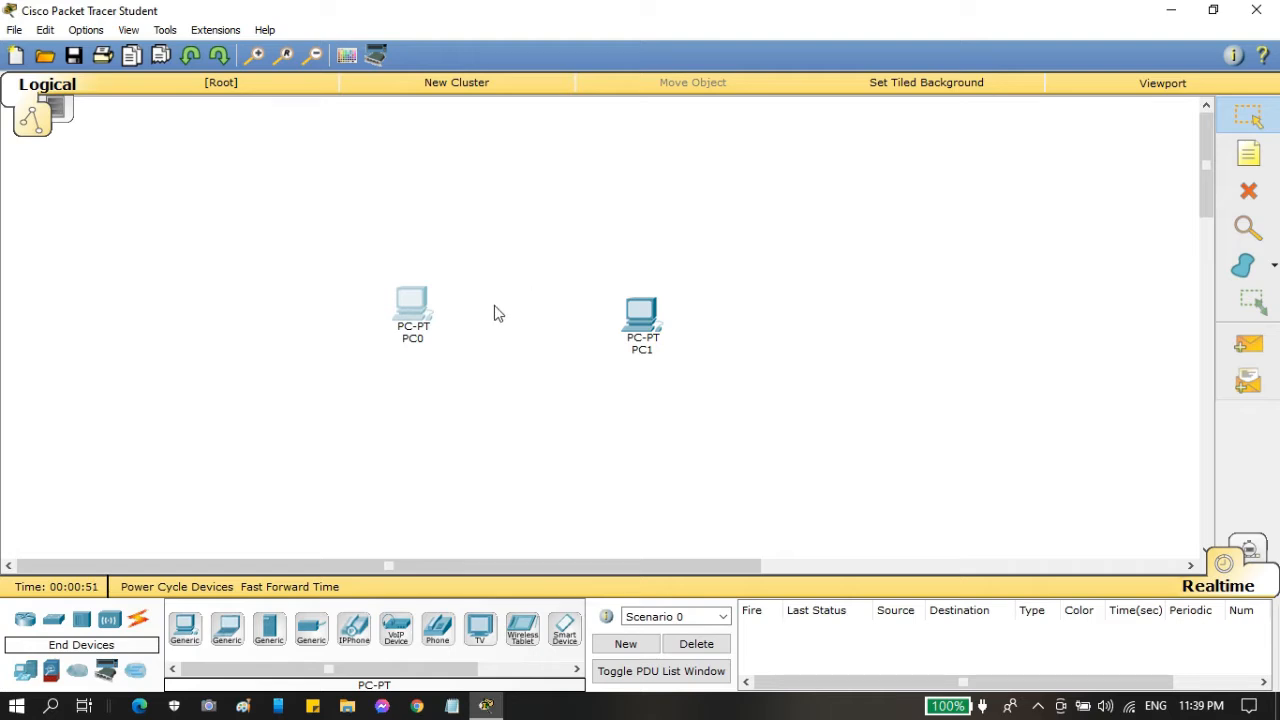
Rename the PC0 device label to its IP address, 10.10.10.1.
{"action": "left_click", "coordinate": [422, 345]}
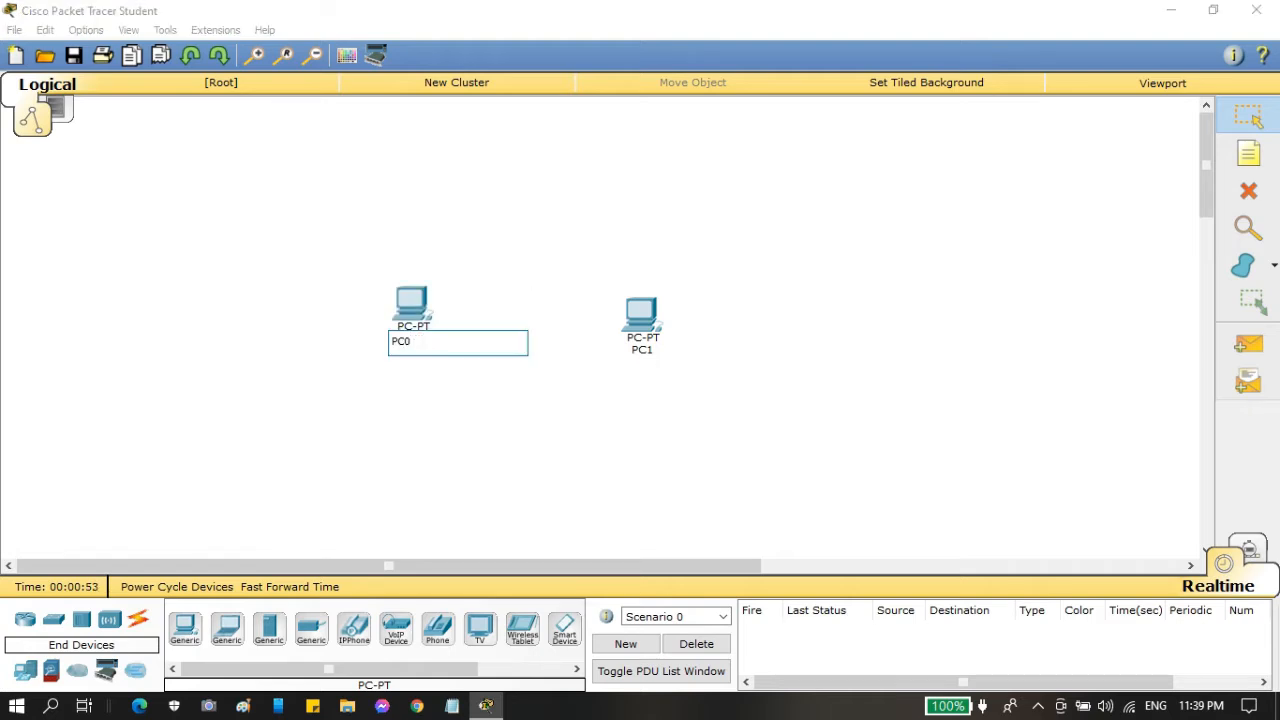
{"action": "key", "text": "BackSpace"}
{"action": "key", "text": "BackSpace"}
{"action": "key", "text": "BackSpace"}
{"action": "type", "text": "10.10.10.1"}
{"action": "key", "text": "Return"}
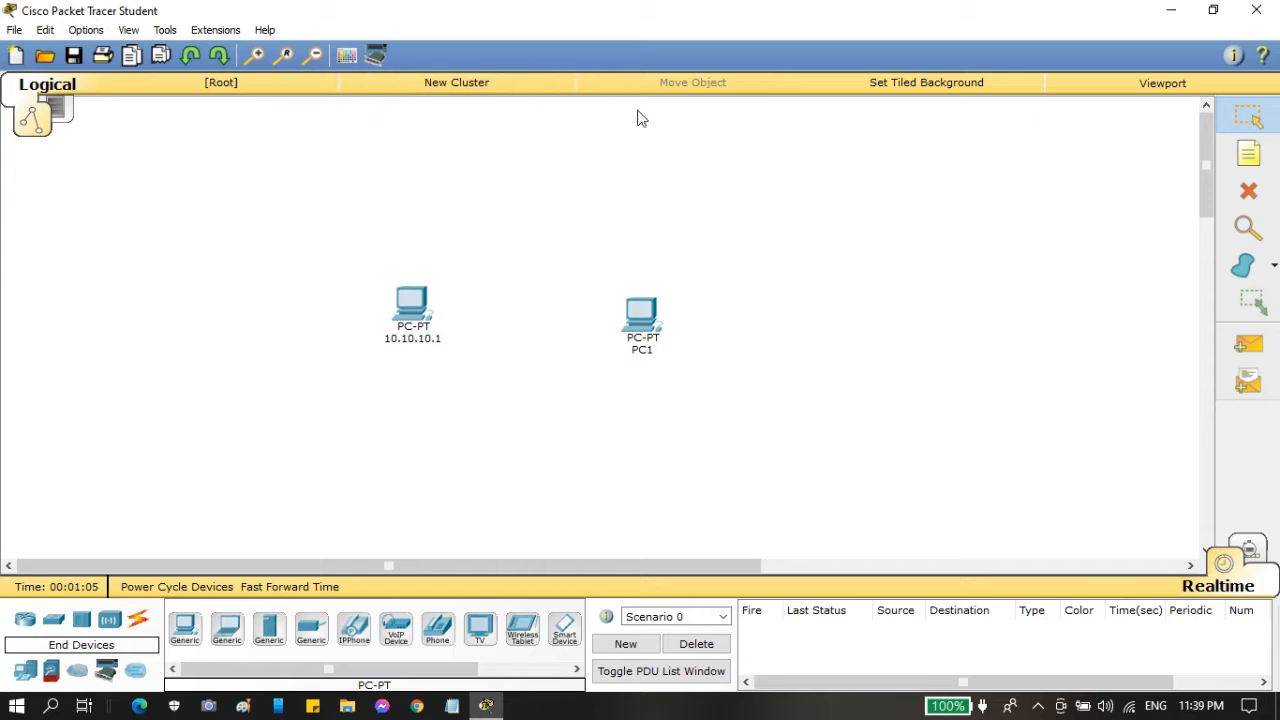
Assign the static IP address 10.10.10.2 to PC1 in its IP configuration and close the device window.
{"action": "left_click", "coordinate": [650, 316]}
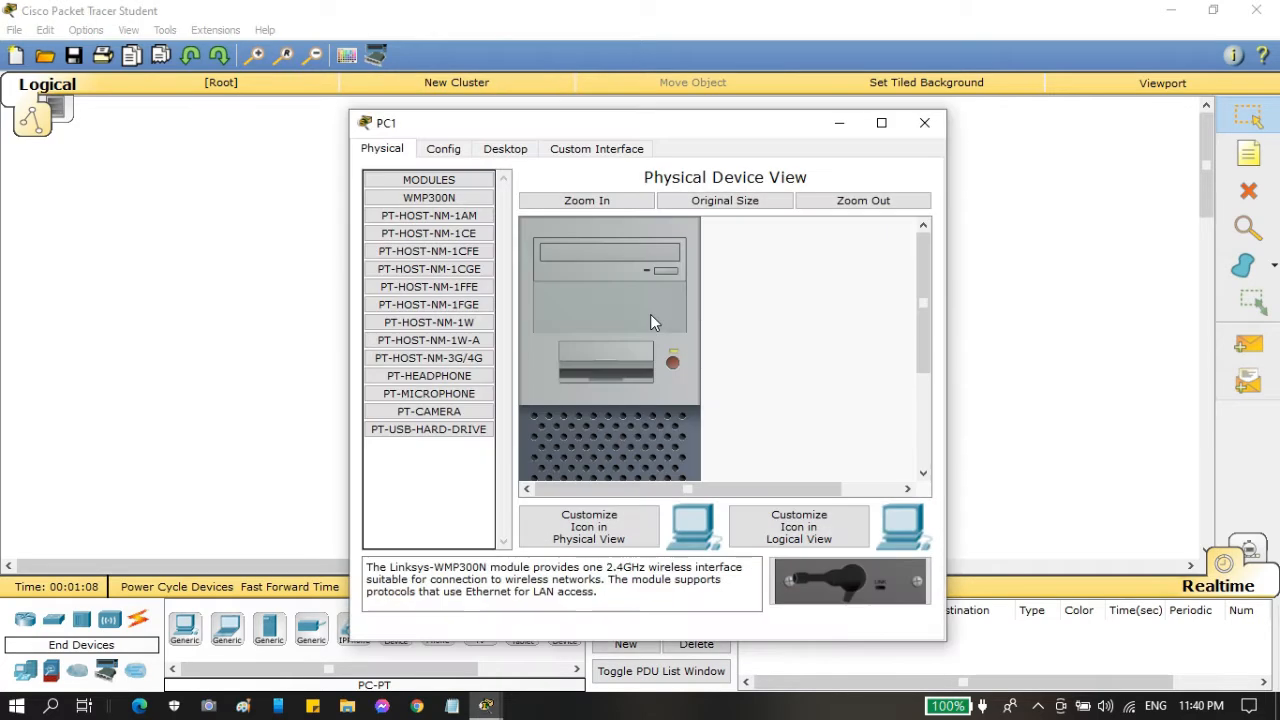
{"action": "left_click", "coordinate": [506, 149]}
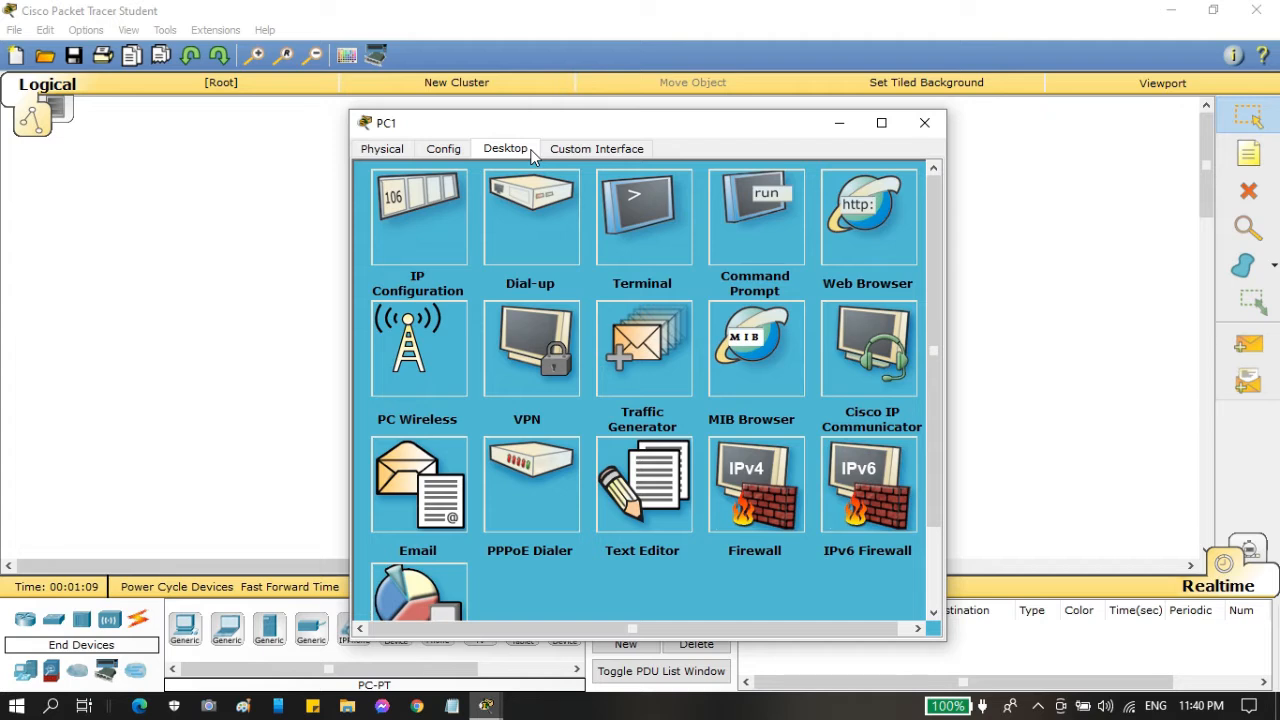
{"action": "left_click", "coordinate": [426, 228]}
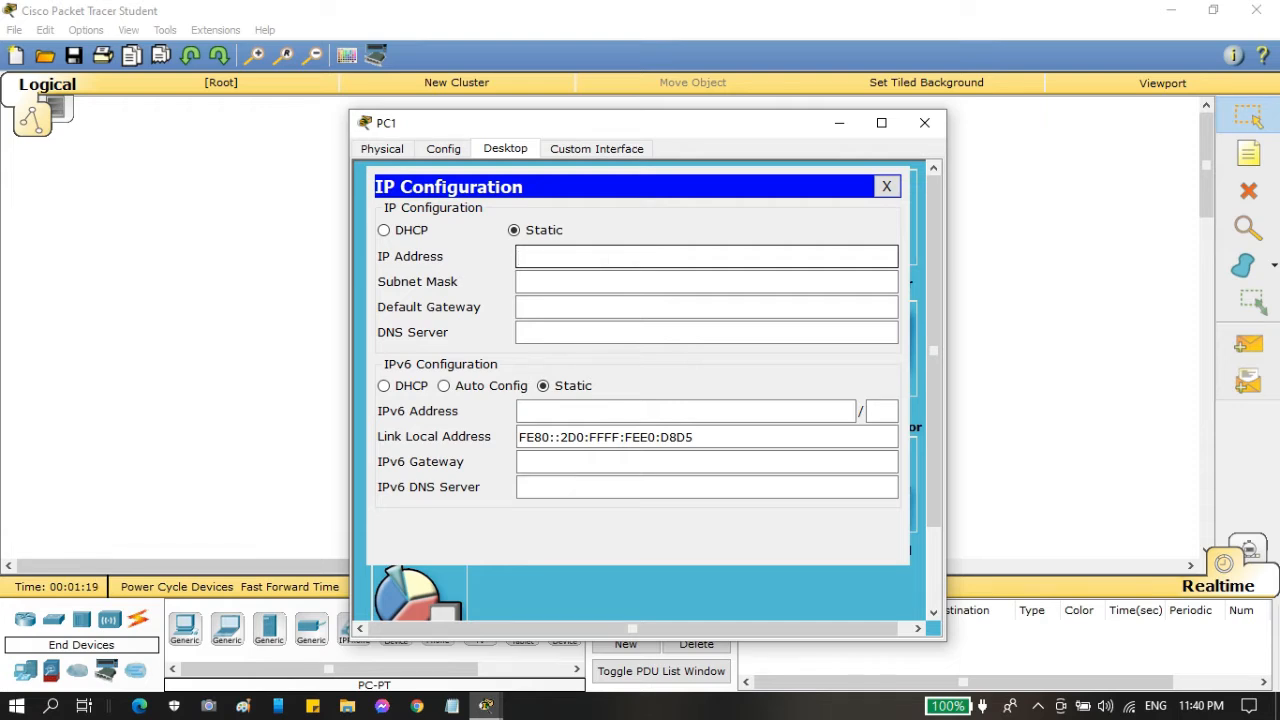
{"action": "type", "text": "10.10.10.2"}
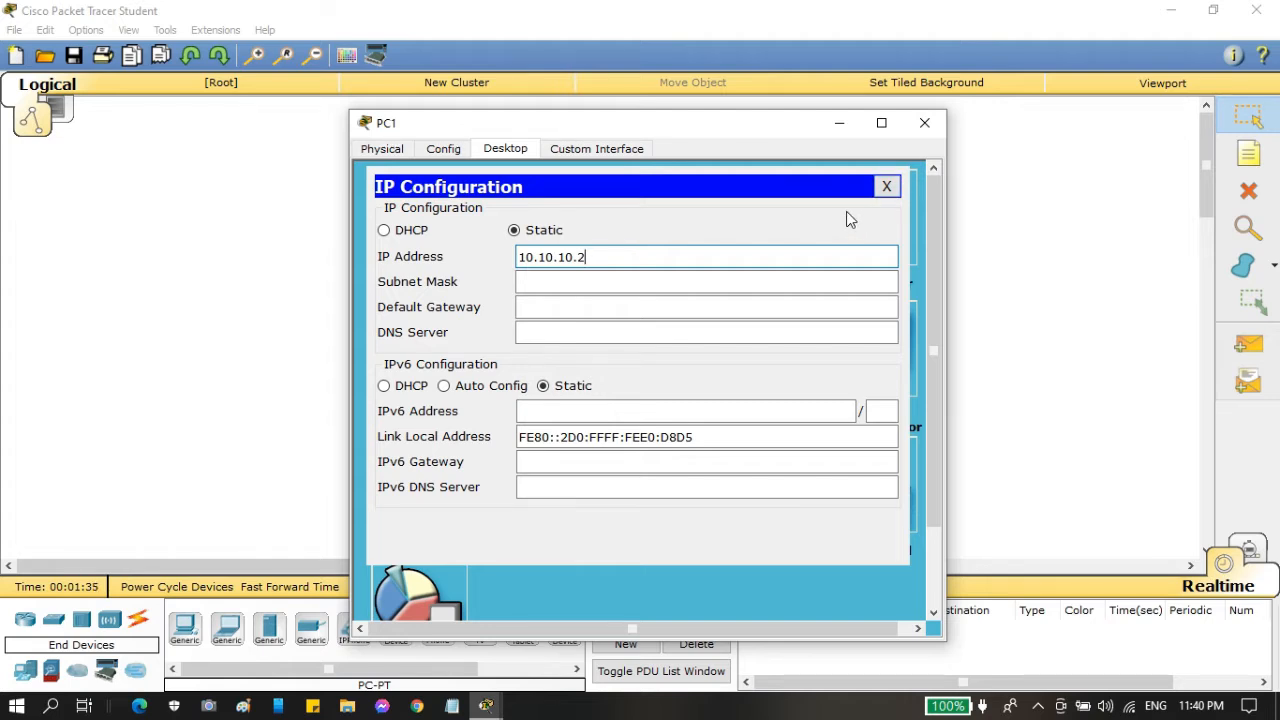
{"action": "left_click", "coordinate": [886, 186]}
{"action": "left_click", "coordinate": [922, 124]}
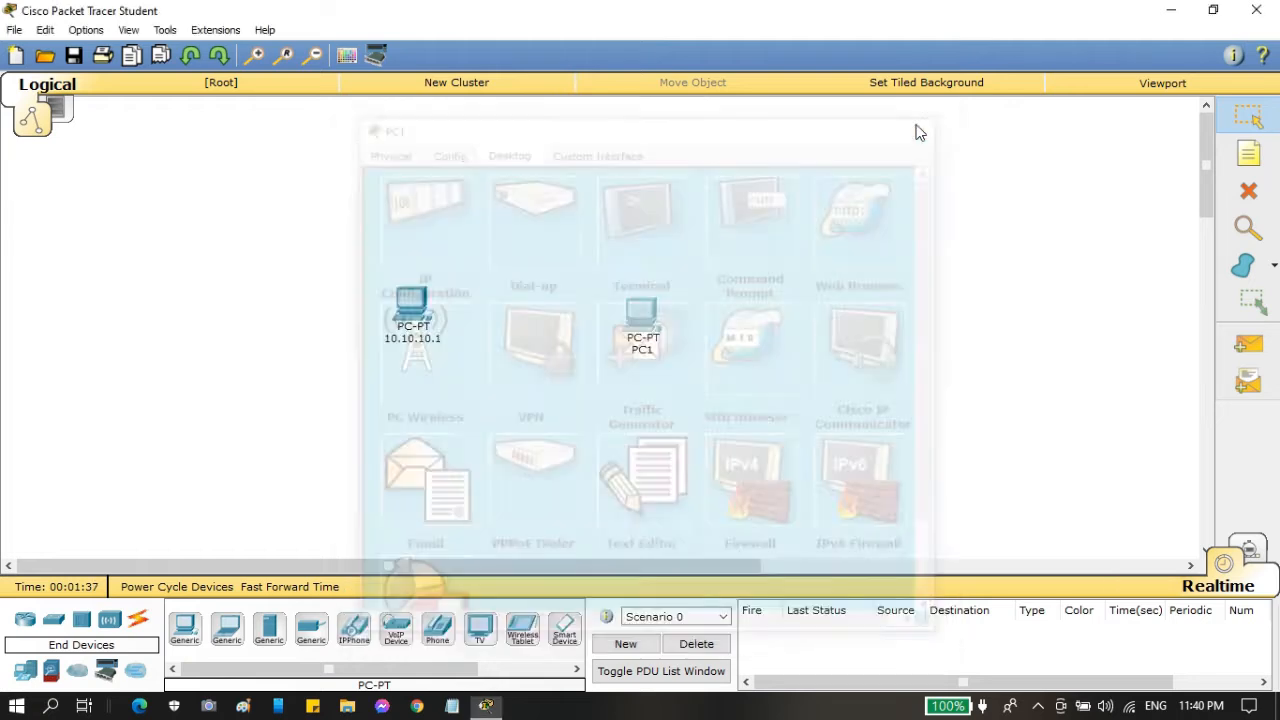
Rename the PC1 device label to 10.10.10.2 and move the PC level with the 10.10.10.1 computer.
{"action": "left_click", "coordinate": [648, 352]}
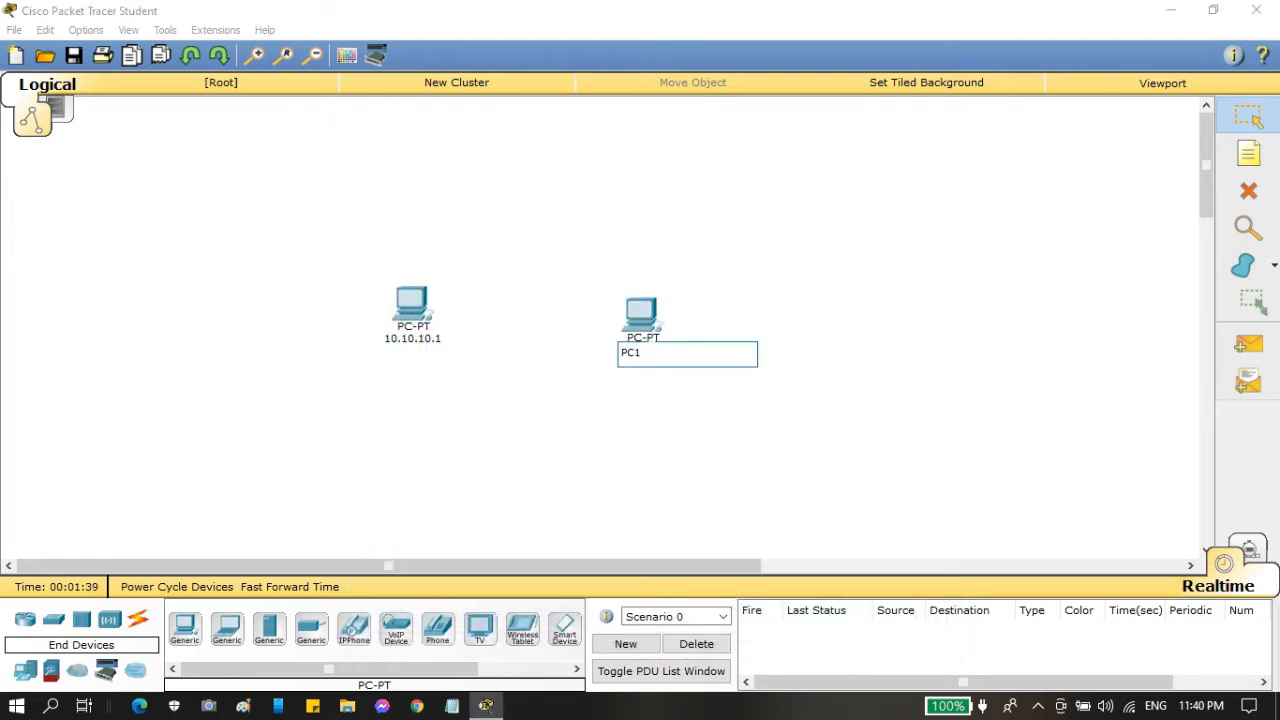
{"action": "key", "text": "BackSpace"}
{"action": "key", "text": "BackSpace"}
{"action": "key", "text": "BackSpace"}
{"action": "type", "text": "10.10.10.2"}
{"action": "left_click", "coordinate": [665, 405]}
{"action": "left_click_drag", "start_coordinate": [652, 348], "coordinate": [656, 325]}
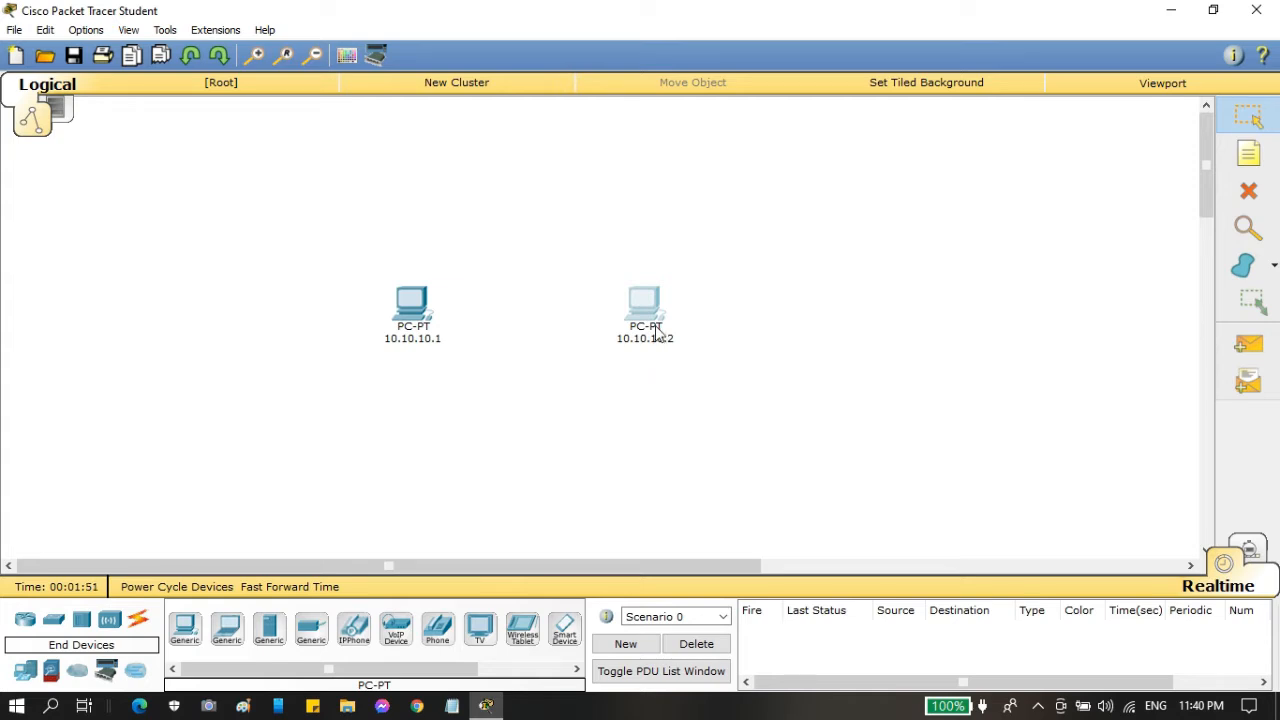
{"action": "left_click", "coordinate": [660, 334]}
{"action": "left_click", "coordinate": [924, 122]}
Connect FastEthernet0 of PC 10.10.10.1 to PC 10.10.10.2 with a Copper Cross-Over cable.
{"action": "left_click", "coordinate": [139, 624]}
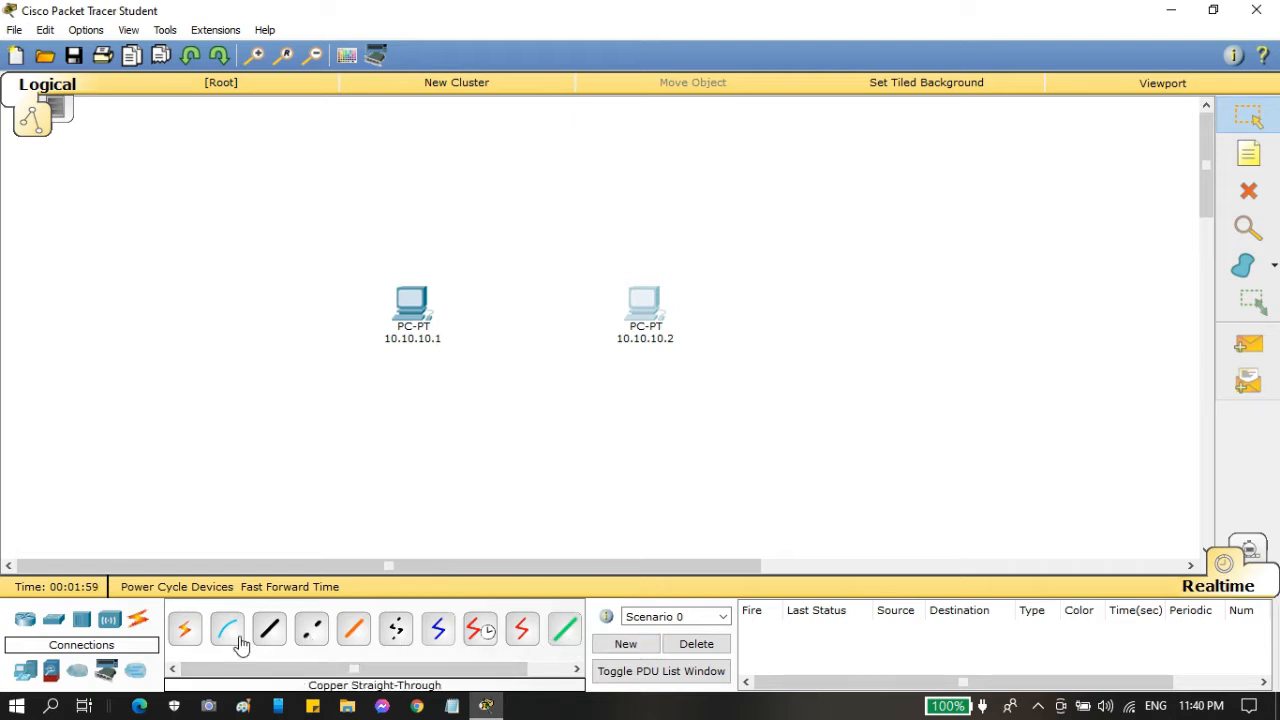
{"action": "left_click_drag", "start_coordinate": [498, 674], "coordinate": [449, 677]}
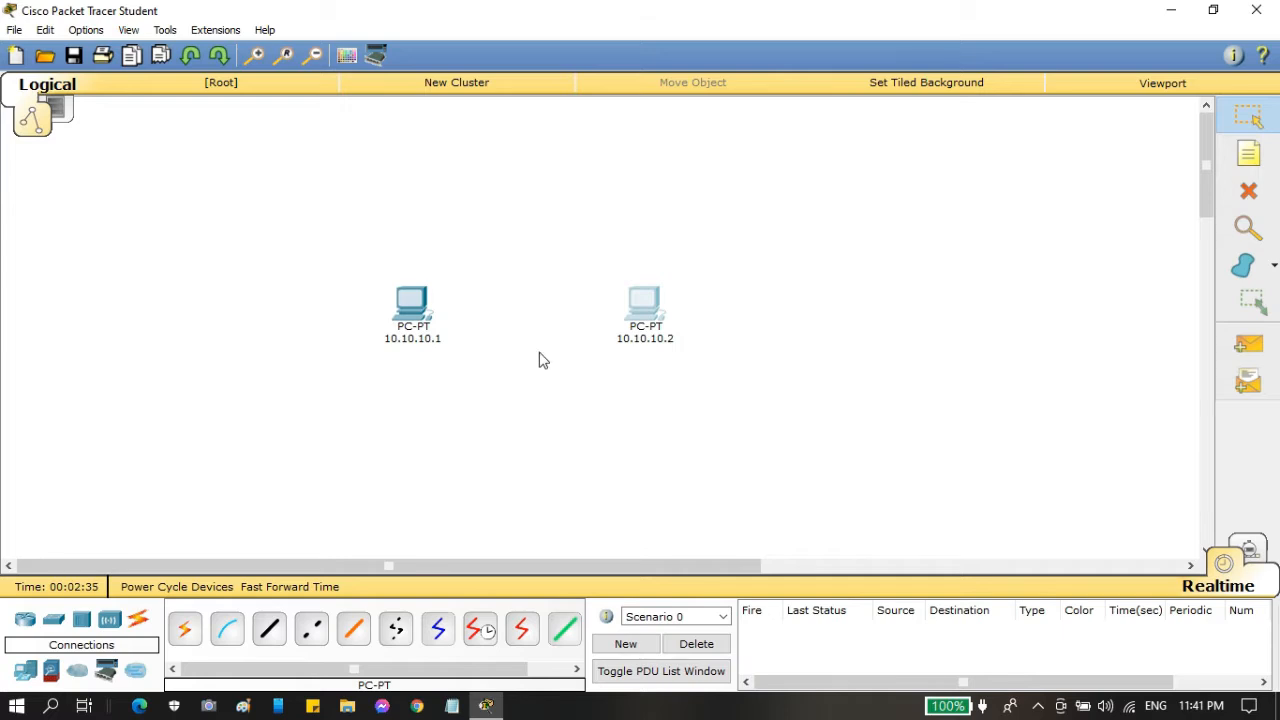
{"action": "left_click", "coordinate": [316, 641]}
{"action": "left_click", "coordinate": [420, 312]}
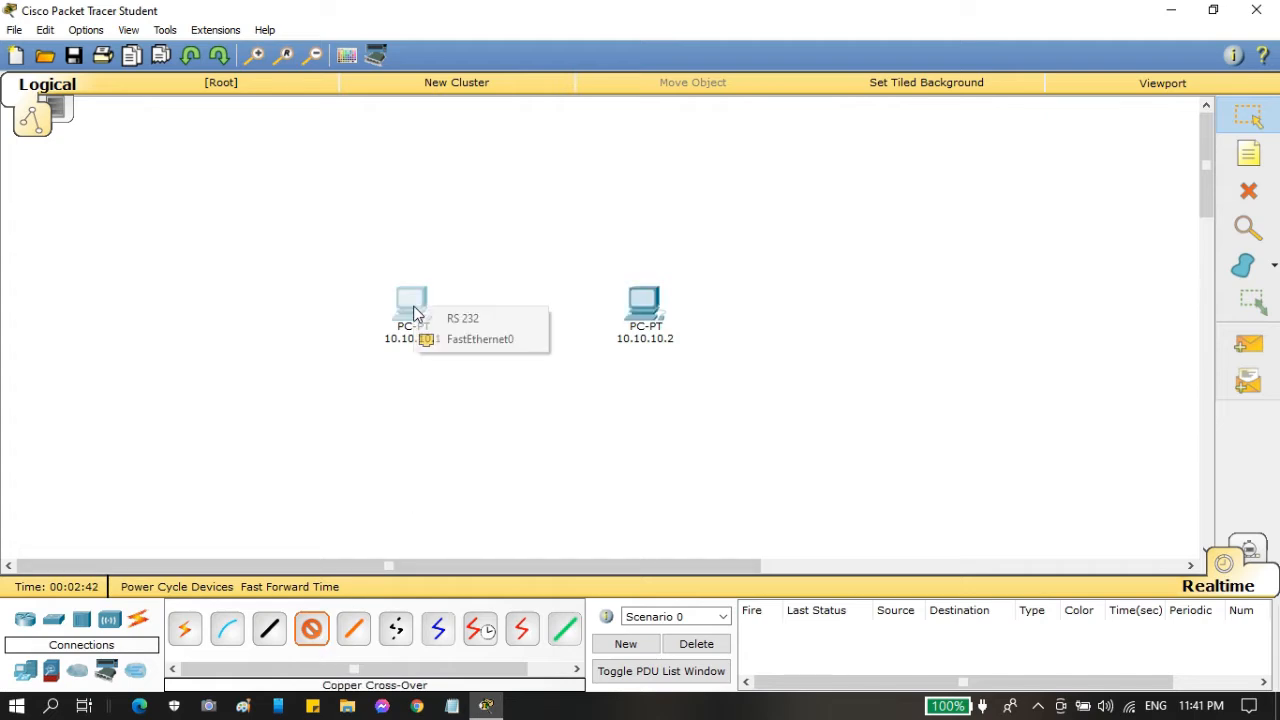
{"action": "left_click", "coordinate": [460, 342]}
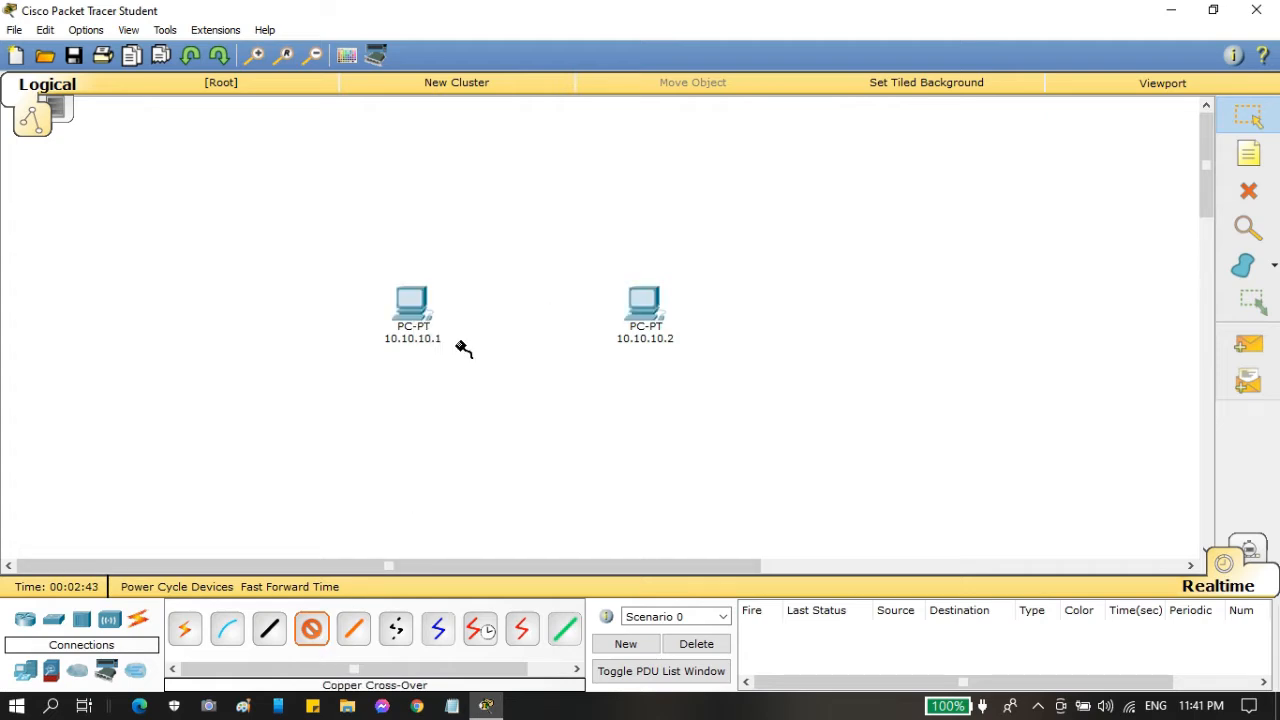
{"action": "left_click", "coordinate": [645, 307]}
{"action": "left_click", "coordinate": [671, 337]}
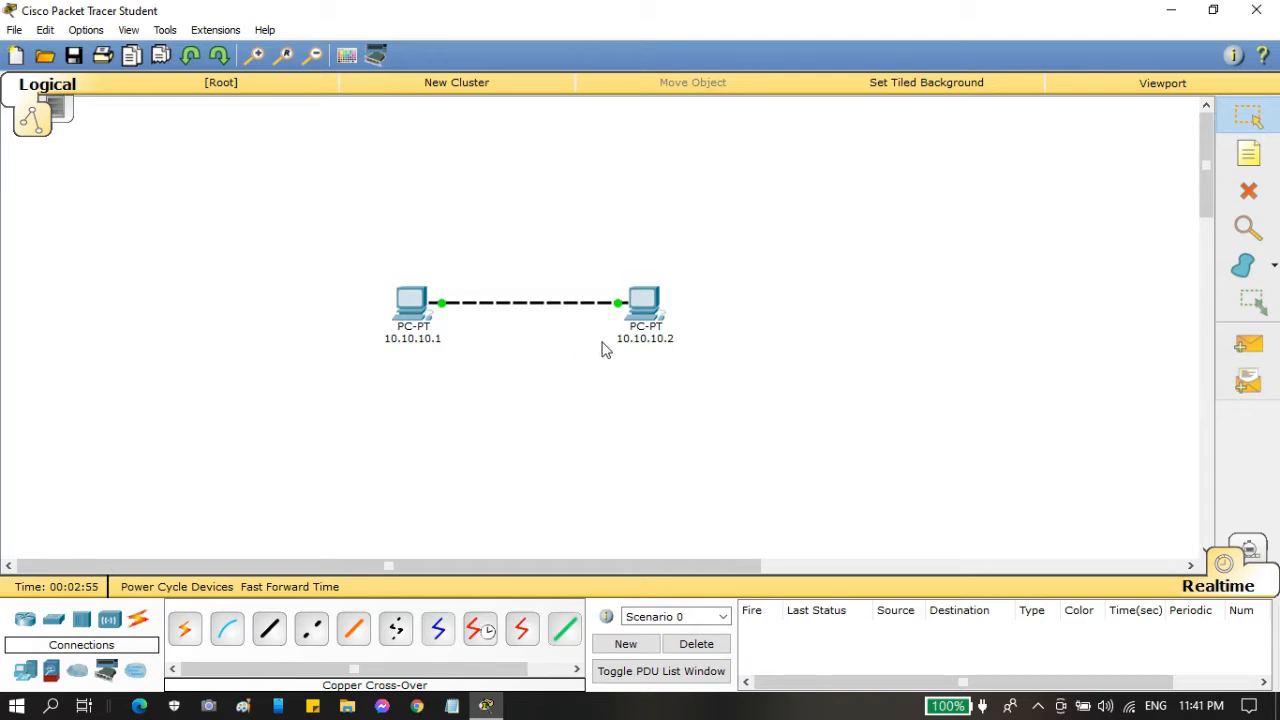
Send a simple PDU from PC 10.10.10.1 to PC 10.10.10.2 to test the connection.
{"action": "left_click", "coordinate": [1268, 355]}
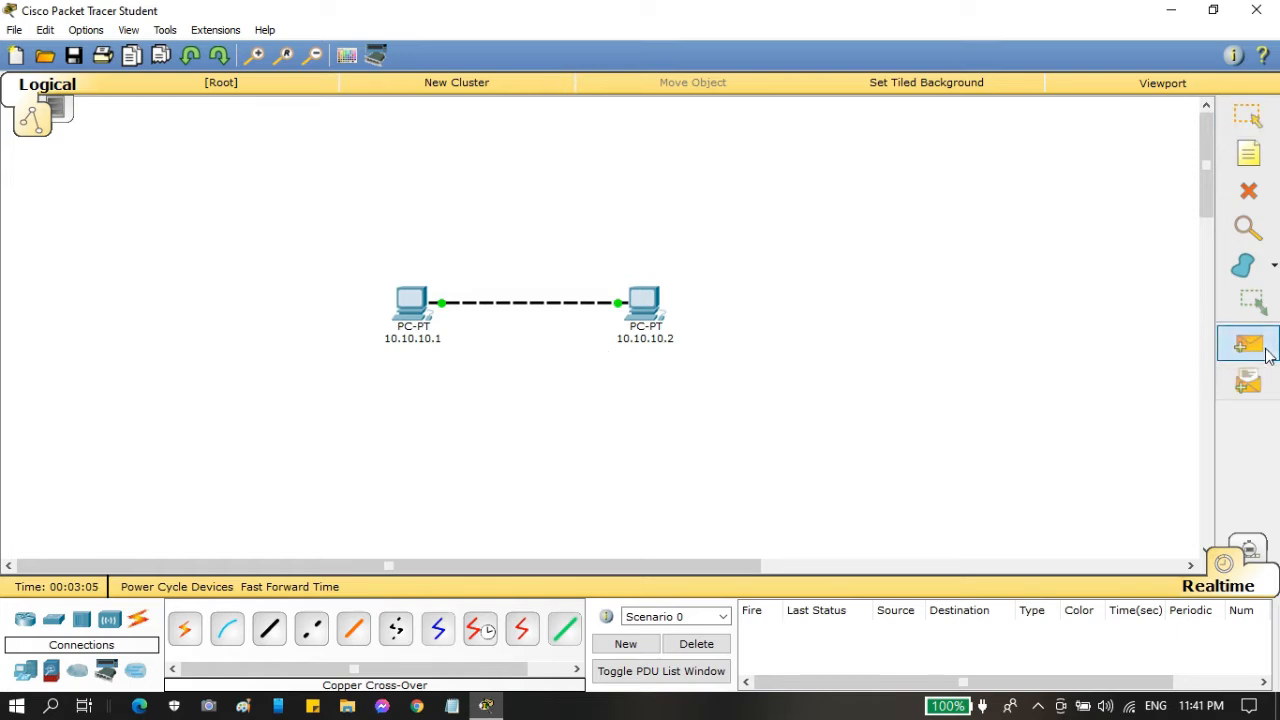
{"action": "left_click", "coordinate": [415, 306]}
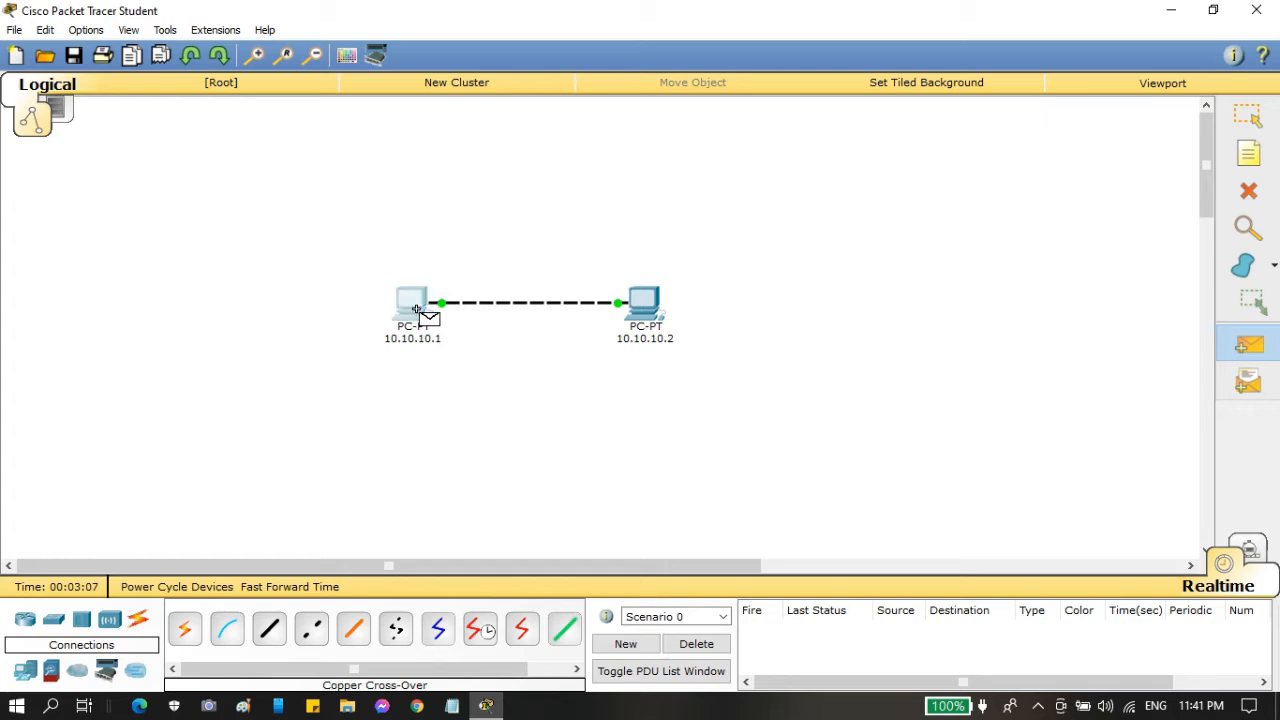
{"action": "left_click", "coordinate": [648, 308]}
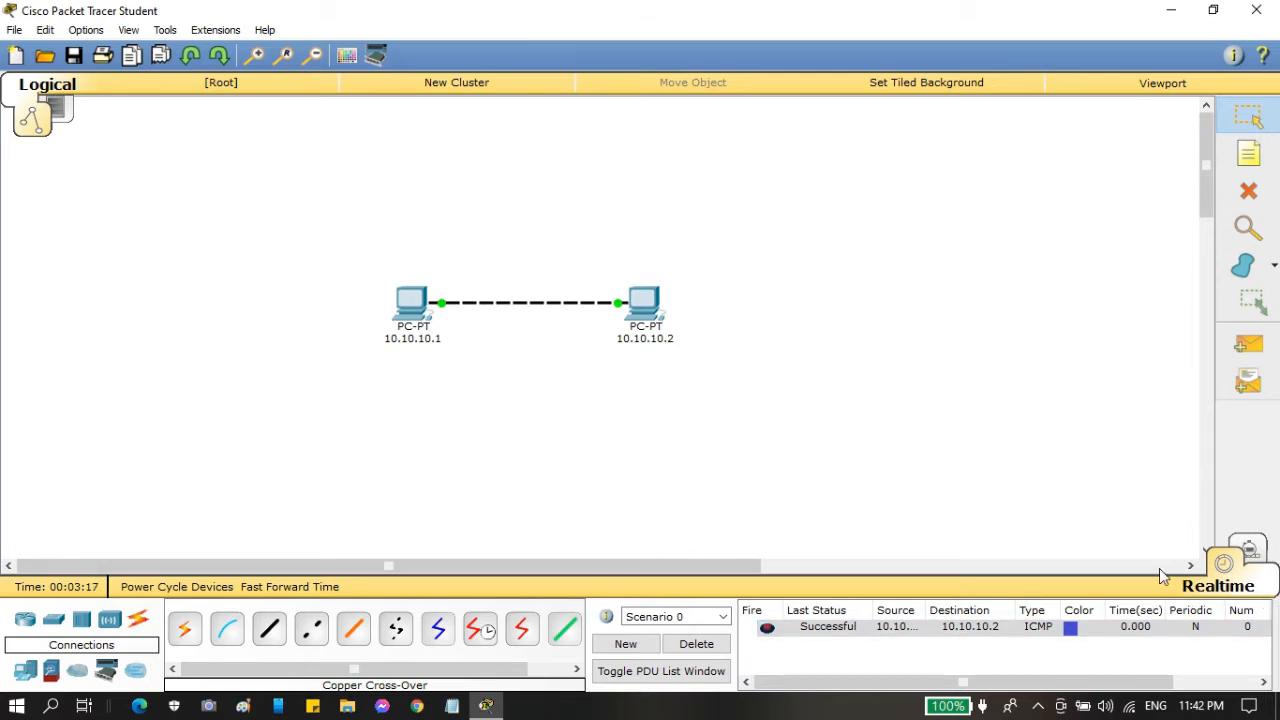
Play the PDU exchange with Auto Capture in Simulation mode, close the simulation panel and return to Realtime mode.
{"action": "left_click", "coordinate": [1256, 556]}
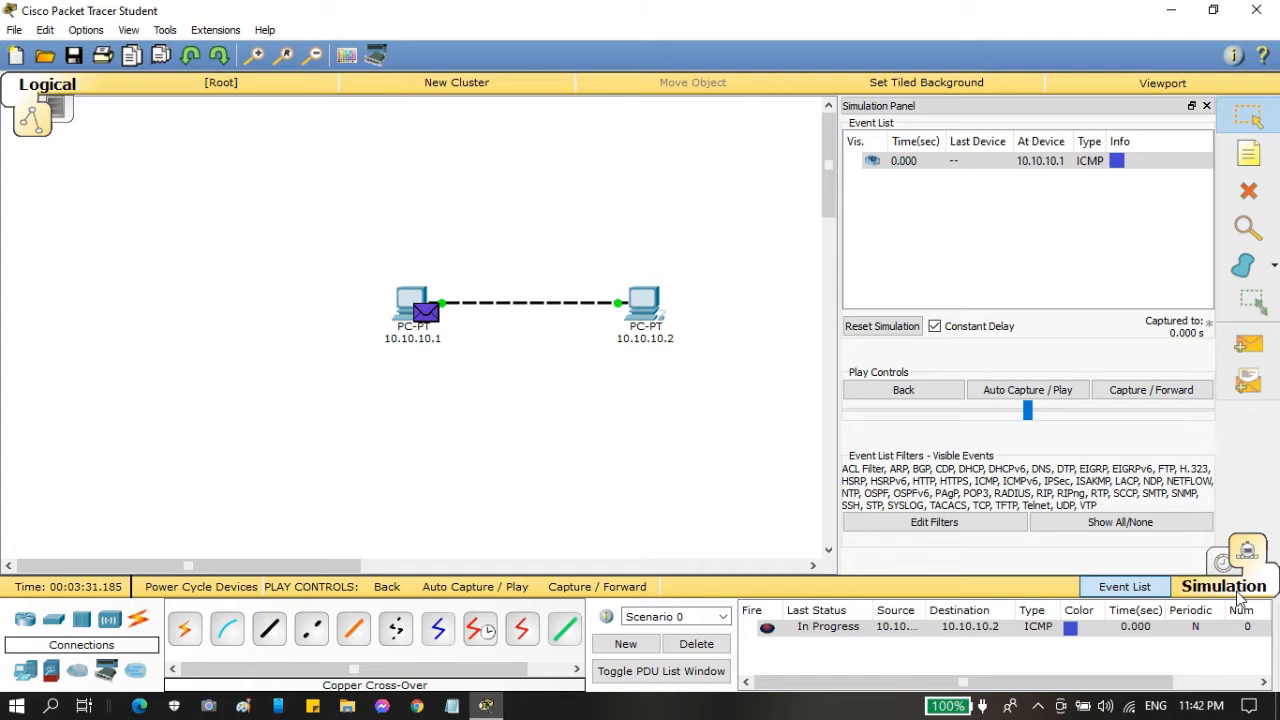
{"action": "left_click", "coordinate": [1064, 397]}
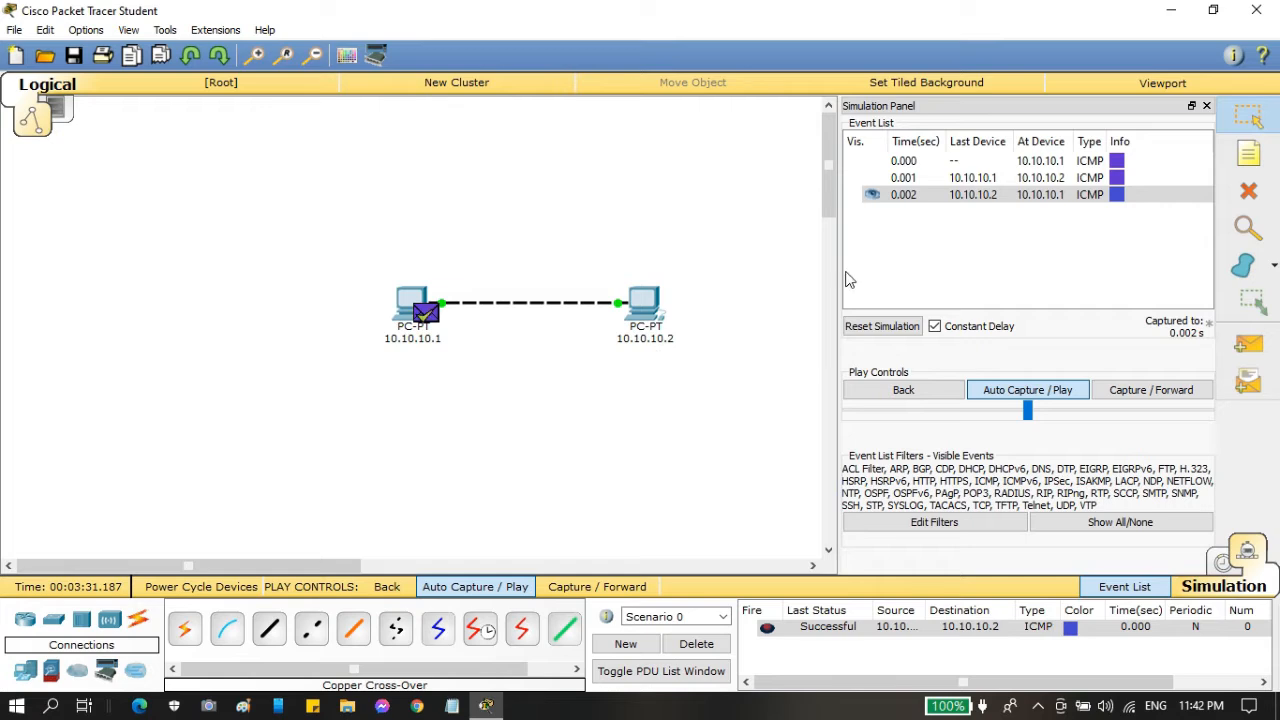
{"action": "left_click", "coordinate": [1206, 105]}
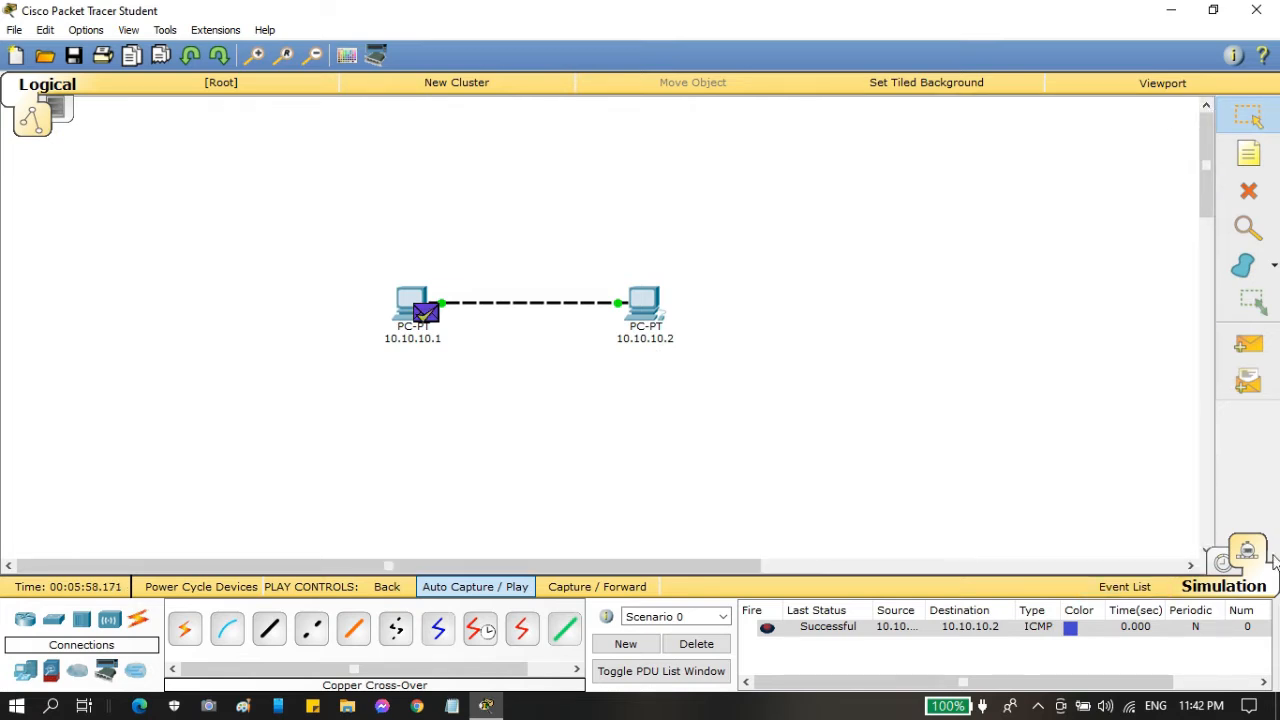
{"action": "left_click", "coordinate": [1222, 564]}
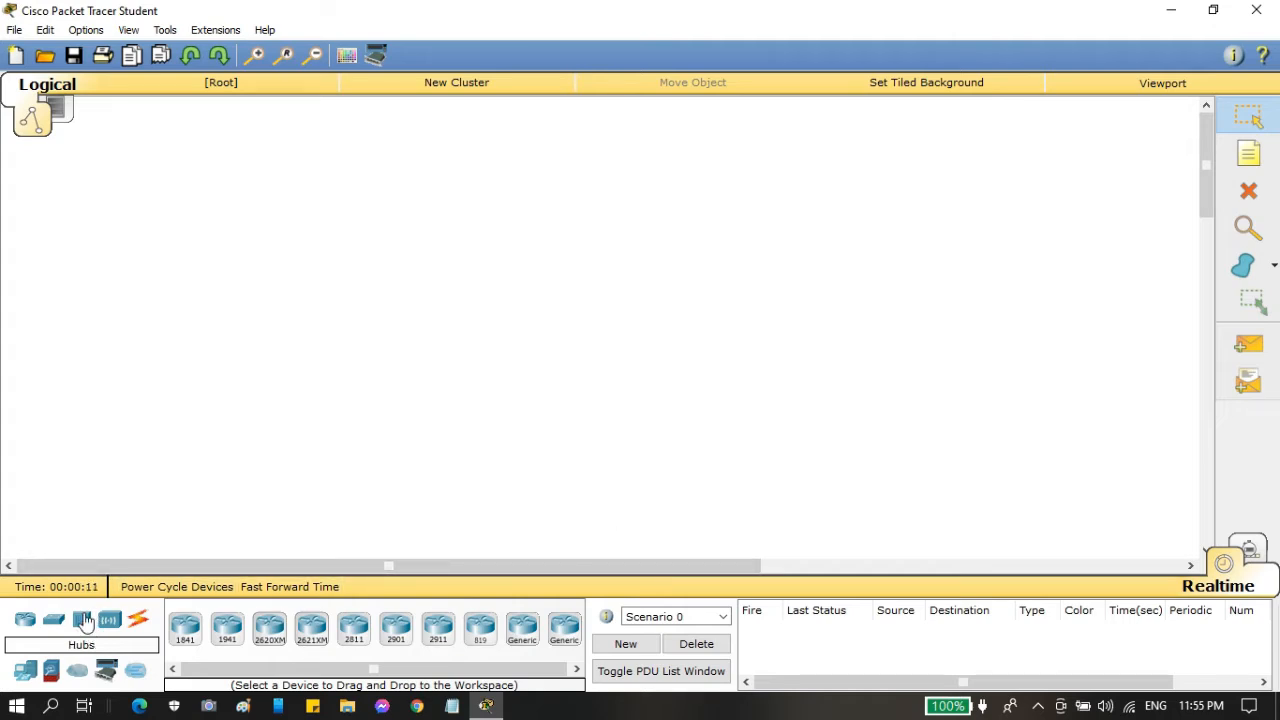
Place a generic Hub-PT near the upper middle of the empty workspace and inspect its physical ports.
{"action": "left_click", "coordinate": [83, 620]}
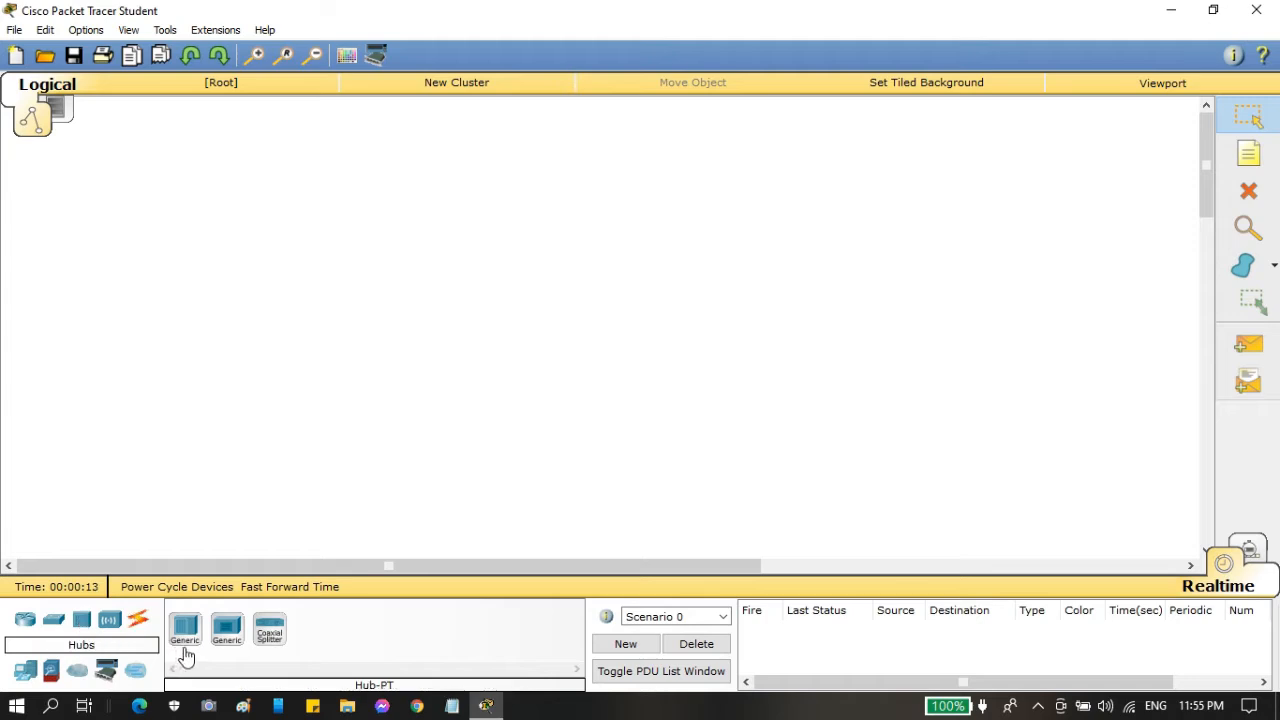
{"action": "left_click", "coordinate": [185, 630]}
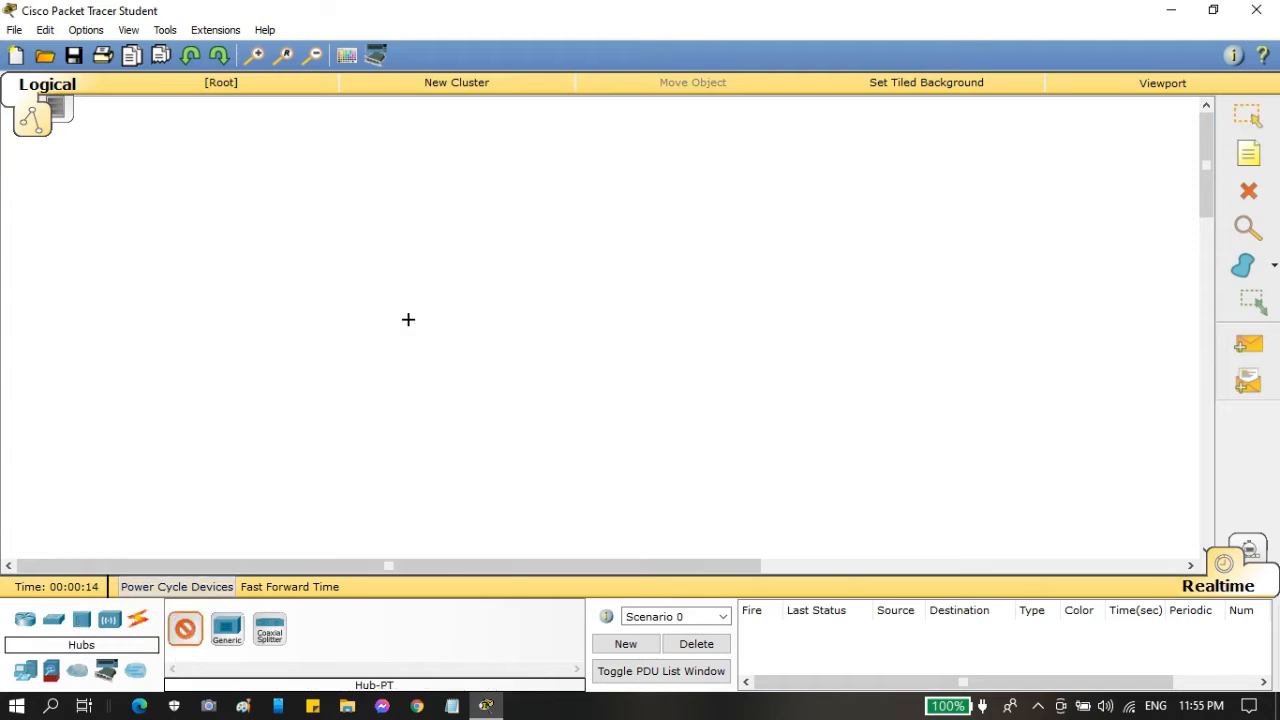
{"action": "left_click", "coordinate": [547, 152]}
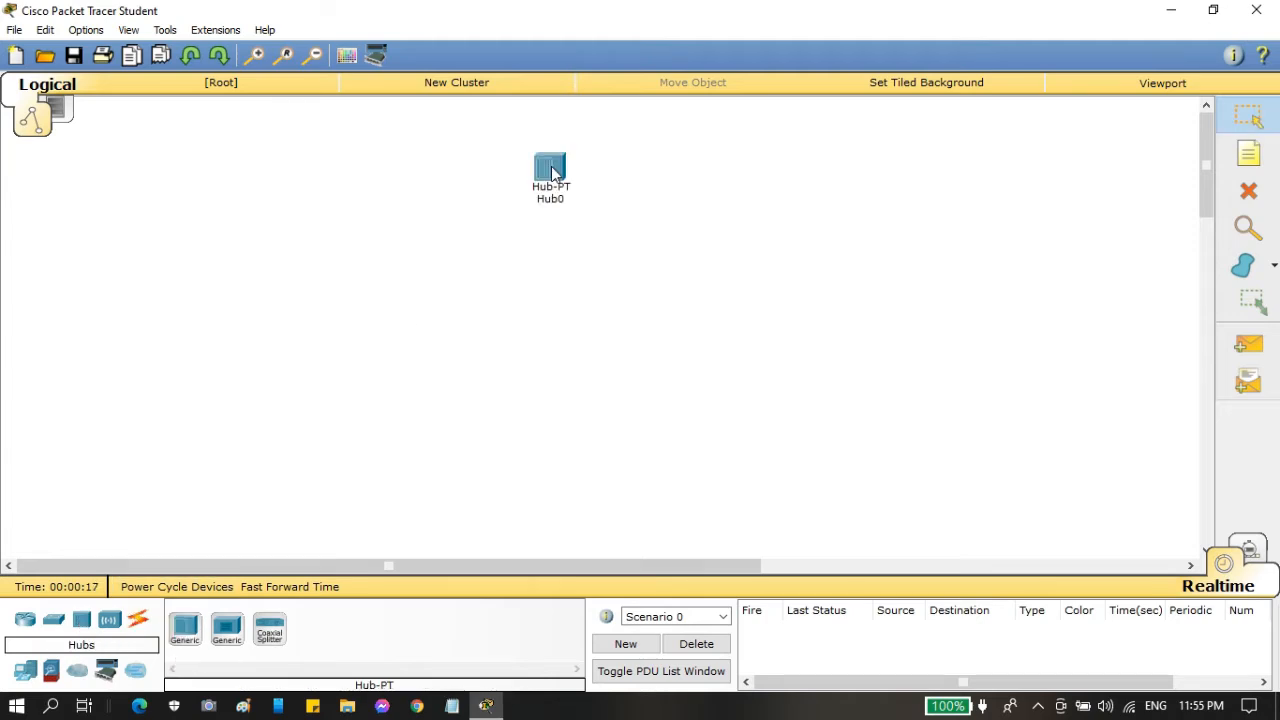
{"action": "left_click", "coordinate": [551, 170]}
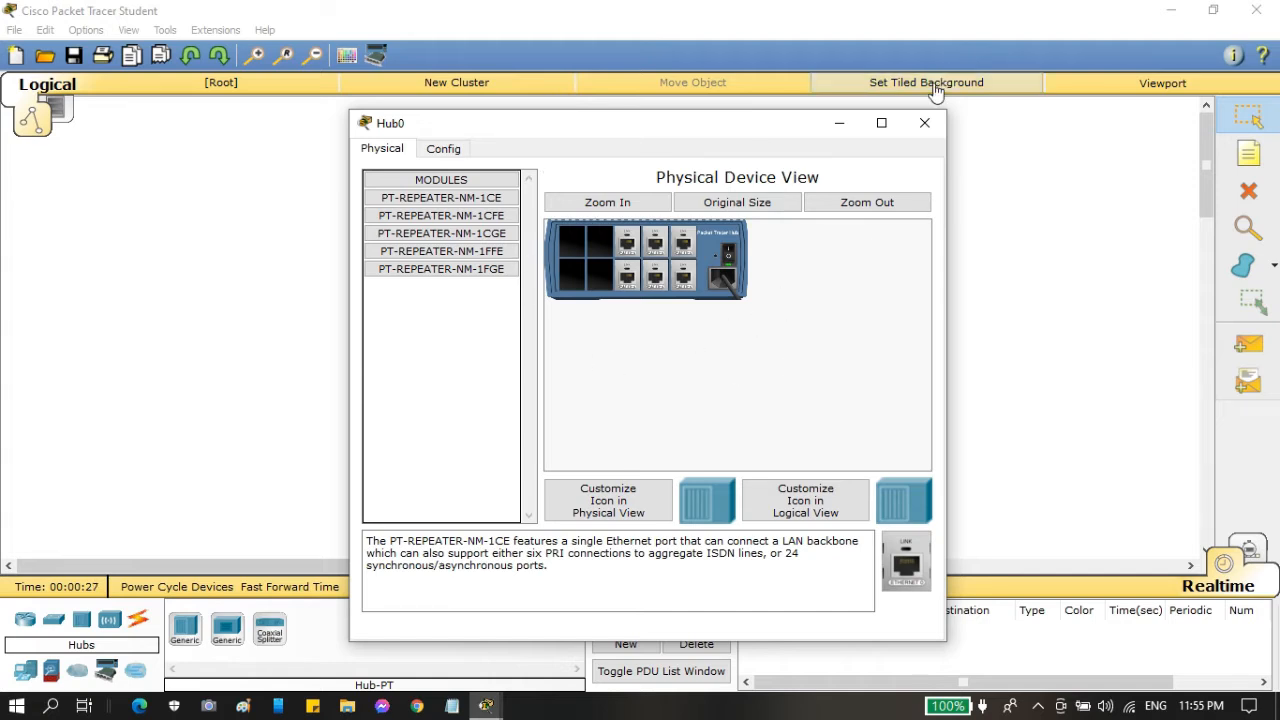
{"action": "left_click", "coordinate": [928, 123]}
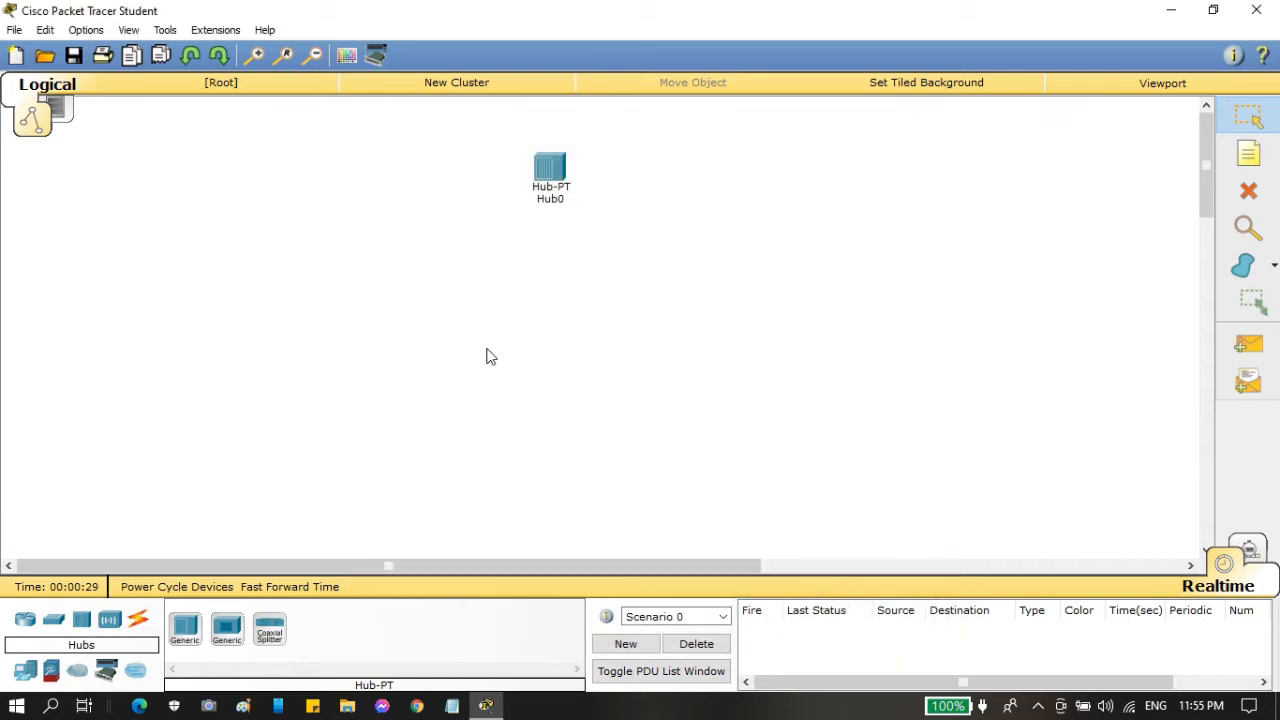
Place six generic PCs in a U-shaped arc below the hub, three on each side.
{"action": "left_click", "coordinate": [24, 674]}
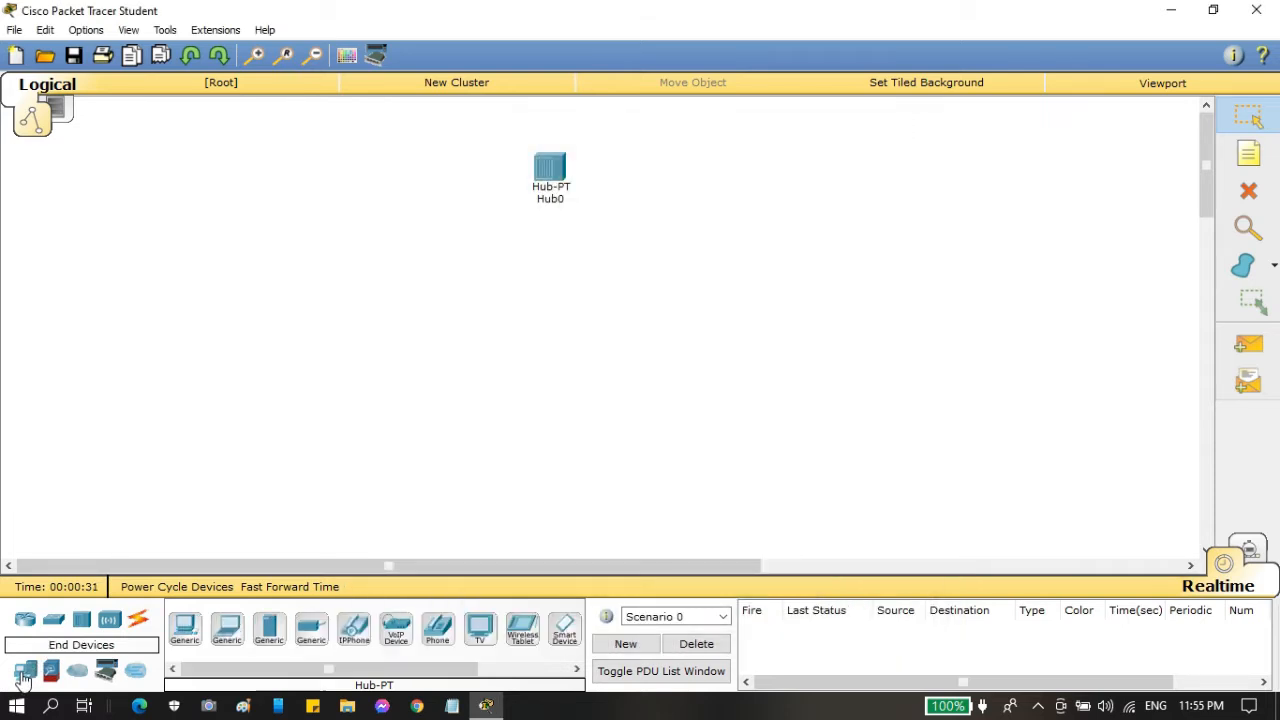
{"action": "left_click", "coordinate": [185, 630]}
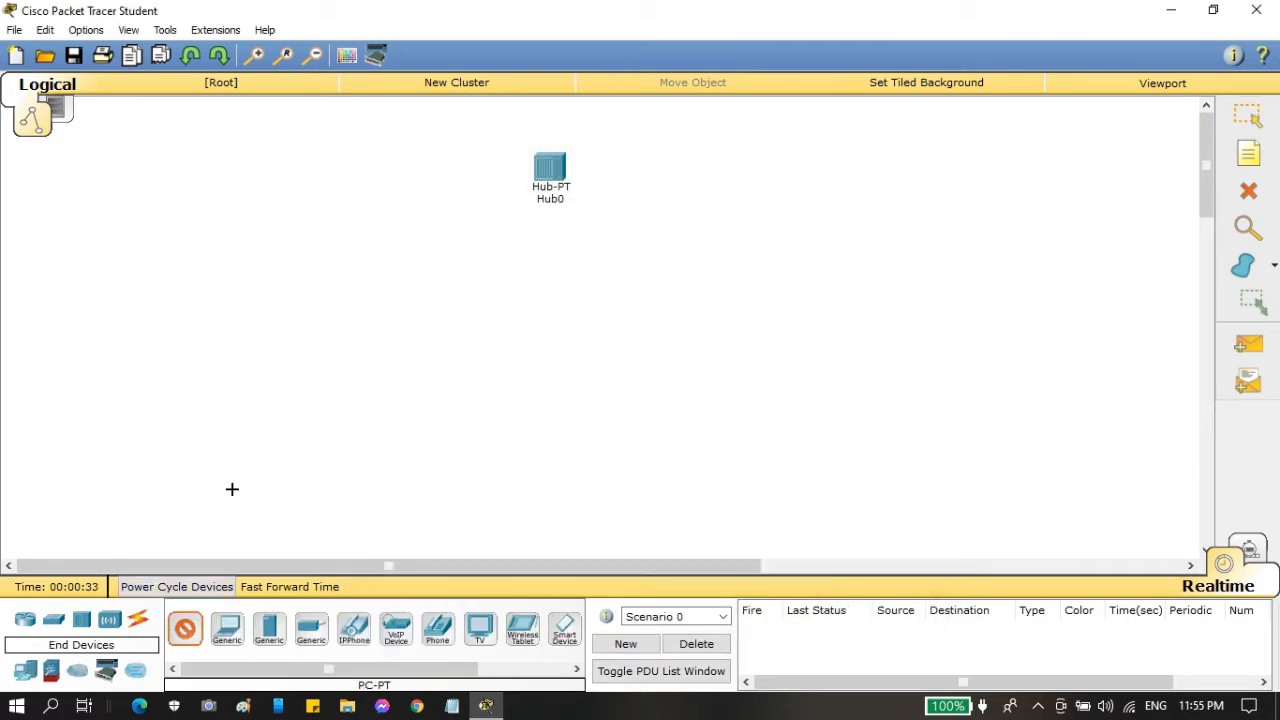
{"action": "left_click", "coordinate": [346, 260]}
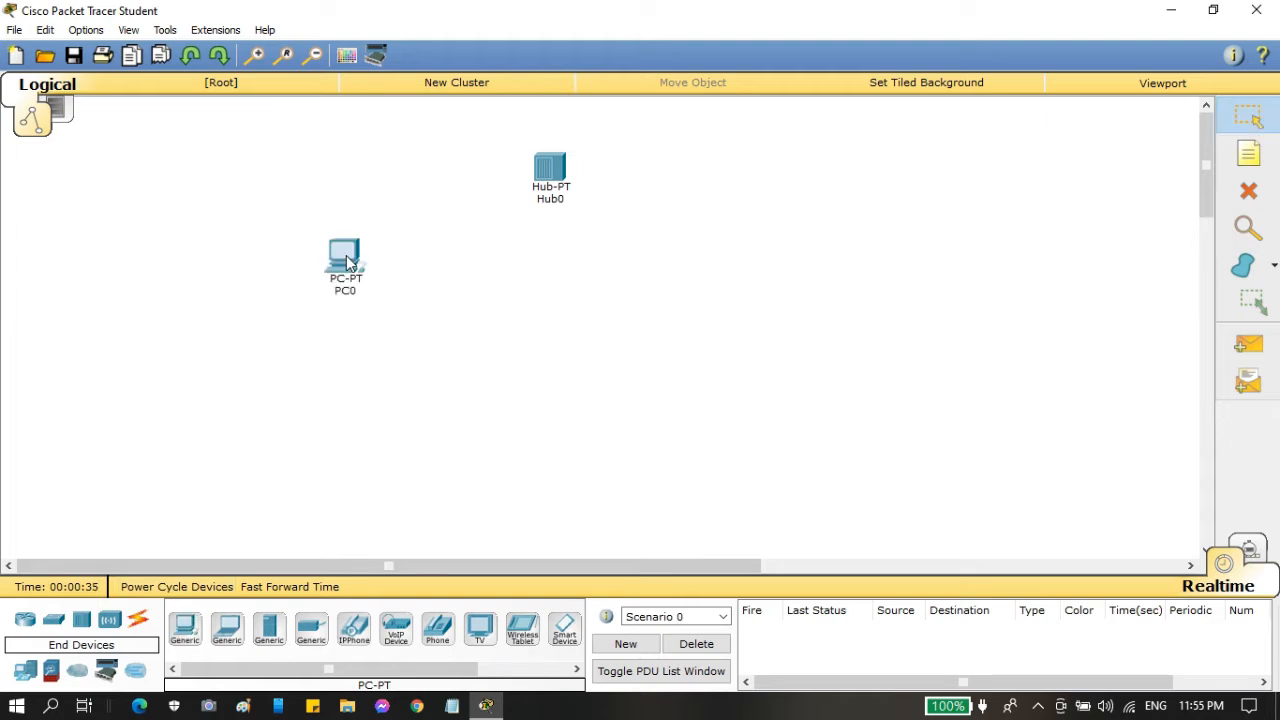
{"action": "left_click", "coordinate": [185, 630]}
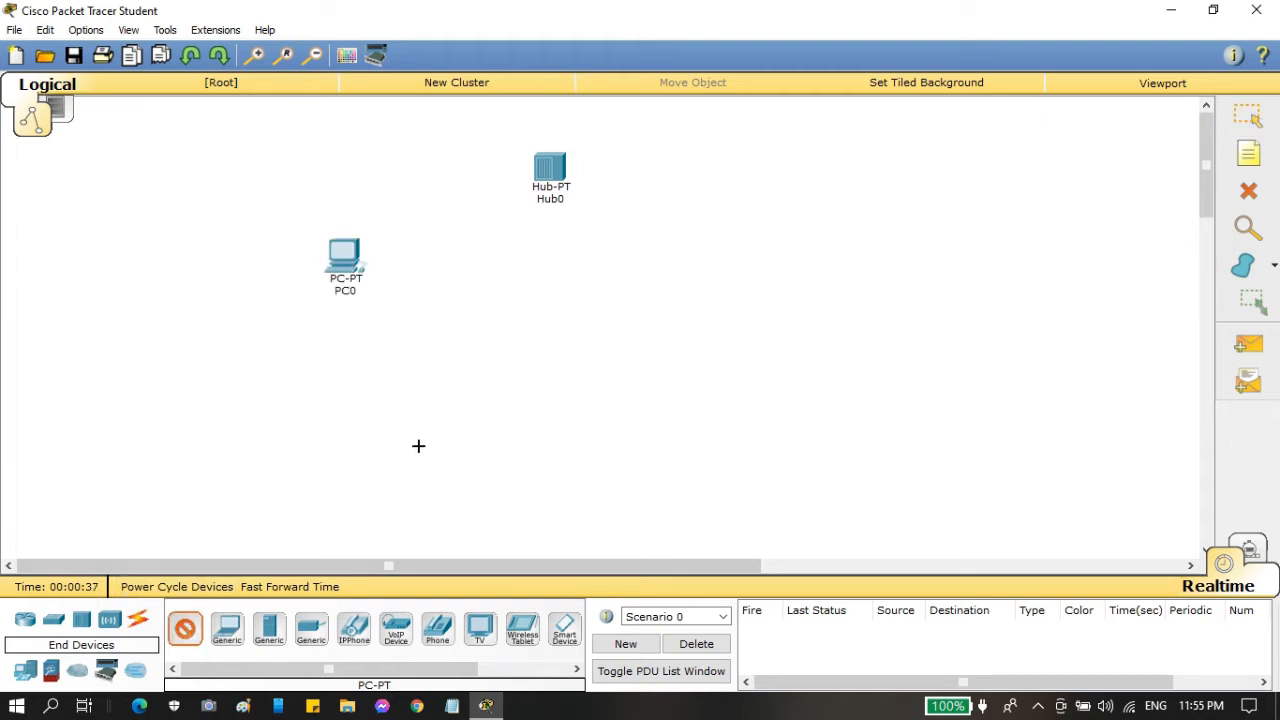
{"action": "left_click", "coordinate": [398, 332]}
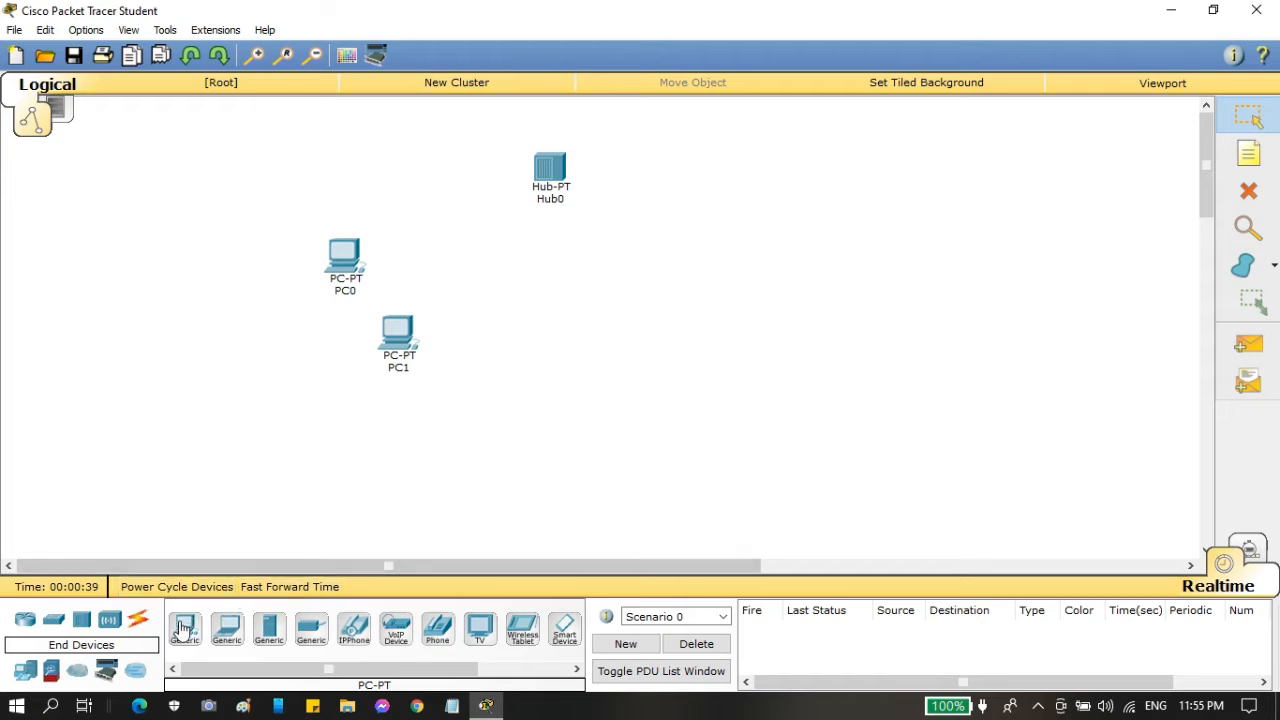
{"action": "left_click", "coordinate": [185, 630]}
{"action": "left_click", "coordinate": [469, 408]}
{"action": "left_click", "coordinate": [185, 630]}
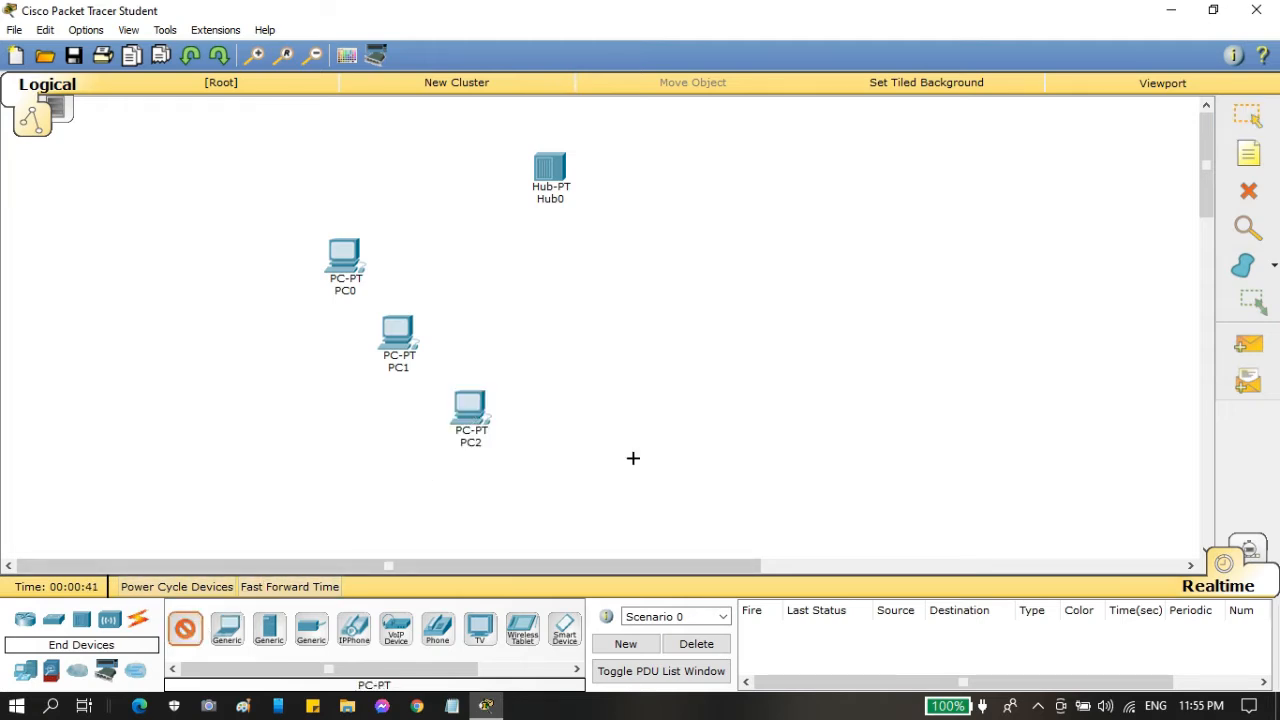
{"action": "left_click", "coordinate": [584, 417]}
{"action": "left_click", "coordinate": [185, 630]}
{"action": "left_click", "coordinate": [678, 346]}
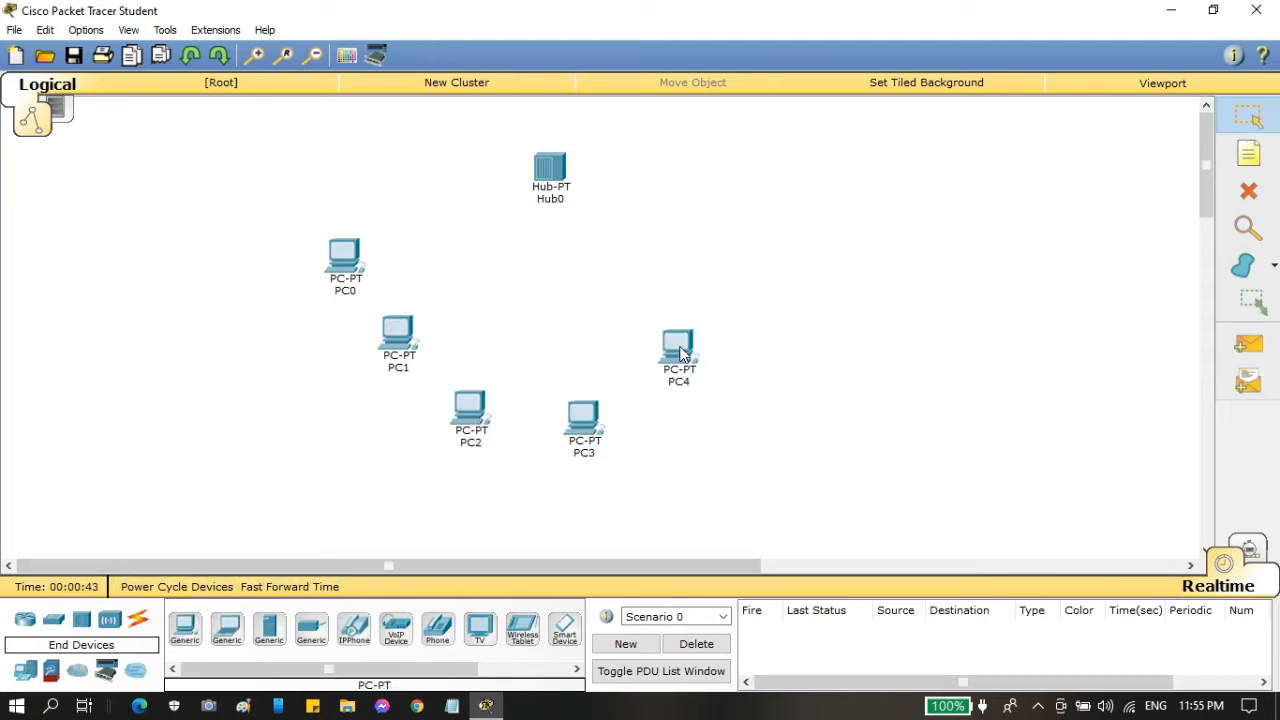
{"action": "left_click", "coordinate": [185, 630]}
{"action": "left_click", "coordinate": [752, 258]}
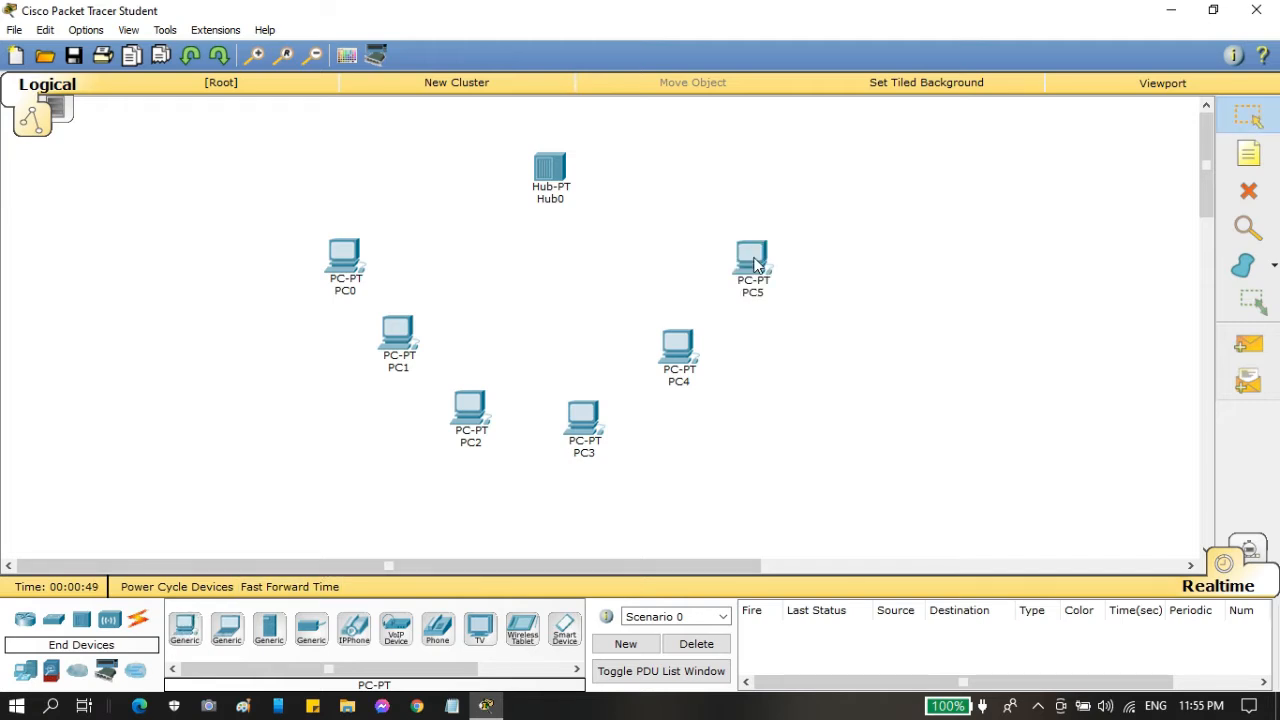
Assign PC0 the static IP address 192.10.10.1 with subnet mask 255.255.255.0 and close its configuration window.
{"action": "left_click", "coordinate": [345, 262]}
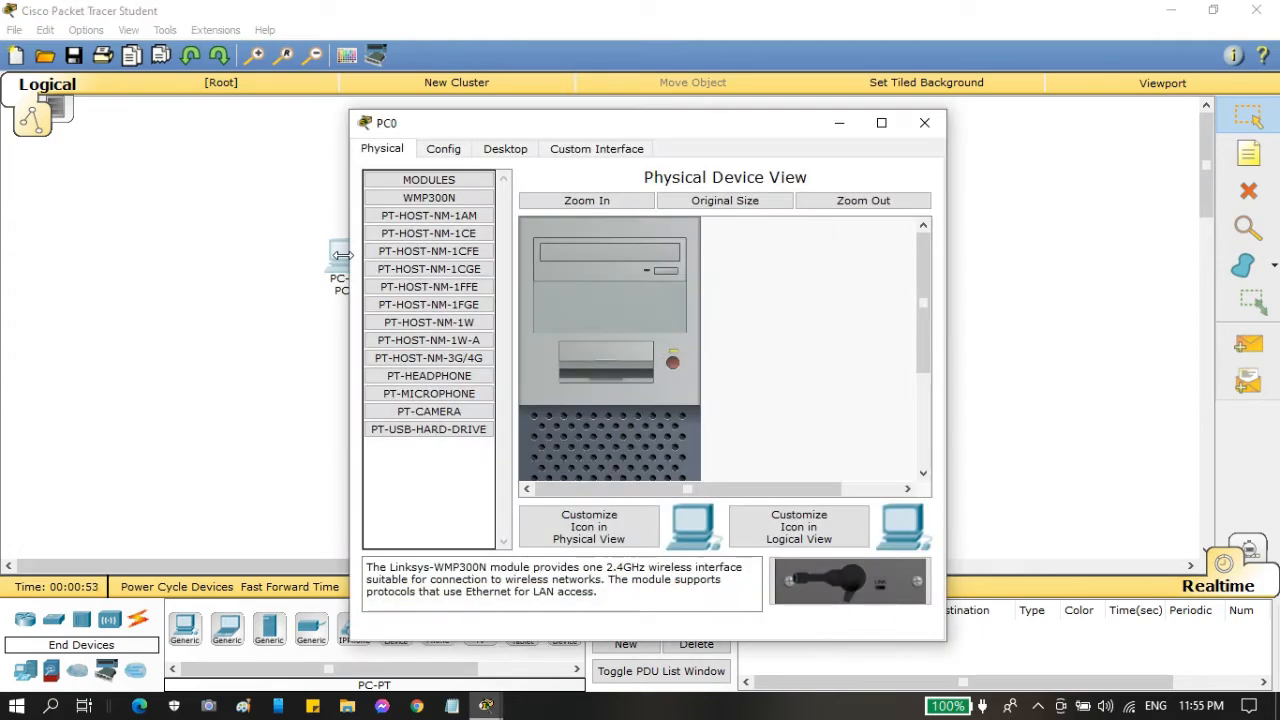
{"action": "left_click", "coordinate": [517, 155]}
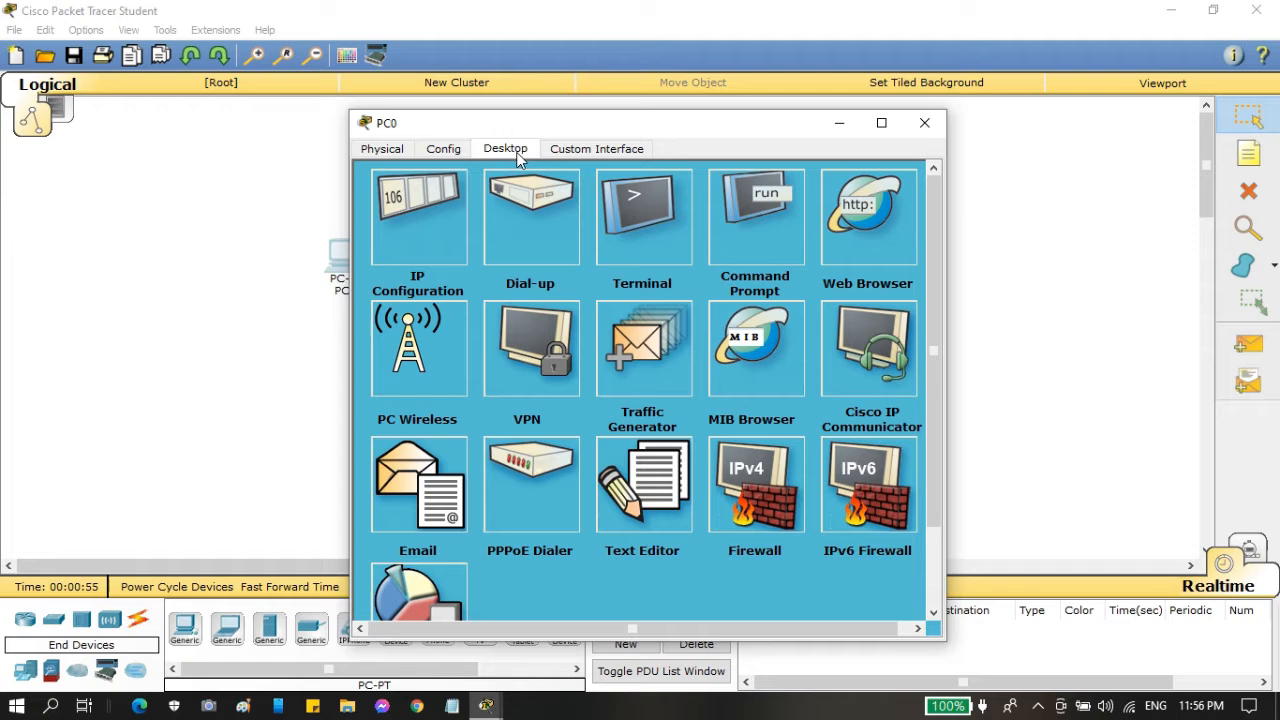
{"action": "left_click", "coordinate": [431, 232]}
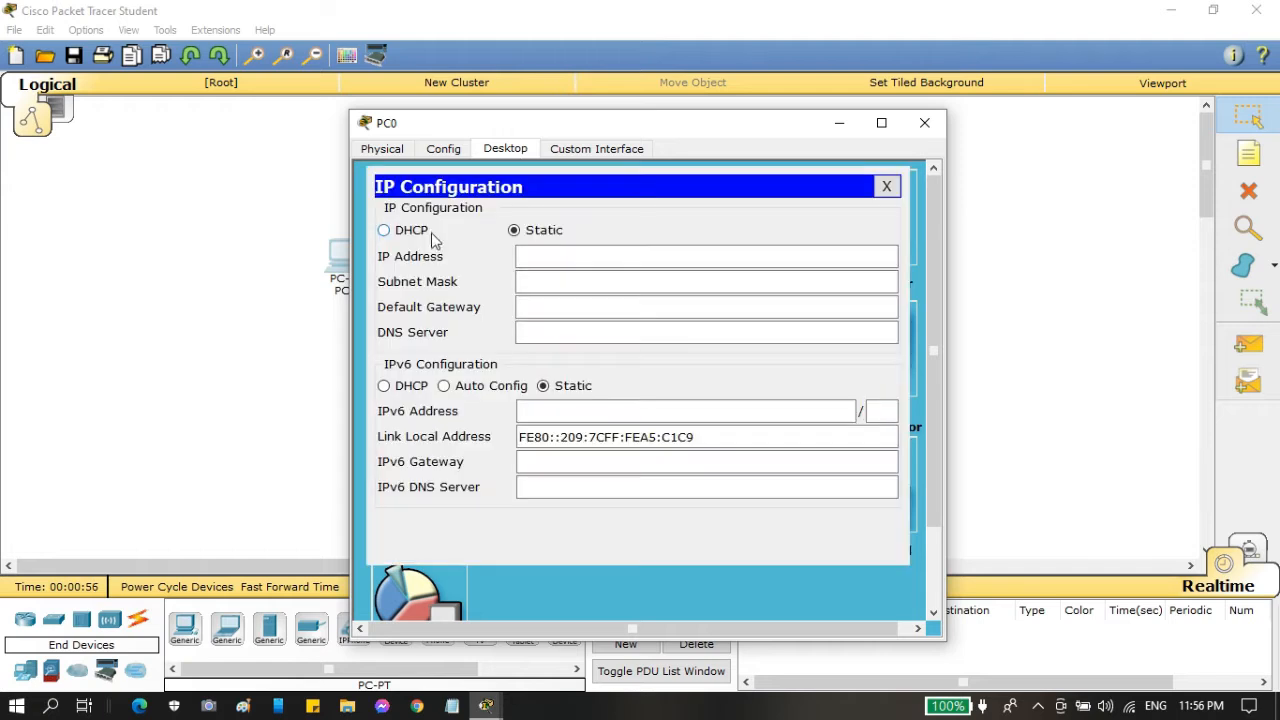
{"action": "left_click", "coordinate": [687, 261]}
{"action": "type", "text": "192."}
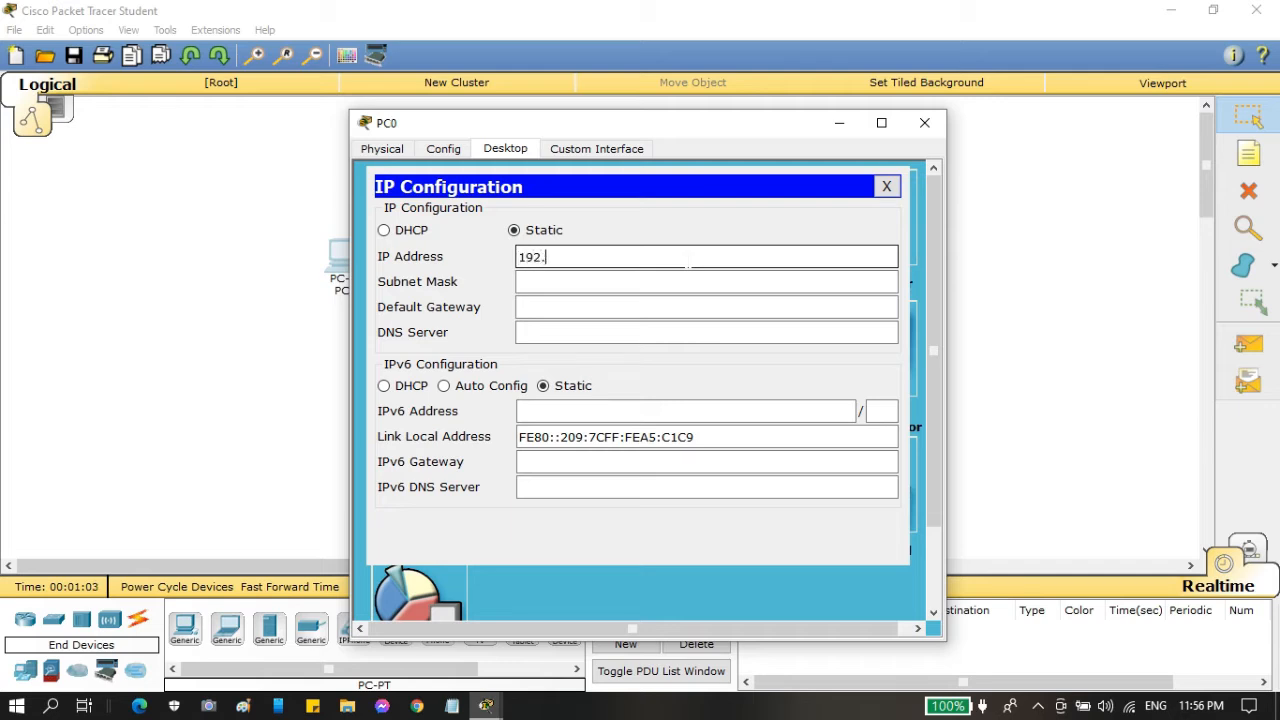
{"action": "type", "text": "10.10.1"}
{"action": "key", "text": "Tab"}
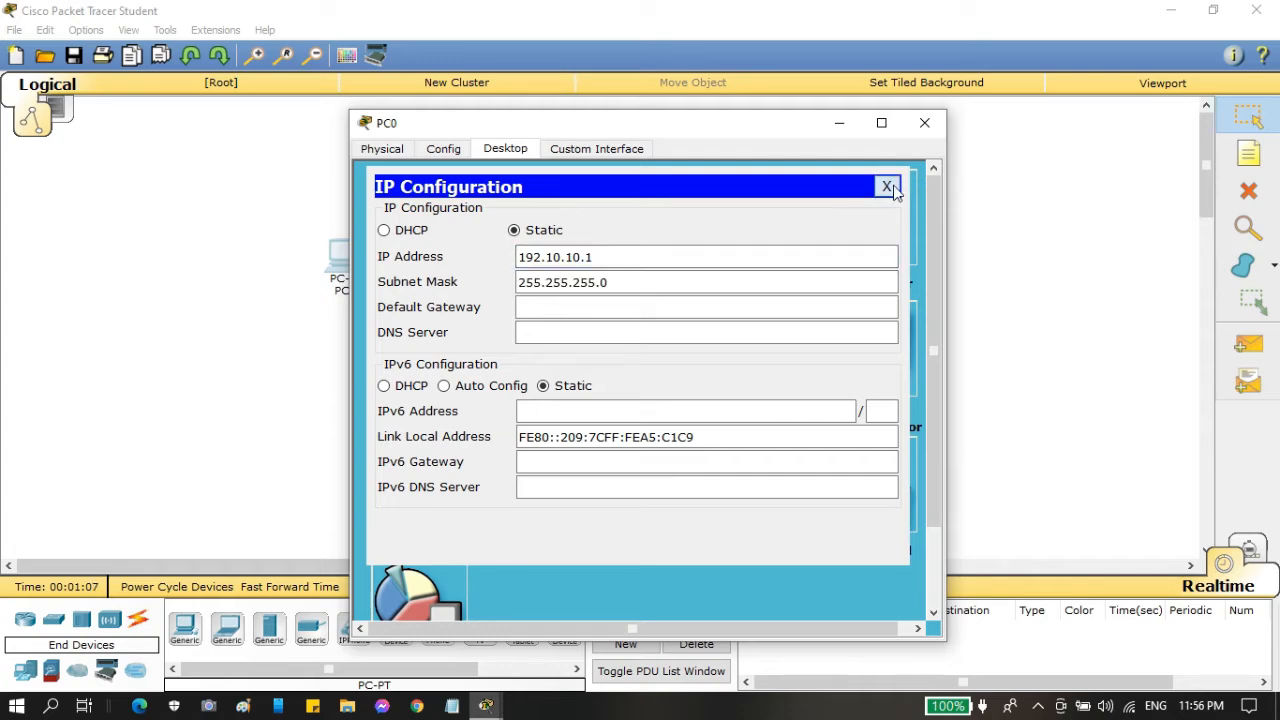
{"action": "left_click", "coordinate": [886, 186]}
{"action": "left_click", "coordinate": [924, 122]}
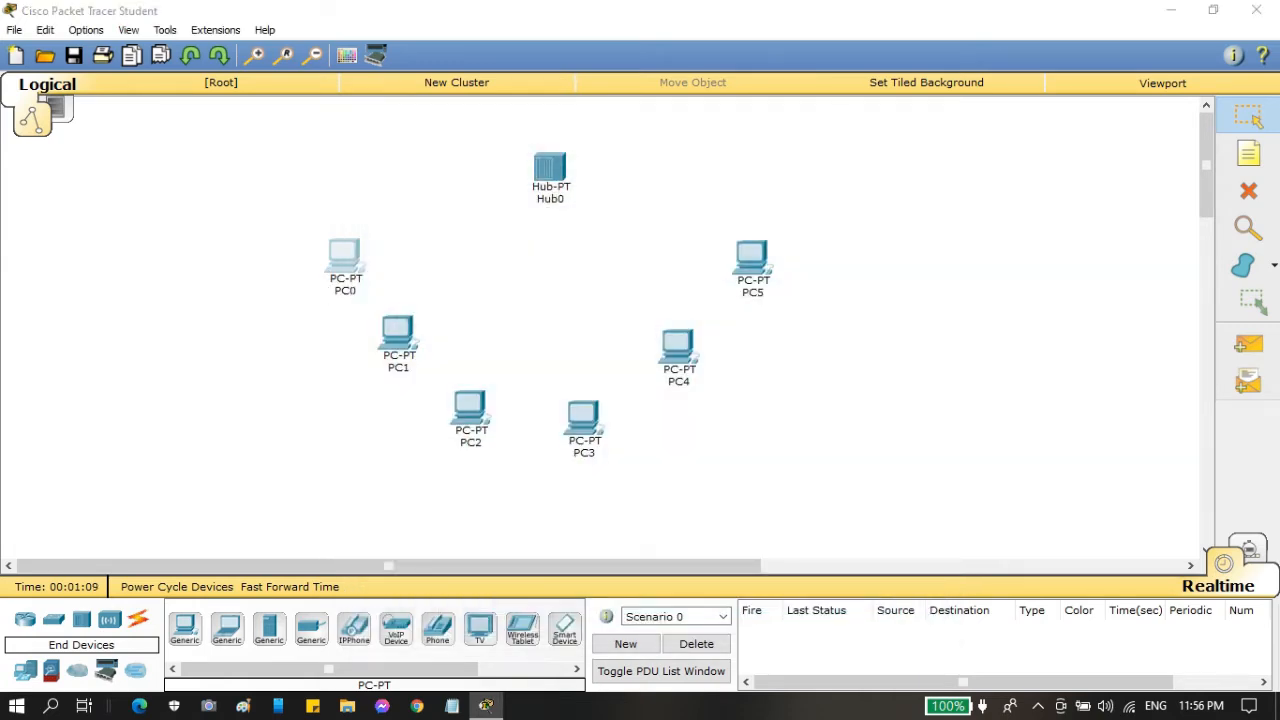
Rename the PC0 label in the workspace as 192.10.10.1.
{"action": "left_click", "coordinate": [345, 291]}
{"action": "key", "text": "BackSpace"}
{"action": "type", "text": "192.10."}
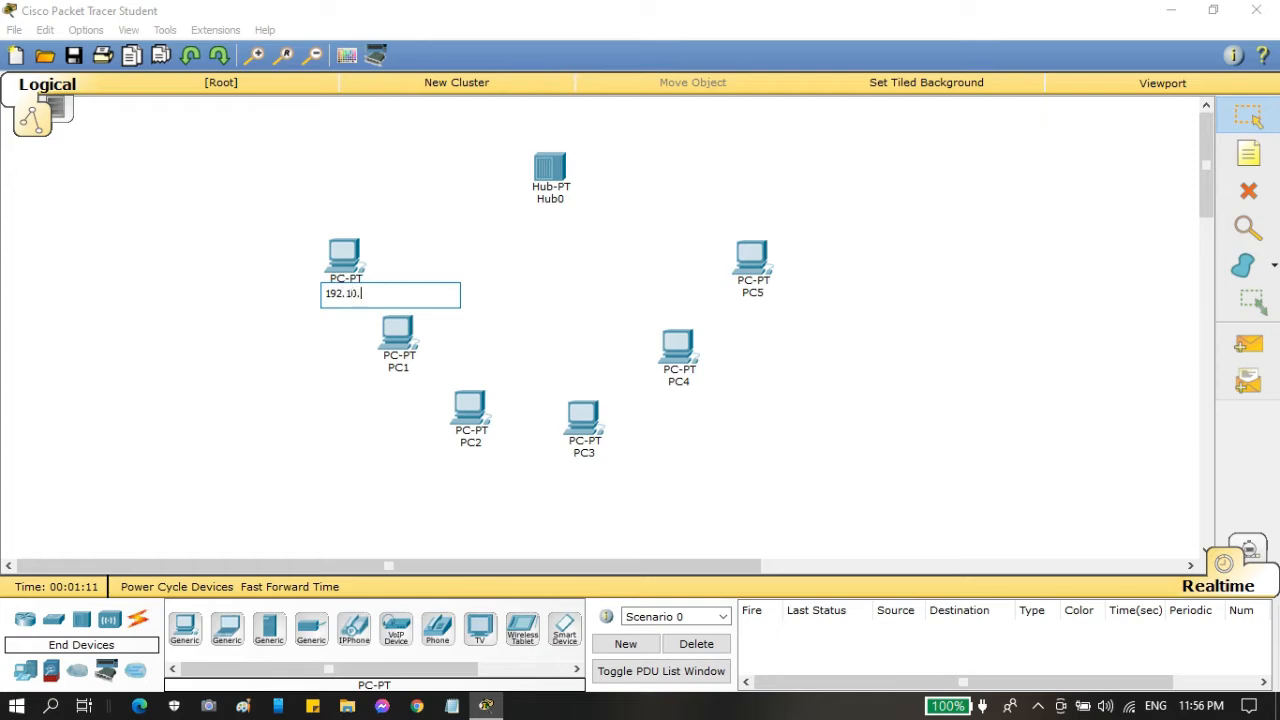
{"action": "type", "text": "10.1"}
{"action": "left_click", "coordinate": [430, 216]}
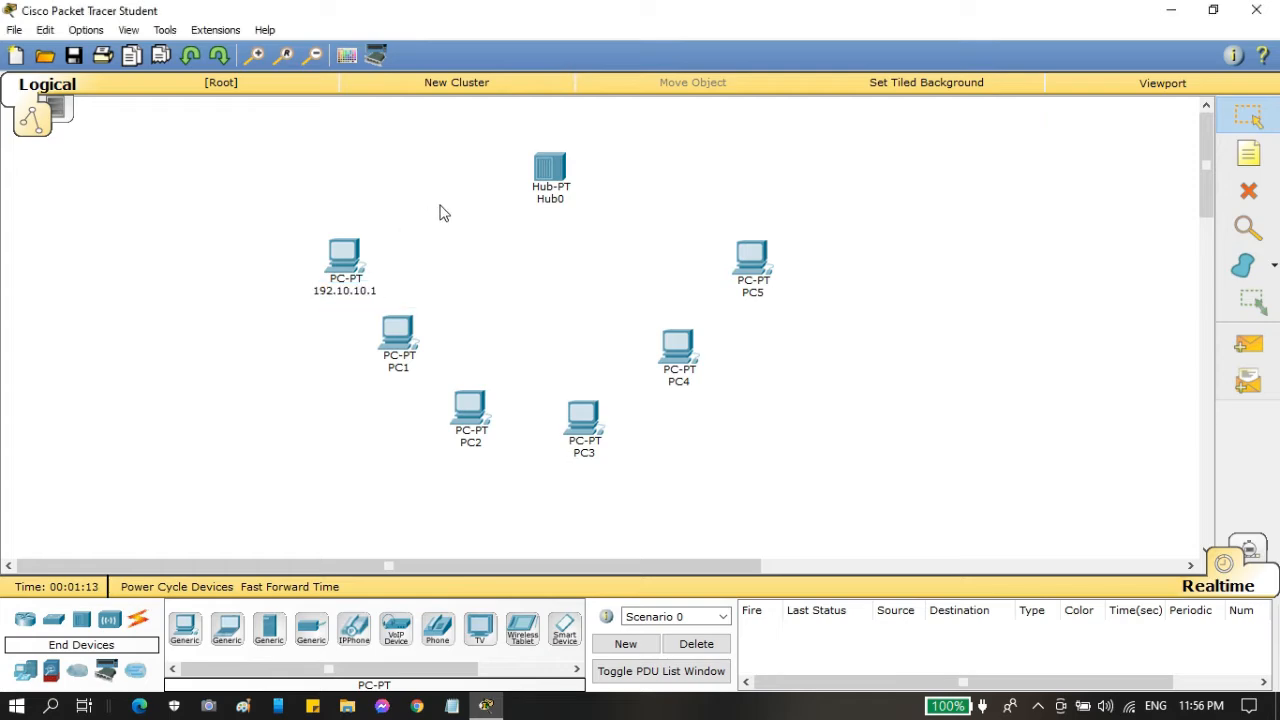
Assign PC1 the static IP address 192.10.10.2 and close its configuration window.
{"action": "double_click", "coordinate": [412, 335]}
{"action": "left_click", "coordinate": [505, 148]}
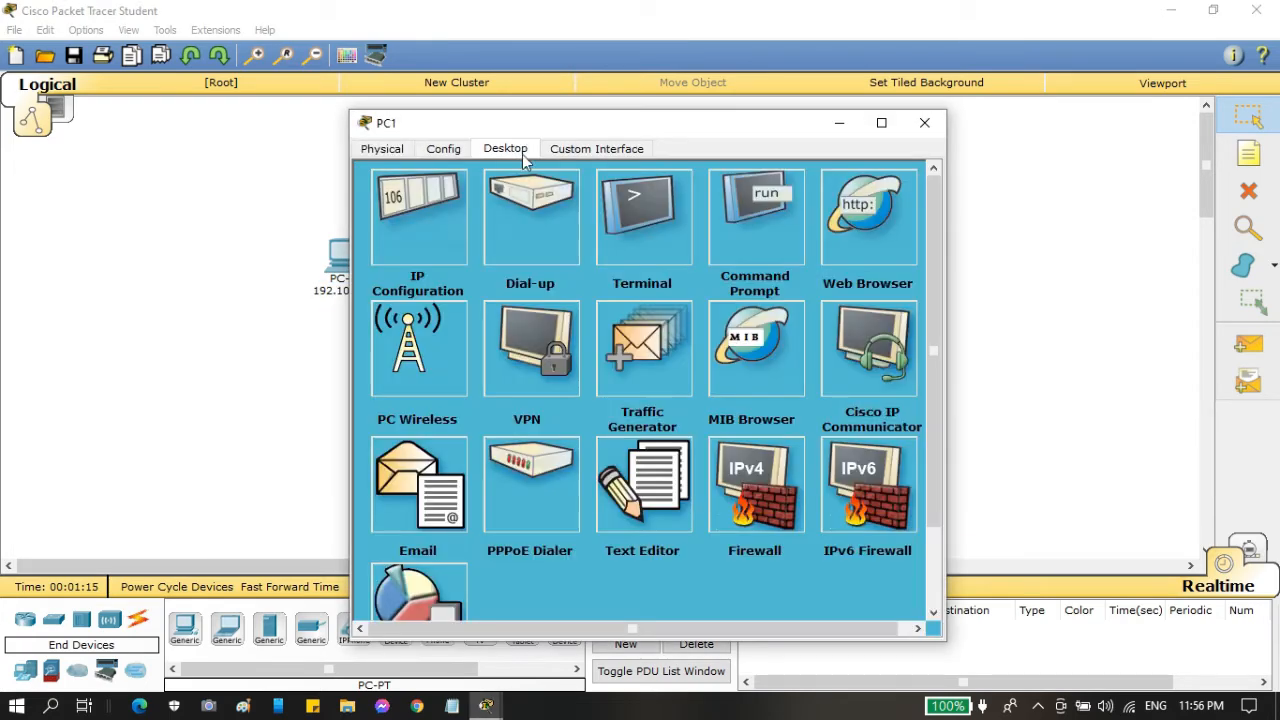
{"action": "left_click", "coordinate": [430, 205]}
{"action": "left_click", "coordinate": [608, 256]}
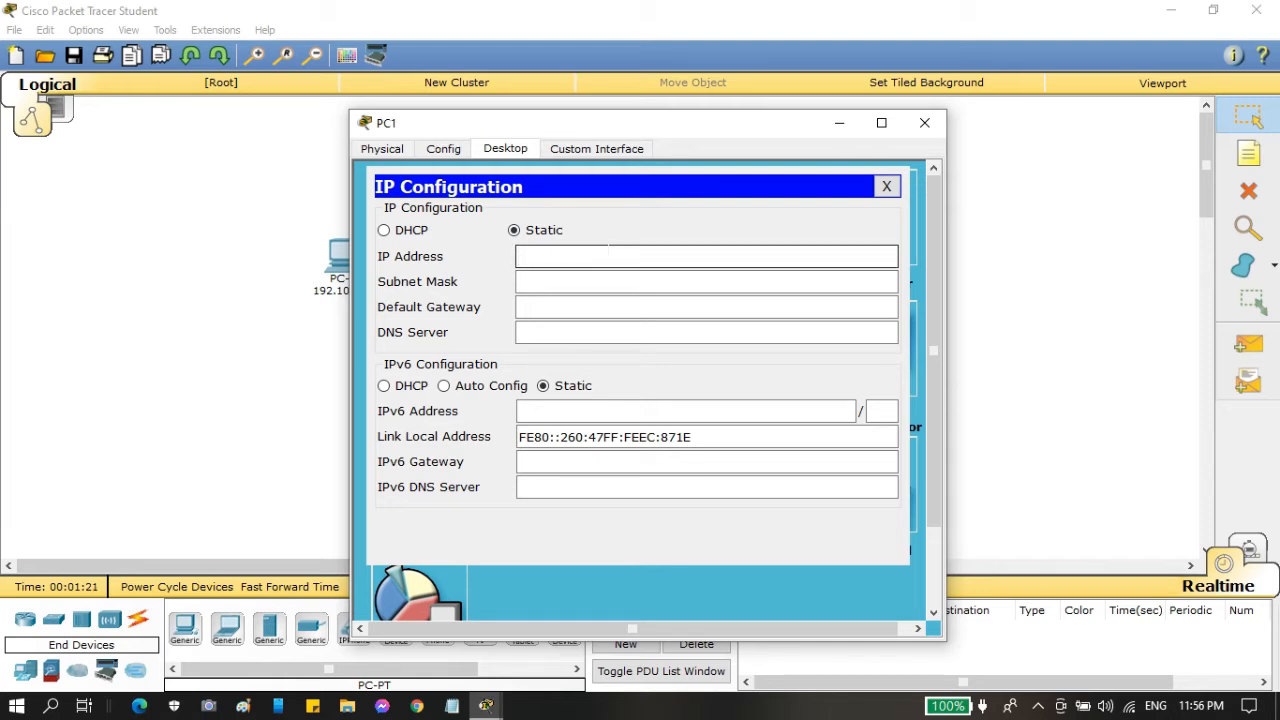
{"action": "type", "text": "192.10.10.2"}
{"action": "left_click", "coordinate": [886, 186]}
{"action": "left_click", "coordinate": [924, 123]}
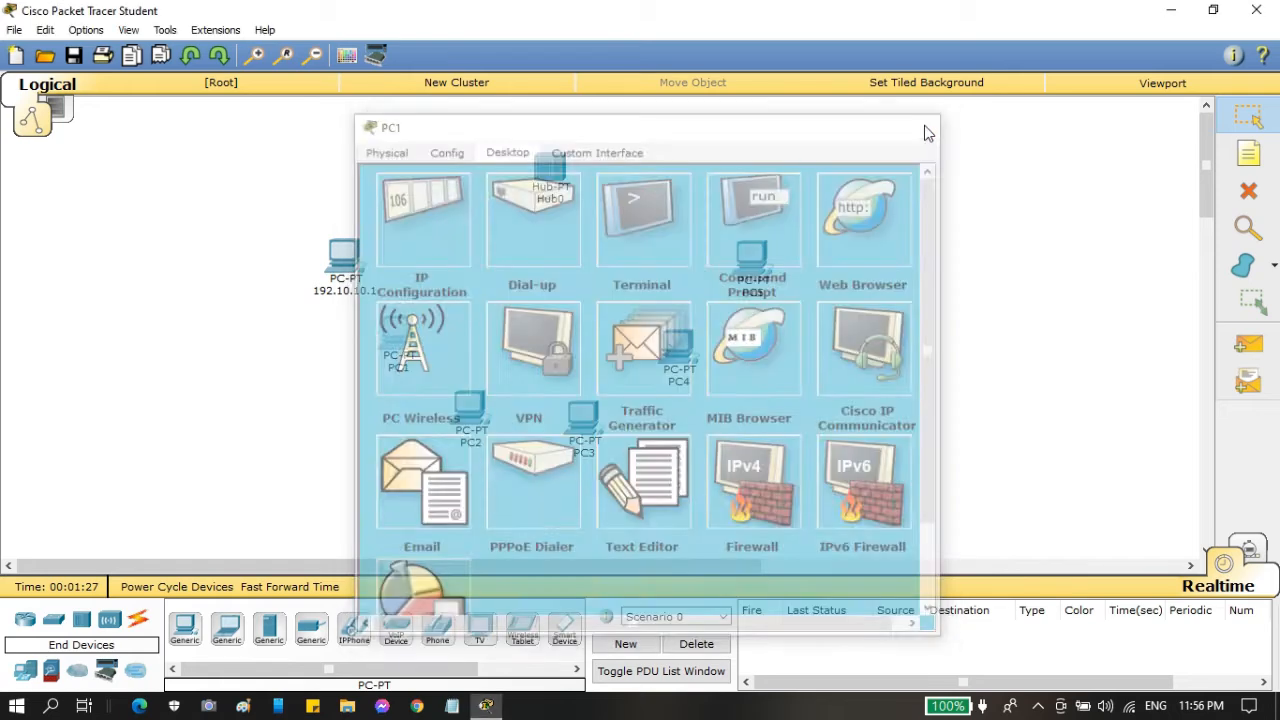
Rename the PC1 label in the workspace as 192.10.10.2.
{"action": "left_click", "coordinate": [400, 368]}
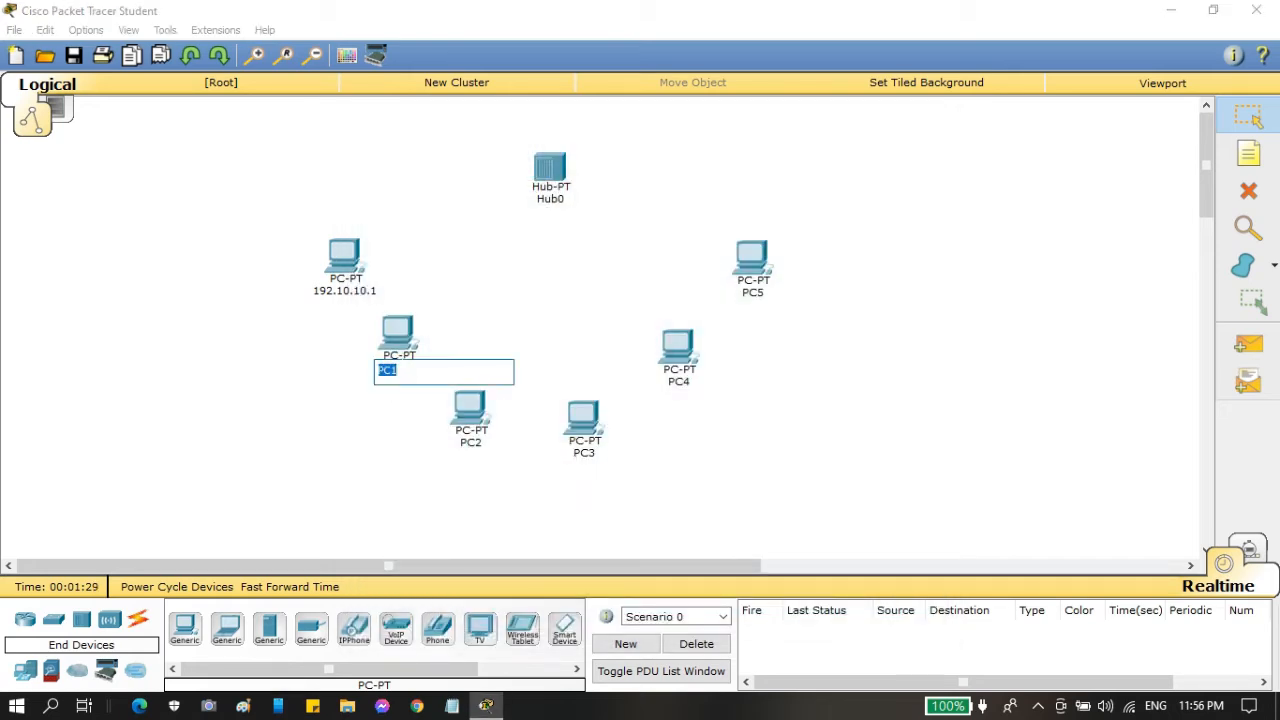
{"action": "key", "text": "BackSpace"}
{"action": "type", "text": "192.10.10.2"}
{"action": "left_click", "coordinate": [333, 477]}
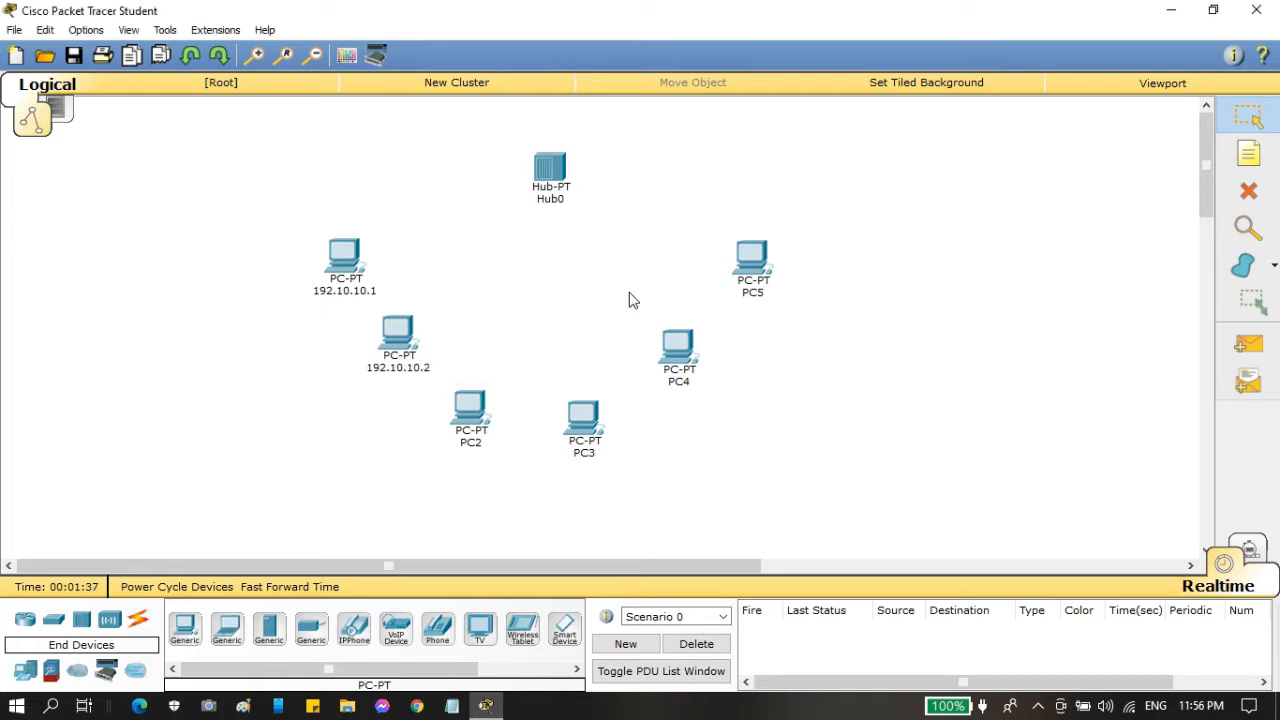
Assign PC2 the static IP address 192.10.10.3 with the default subnet mask, copy the address, and close the configuration window.
{"action": "left_click", "coordinate": [470, 408]}
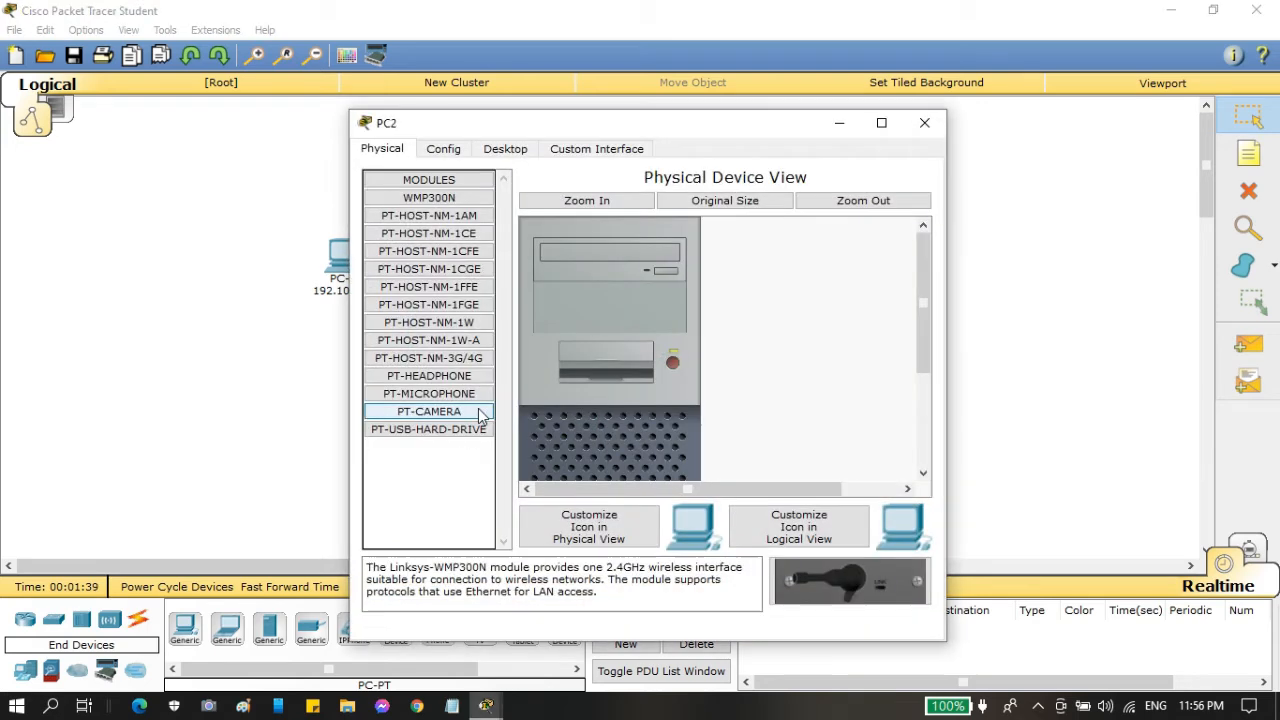
{"action": "left_click", "coordinate": [507, 150]}
{"action": "left_click", "coordinate": [444, 228]}
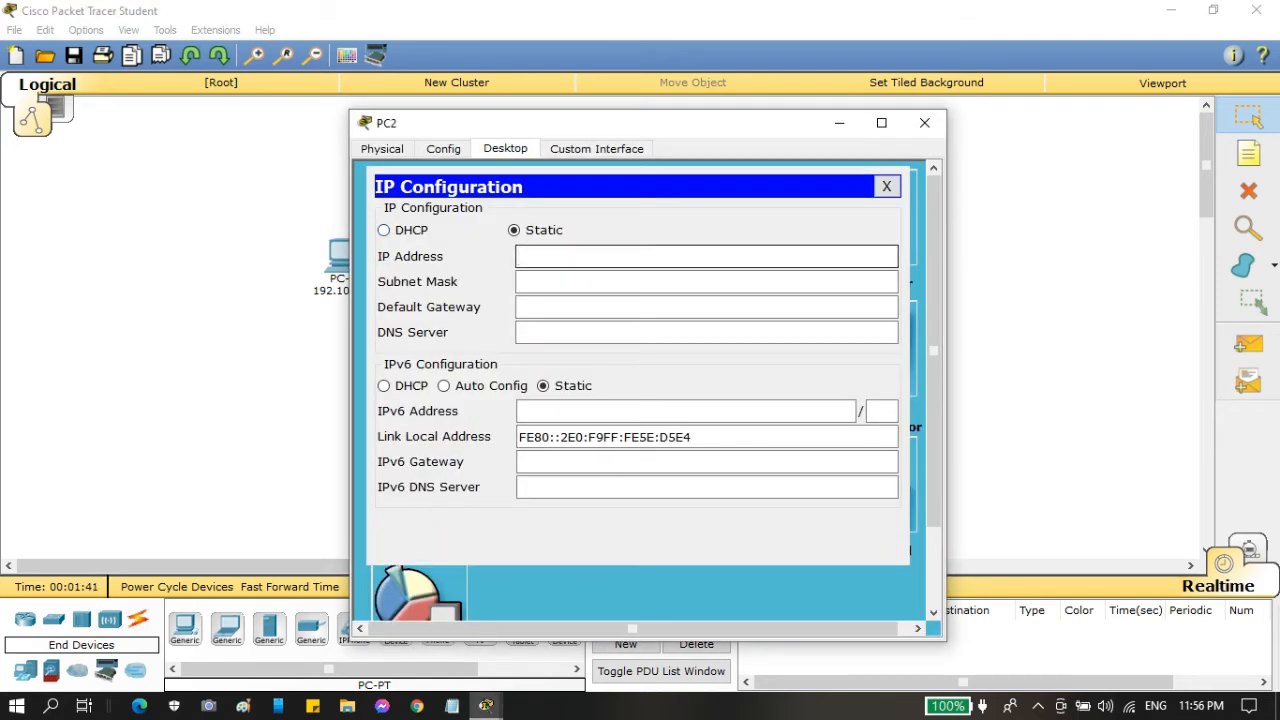
{"action": "type", "text": "192.10.10.3"}
{"action": "double_click", "coordinate": [637, 262]}
{"action": "key", "text": "ctrl+c"}
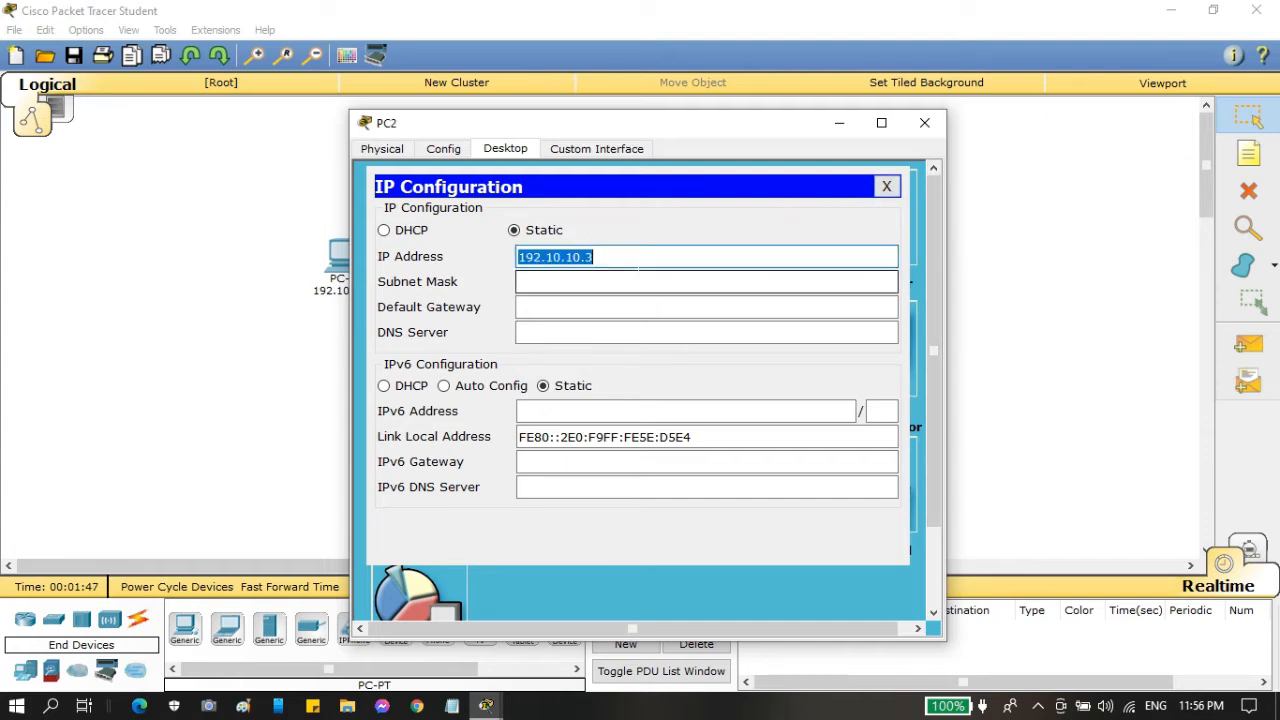
{"action": "key", "text": "Tab"}
{"action": "left_click", "coordinate": [886, 186]}
{"action": "left_click", "coordinate": [924, 122]}
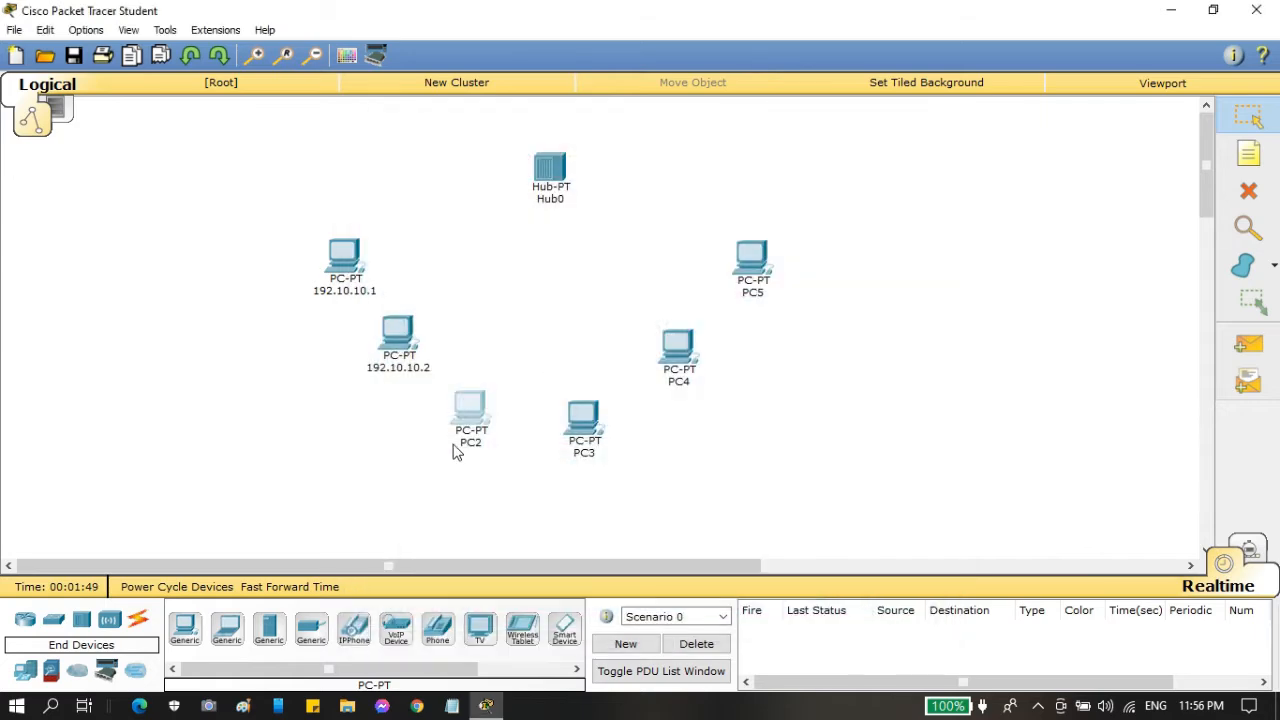
Replace the PC2 label in the workspace with the copied address 192.10.10.3.
{"action": "left_click", "coordinate": [470, 442]}
{"action": "key", "text": "ctrl+v"}
{"action": "left_click", "coordinate": [630, 455]}
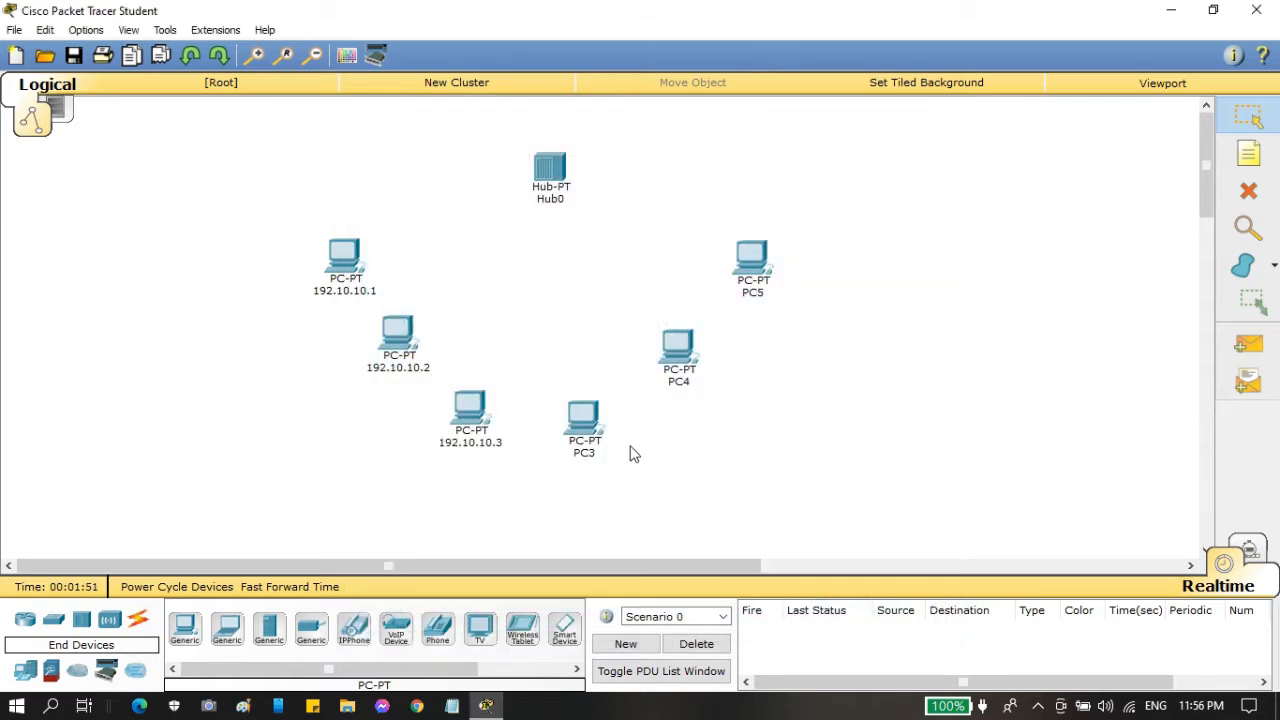
Assign PC3 the static IP address 192.10.10.4 with the default subnet mask and close its configuration window.
{"action": "left_click", "coordinate": [583, 420]}
{"action": "left_click", "coordinate": [505, 148]}
{"action": "left_click", "coordinate": [428, 234]}
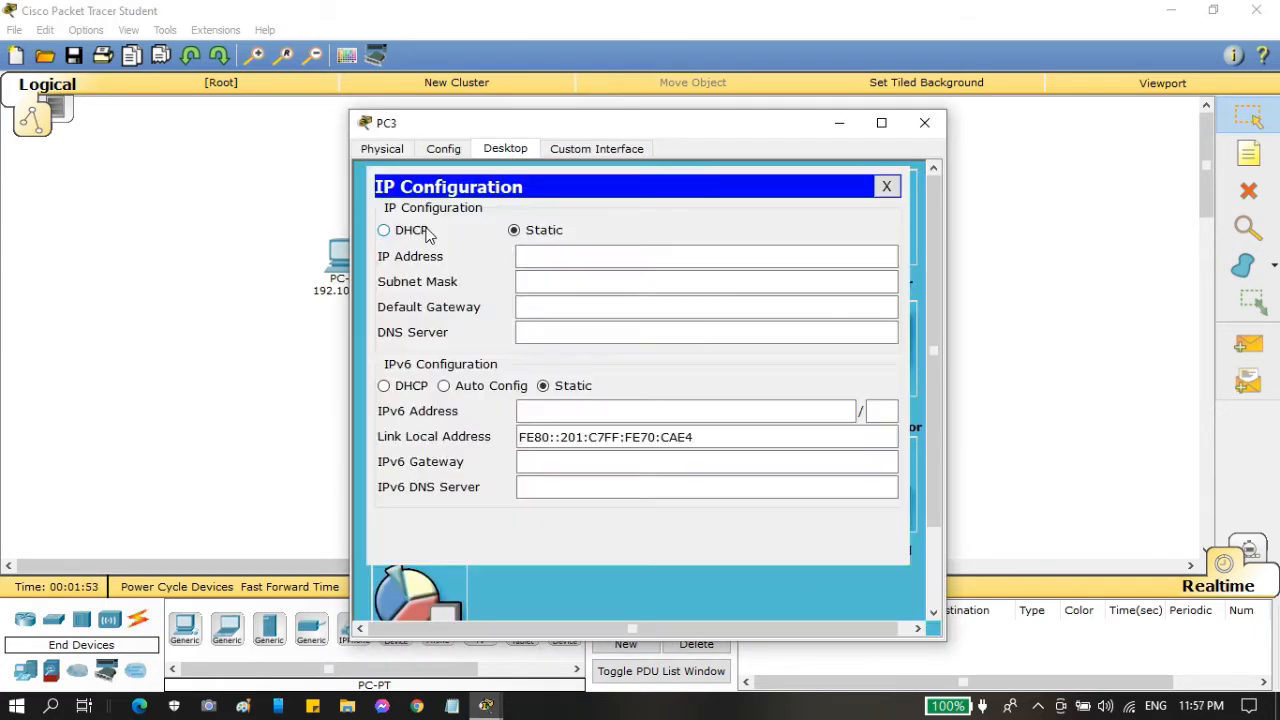
{"action": "left_click", "coordinate": [560, 257]}
{"action": "type", "text": "192.10"}
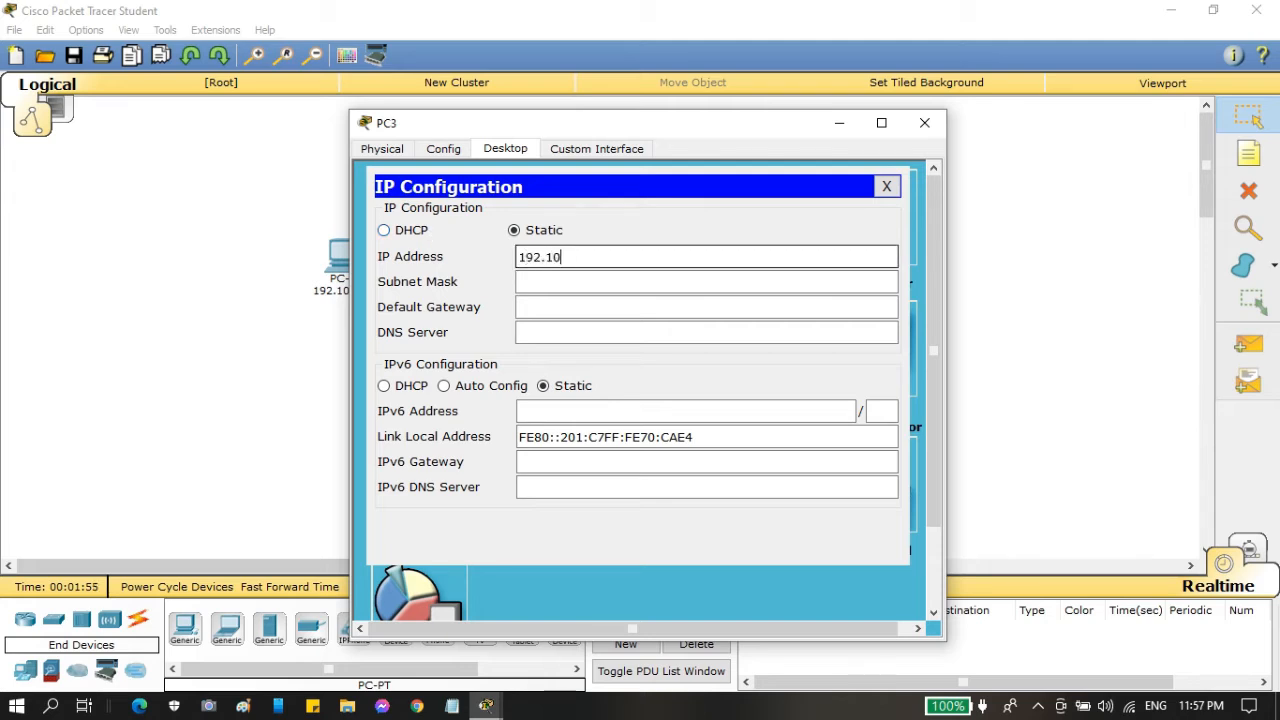
{"action": "type", "text": ".10.4"}
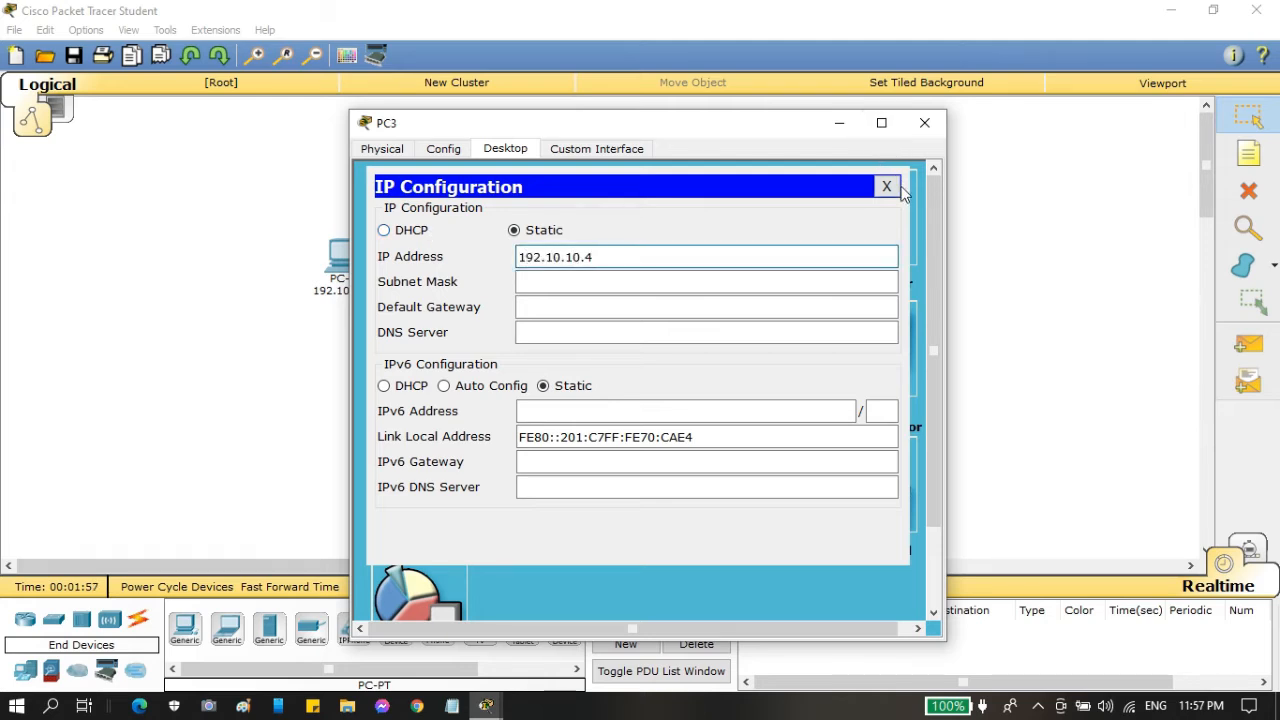
{"action": "key", "text": "Tab"}
{"action": "left_click", "coordinate": [887, 188]}
{"action": "left_click", "coordinate": [924, 122]}
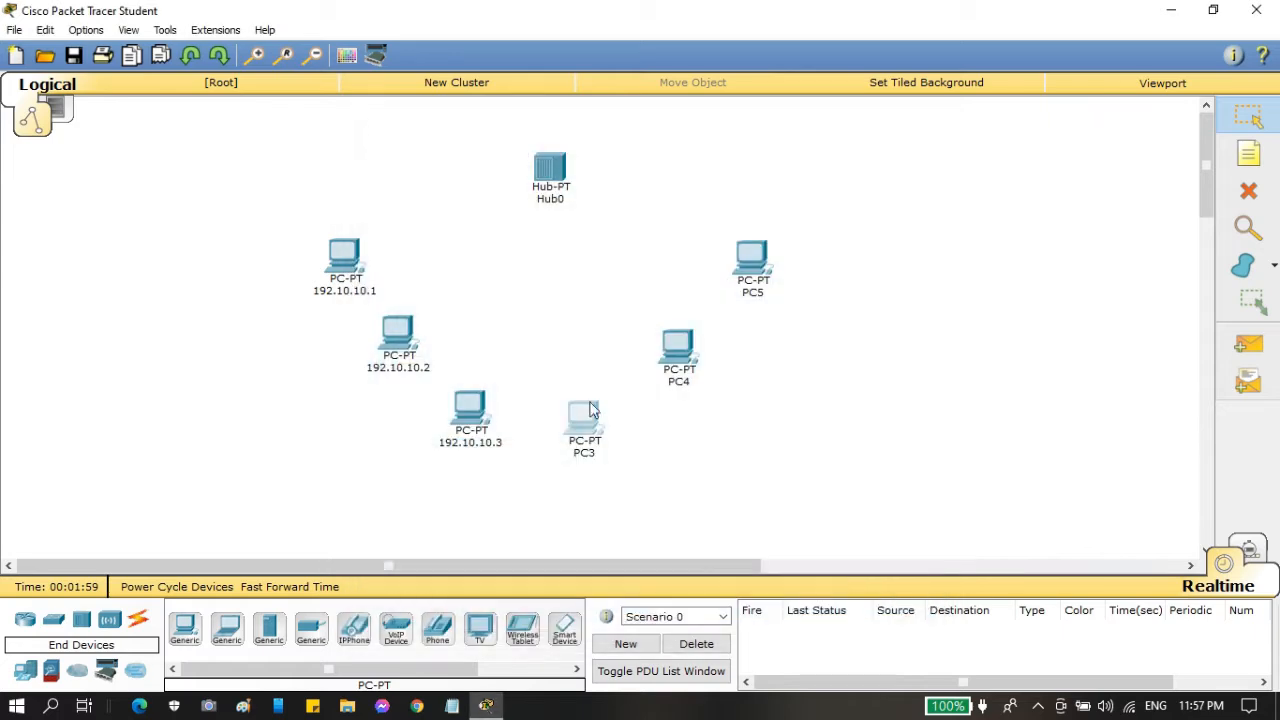
Rename the PC3 label in the workspace as 192.10.10.4.
{"action": "left_click", "coordinate": [583, 455]}
{"action": "key", "text": "ctrl+a"}
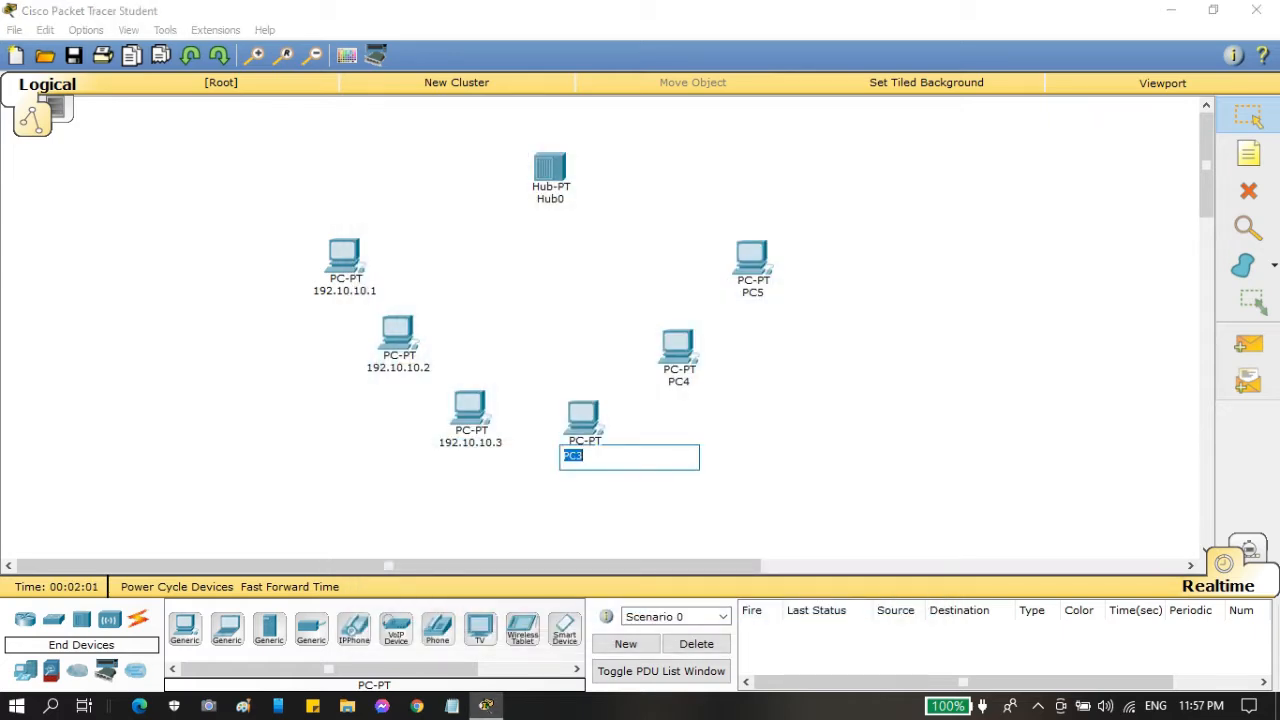
{"action": "key", "text": "BackSpace"}
{"action": "type", "text": "192.10.10.4"}
{"action": "key", "text": "Return"}
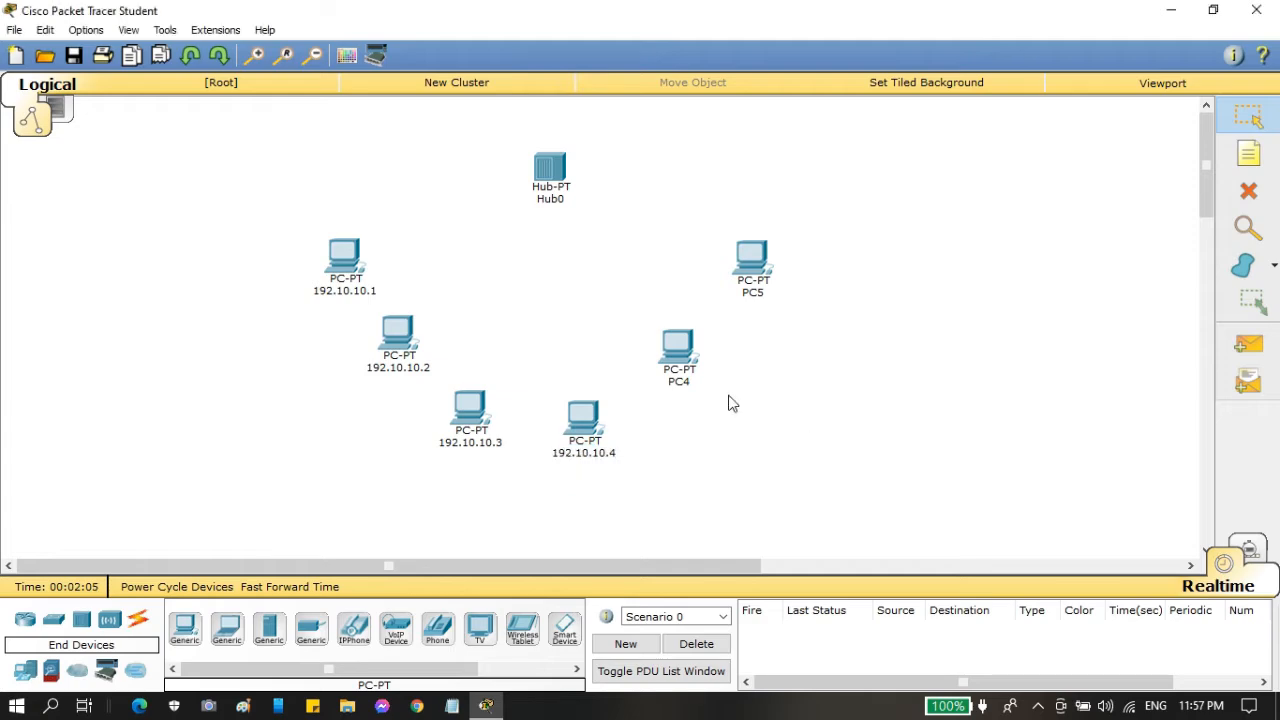
Assign PC4 the static IP address 192.10.10.5 and close its configuration window.
{"action": "left_click", "coordinate": [683, 360]}
{"action": "left_click", "coordinate": [486, 152]}
{"action": "left_click", "coordinate": [472, 230]}
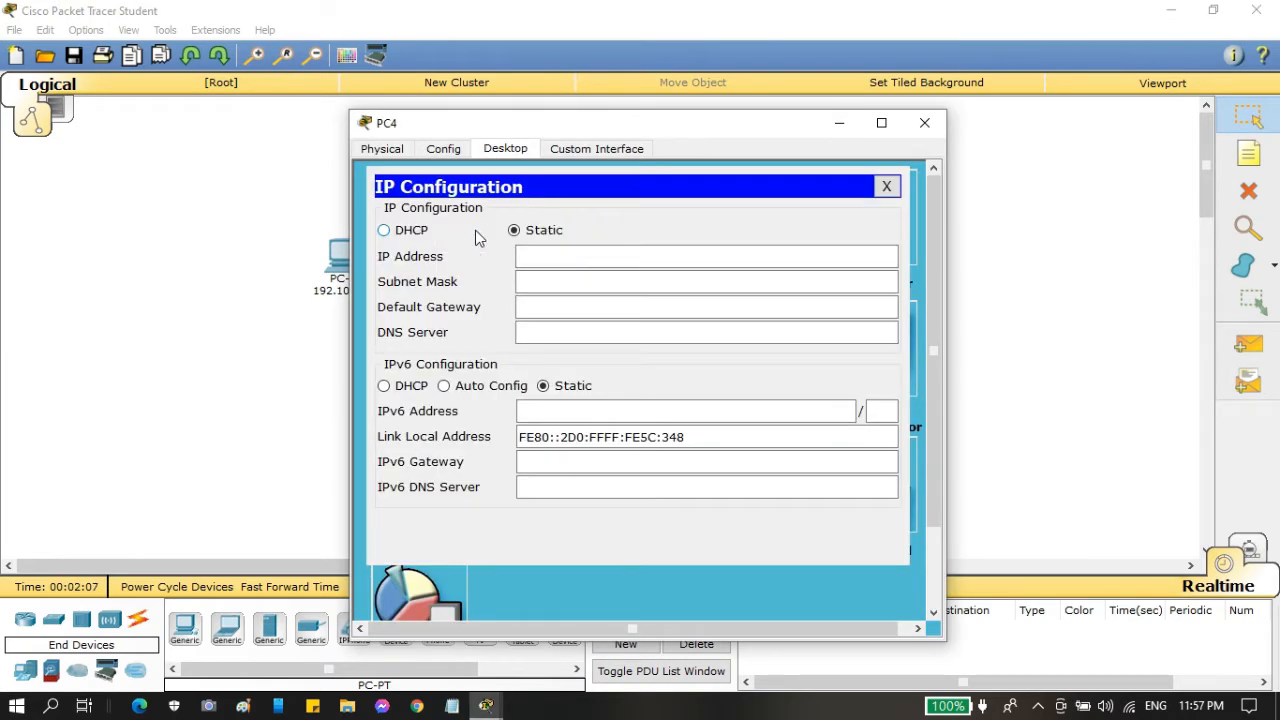
{"action": "type", "text": "192.10.10.5"}
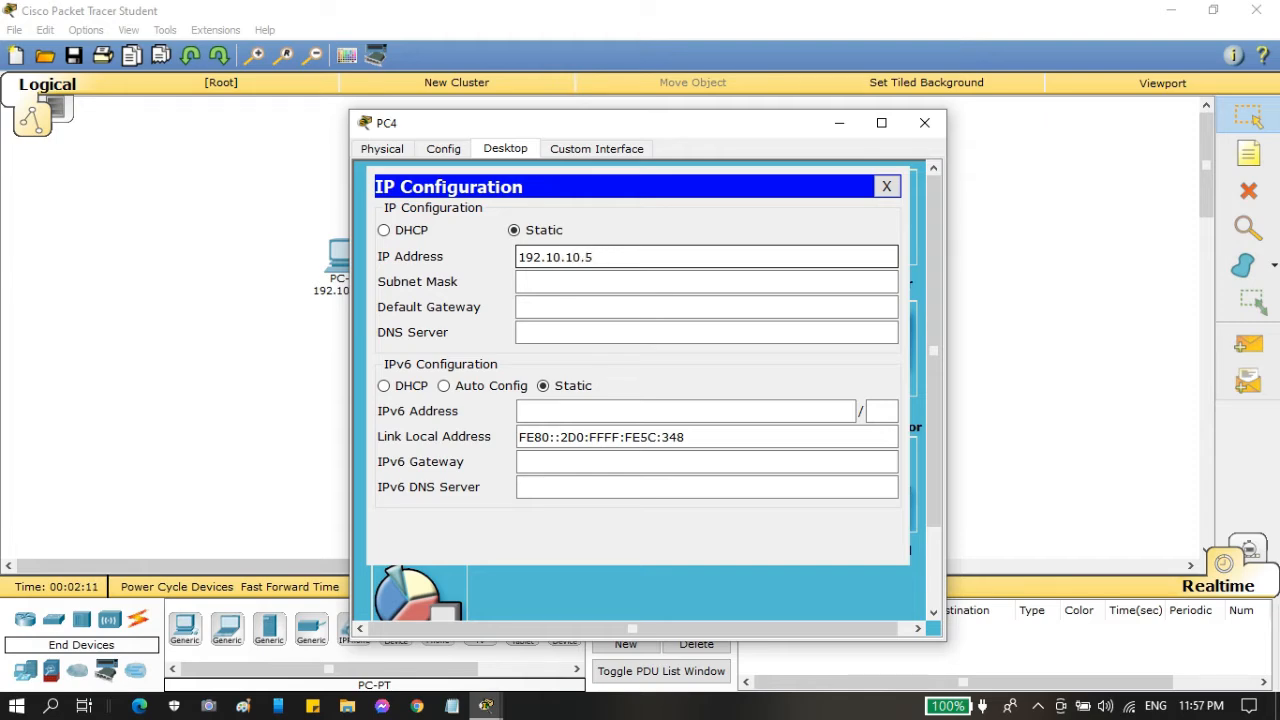
{"action": "left_click", "coordinate": [886, 186]}
{"action": "left_click", "coordinate": [924, 122]}
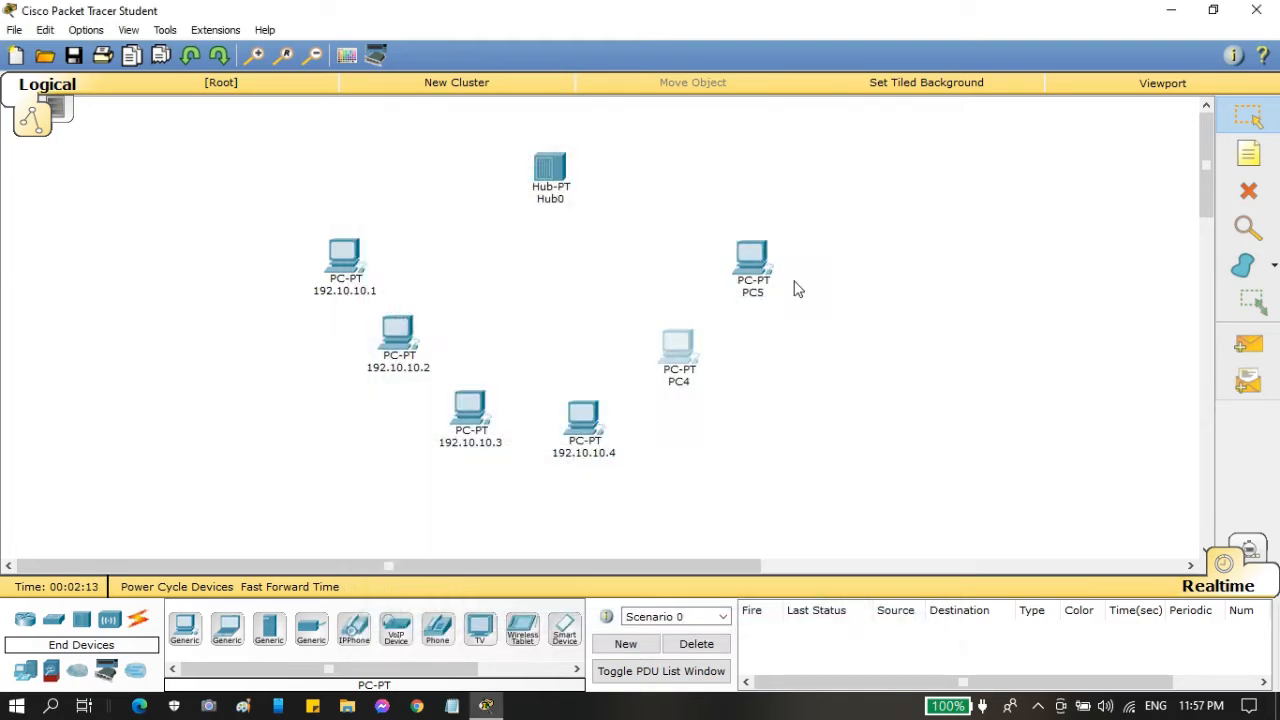
Rename the PC4 label in the workspace as 192.10.10.5.
{"action": "left_click", "coordinate": [679, 381]}
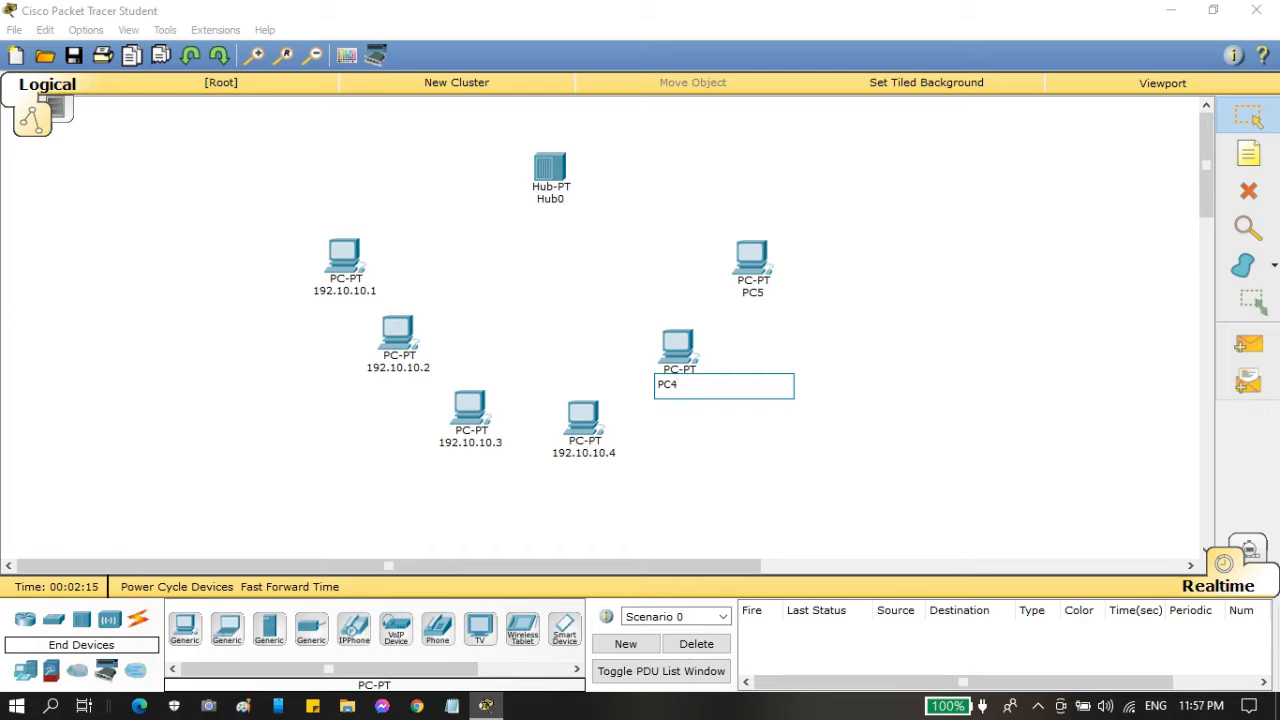
{"action": "key", "text": "ctrl+a"}
{"action": "type", "text": "192.10.10.5"}
Assign PC5 the static IP address 192.10.10.6 and close its configuration window.
{"action": "left_click", "coordinate": [752, 262]}
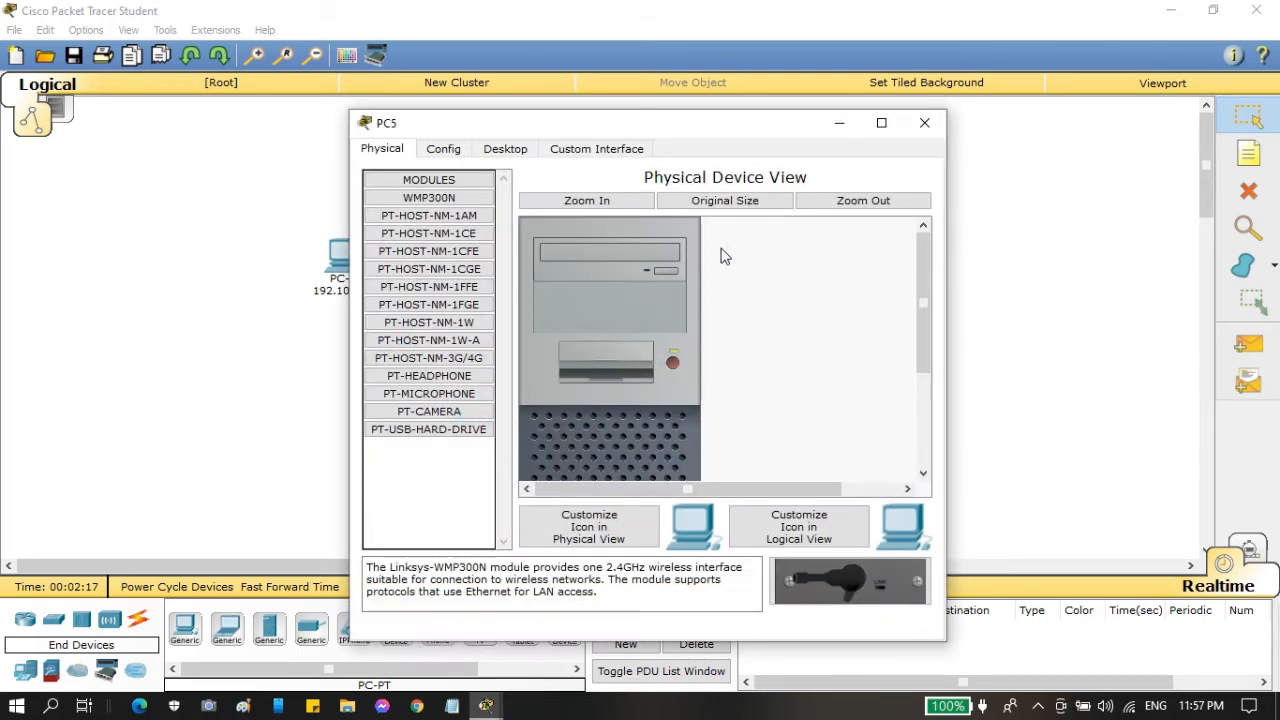
{"action": "left_click", "coordinate": [505, 148]}
{"action": "left_click", "coordinate": [402, 215]}
{"action": "left_click", "coordinate": [735, 258]}
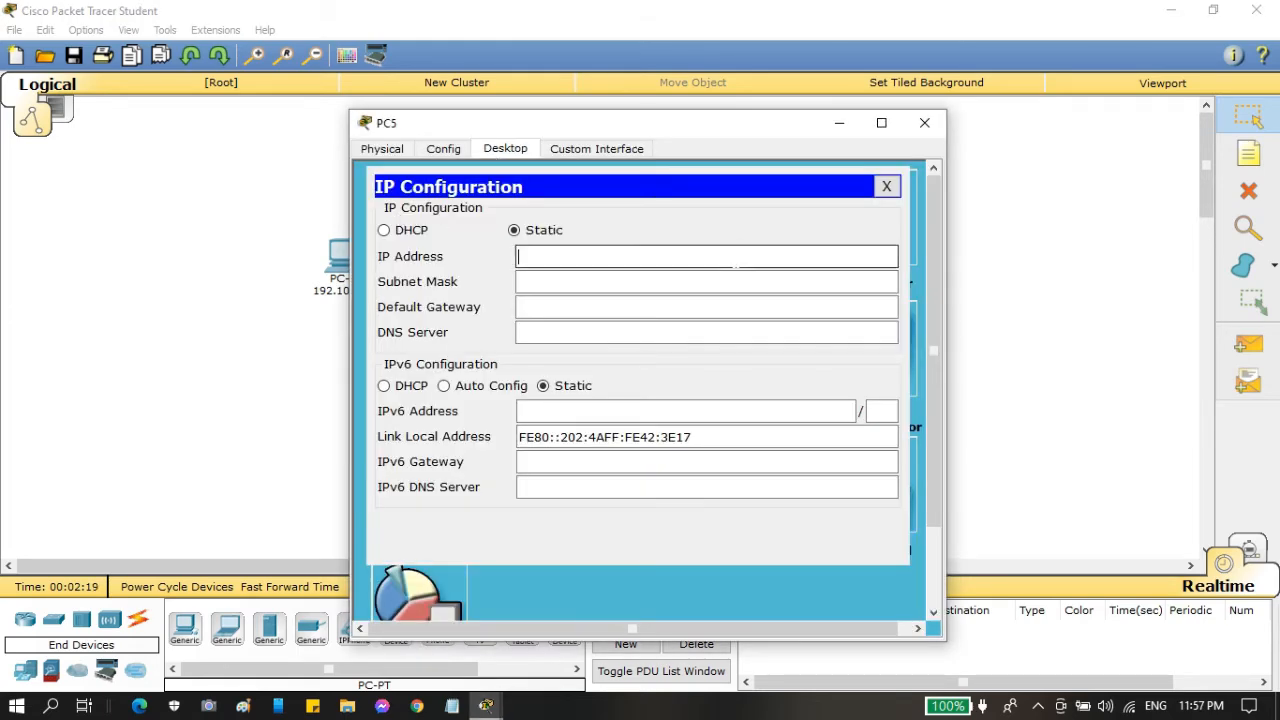
{"action": "type", "text": "192.10.10.6"}
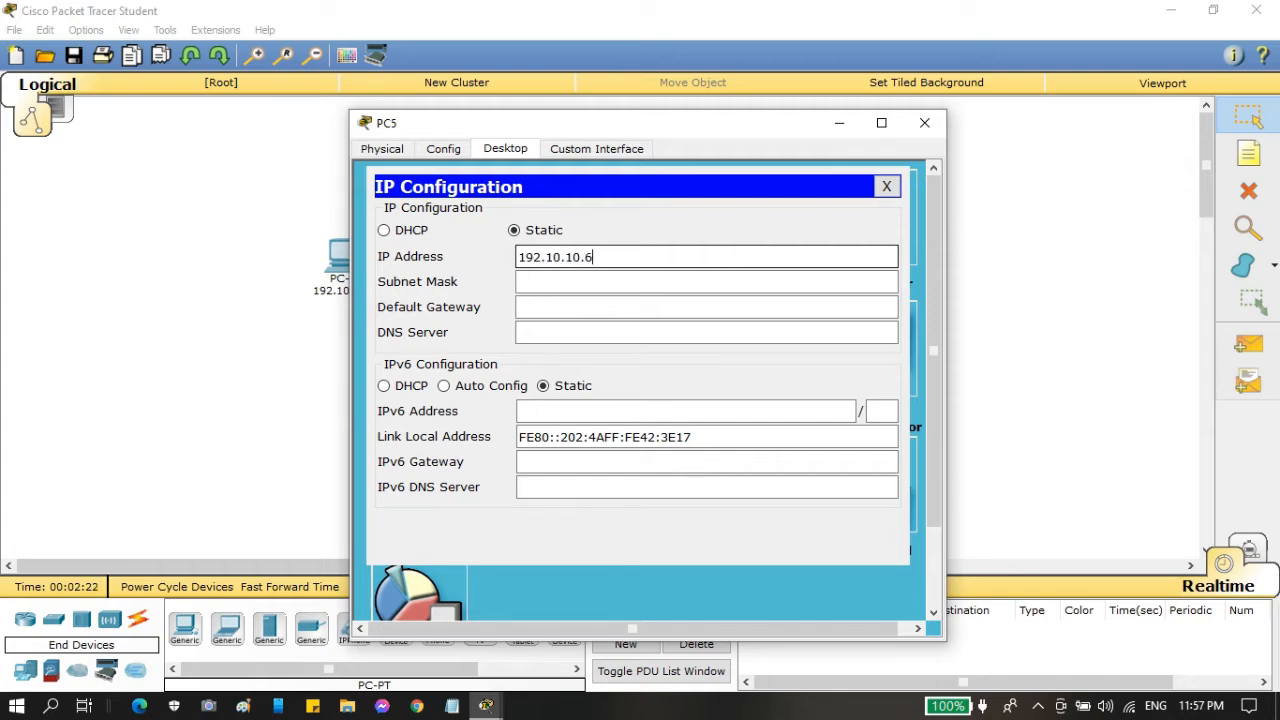
{"action": "left_click", "coordinate": [886, 186]}
{"action": "left_click", "coordinate": [924, 122]}
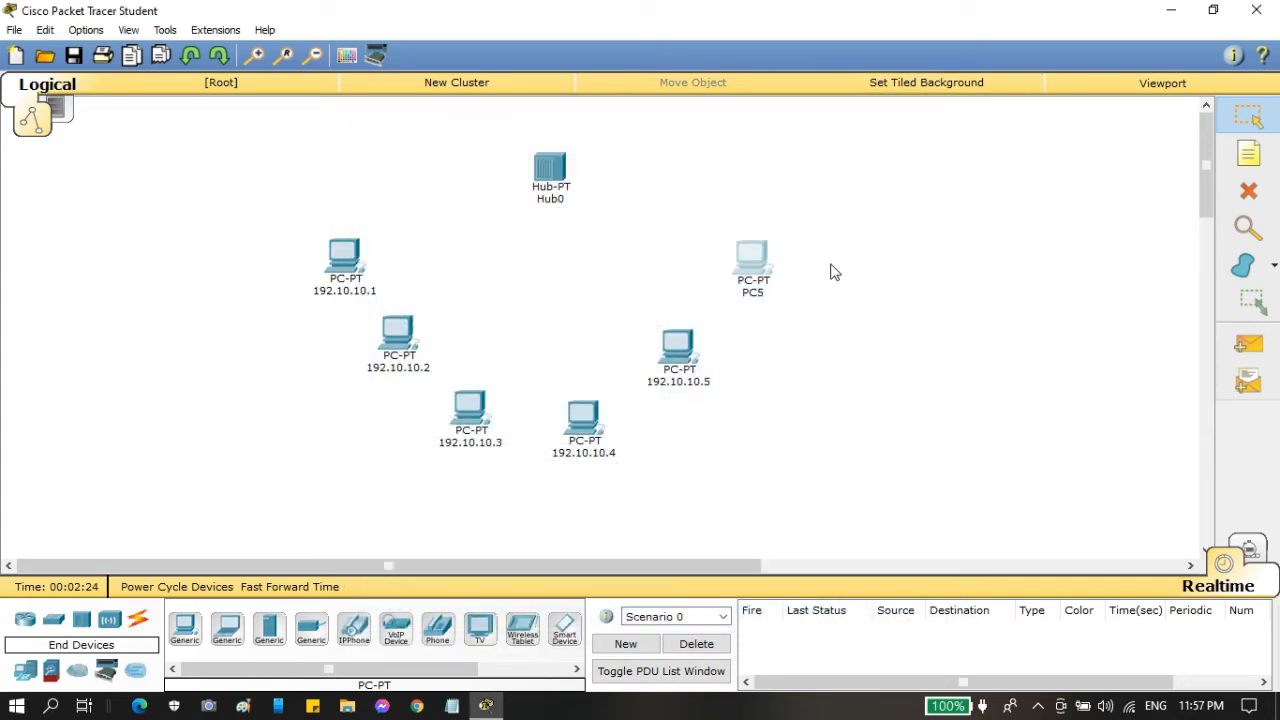
Rename the PC5 label in the workspace as 192.10.10.6.
{"action": "left_click", "coordinate": [757, 303]}
{"action": "type", "text": "192.10.10.6"}
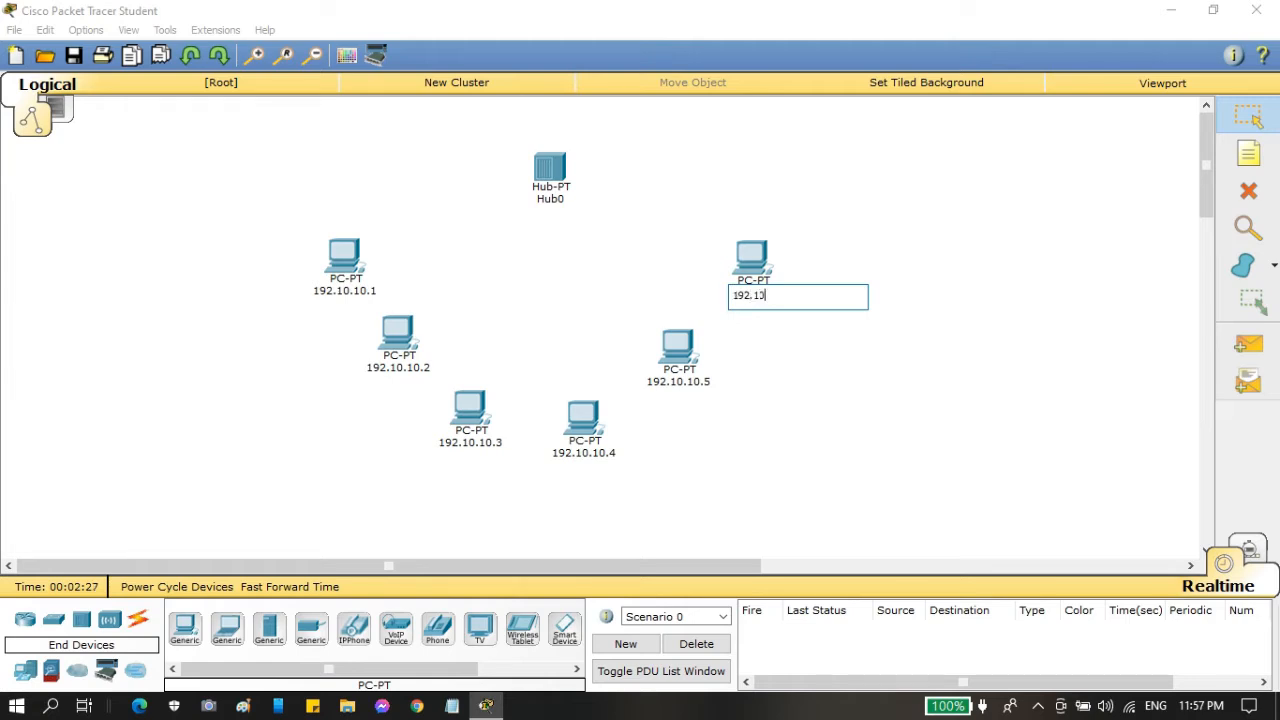
{"action": "left_click", "coordinate": [958, 365]}
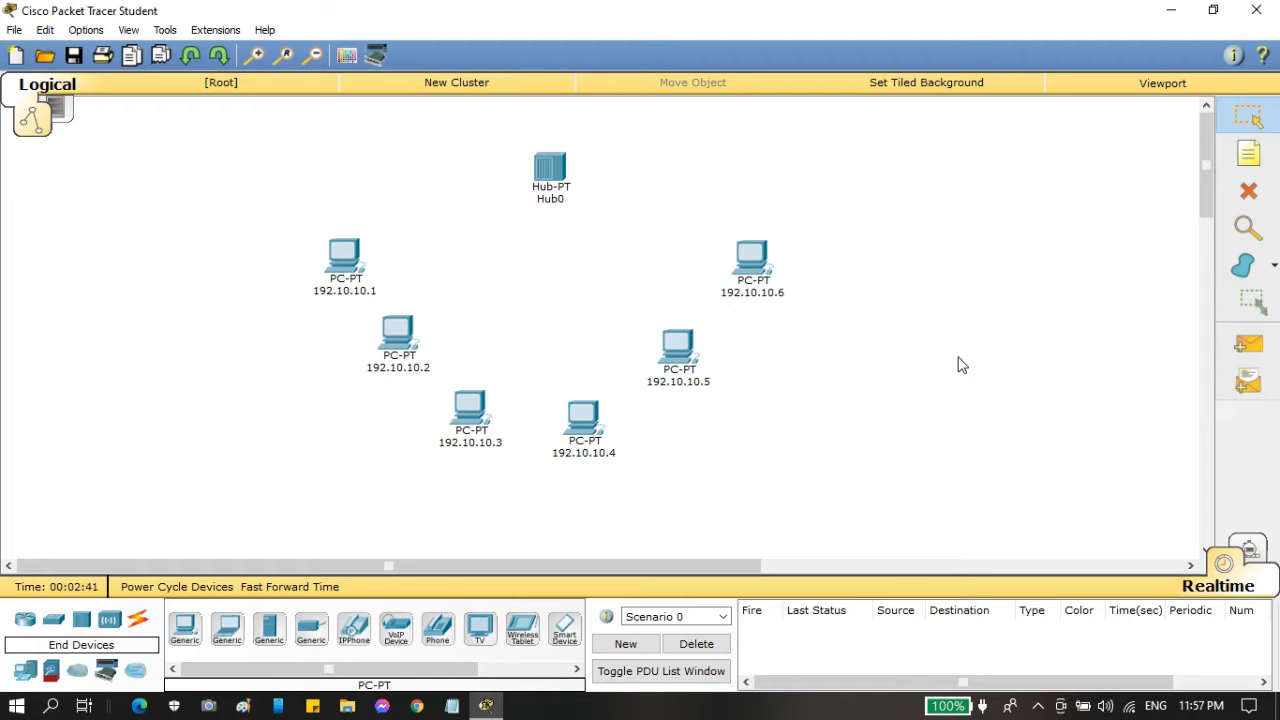
Rename the hub's label in the workspace as Hub 1.
{"action": "left_click", "coordinate": [563, 201]}
{"action": "key", "text": "BackSpace"}
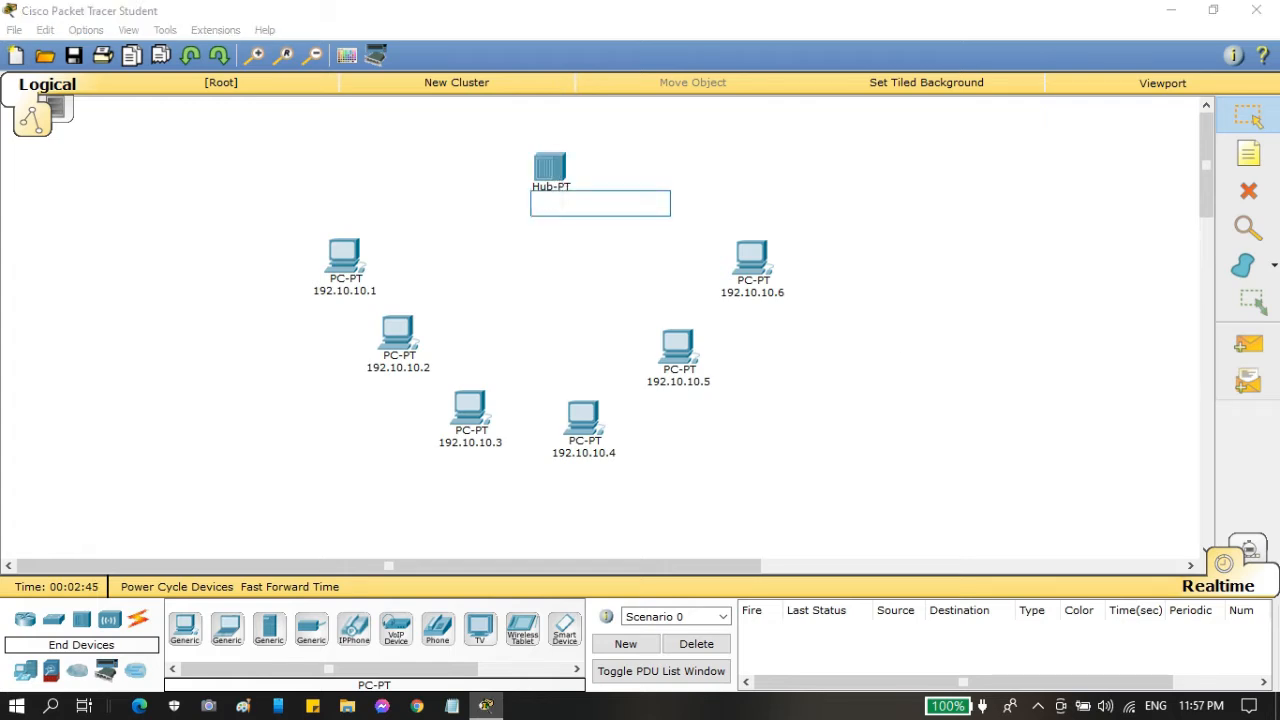
{"action": "type", "text": "Hub 1"}
{"action": "left_click", "coordinate": [575, 262]}
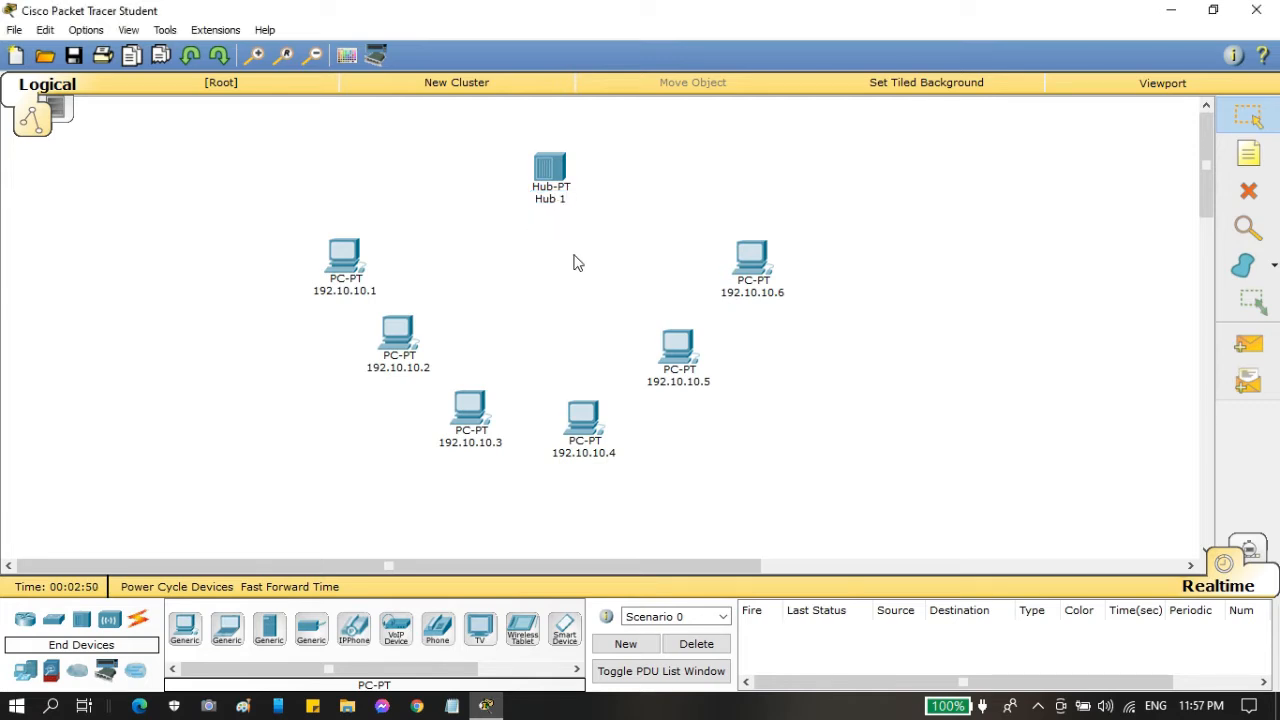
Connect FastEthernet0 of PC 192.10.10.1 to Port 0 of Hub 1 with a copper straight-through cable.
{"action": "left_click", "coordinate": [138, 622]}
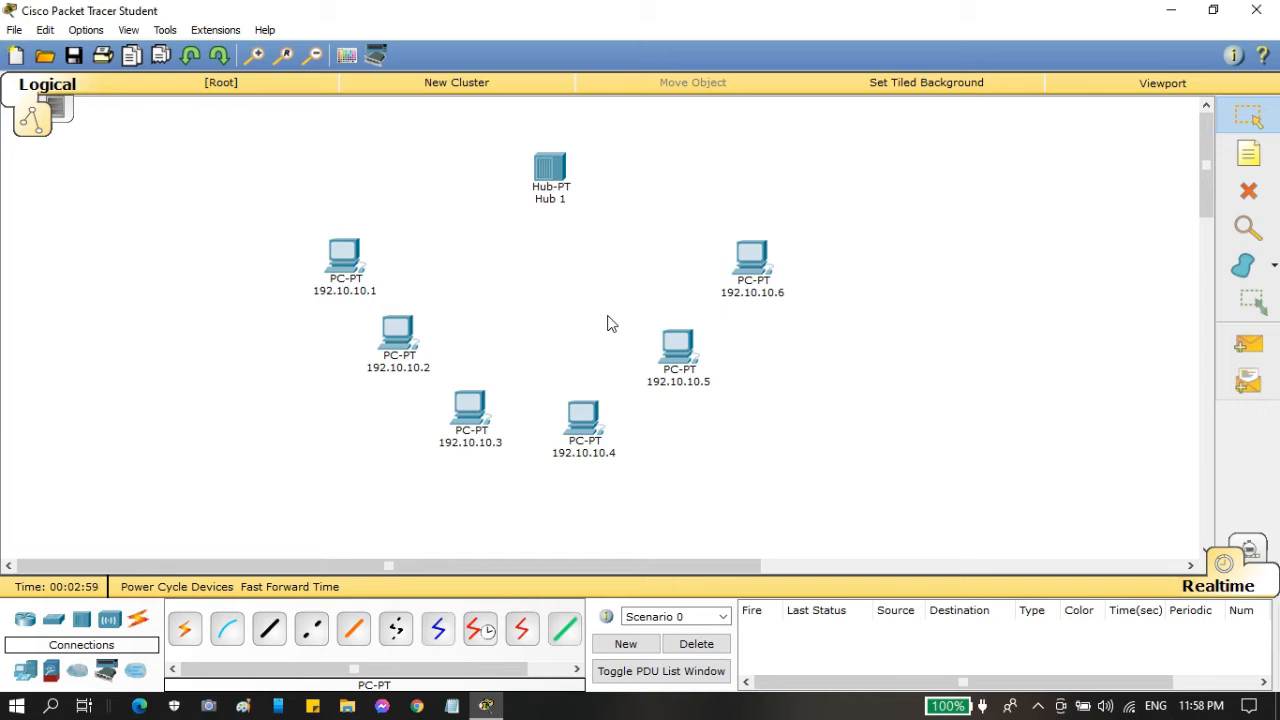
{"action": "left_click", "coordinate": [276, 636]}
{"action": "left_click", "coordinate": [355, 260]}
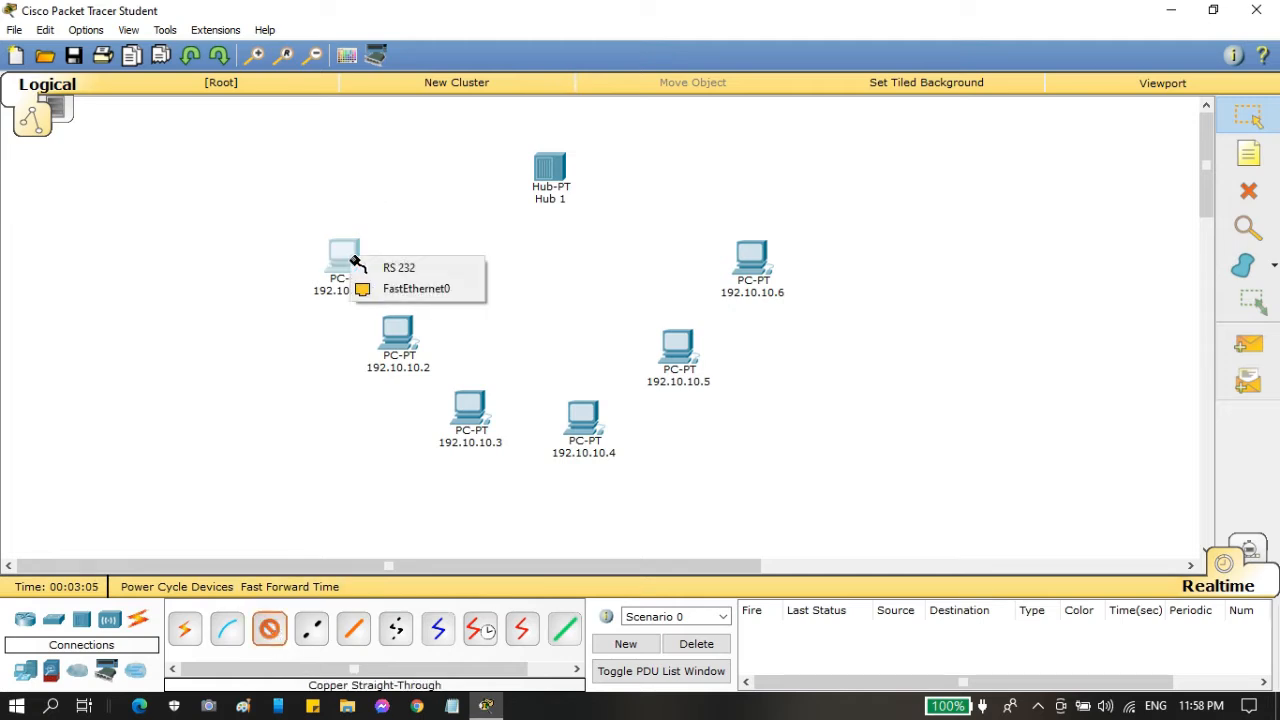
{"action": "left_click", "coordinate": [402, 287]}
{"action": "left_click", "coordinate": [557, 175]}
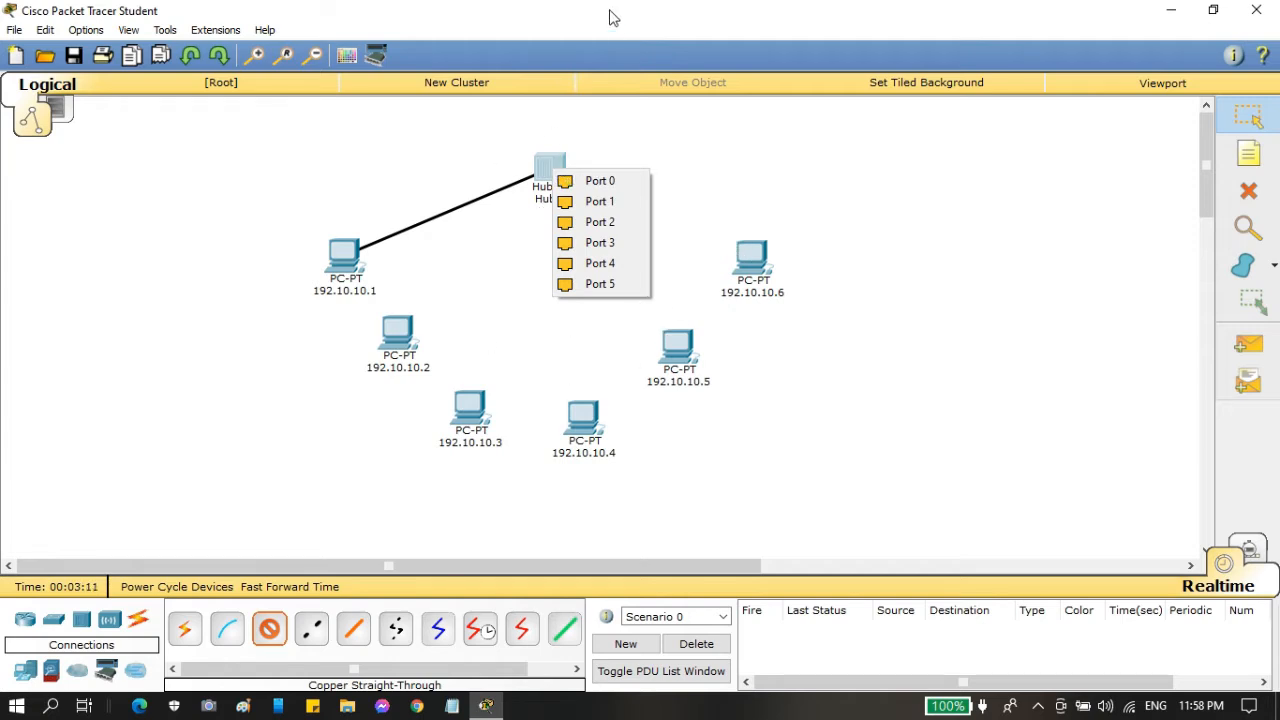
{"action": "left_click", "coordinate": [628, 182]}
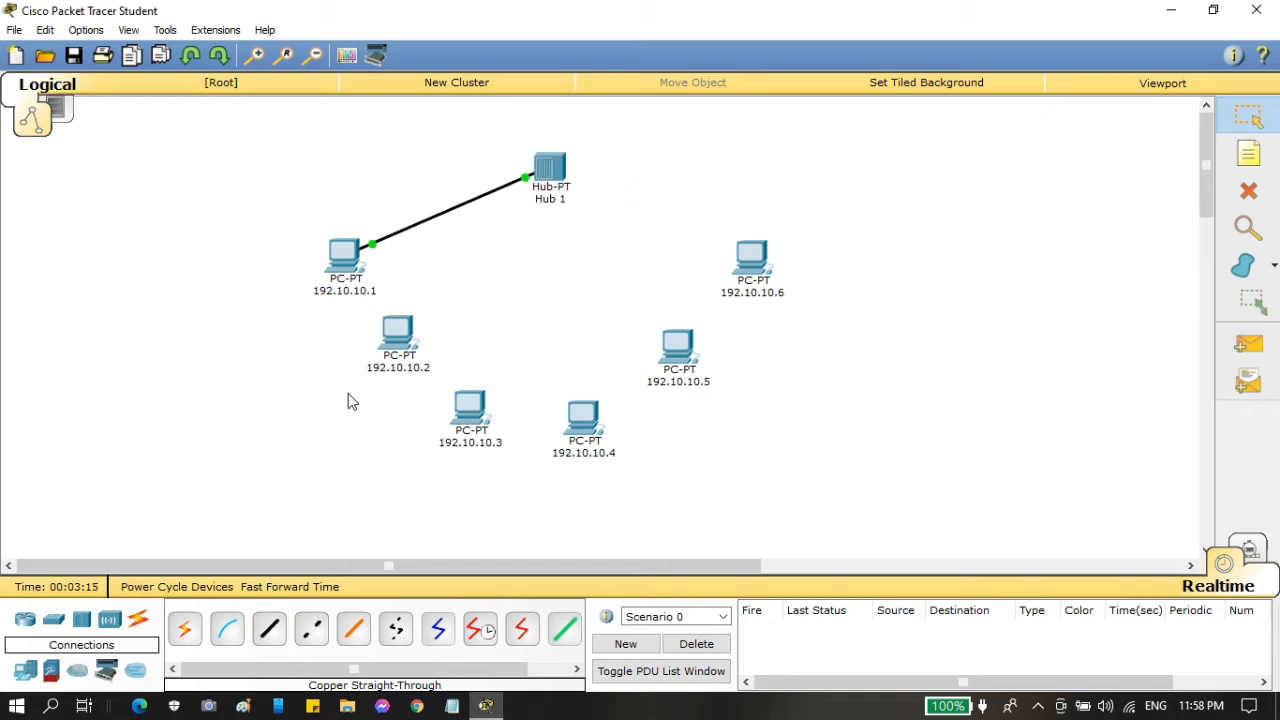
Connect FastEthernet0 of PC 192.10.10.2 to Port 1 of Hub 1 with a copper straight-through cable.
{"action": "left_click", "coordinate": [276, 636]}
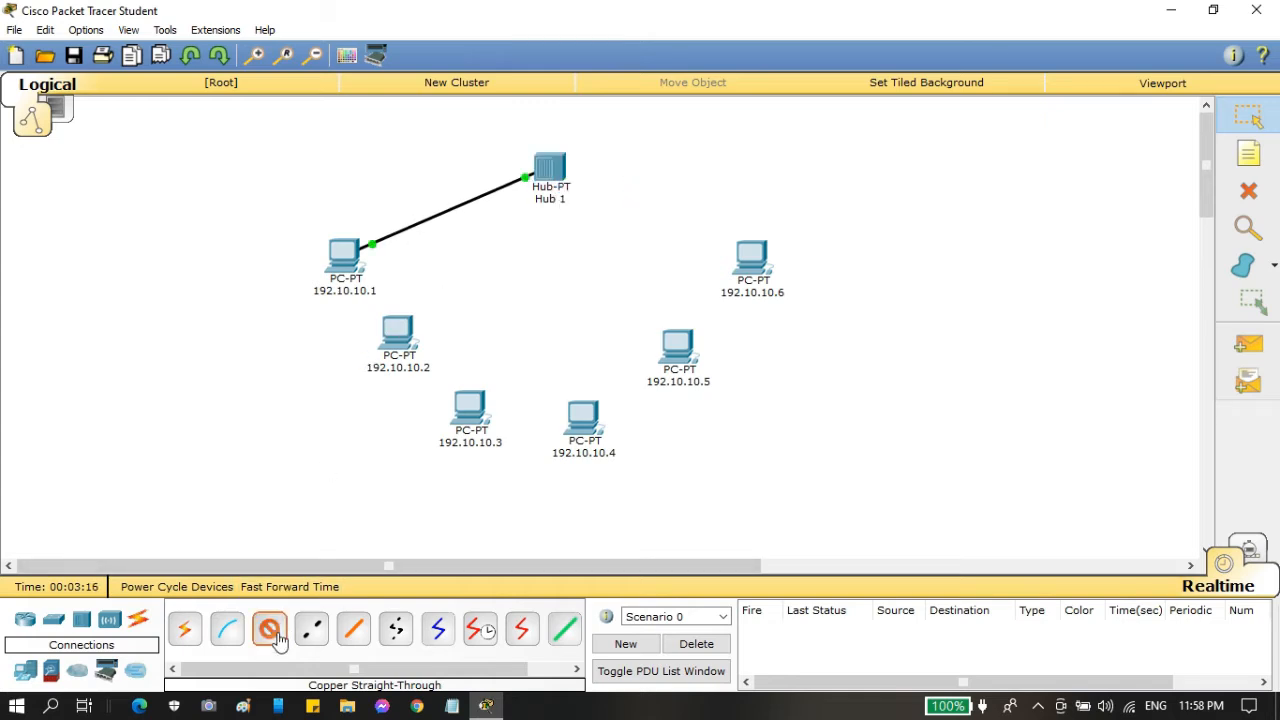
{"action": "left_click", "coordinate": [397, 338]}
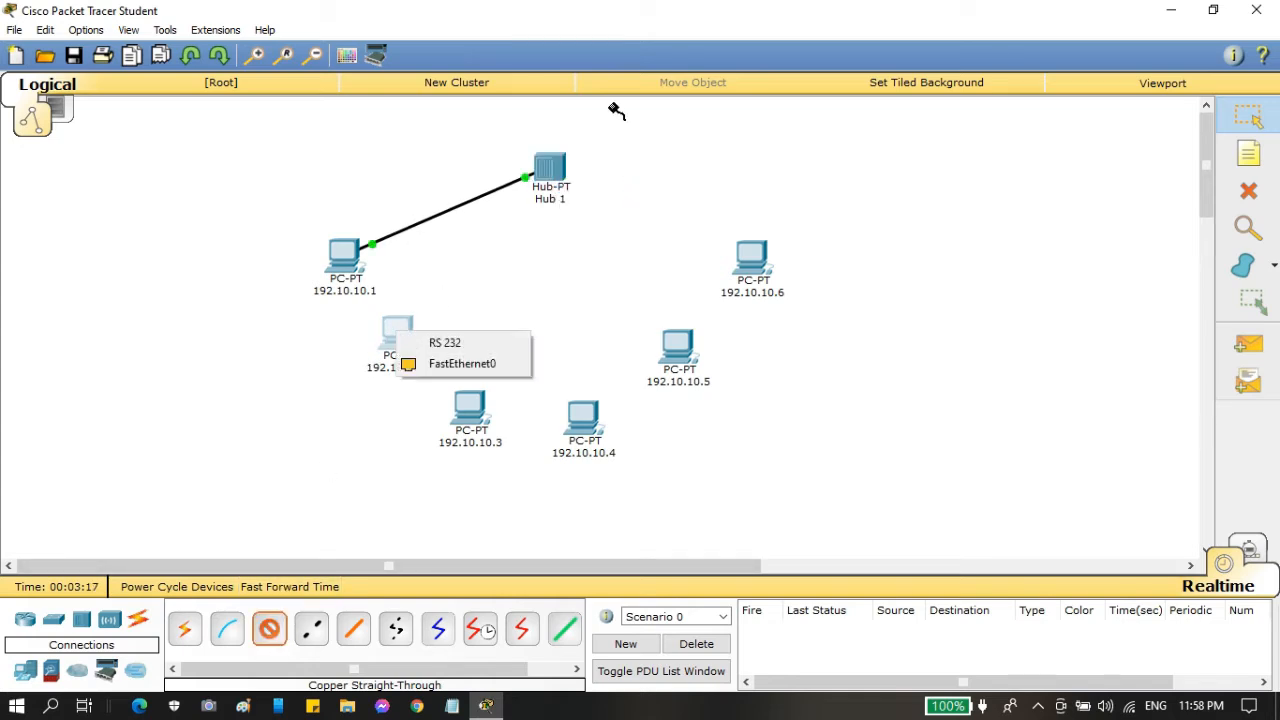
{"action": "left_click", "coordinate": [560, 170]}
{"action": "left_click", "coordinate": [589, 183]}
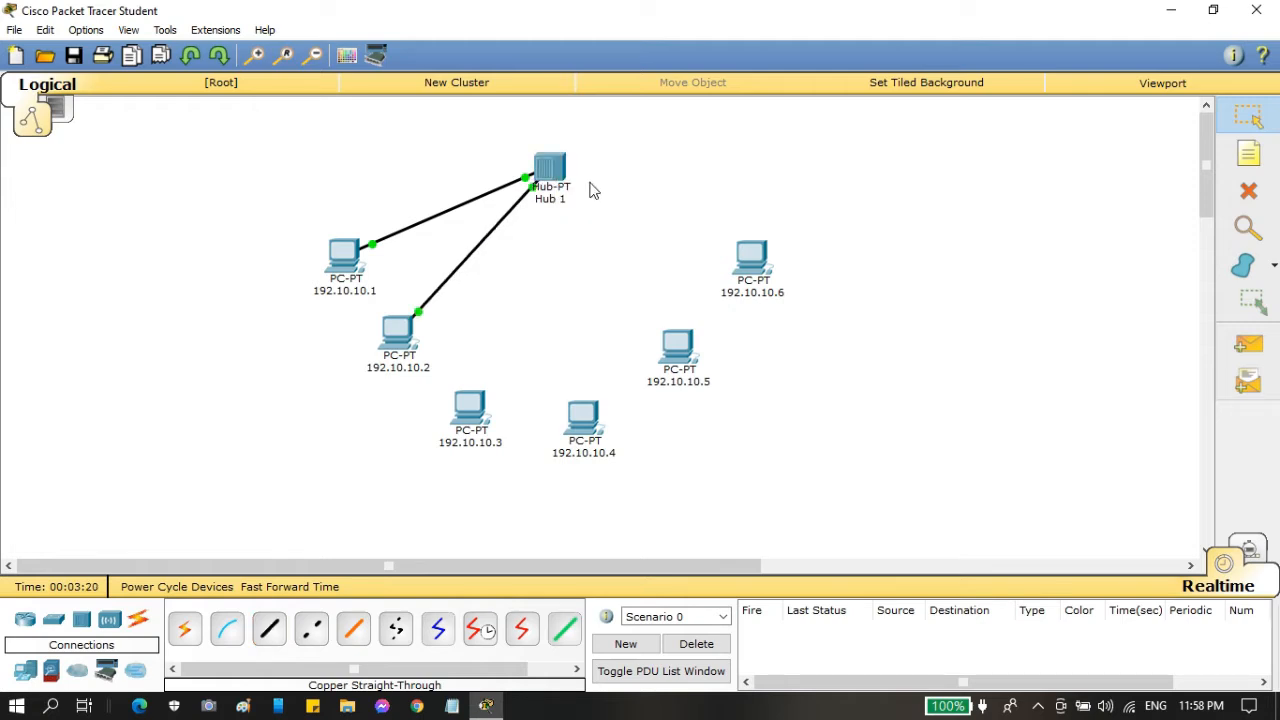
Connect FastEthernet0 of PC 192.10.10.3 to Port 2 of Hub 1 with a copper straight-through cable.
{"action": "left_click", "coordinate": [269, 628]}
{"action": "left_click", "coordinate": [470, 412]}
{"action": "left_click", "coordinate": [533, 445]}
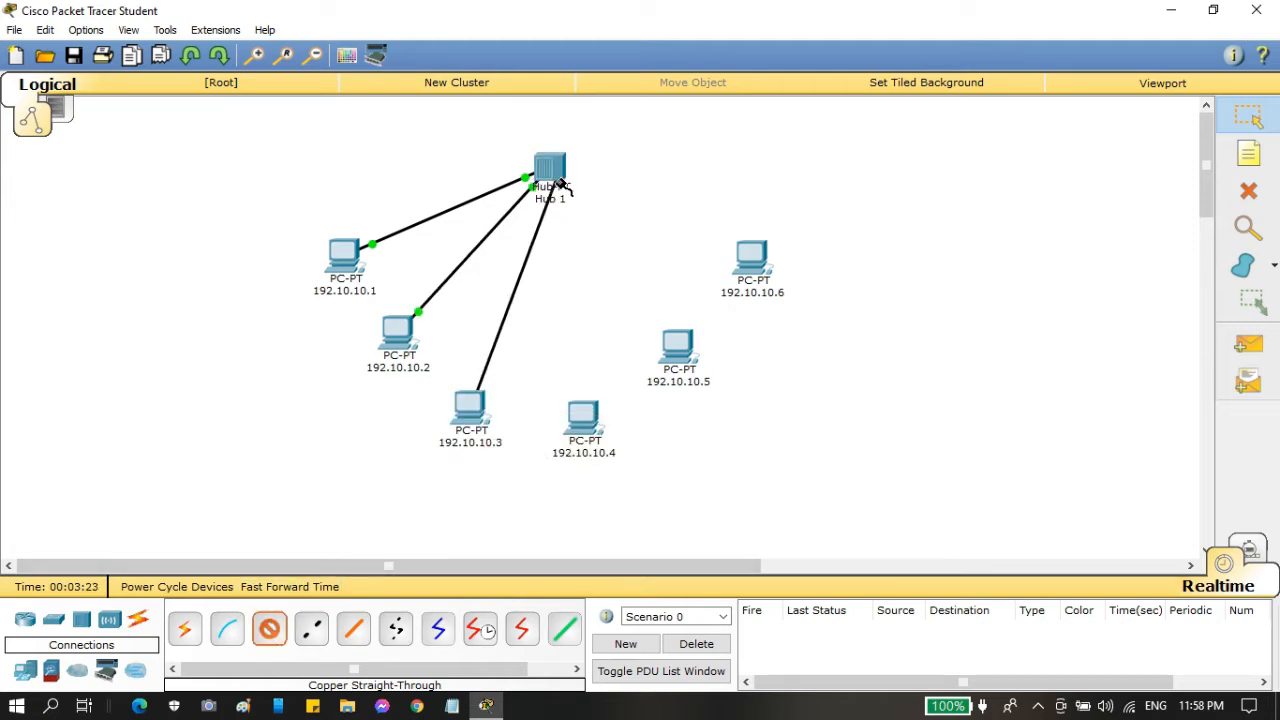
{"action": "left_click", "coordinate": [552, 170]}
{"action": "left_click", "coordinate": [600, 202]}
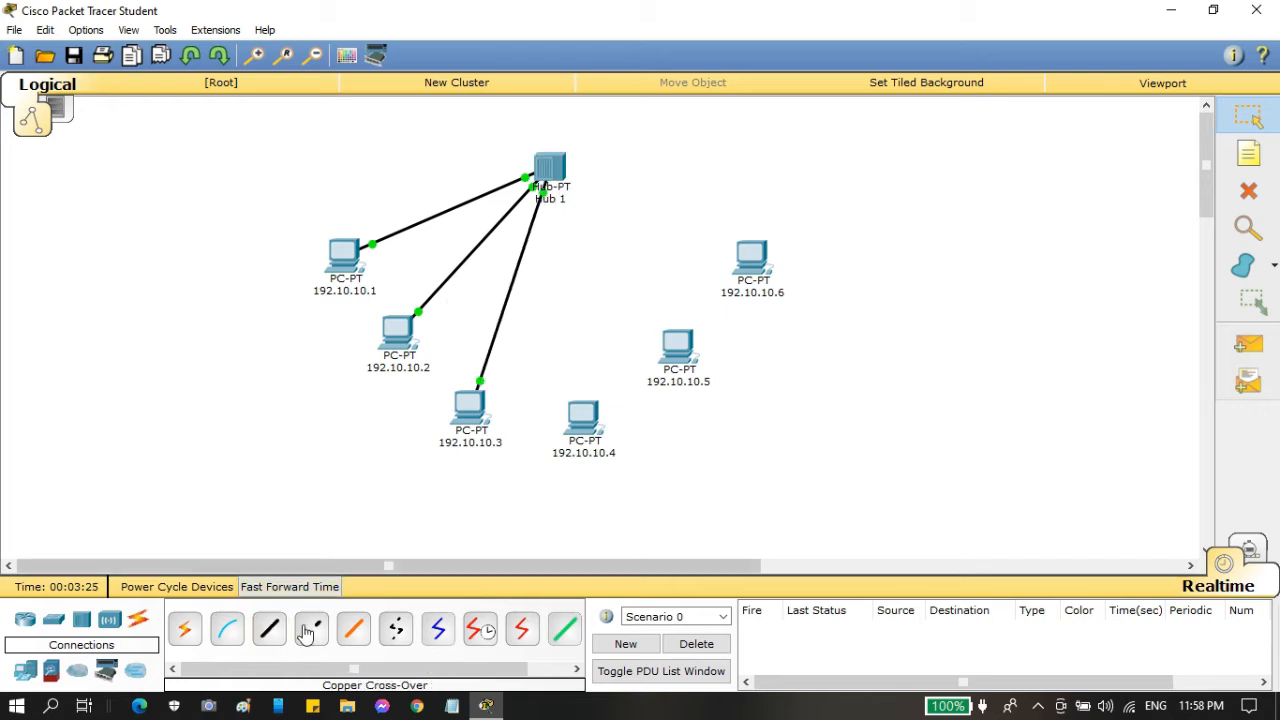
Connect FastEthernet0 of PC 192.10.10.4 to Port 3 of Hub 1 with a copper straight-through cable.
{"action": "left_click", "coordinate": [269, 628]}
{"action": "left_click", "coordinate": [580, 420]}
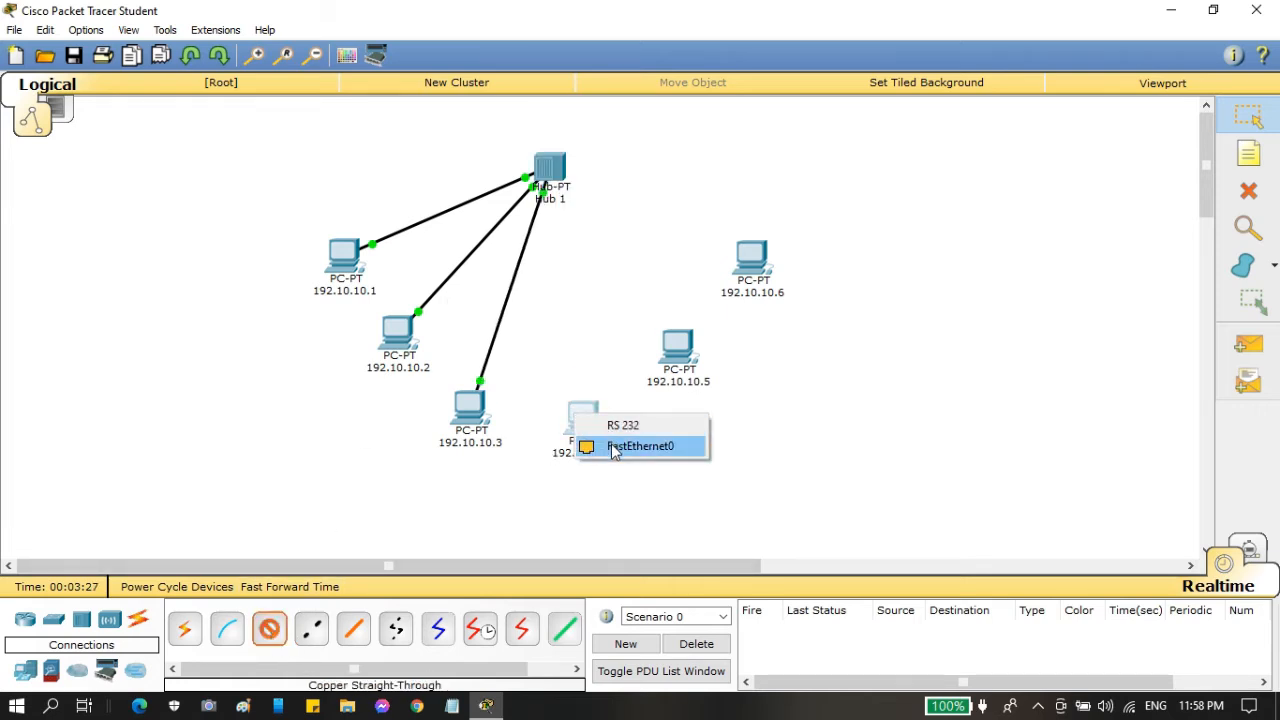
{"action": "left_click", "coordinate": [600, 446]}
{"action": "left_click", "coordinate": [551, 175]}
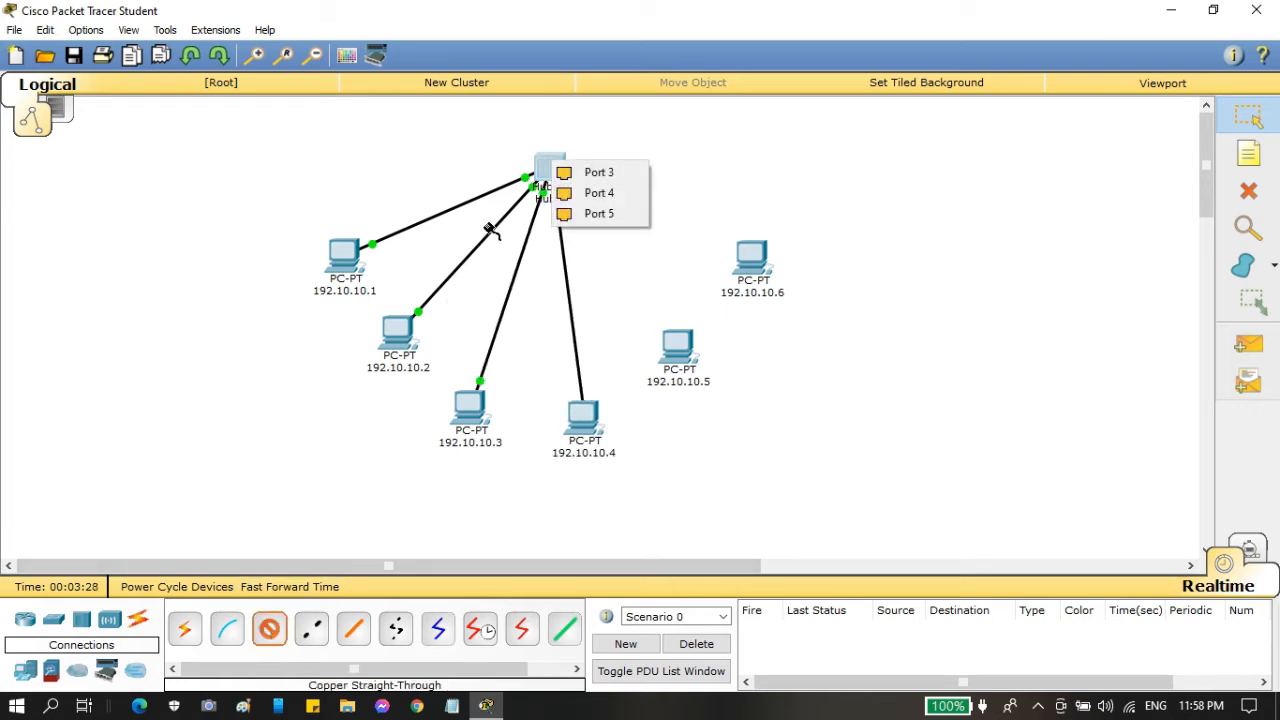
{"action": "left_click", "coordinate": [600, 173]}
Connect FastEthernet0 of PC 192.10.10.5 to Port 4 of Hub 1 with a copper straight-through cable.
{"action": "left_click", "coordinate": [269, 628]}
{"action": "left_click", "coordinate": [680, 380]}
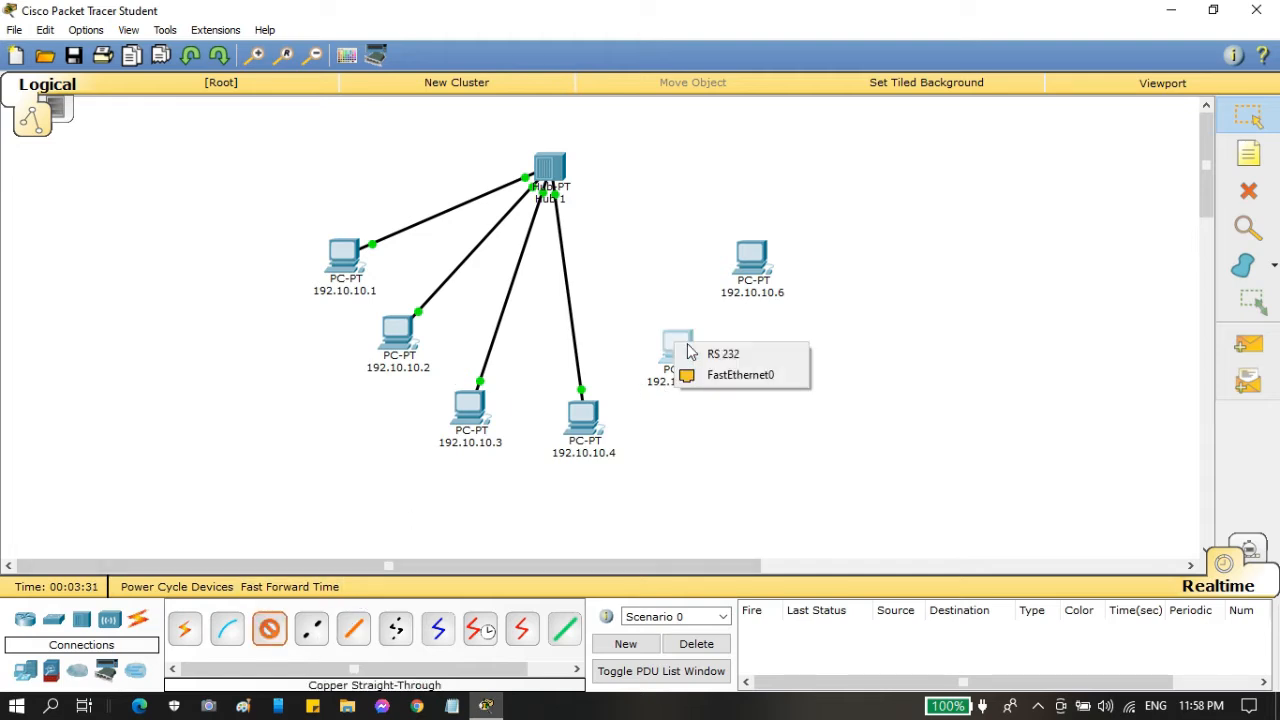
{"action": "left_click", "coordinate": [722, 375]}
{"action": "left_click", "coordinate": [546, 167]}
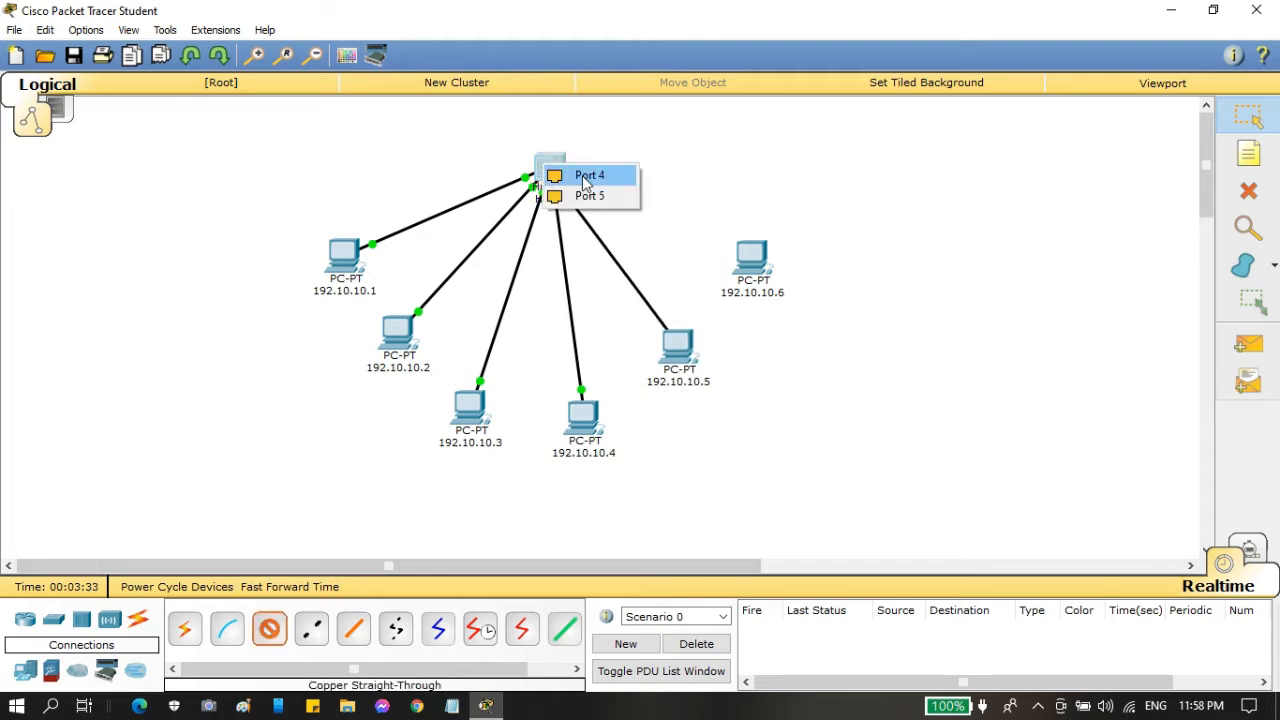
{"action": "left_click", "coordinate": [589, 175]}
Connect FastEthernet0 of PC 192.10.10.6 to Port 5 of Hub 1 with a copper straight-through cable.
{"action": "left_click", "coordinate": [269, 628]}
{"action": "left_click", "coordinate": [736, 252]}
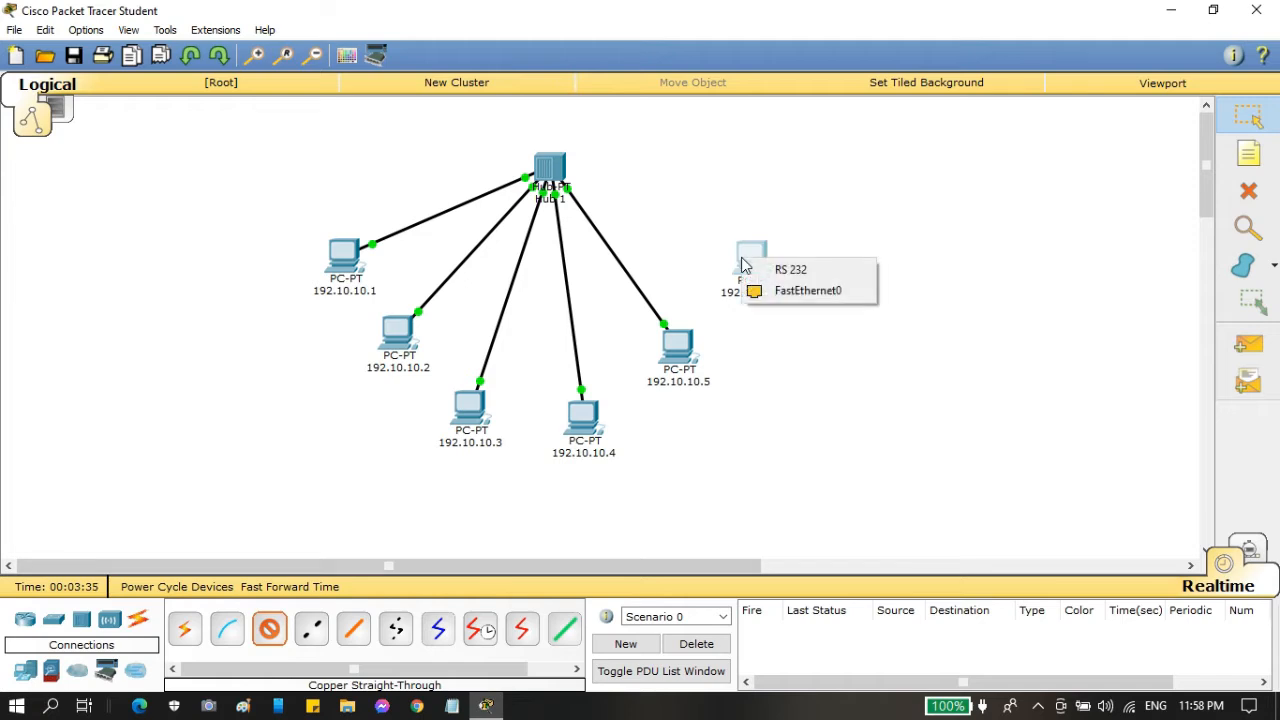
{"action": "left_click", "coordinate": [800, 289]}
{"action": "left_click", "coordinate": [557, 172]}
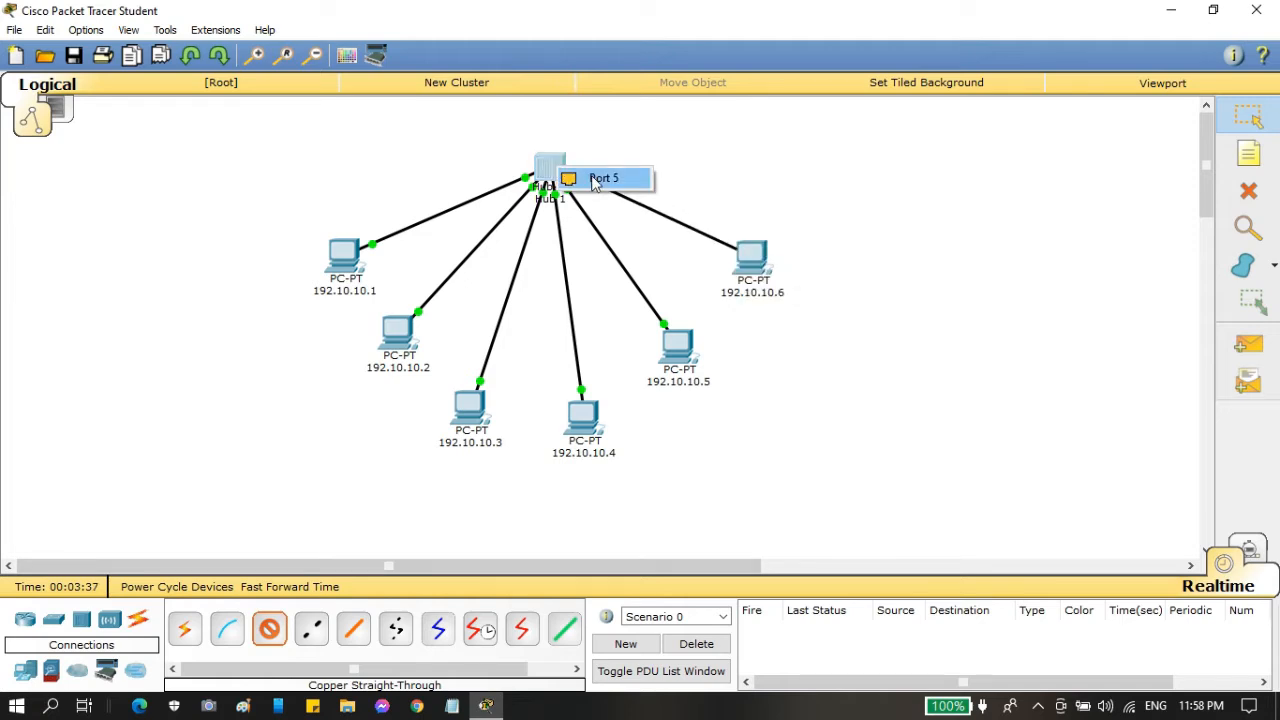
{"action": "left_click", "coordinate": [603, 178]}
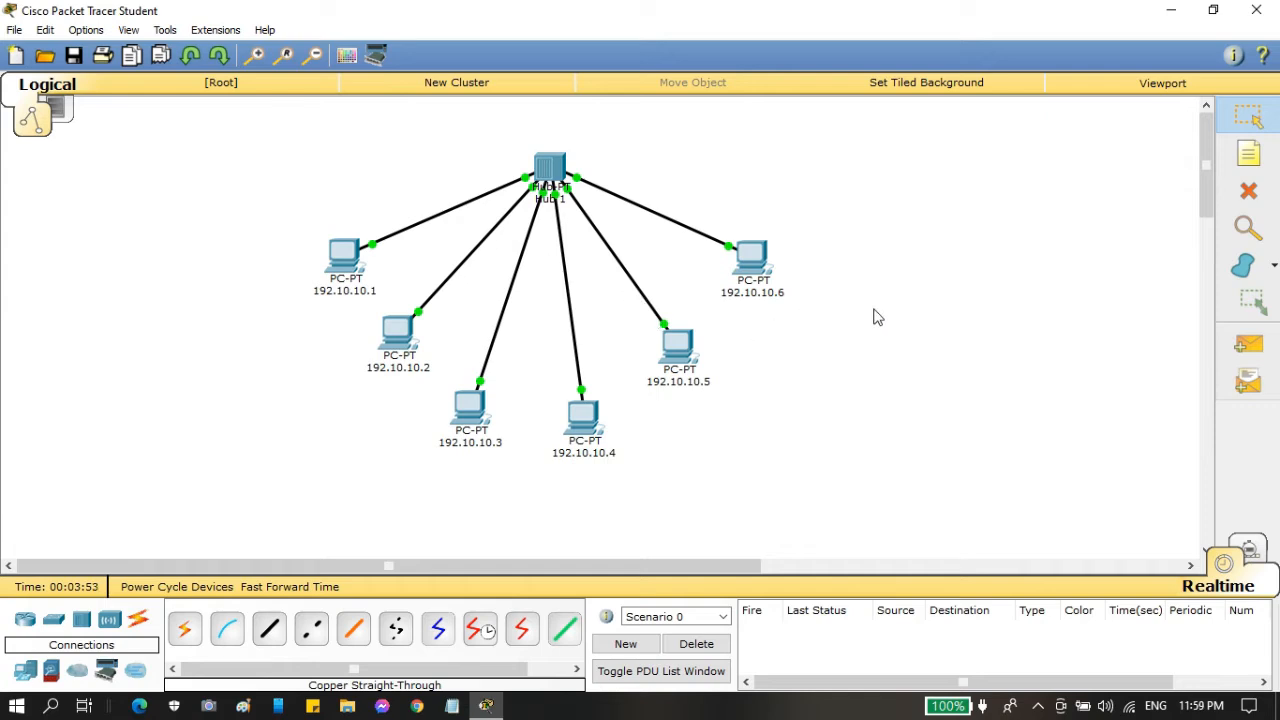
Send a simple PDU from PC 192.10.10.1 to PC 192.10.10.2.
{"action": "left_click", "coordinate": [1260, 358]}
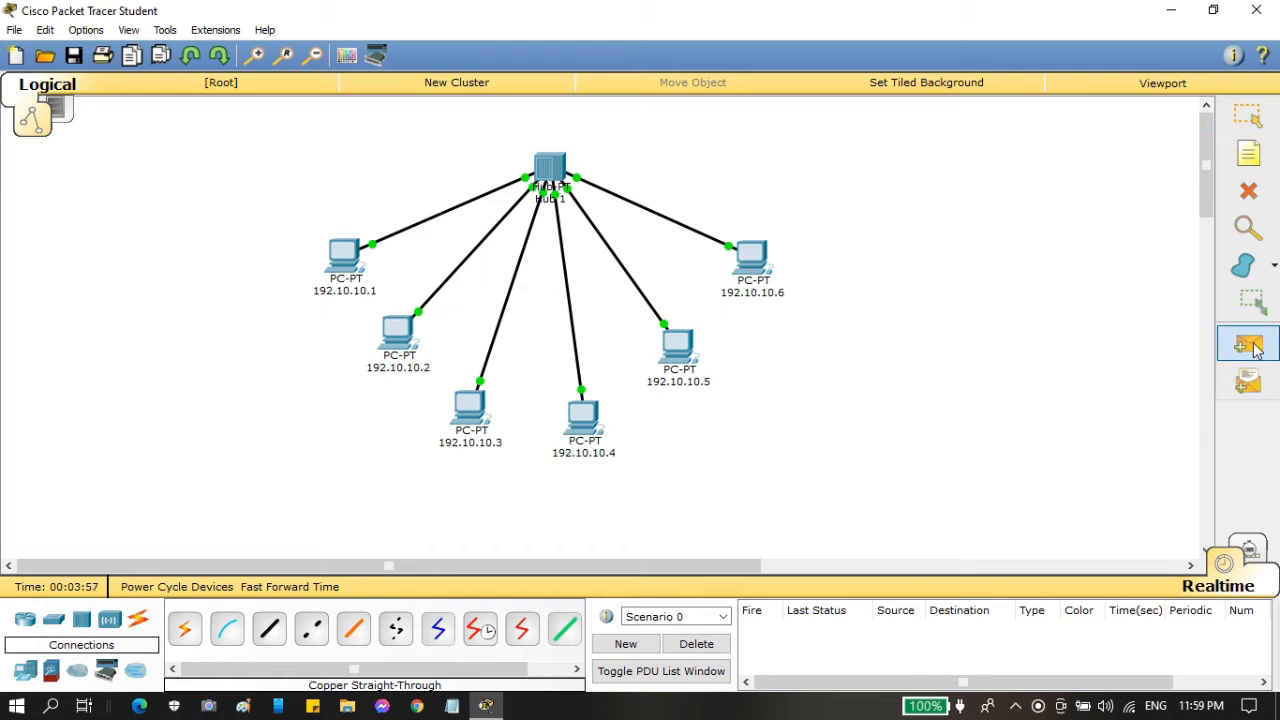
{"action": "left_click", "coordinate": [350, 258]}
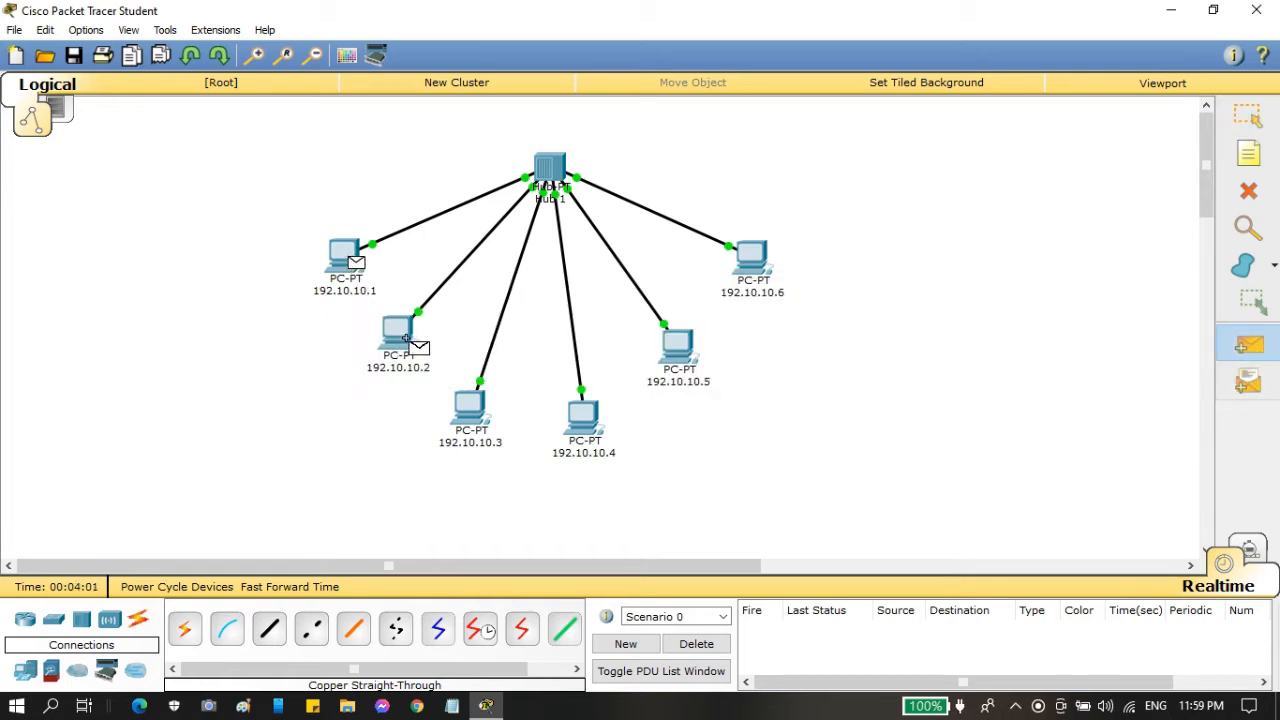
{"action": "left_click", "coordinate": [405, 333]}
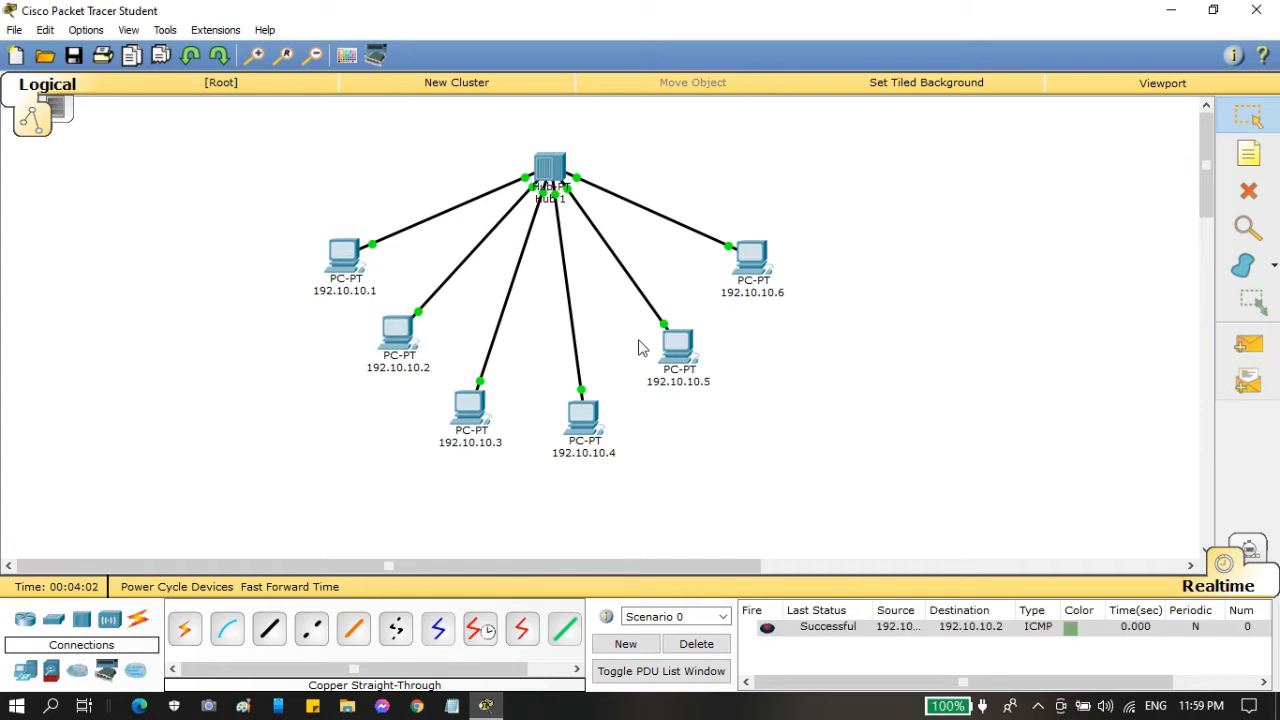
Play the packet's travel through the hub with automatic capture in simulation mode, and return to realtime mode.
{"action": "left_click", "coordinate": [1254, 551]}
{"action": "left_click", "coordinate": [1044, 392]}
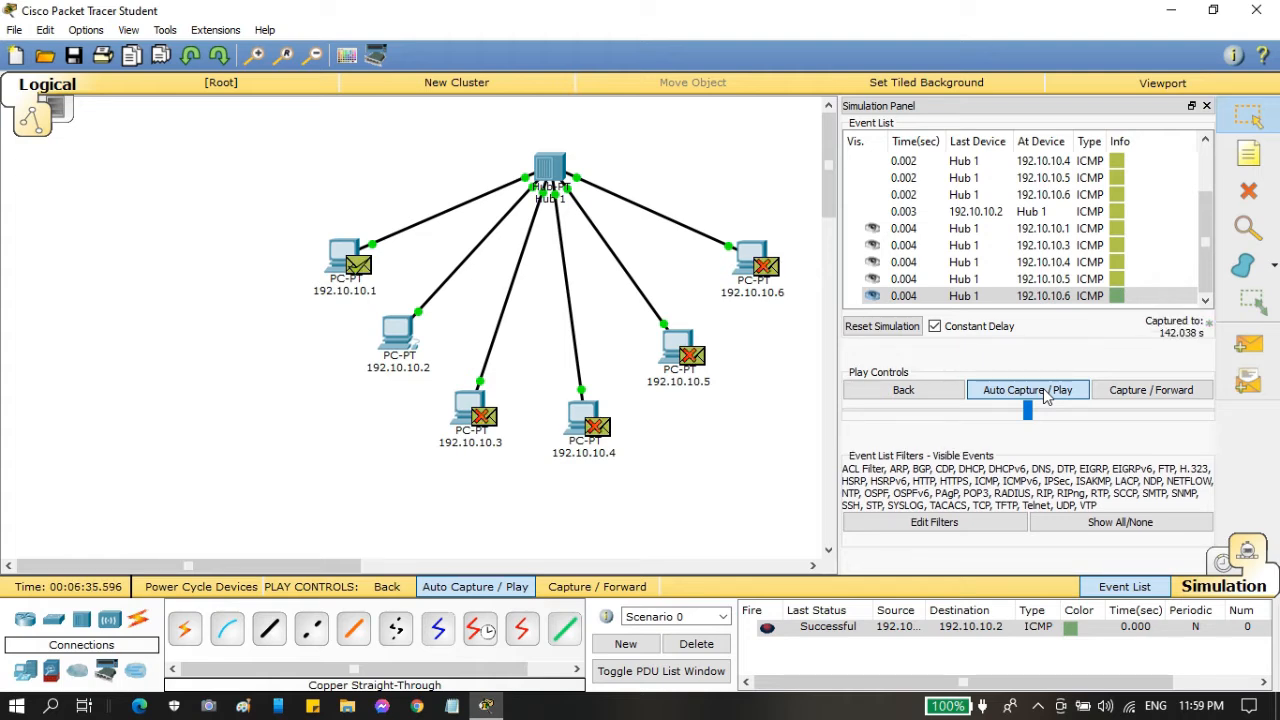
{"action": "left_click", "coordinate": [1207, 106]}
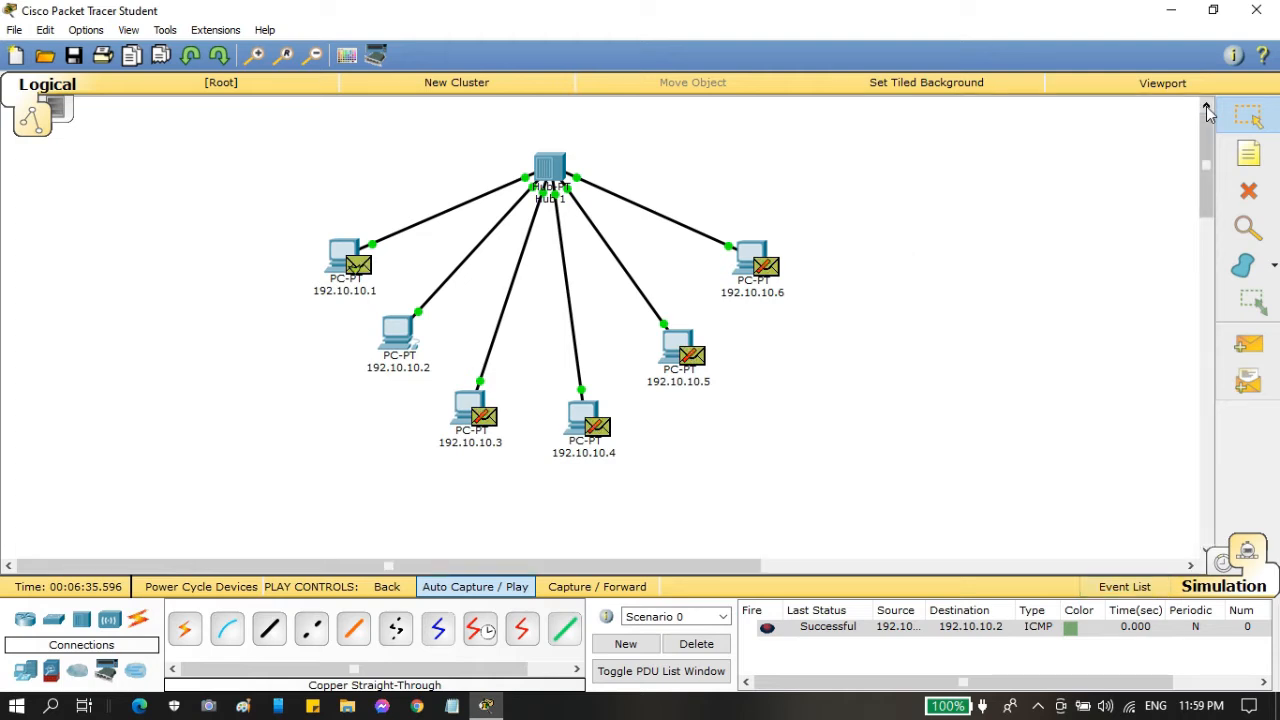
{"action": "left_click", "coordinate": [1230, 570]}
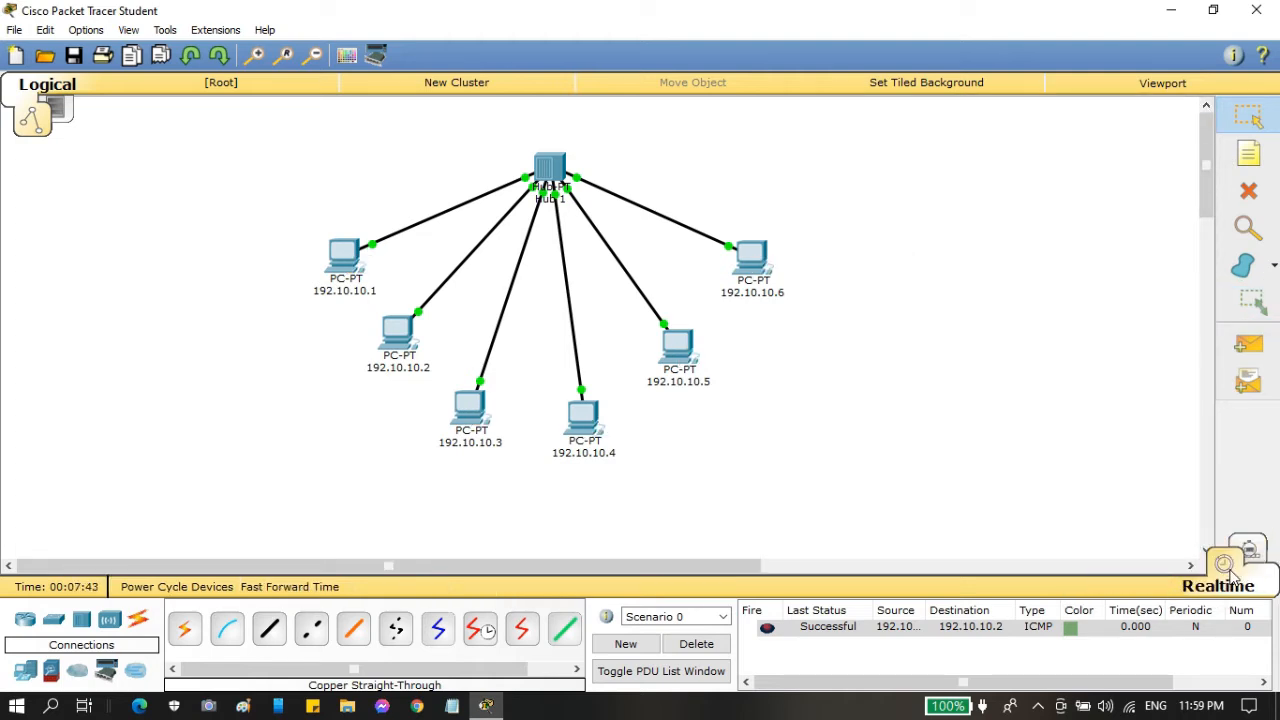
Send a simple PDU from PC 192.10.10.1 to PC 192.10.10.6.
{"action": "left_click", "coordinate": [1248, 344]}
{"action": "left_click", "coordinate": [345, 262]}
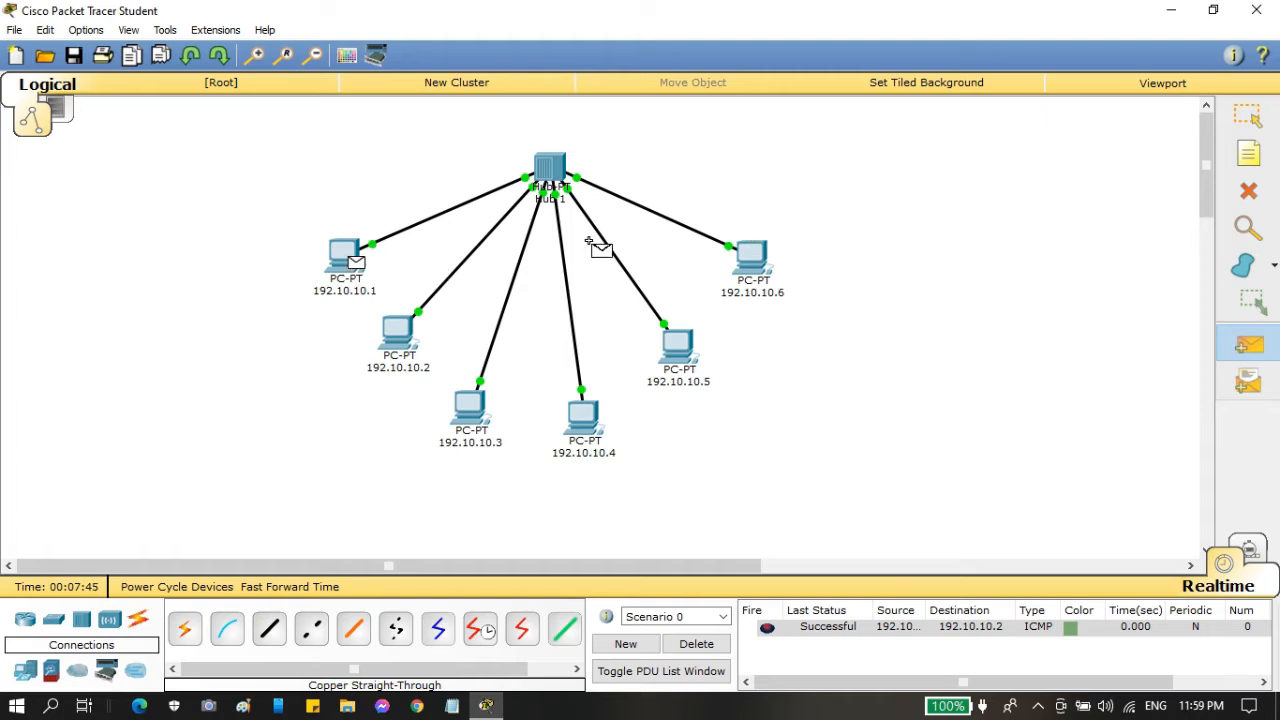
{"action": "left_click", "coordinate": [751, 256]}
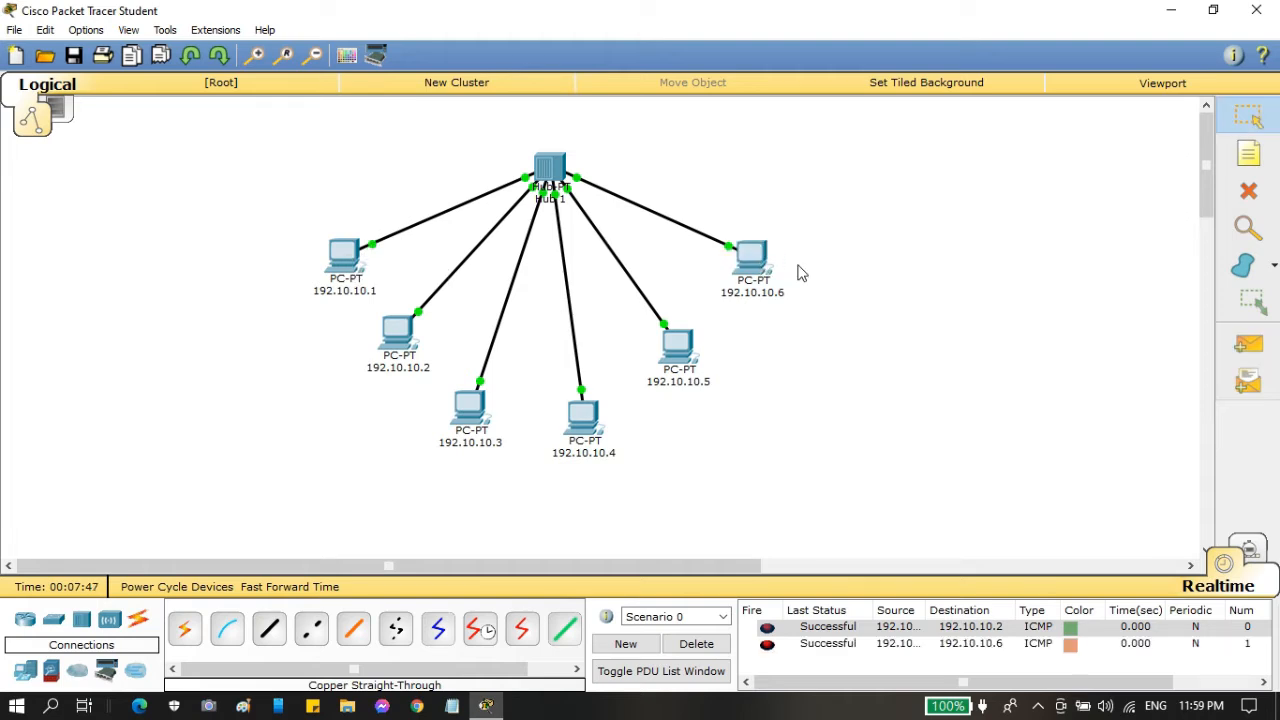
Play both PDUs with automatic capture in simulation mode and close the simulation panel.
{"action": "left_click", "coordinate": [1262, 554]}
{"action": "left_click", "coordinate": [1076, 390]}
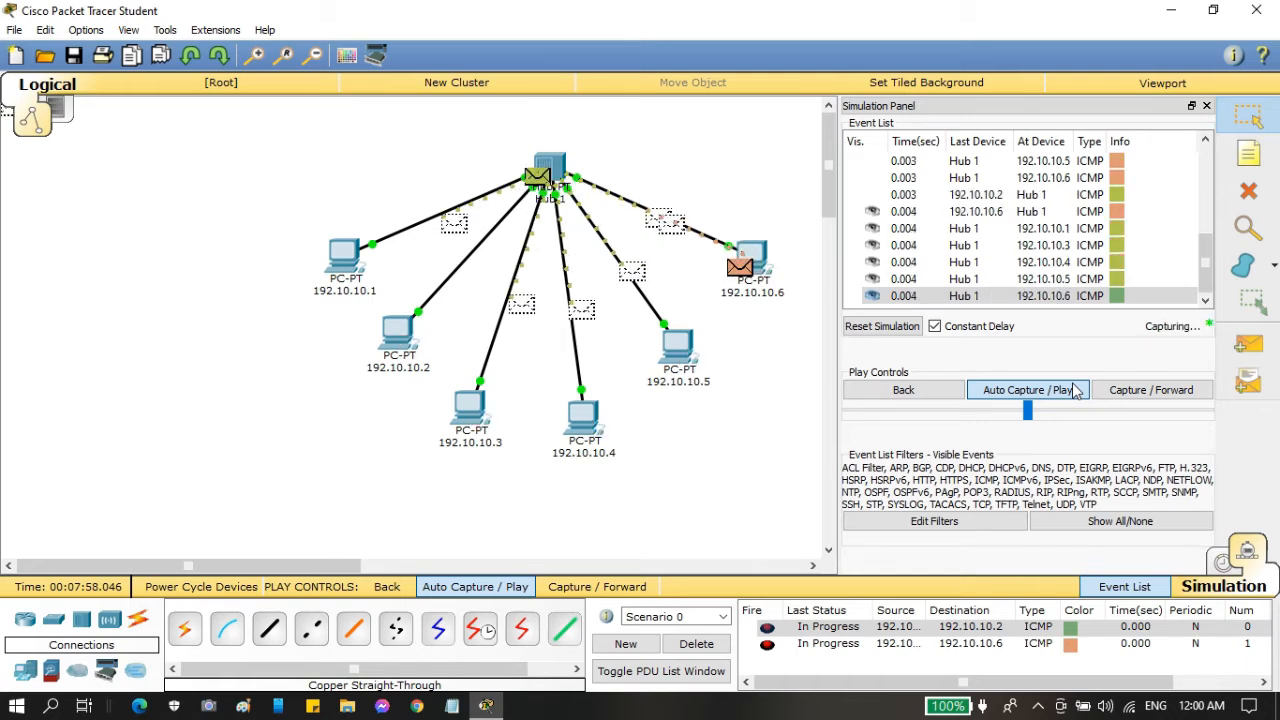
{"action": "left_click", "coordinate": [1207, 106]}
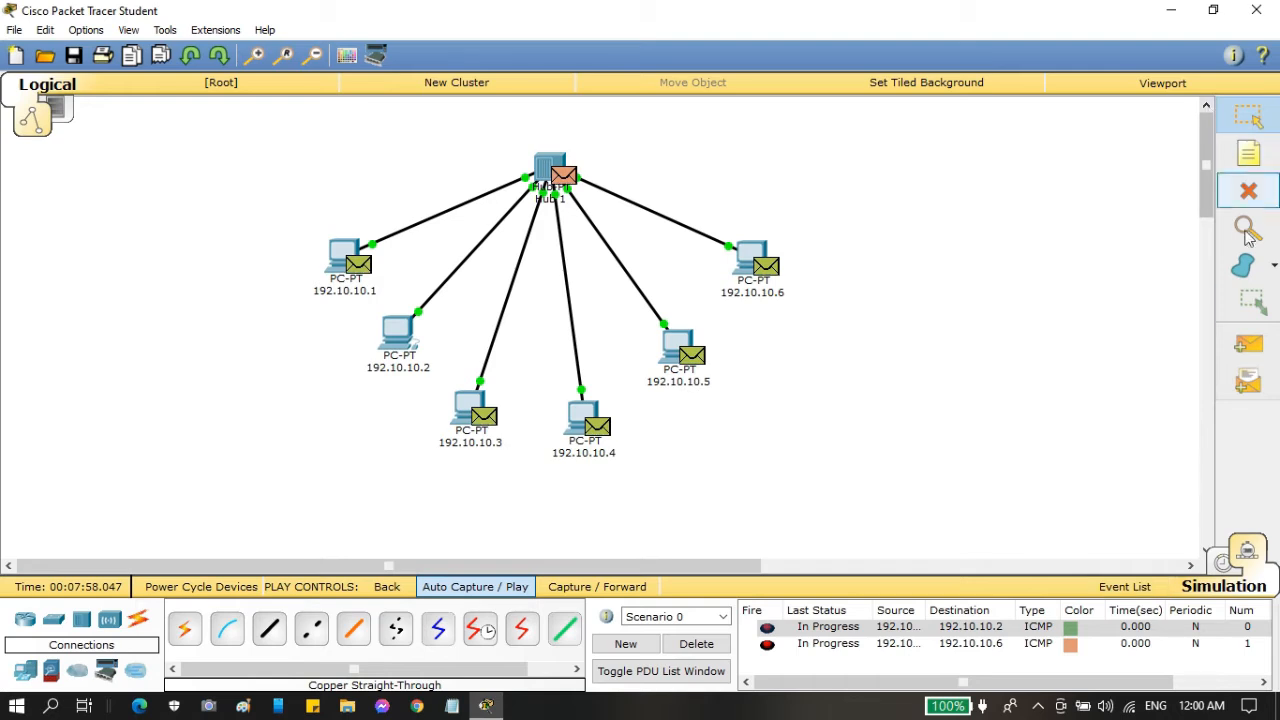
{"action": "left_click", "coordinate": [1249, 358]}
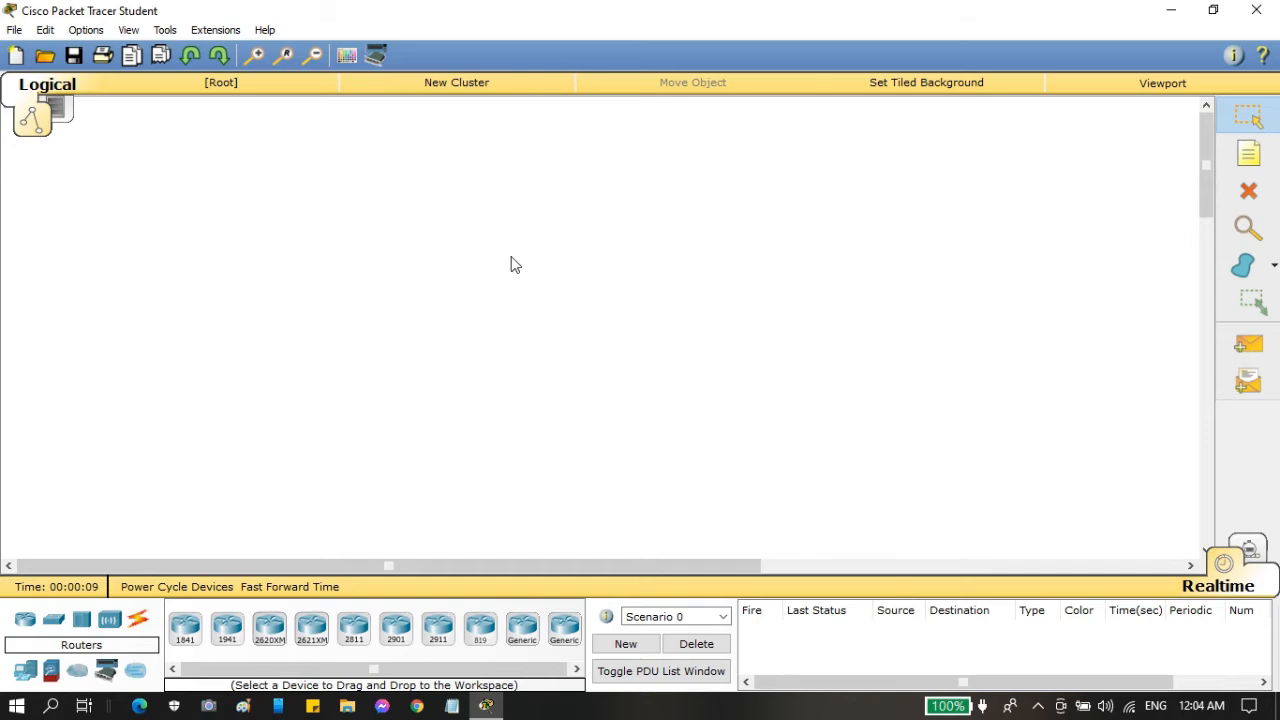
Place a generic Switch-PT in the upper middle of the empty workspace and inspect its physical ports.
{"action": "left_click", "coordinate": [57, 624]}
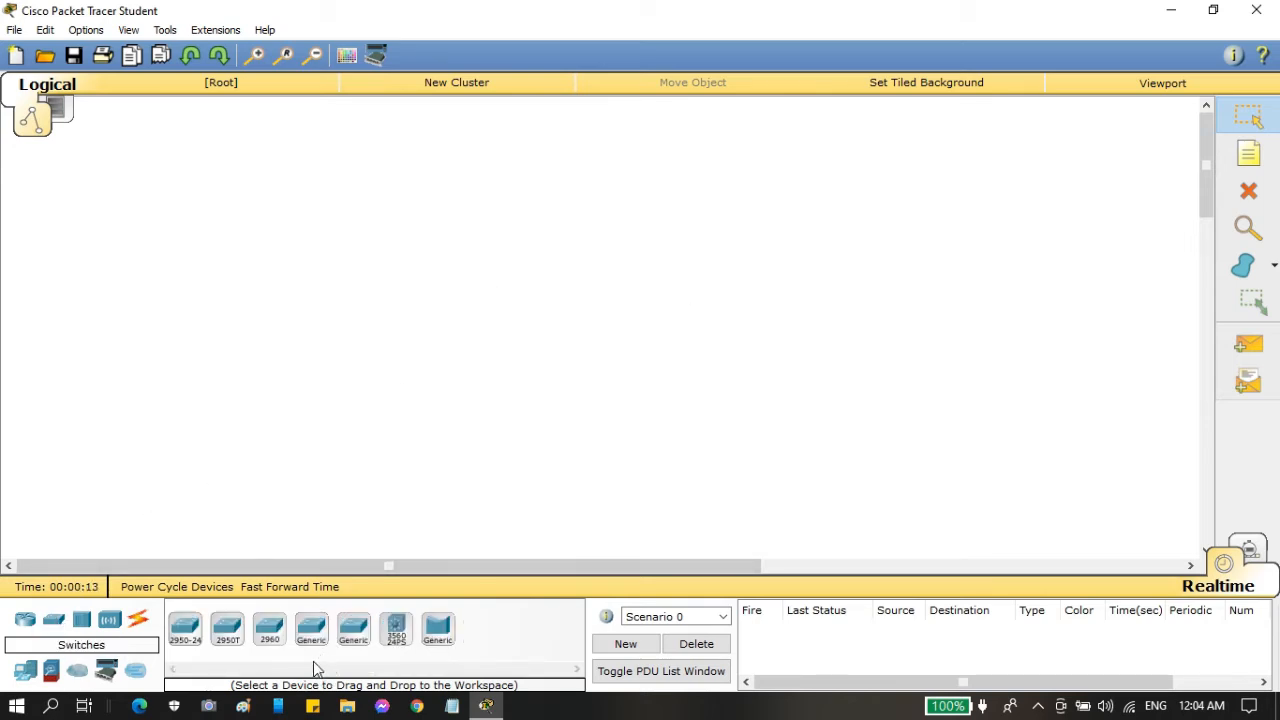
{"action": "left_click", "coordinate": [311, 628]}
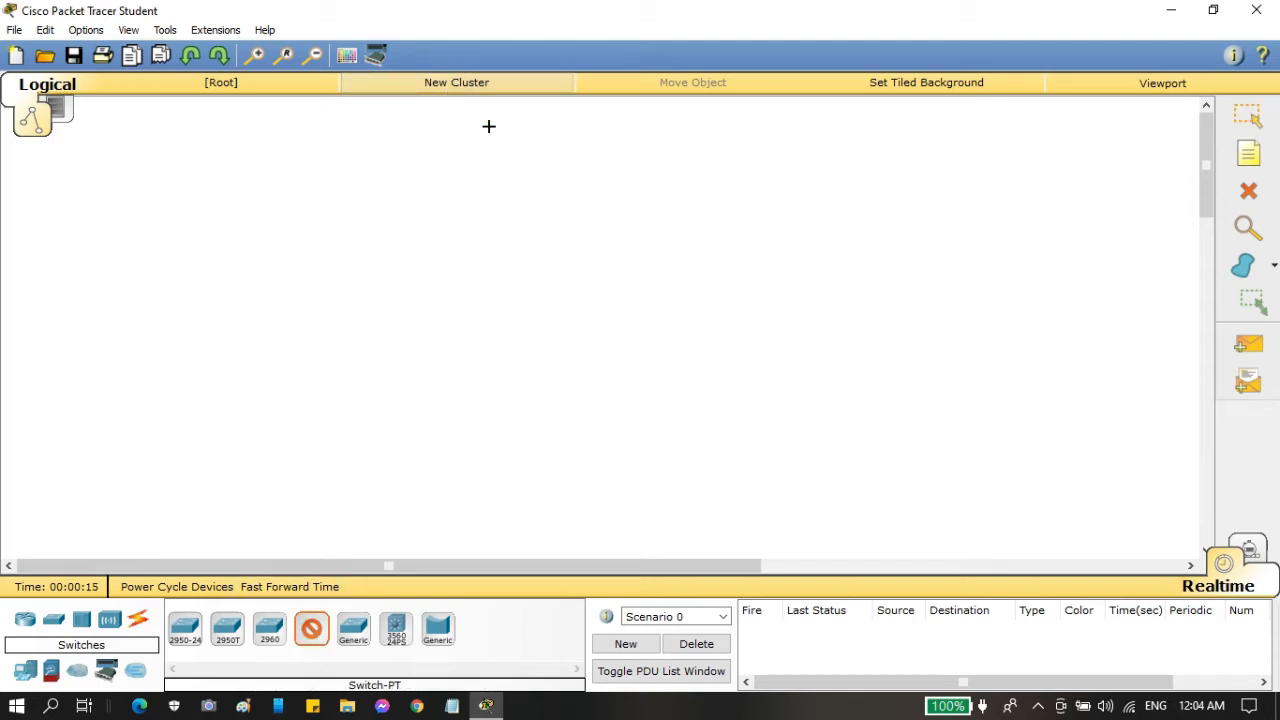
{"action": "left_click", "coordinate": [554, 174]}
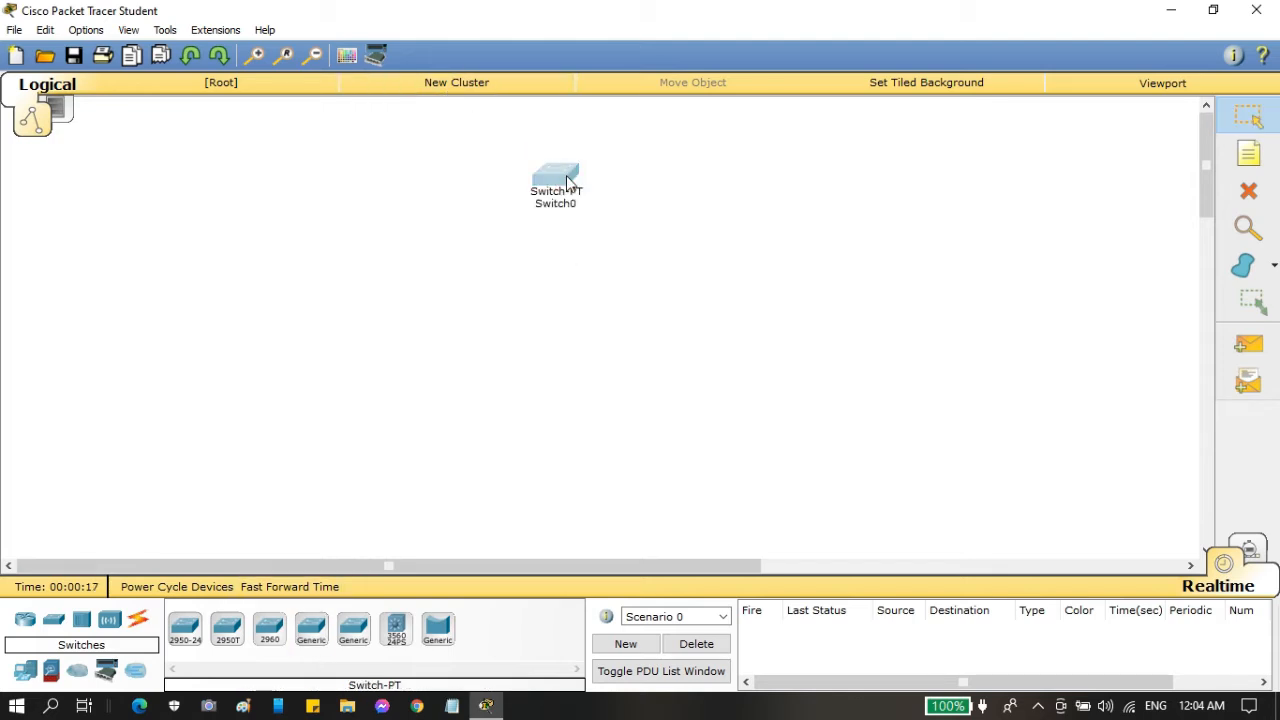
{"action": "left_click", "coordinate": [566, 175]}
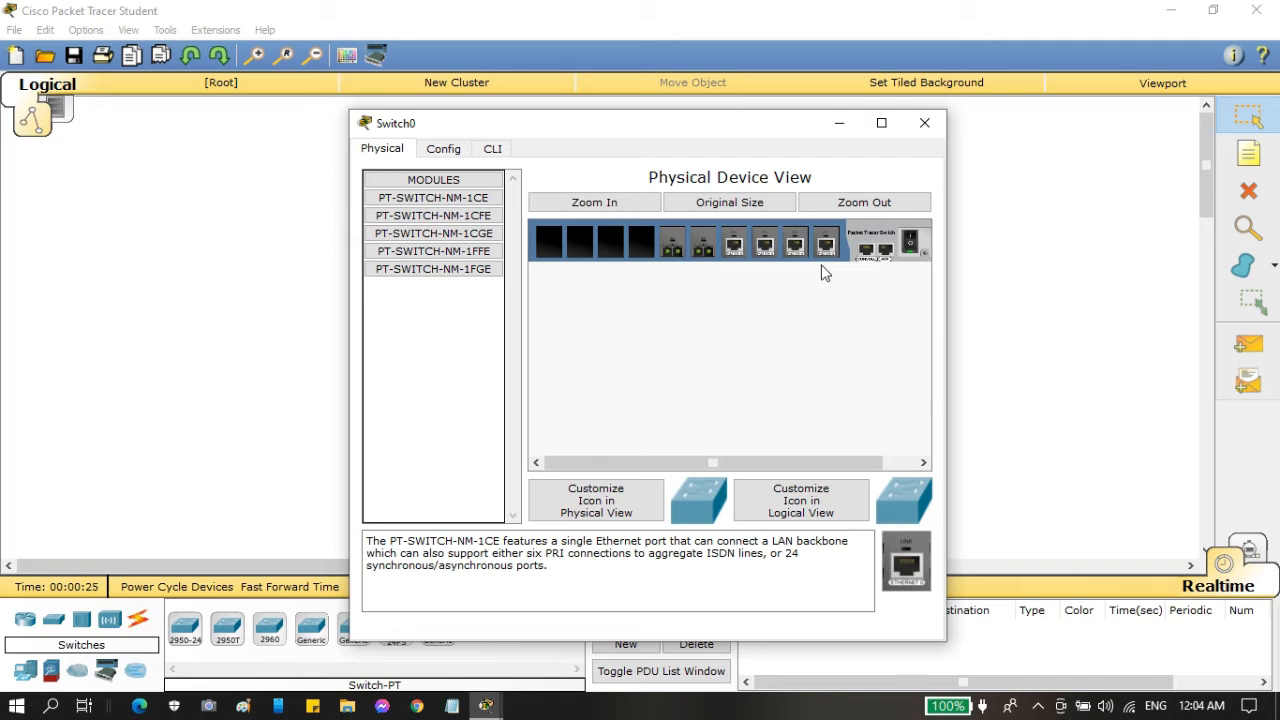
{"action": "left_click", "coordinate": [925, 123]}
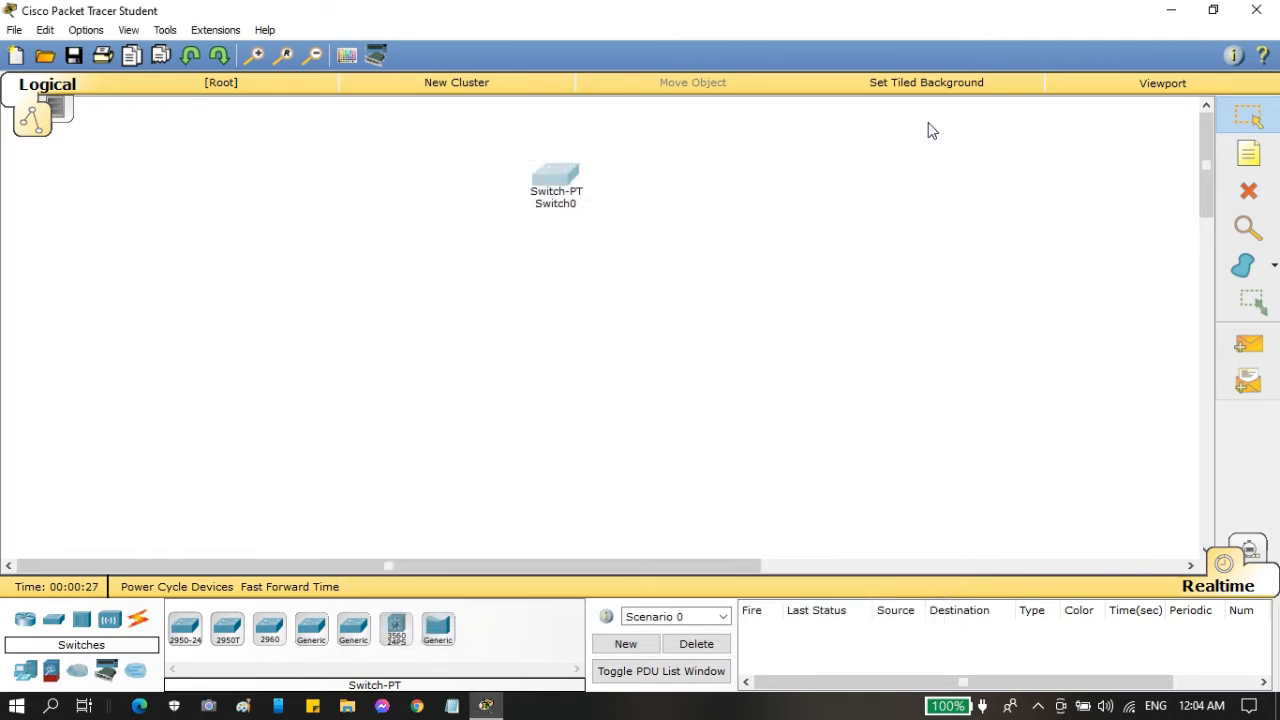
Rename the switch as Switch 1.
{"action": "left_click", "coordinate": [563, 206]}
{"action": "key", "text": "ctrl+a"}
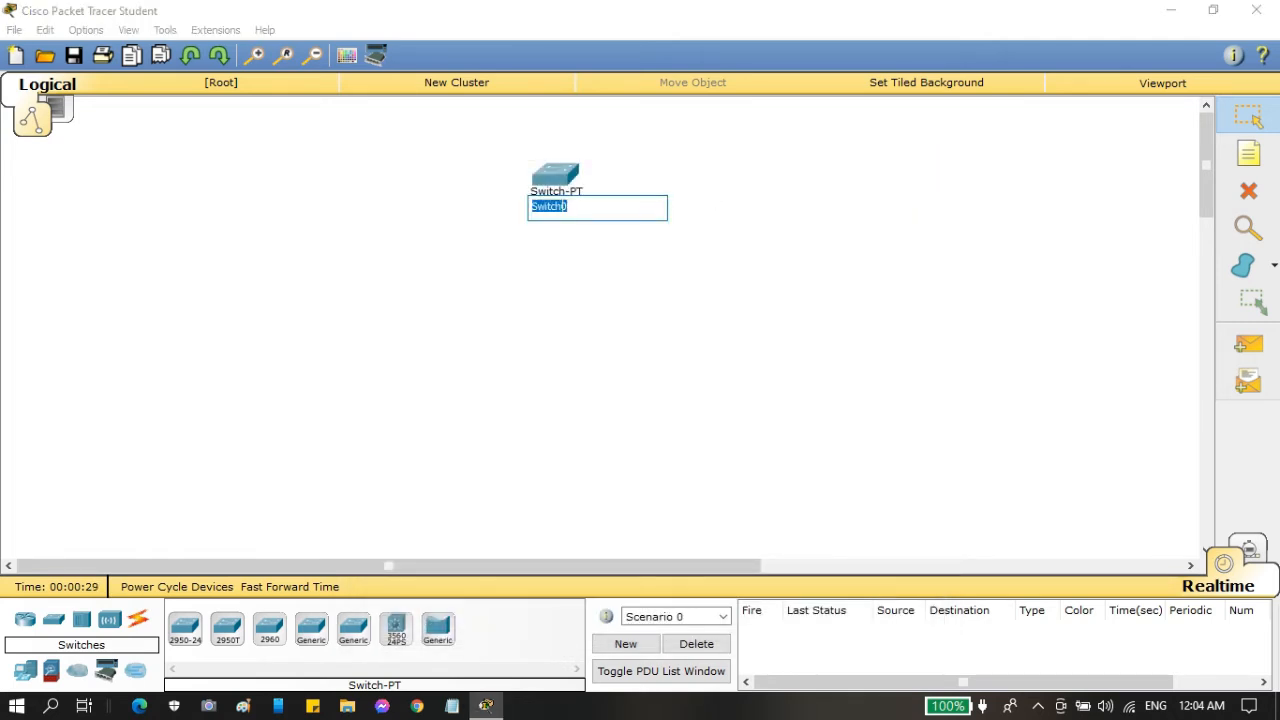
{"action": "key", "text": "BackSpace"}
{"action": "type", "text": "Switch 1"}
{"action": "key", "text": "Return"}
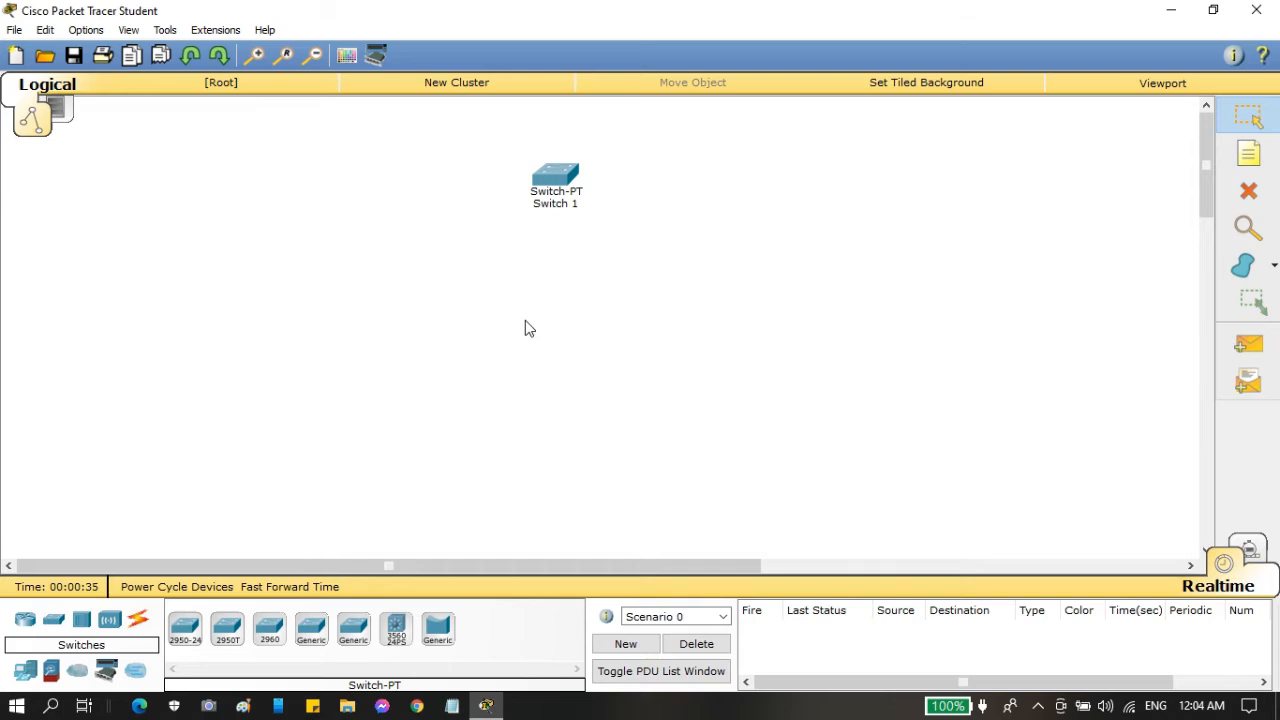
Place four generic PCs in an arc below Switch 1, two on its left, one beneath it and one on its right.
{"action": "left_click", "coordinate": [22, 680]}
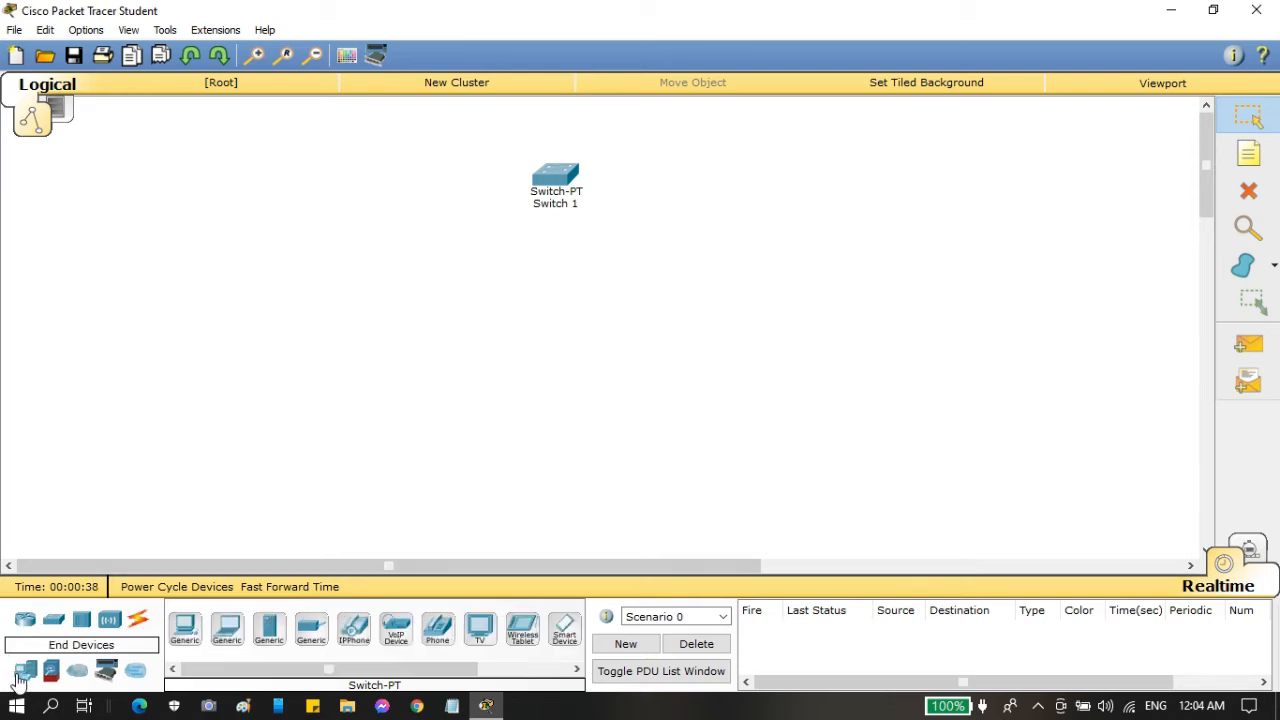
{"action": "left_click", "coordinate": [192, 643]}
{"action": "left_click", "coordinate": [339, 262]}
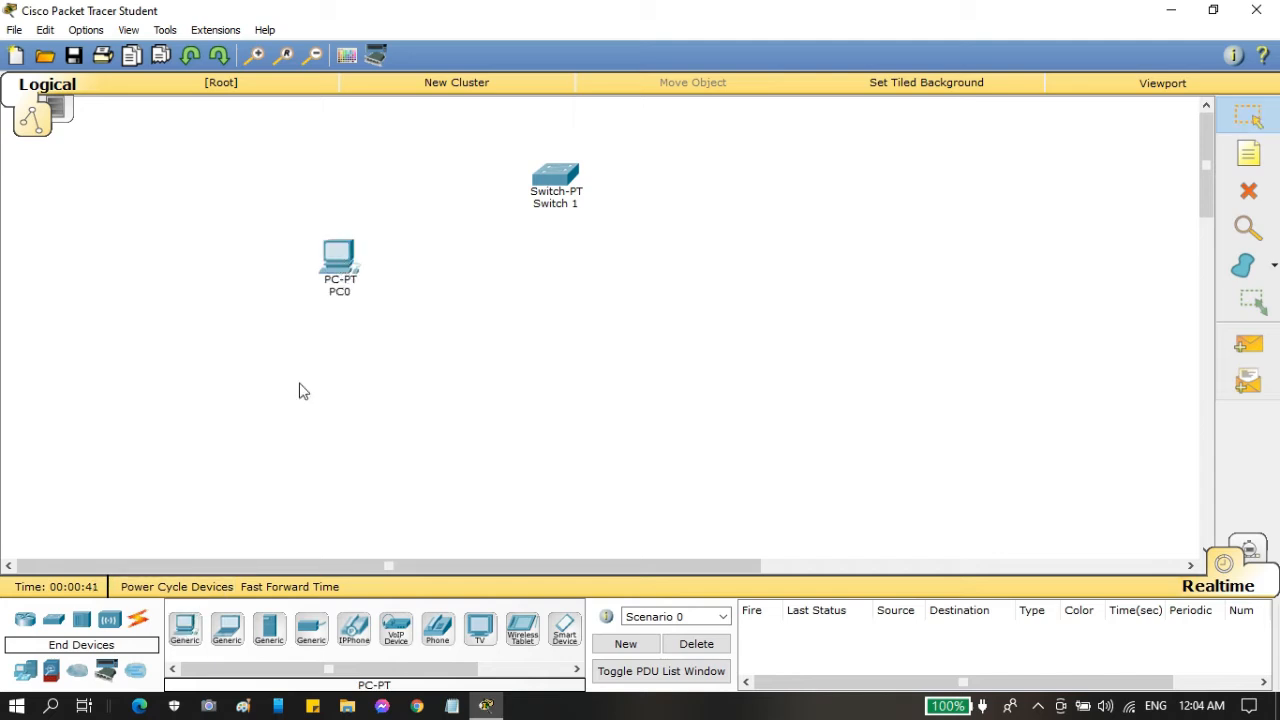
{"action": "left_click", "coordinate": [409, 335]}
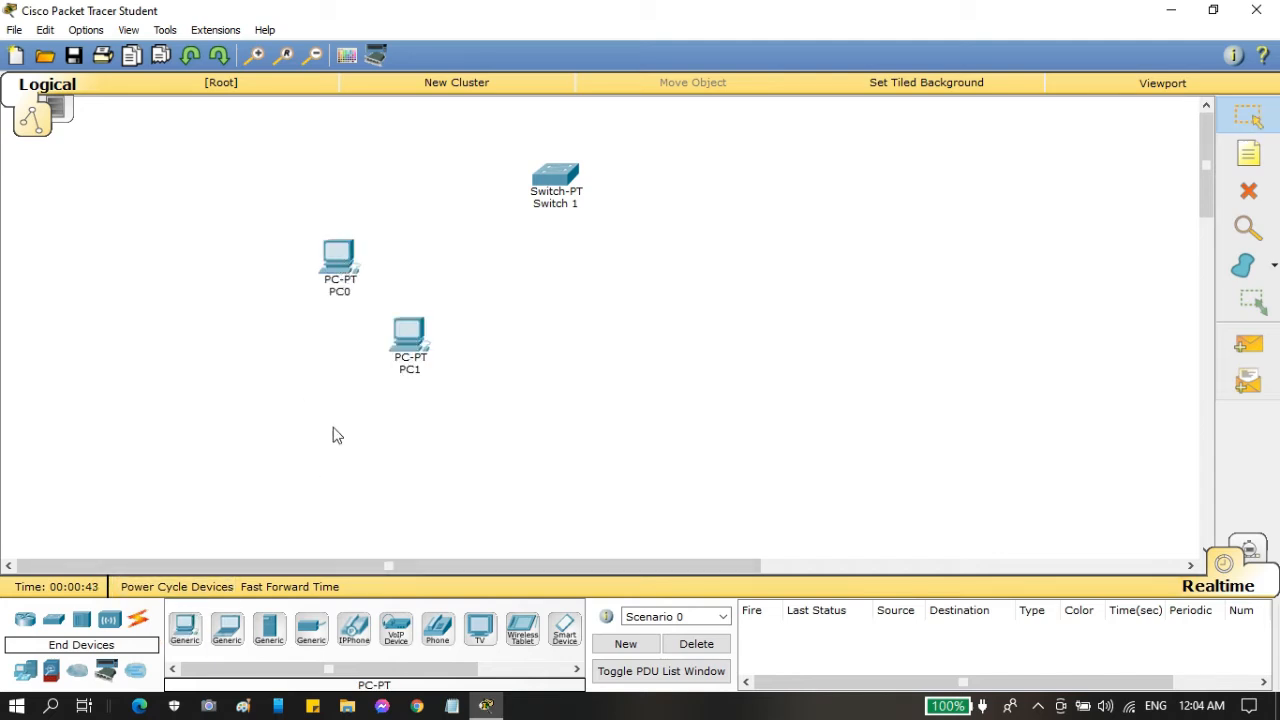
{"action": "left_click", "coordinate": [580, 360]}
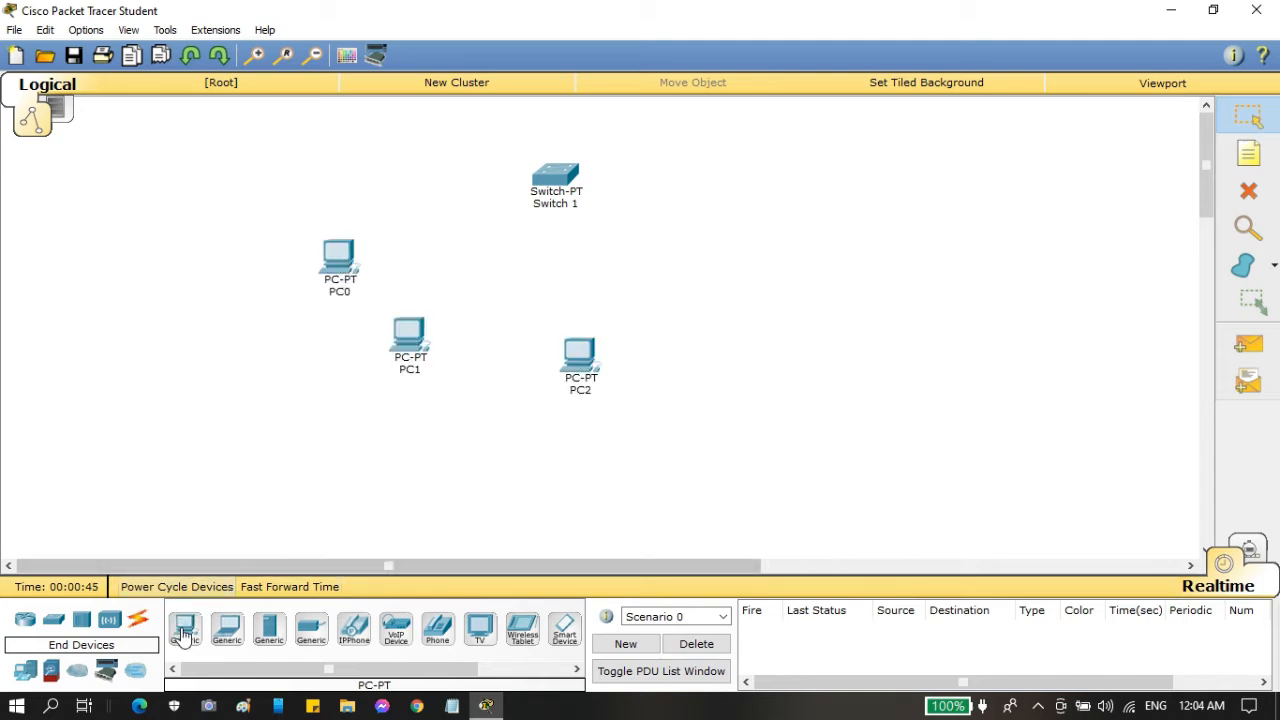
{"action": "left_click", "coordinate": [185, 628]}
{"action": "left_click", "coordinate": [695, 279]}
{"action": "left_click_drag", "start_coordinate": [692, 268], "coordinate": [727, 266]}
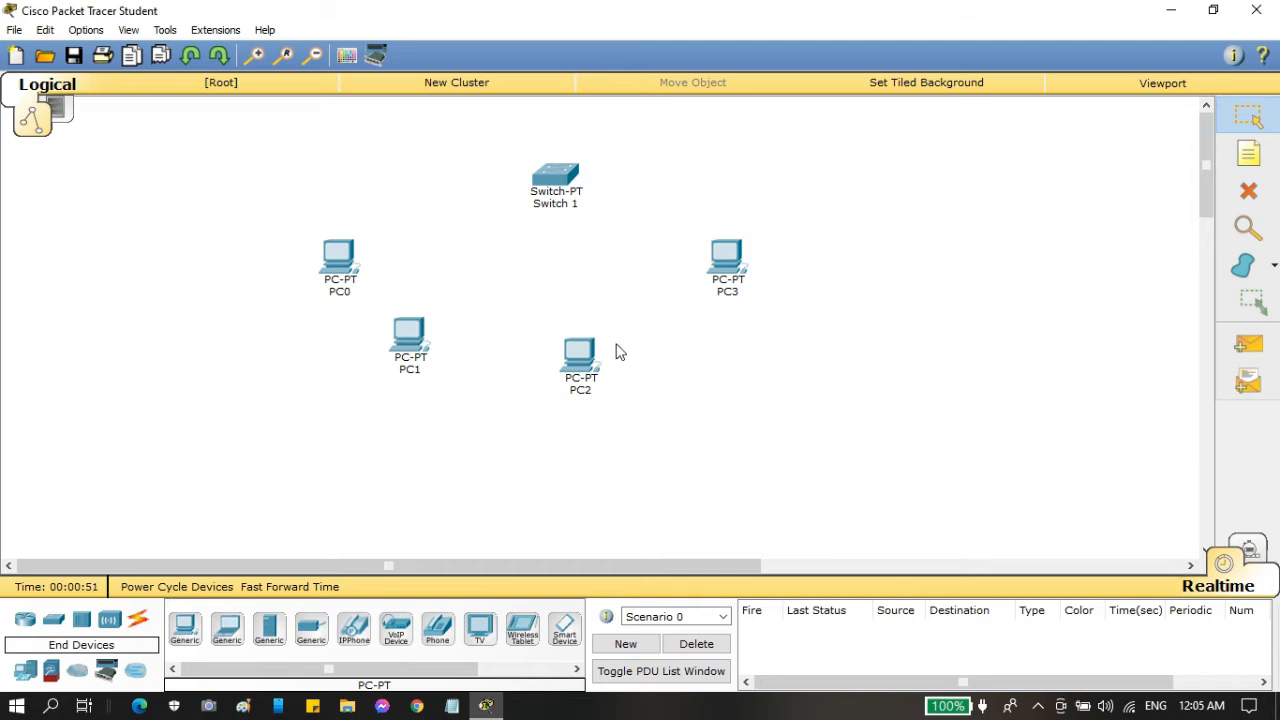
Assign PC0 the static IP address 200.1.1.1 and relabel it 200.1.1.1.
{"action": "left_click", "coordinate": [338, 258]}
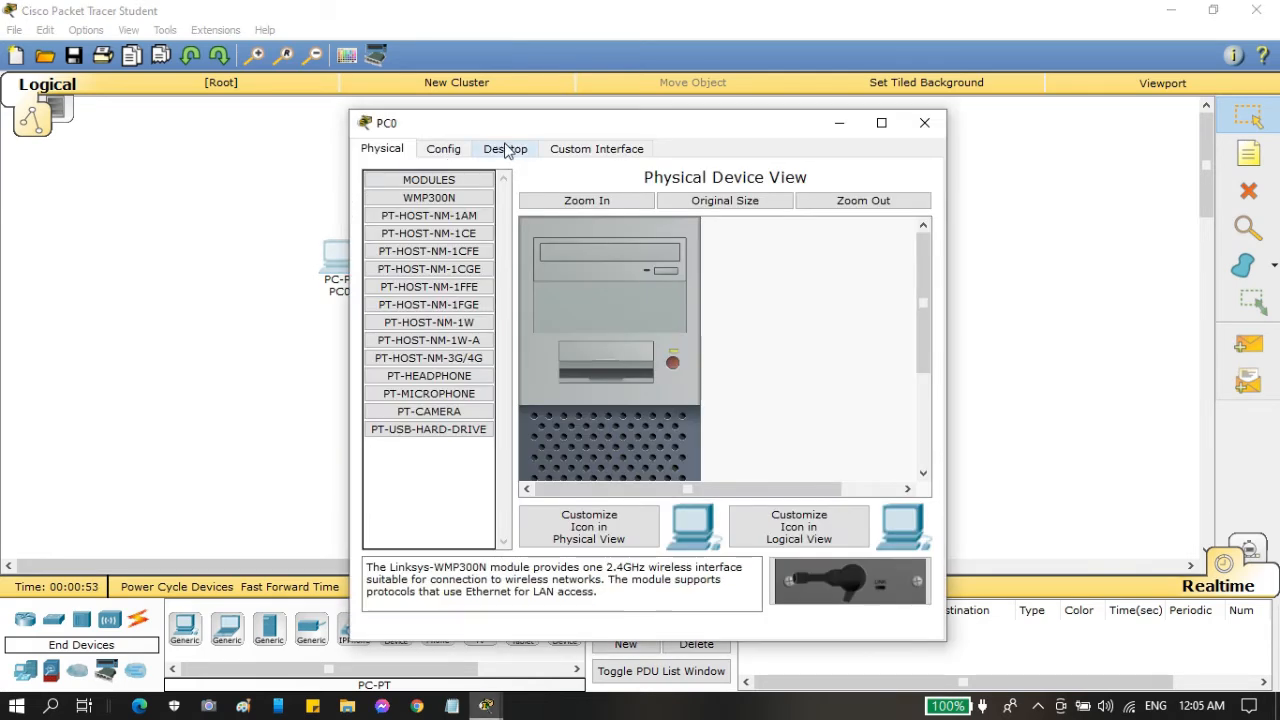
{"action": "left_click", "coordinate": [505, 149]}
{"action": "left_click", "coordinate": [440, 200]}
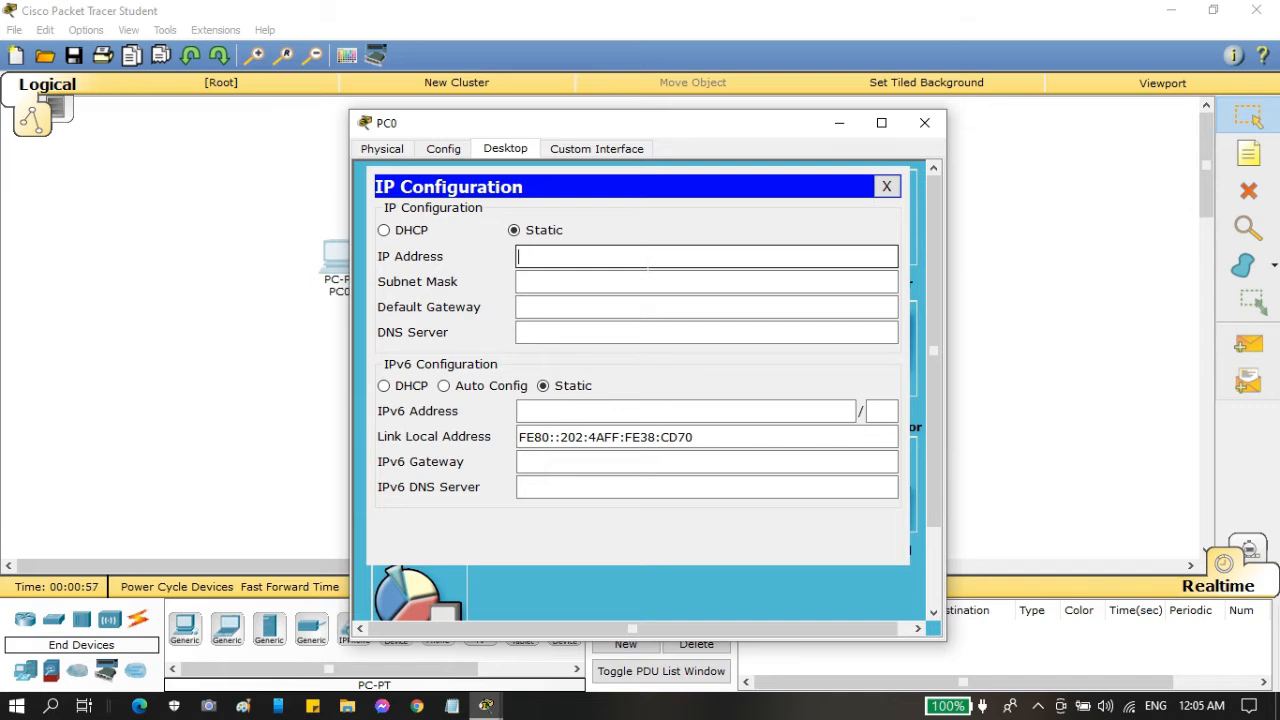
{"action": "type", "text": "200.1.1.2"}
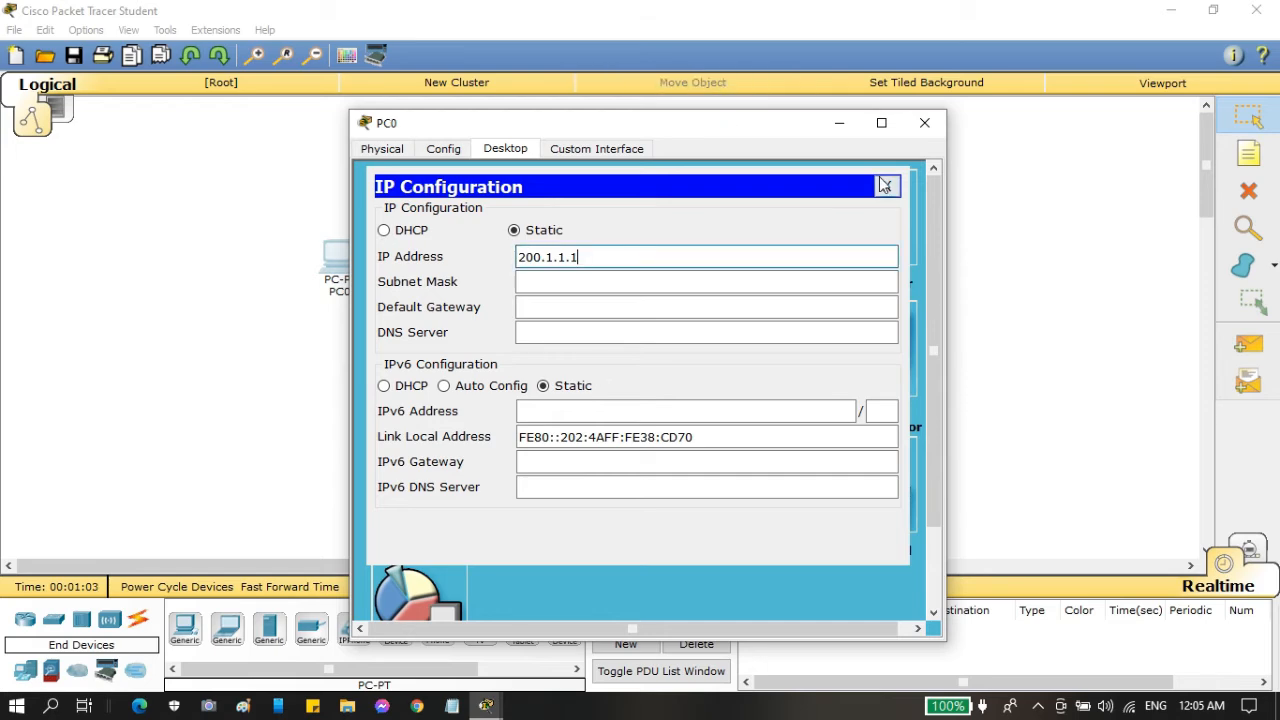
{"action": "left_click", "coordinate": [886, 186]}
{"action": "left_click", "coordinate": [924, 122]}
{"action": "left_click", "coordinate": [344, 294]}
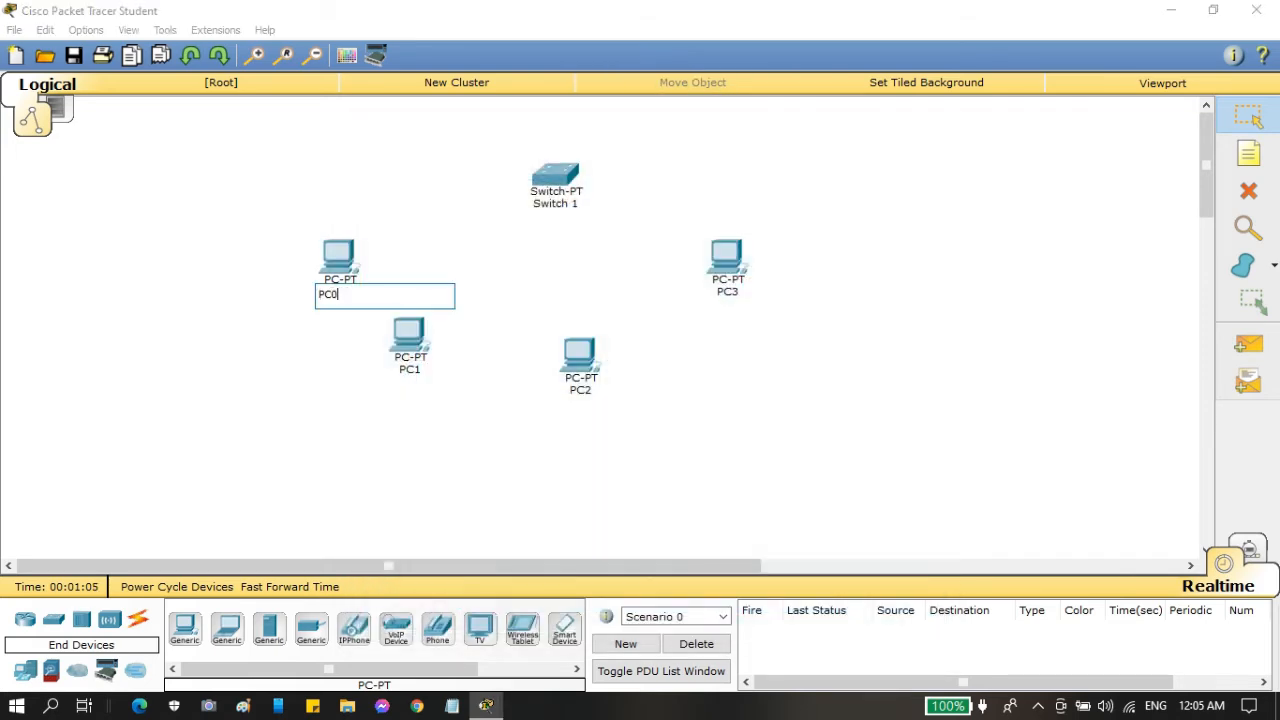
{"action": "key", "text": "BackSpace"}
{"action": "key", "text": "Return"}
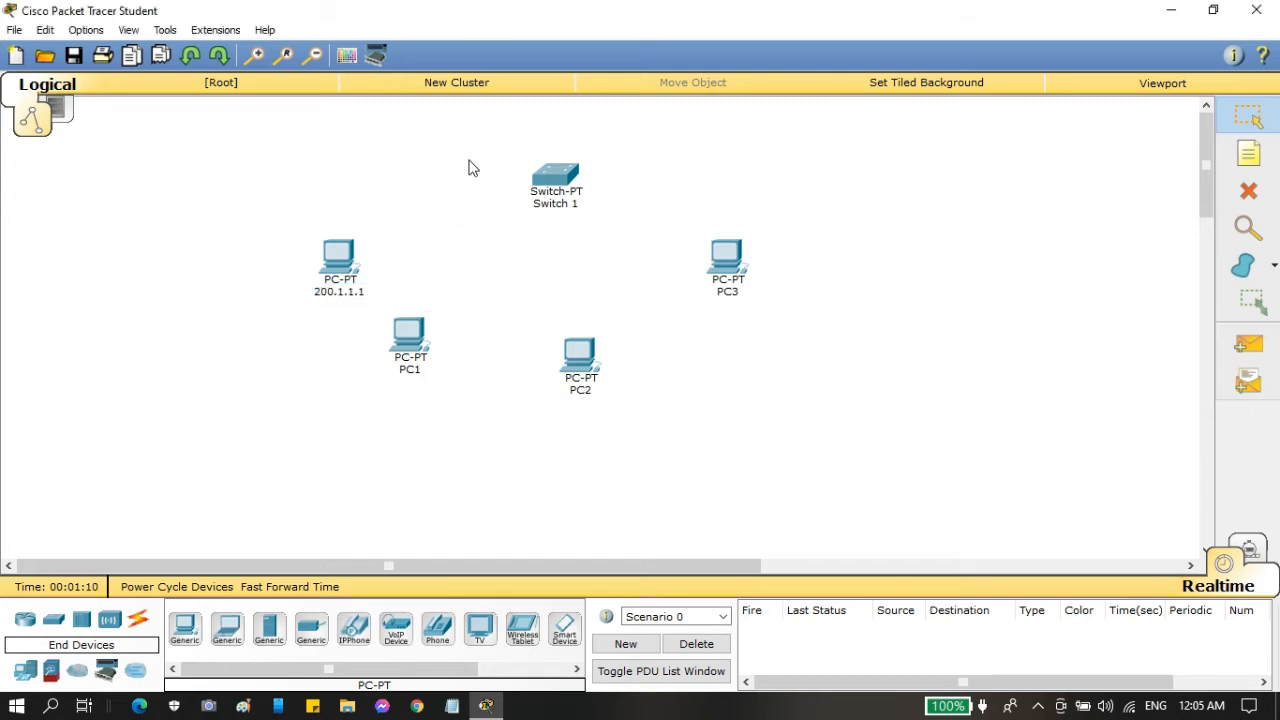
Assign PC1 the static IP address 200.1.1.2 and relabel it 200.1.1.2.
{"action": "left_click", "coordinate": [410, 344]}
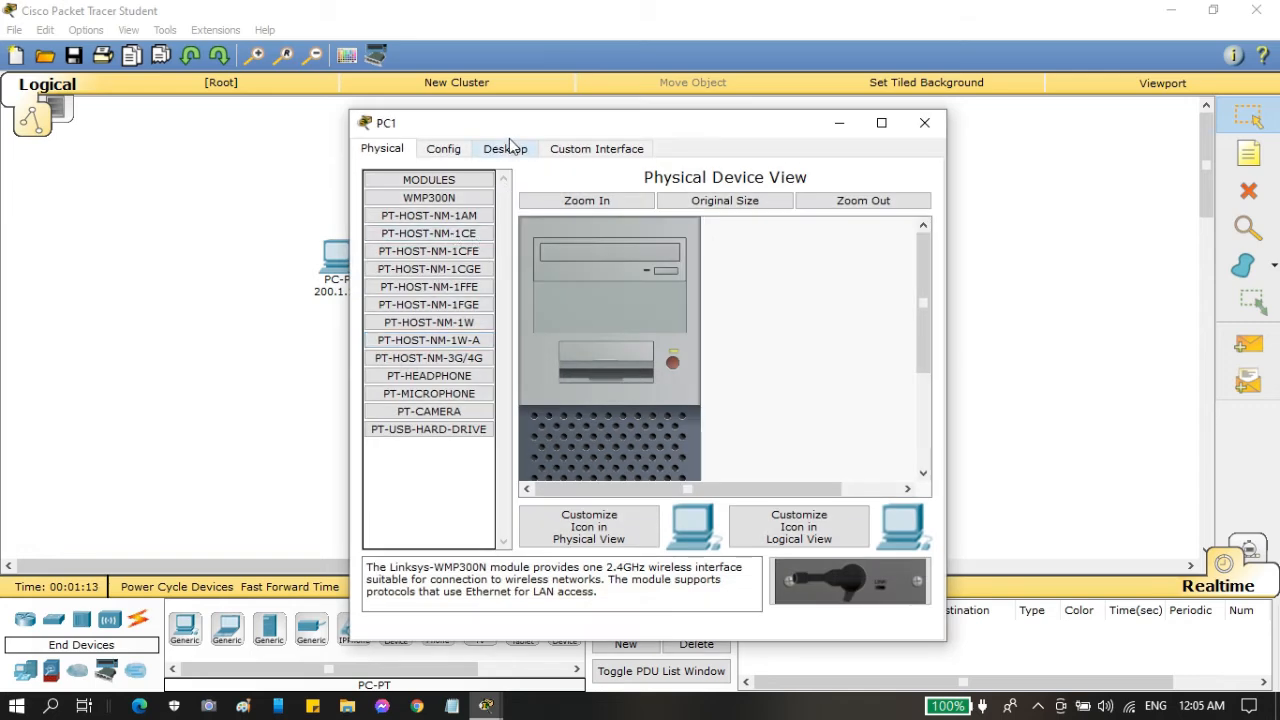
{"action": "left_click", "coordinate": [505, 149]}
{"action": "left_click", "coordinate": [447, 180]}
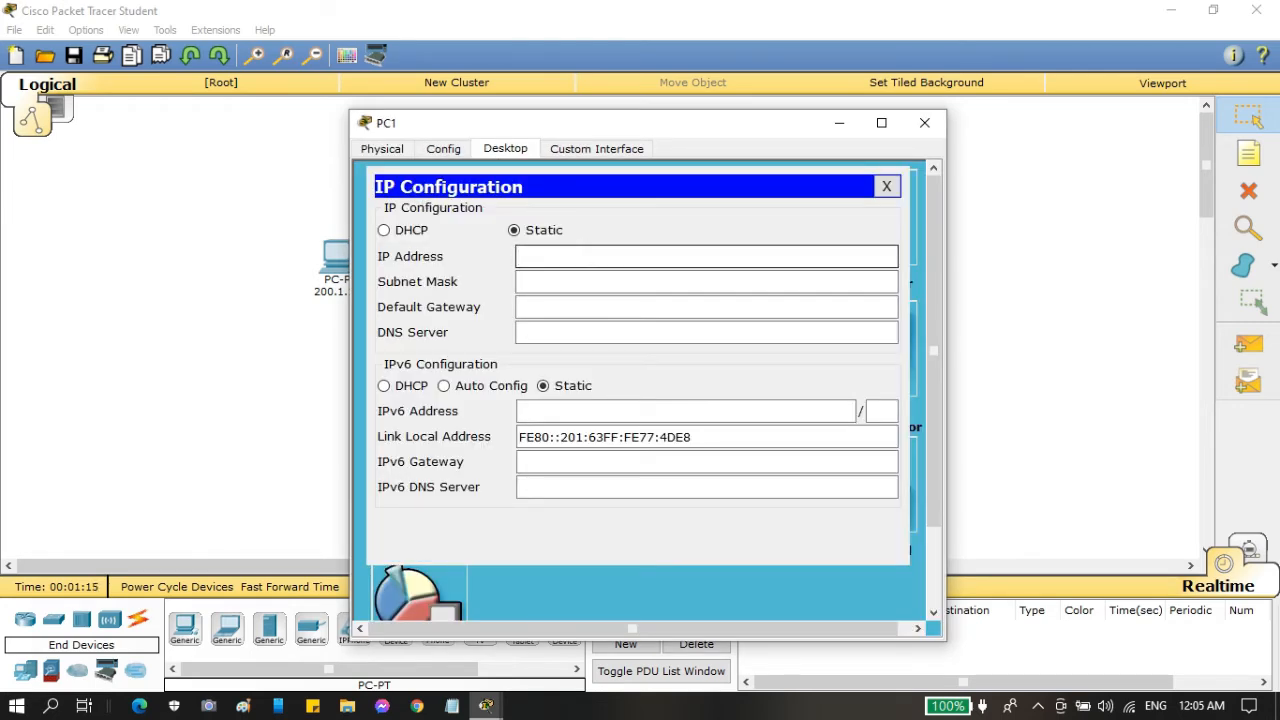
{"action": "type", "text": "200.1.1.2"}
{"action": "key", "text": "ctrl+a"}
{"action": "key", "text": "ctrl+c"}
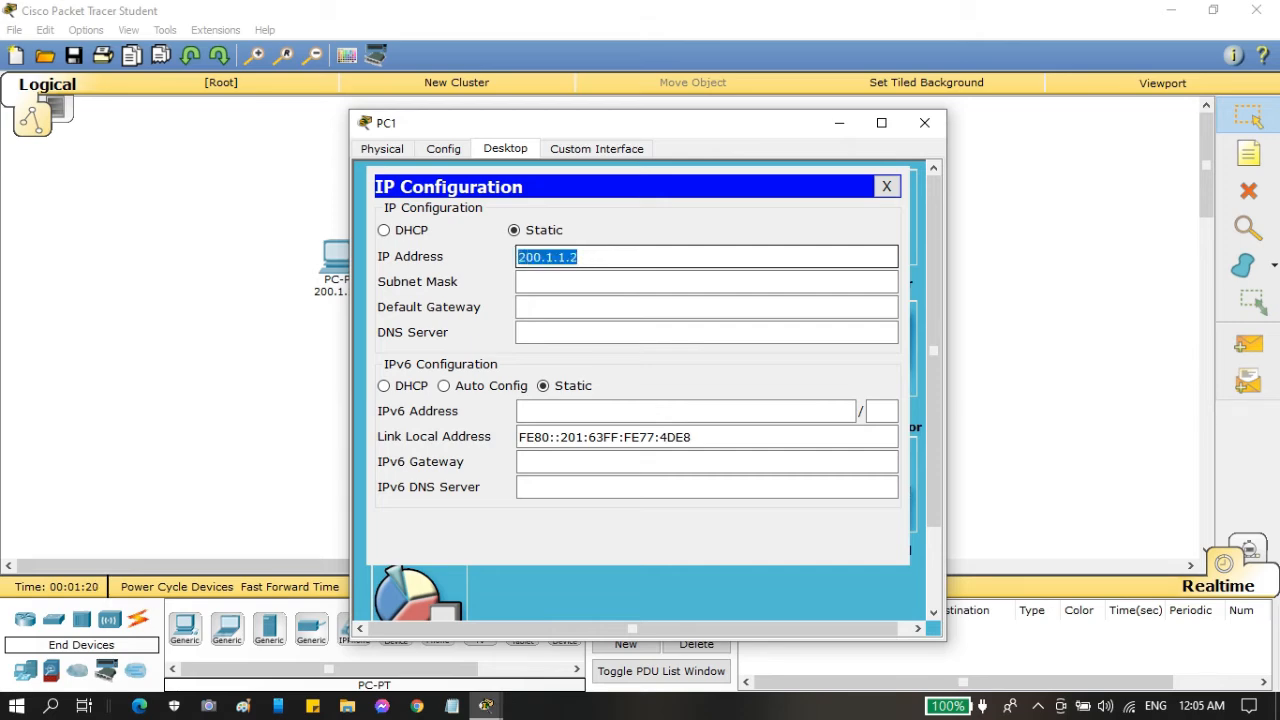
{"action": "left_click", "coordinate": [886, 186]}
{"action": "left_click", "coordinate": [924, 122]}
{"action": "left_click", "coordinate": [409, 369]}
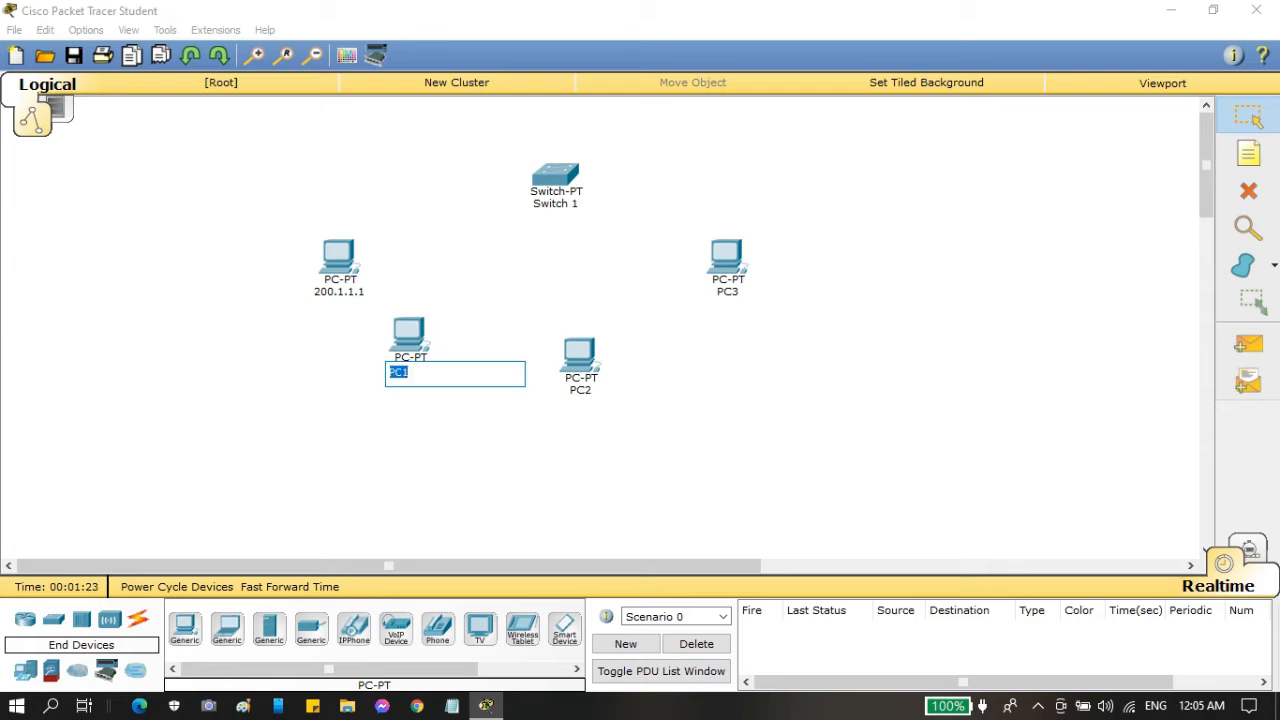
{"action": "key", "text": "ctrl+v"}
Assign PC2 the static IP address 200.1.1.3 and relabel it 200.1.1.3.
{"action": "left_click", "coordinate": [579, 355]}
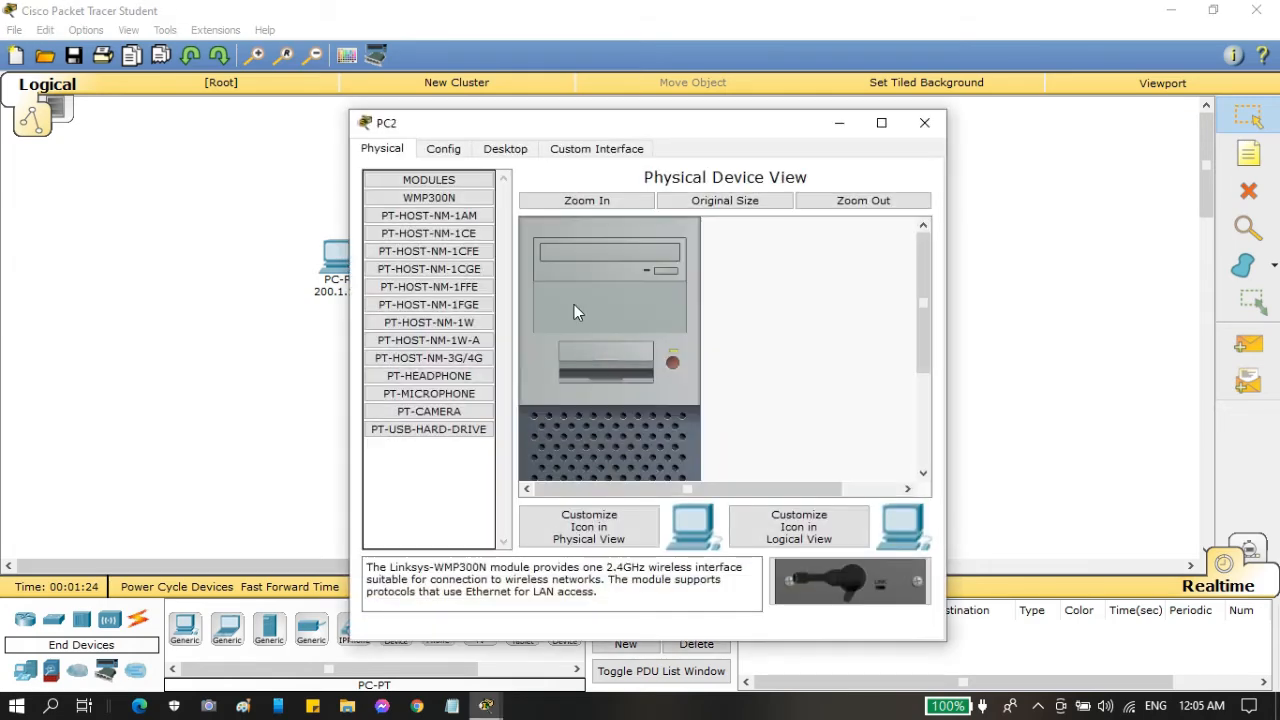
{"action": "left_click", "coordinate": [515, 150]}
{"action": "left_click", "coordinate": [440, 210]}
{"action": "left_click", "coordinate": [626, 256]}
{"action": "type", "text": "200.1.1.3"}
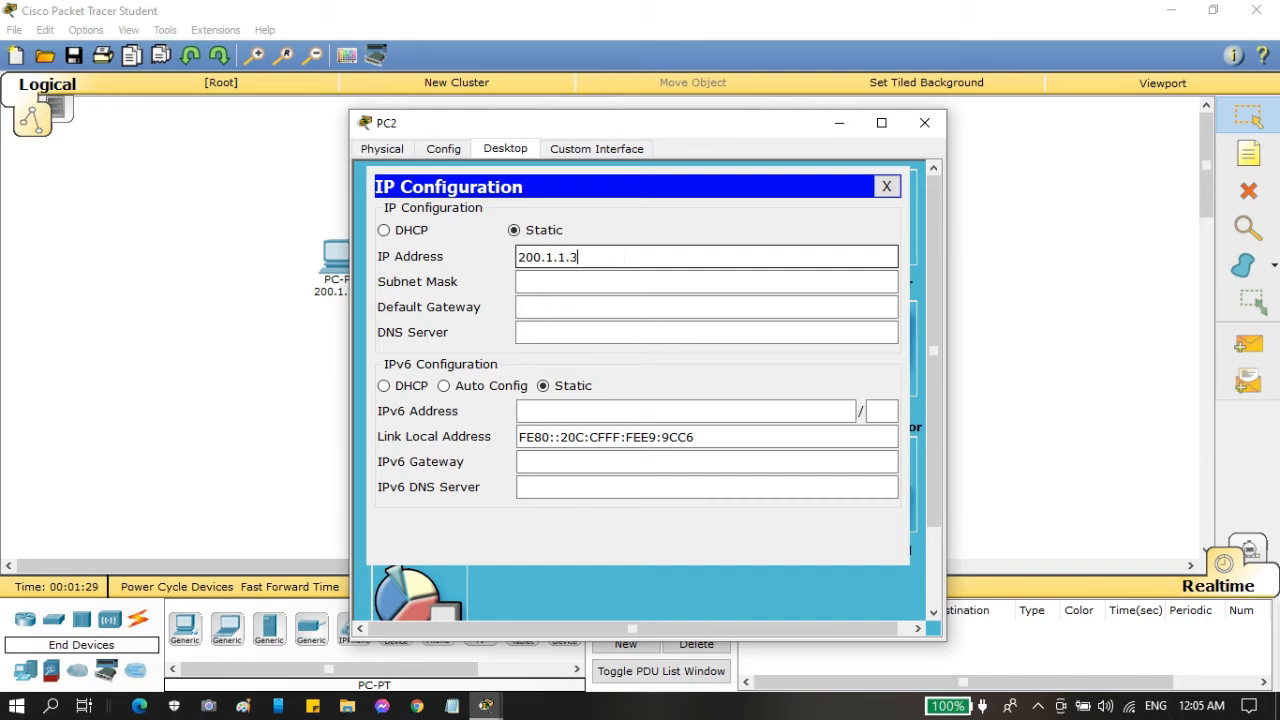
{"action": "key", "text": "ctrl+a"}
{"action": "key", "text": "ctrl+c"}
{"action": "key", "text": "Tab"}
{"action": "left_click", "coordinate": [886, 186]}
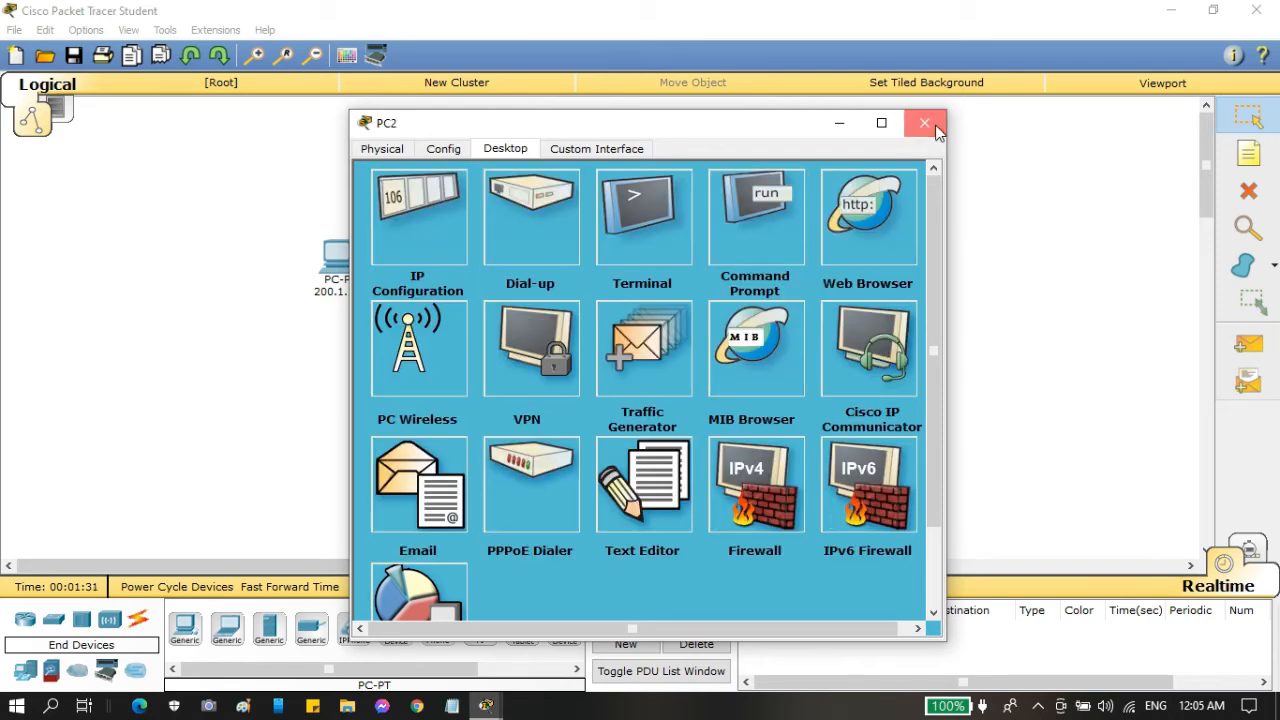
{"action": "left_click", "coordinate": [925, 123]}
{"action": "left_click", "coordinate": [584, 392]}
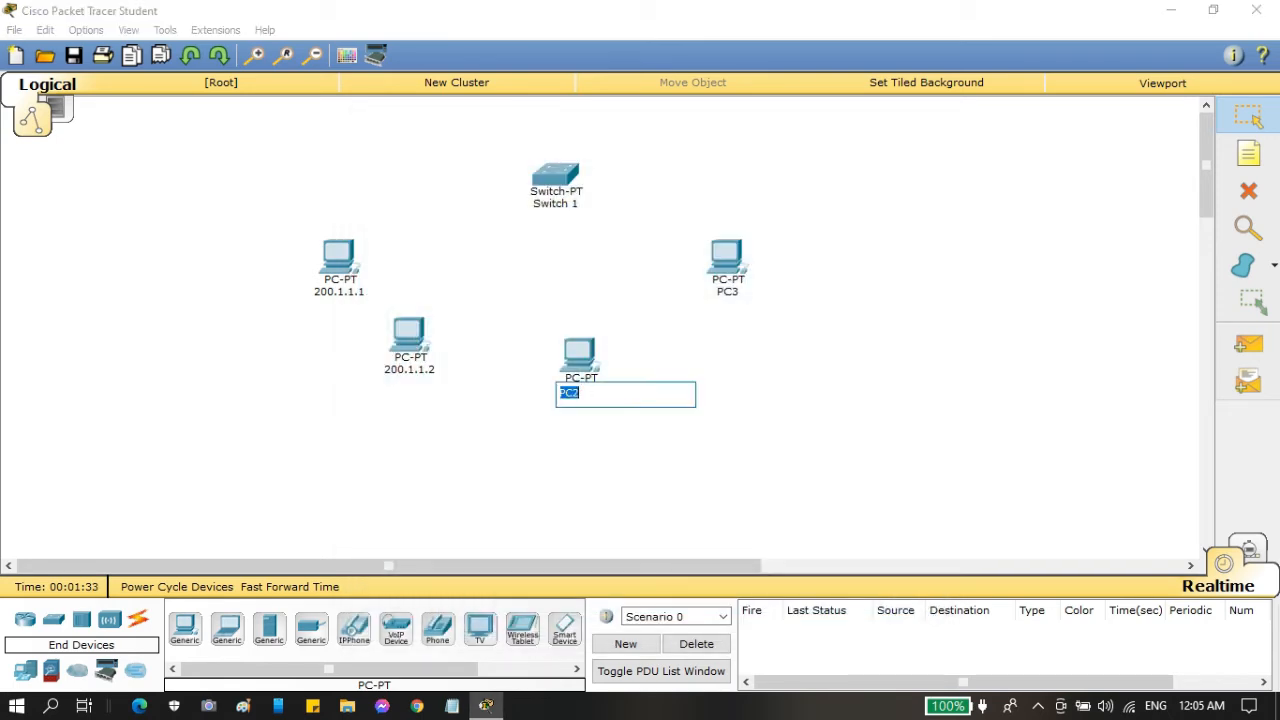
{"action": "key", "text": "ctrl+v"}
{"action": "left_click", "coordinate": [742, 352]}
Assign PC3 the static IP address 200.1.1.4 and relabel it 200.1.1.4.
{"action": "left_click", "coordinate": [726, 262]}
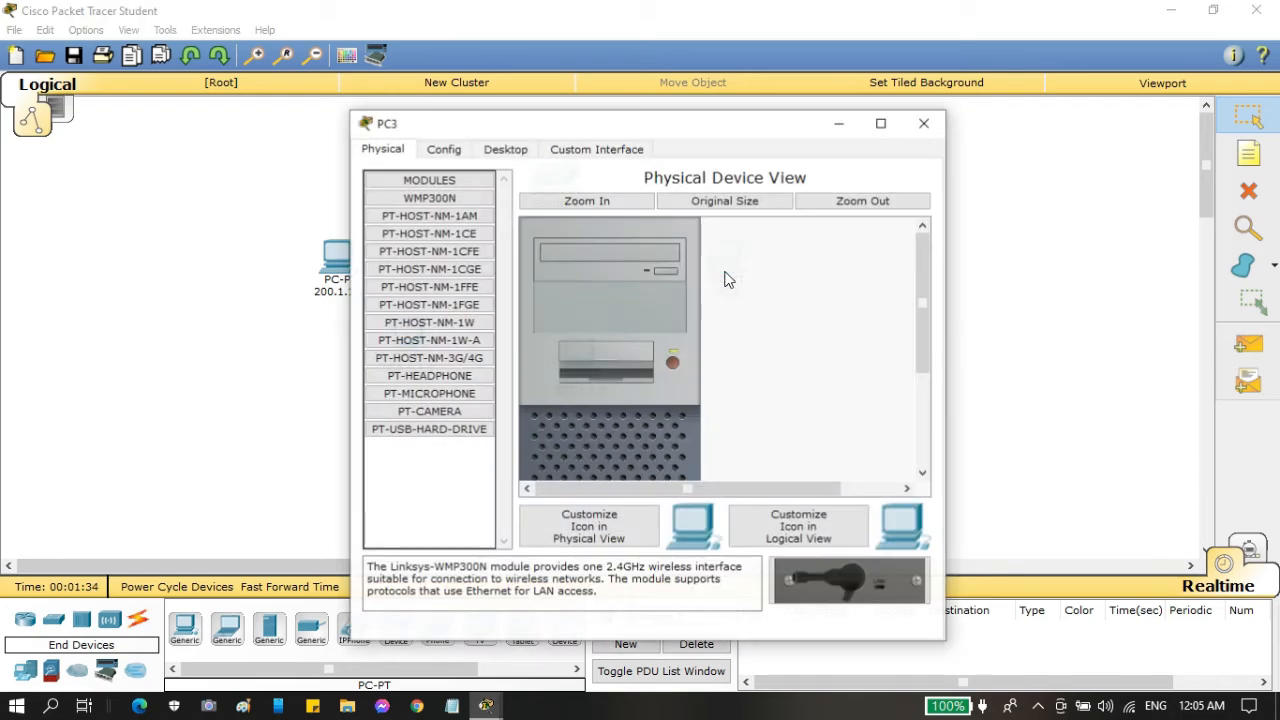
{"action": "left_click", "coordinate": [510, 148]}
{"action": "left_click", "coordinate": [429, 216]}
{"action": "left_click", "coordinate": [537, 240]}
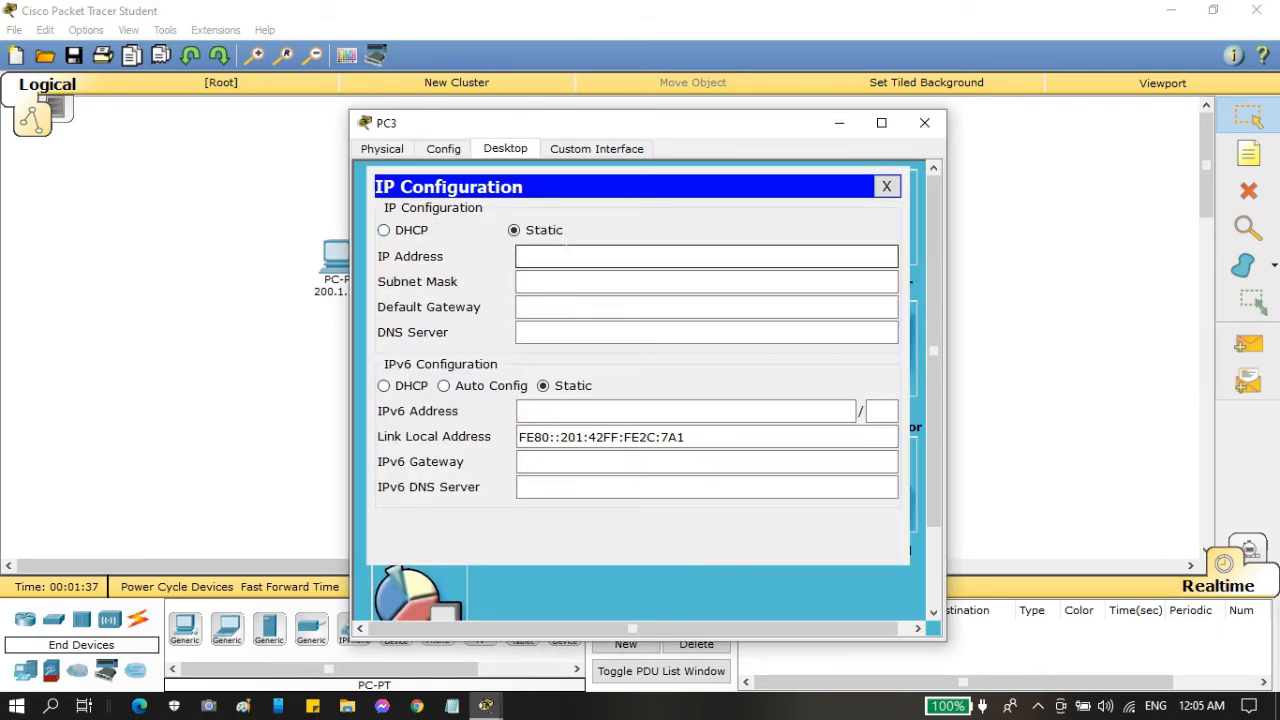
{"action": "type", "text": "200.1.1.4"}
{"action": "key", "text": "ctrl+a"}
{"action": "key", "text": "ctrl+c"}
{"action": "left_click", "coordinate": [886, 186]}
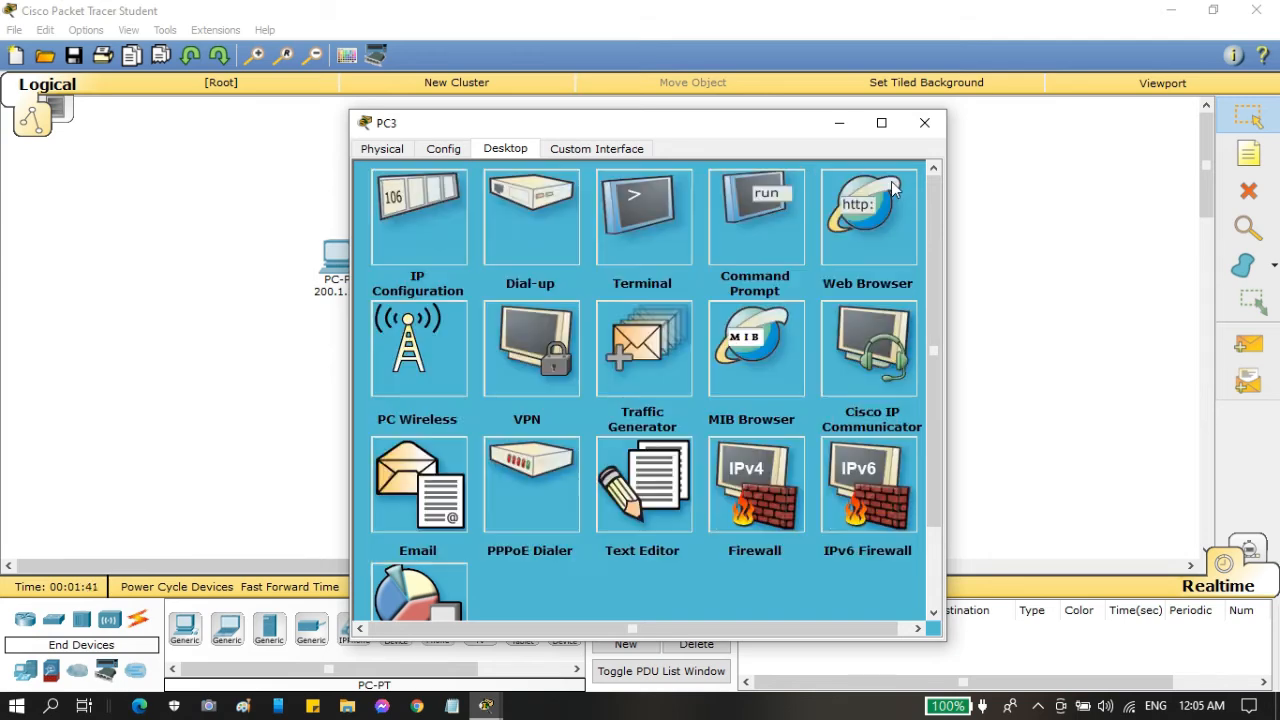
{"action": "left_click", "coordinate": [924, 122]}
{"action": "left_click", "coordinate": [745, 294]}
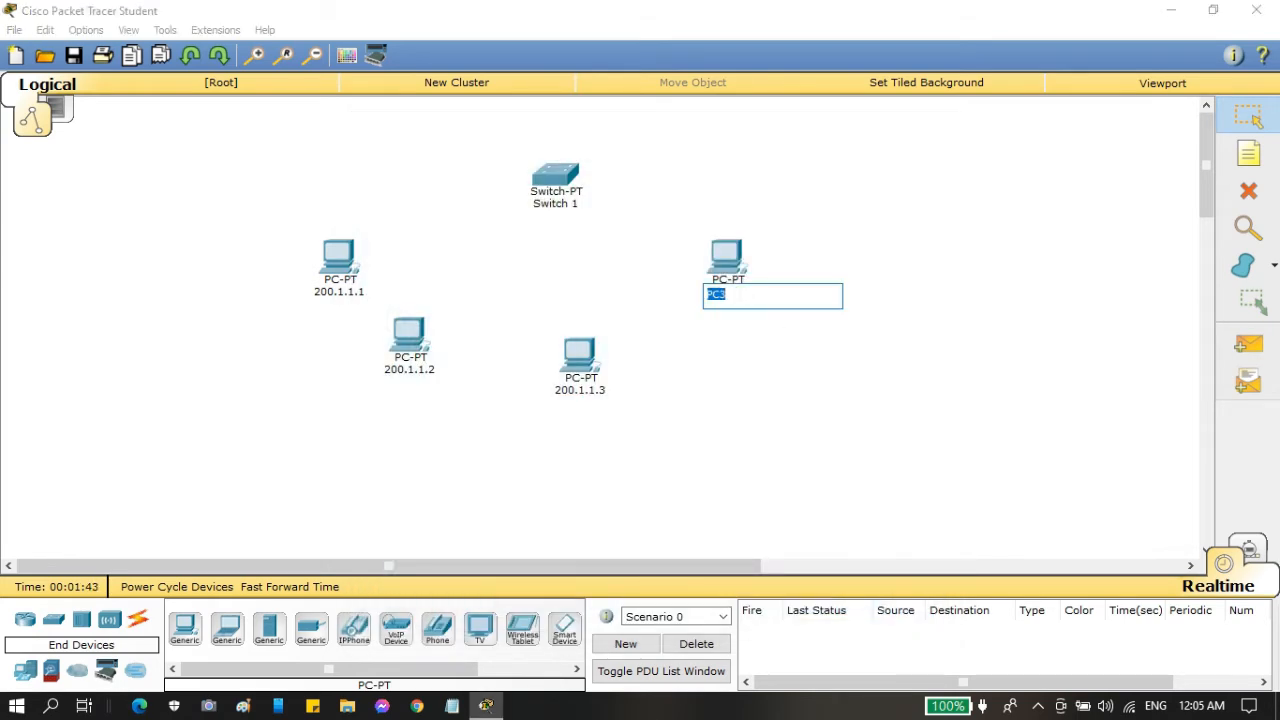
{"action": "key", "text": "ctrl+v"}
{"action": "left_click", "coordinate": [793, 360]}
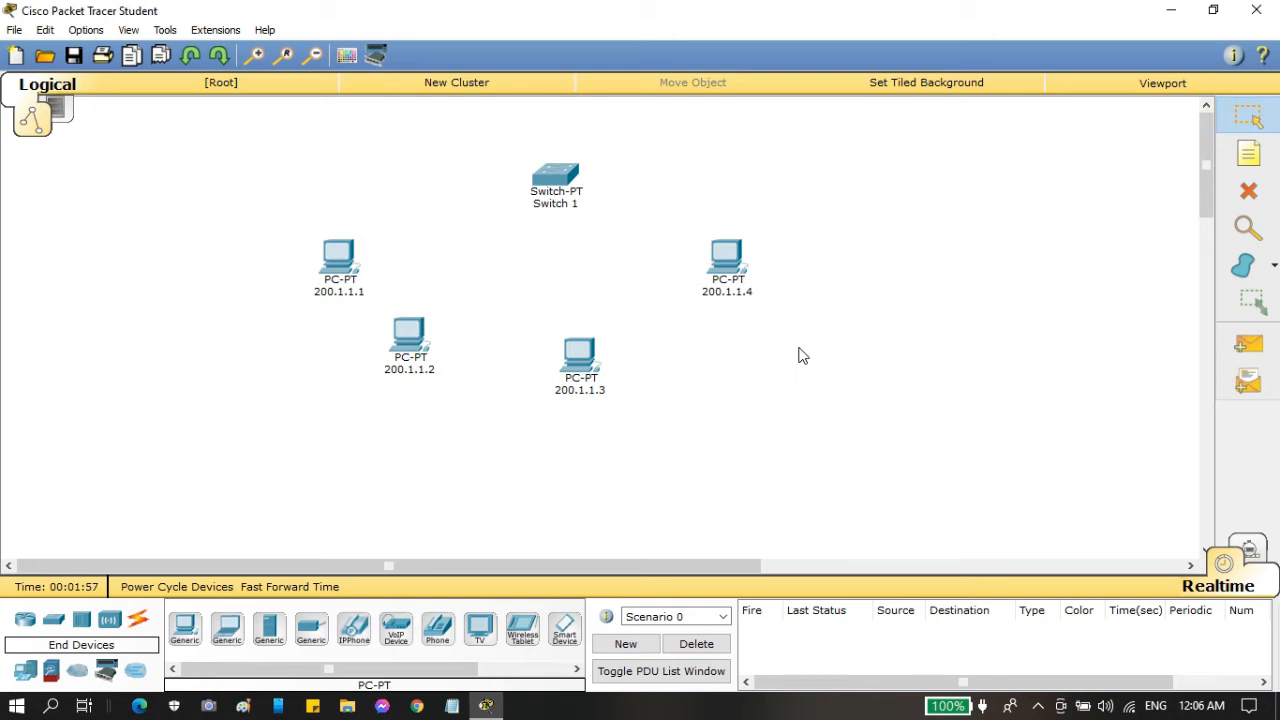
Connect PC 200.1.1.1 to port FastEthernet0/1 of Switch 1 with a copper straight-through cable.
{"action": "left_click", "coordinate": [141, 621]}
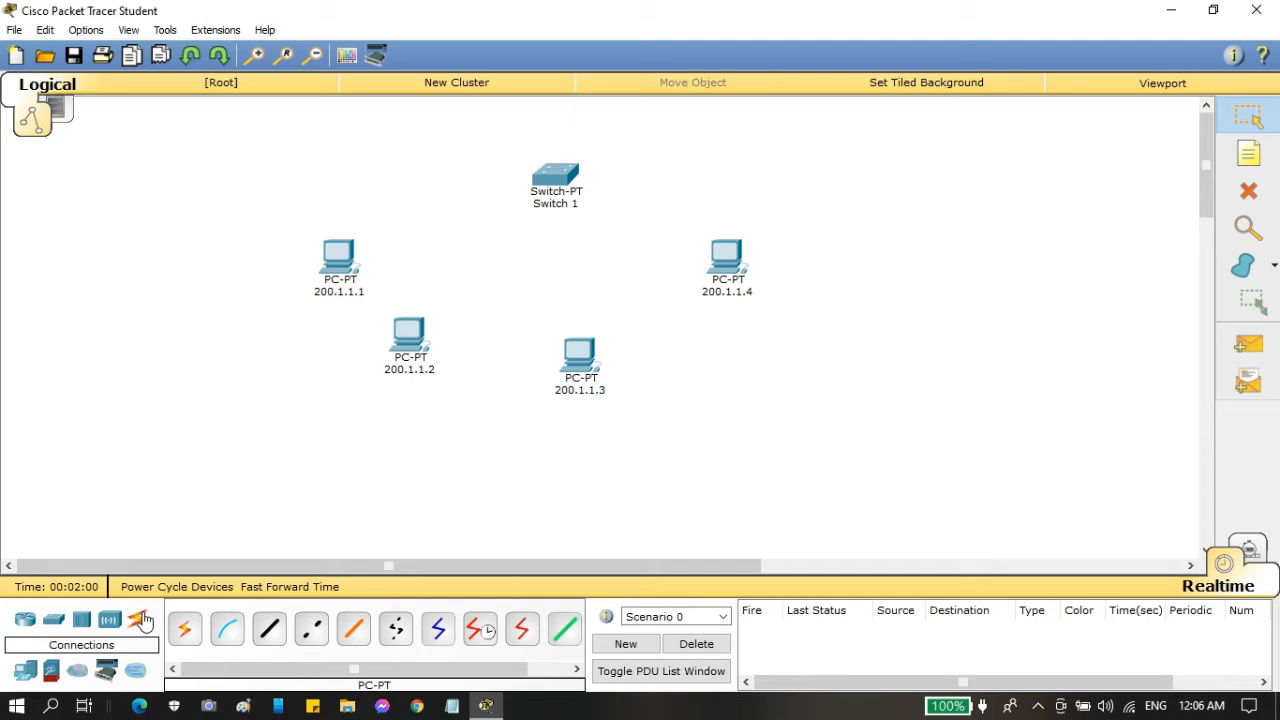
{"action": "left_click", "coordinate": [270, 632]}
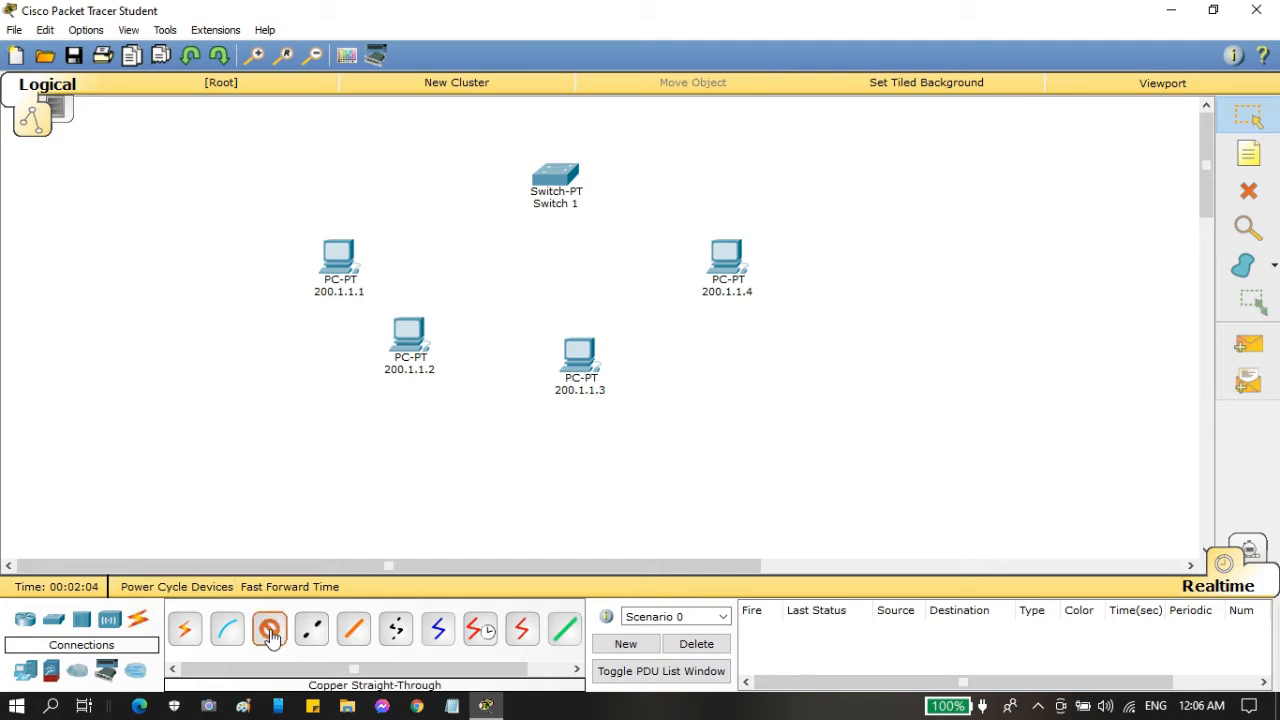
{"action": "left_click", "coordinate": [340, 262]}
{"action": "left_click", "coordinate": [404, 295]}
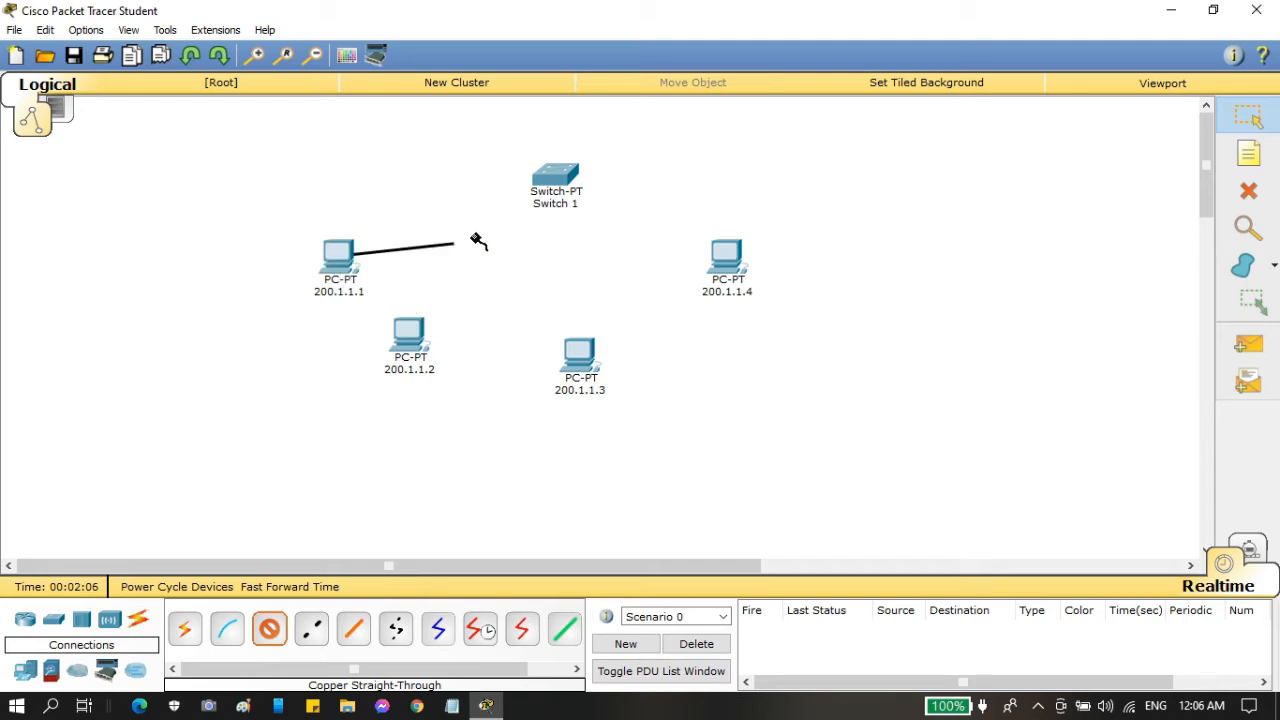
{"action": "left_click", "coordinate": [557, 184]}
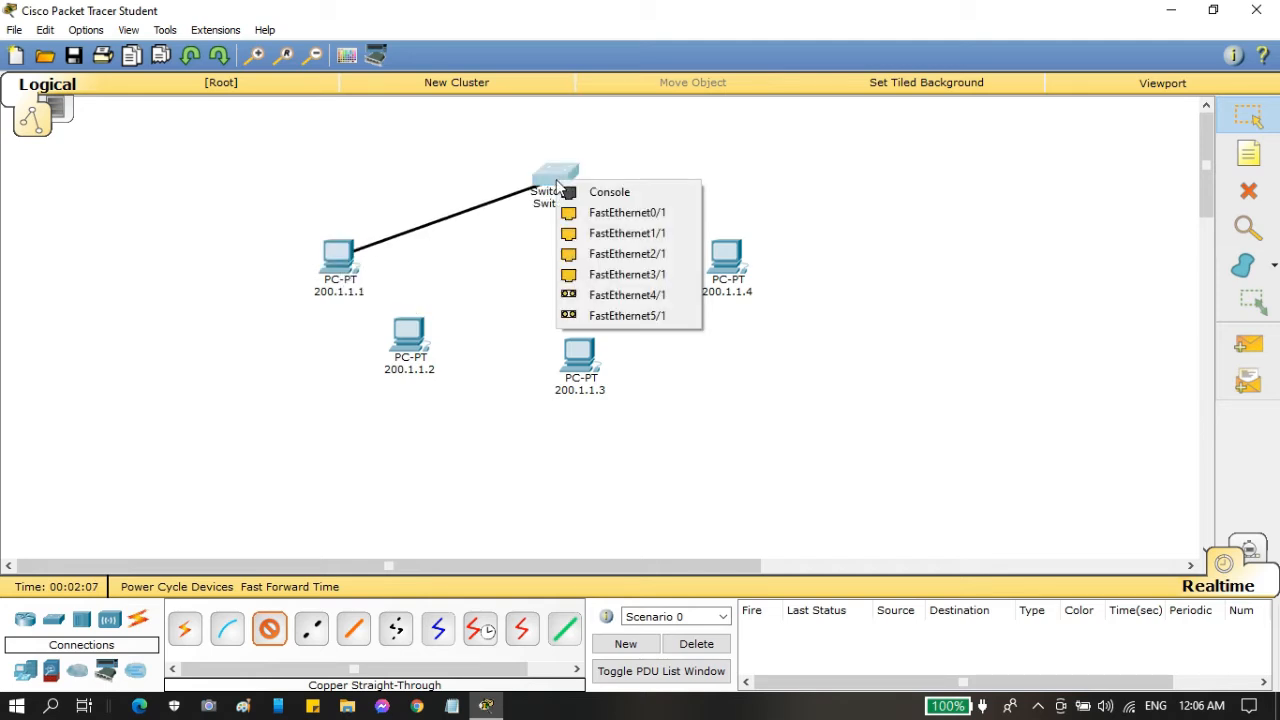
{"action": "left_click", "coordinate": [612, 216]}
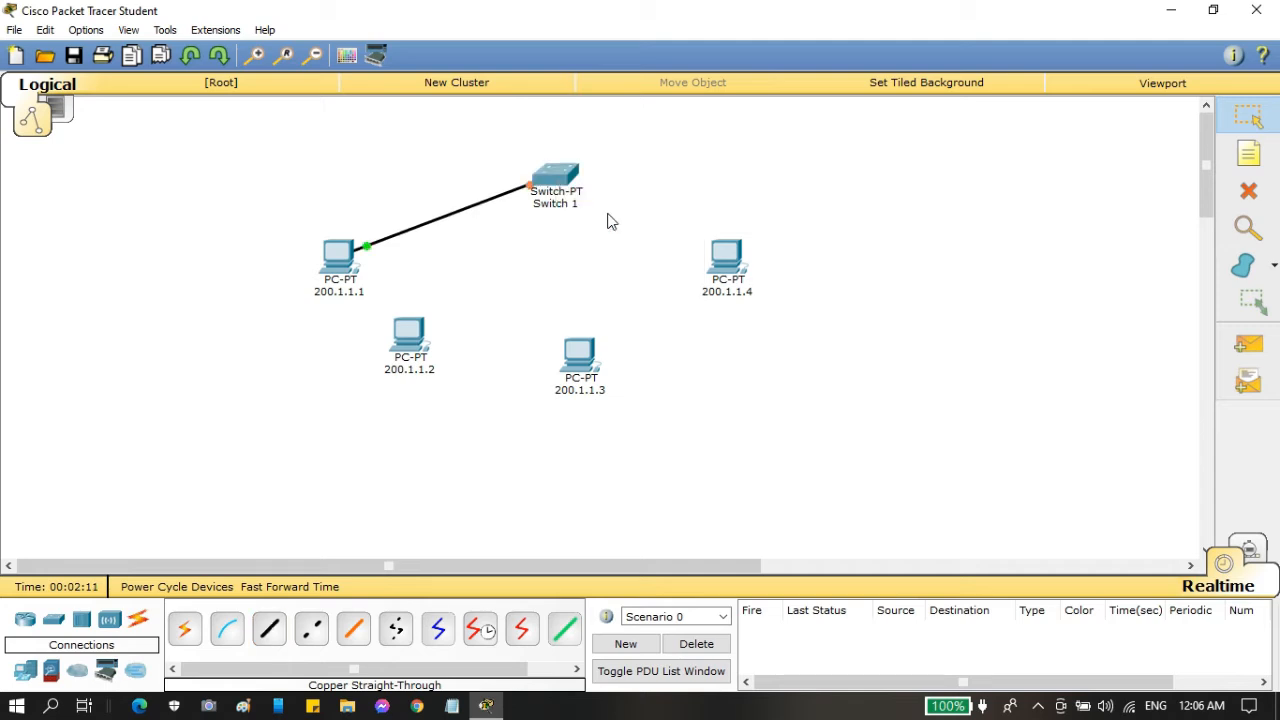
Connect FastEthernet0 of PC 200.1.1.2 to FastEthernet1/1 of Switch 1 with a copper straight-through cable.
{"action": "left_click", "coordinate": [271, 642]}
{"action": "left_click", "coordinate": [423, 347]}
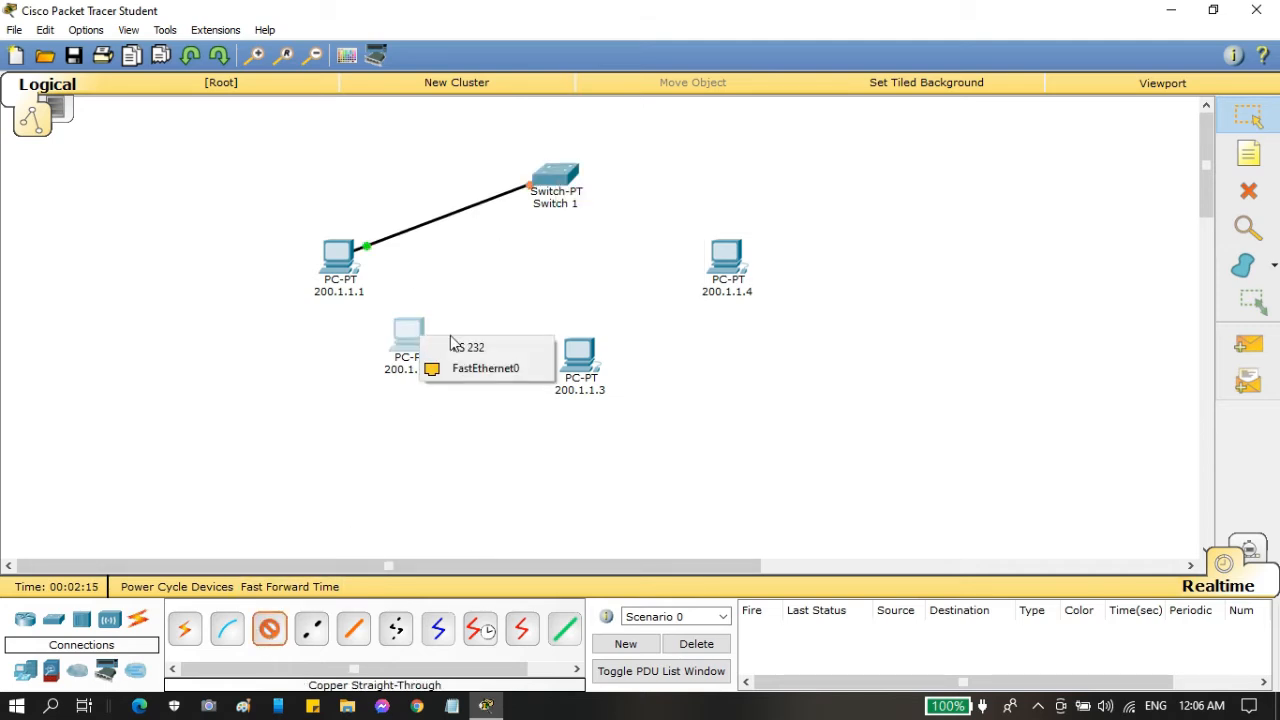
{"action": "left_click", "coordinate": [473, 369]}
{"action": "left_click", "coordinate": [557, 177]}
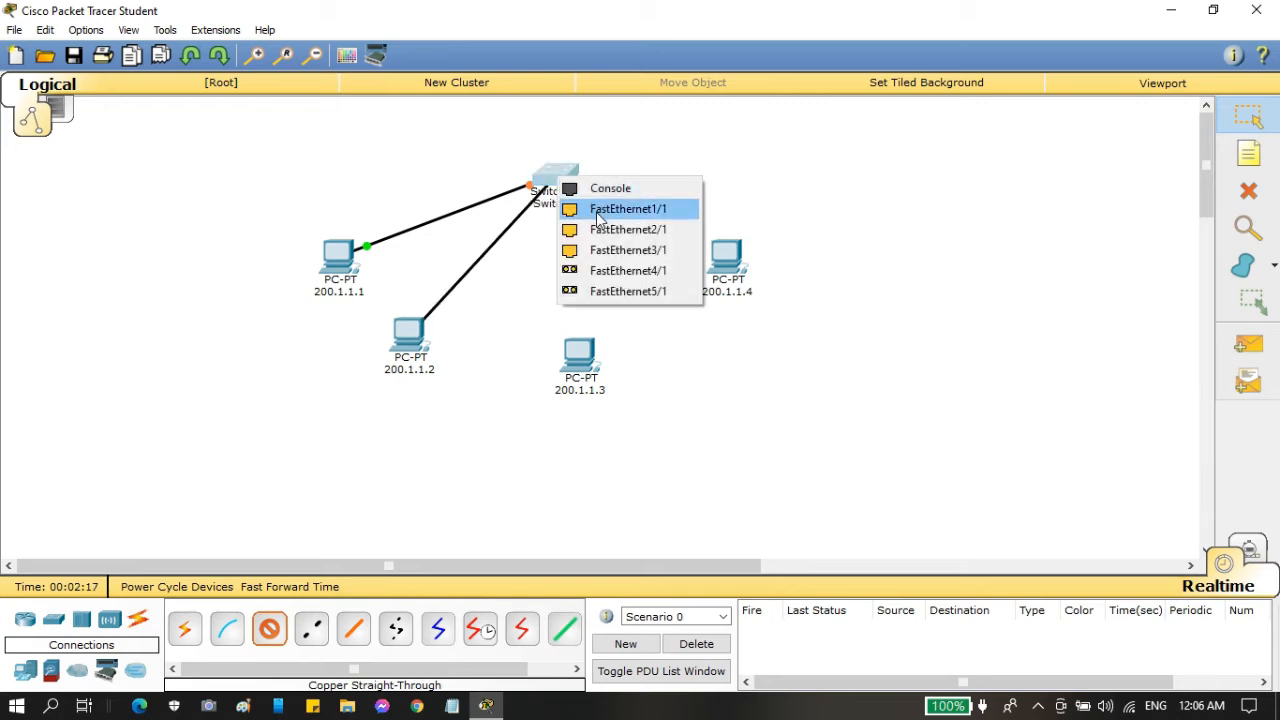
{"action": "left_click", "coordinate": [628, 209]}
Connect PC 200.1.1.3 to port FastEthernet2/1 of Switch 1 with a copper straight-through cable.
{"action": "left_click", "coordinate": [269, 628]}
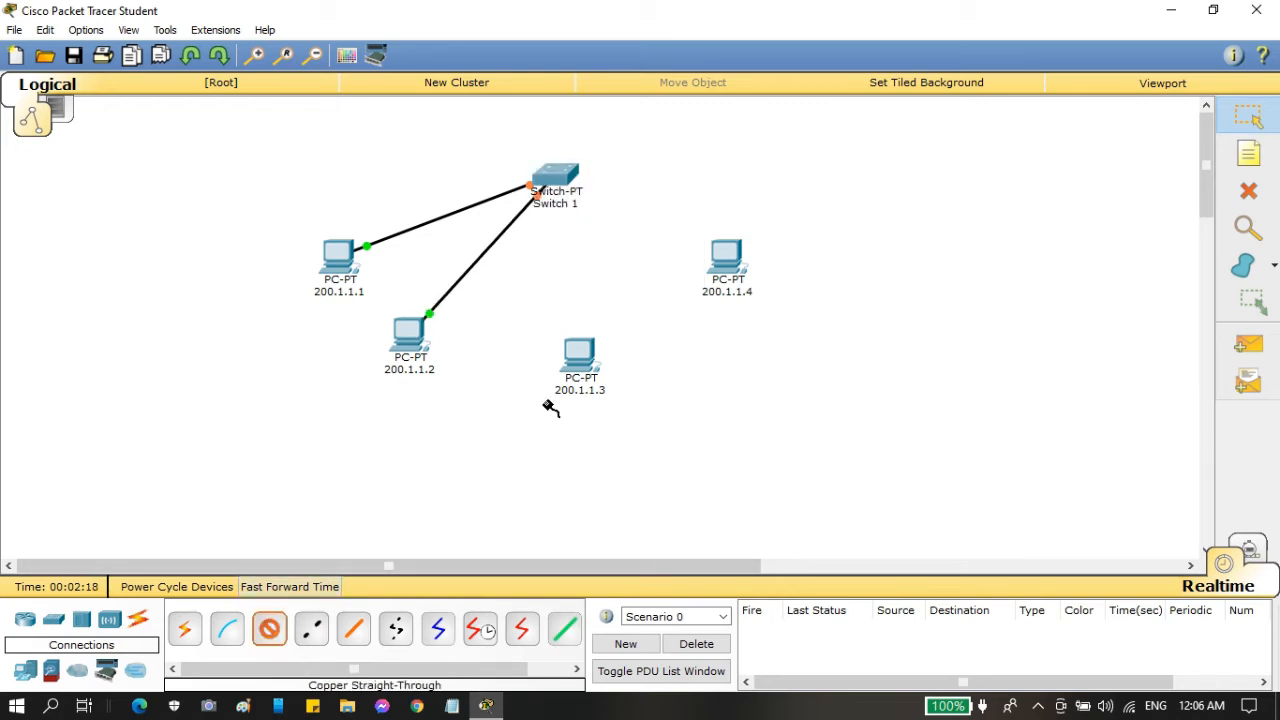
{"action": "left_click", "coordinate": [577, 362]}
{"action": "left_click", "coordinate": [607, 391]}
{"action": "left_click", "coordinate": [560, 176]}
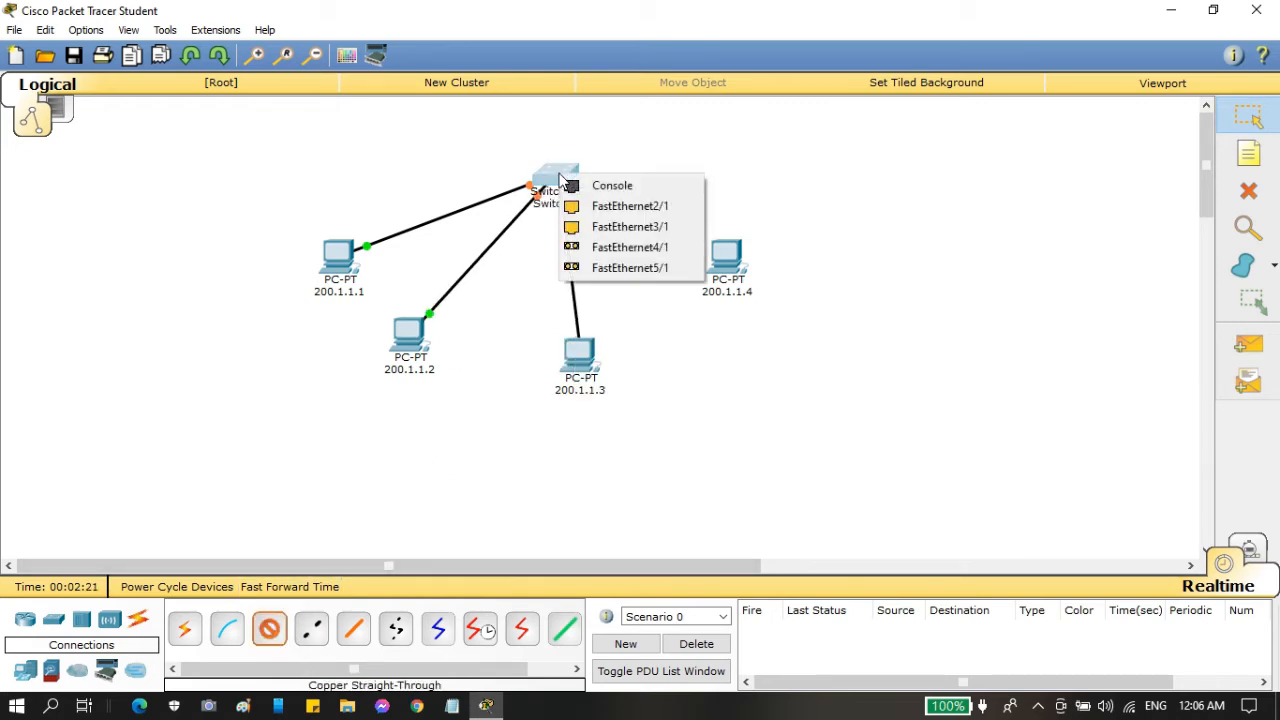
{"action": "left_click", "coordinate": [605, 206]}
Connect PC 200.1.1.4 to port FastEthernet3/1 of Switch 1 with a copper straight-through cable.
{"action": "left_click", "coordinate": [269, 628]}
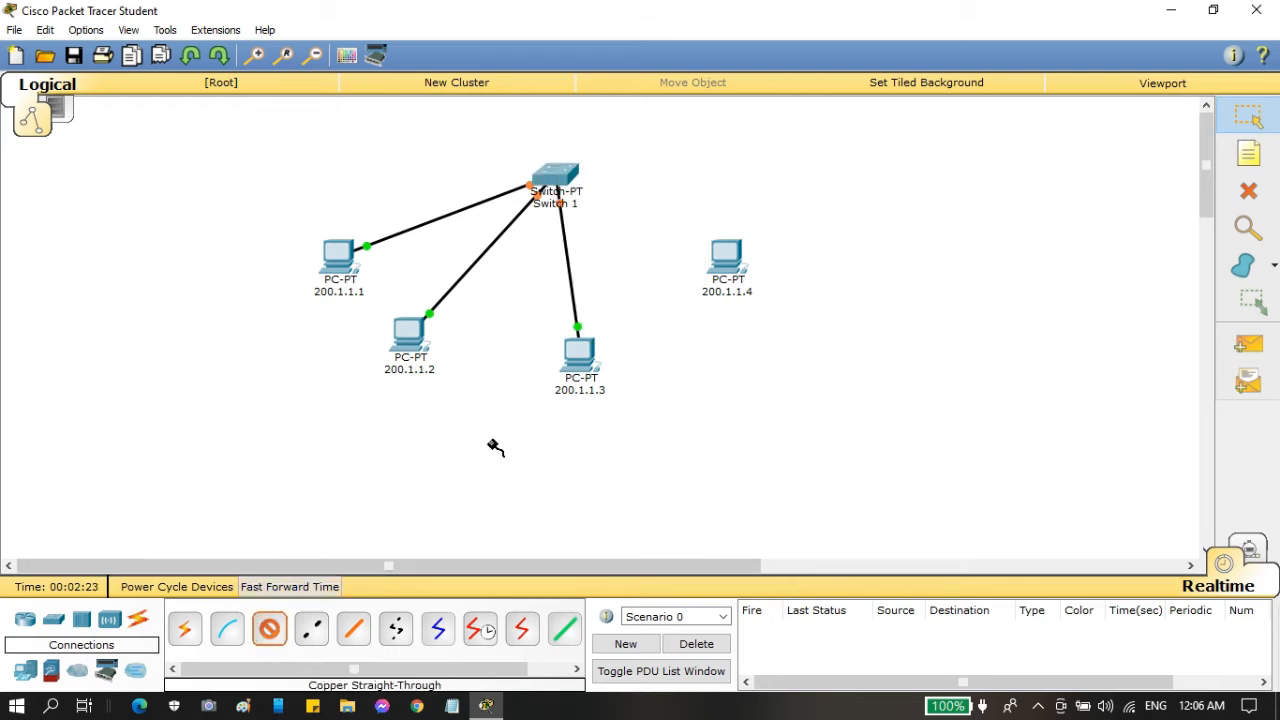
{"action": "left_click", "coordinate": [710, 259]}
{"action": "left_click", "coordinate": [772, 283]}
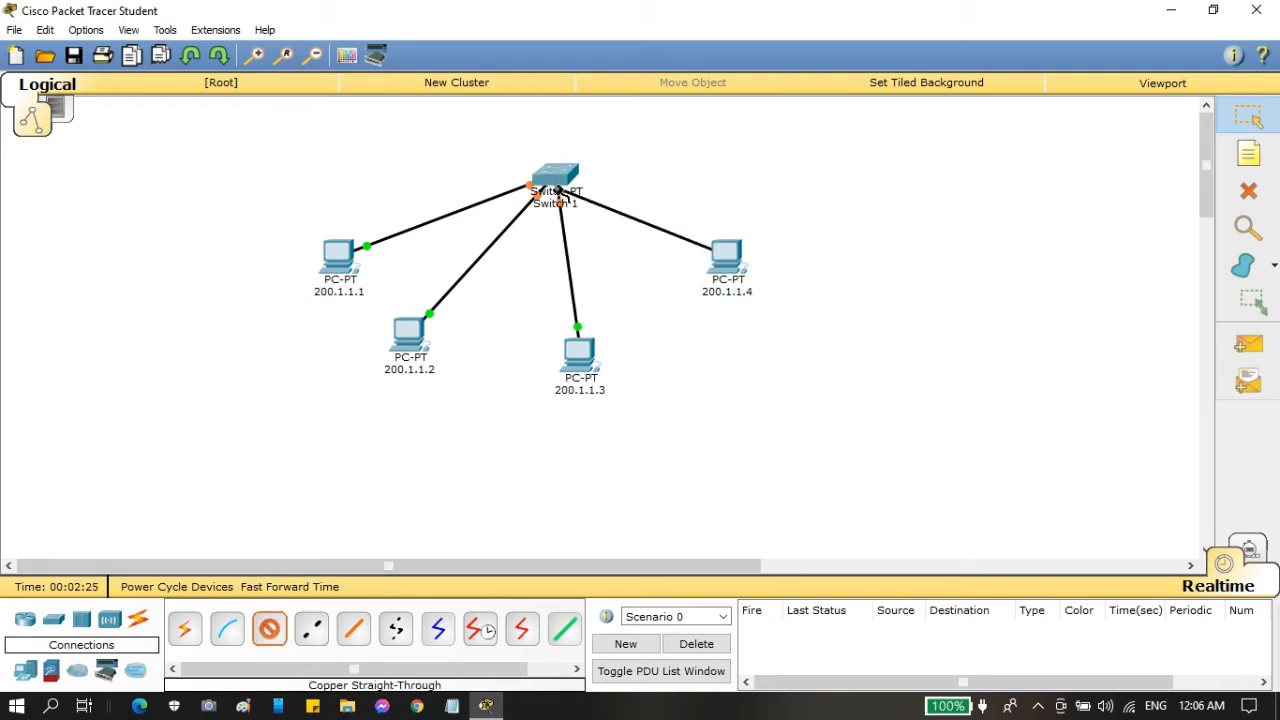
{"action": "left_click", "coordinate": [555, 177]}
{"action": "left_click", "coordinate": [610, 205]}
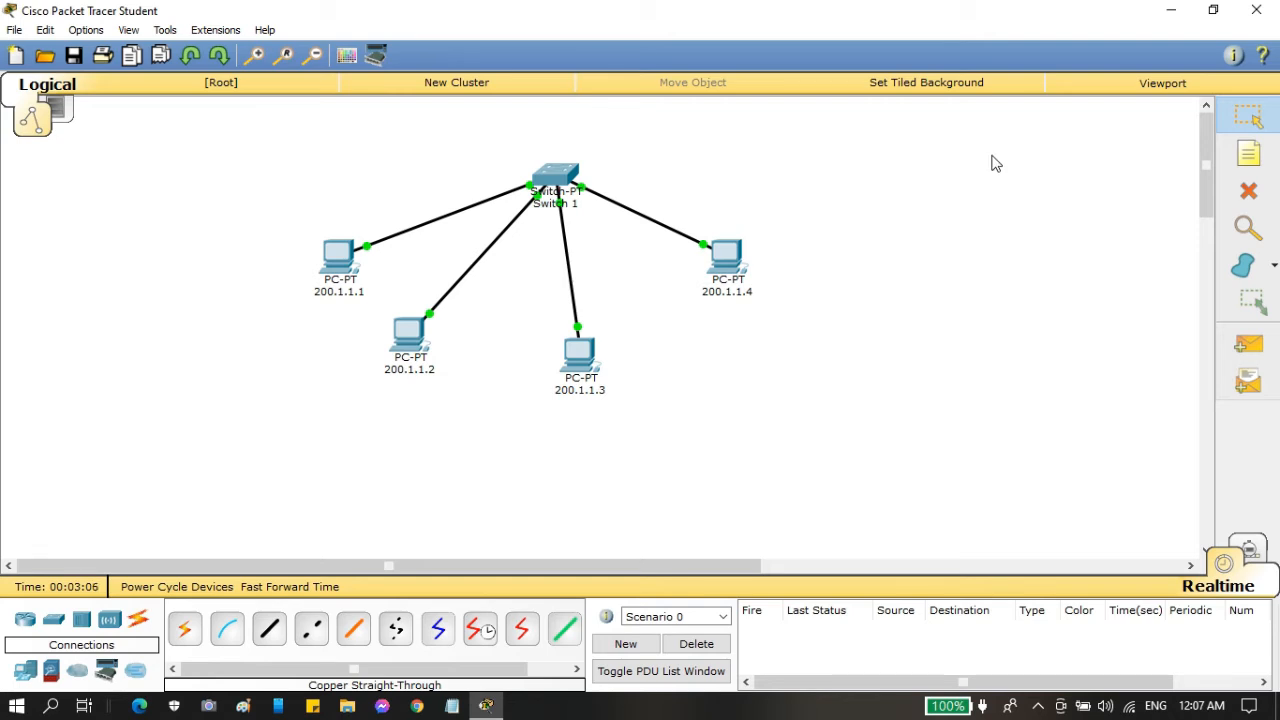
Send a simple PDU from PC 200.1.1.1 to PC 200.1.1.4.
{"action": "left_click", "coordinate": [1273, 343]}
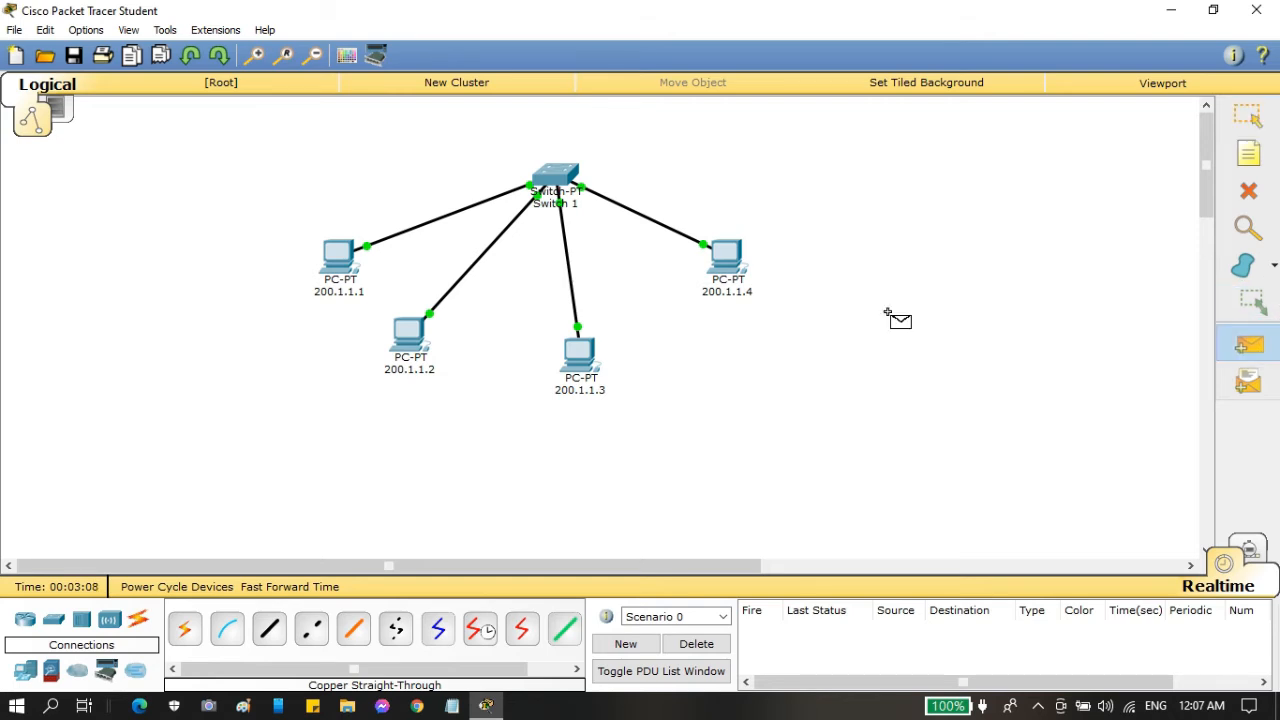
{"action": "left_click", "coordinate": [340, 259]}
{"action": "mouse_move", "coordinate": [735, 265]}
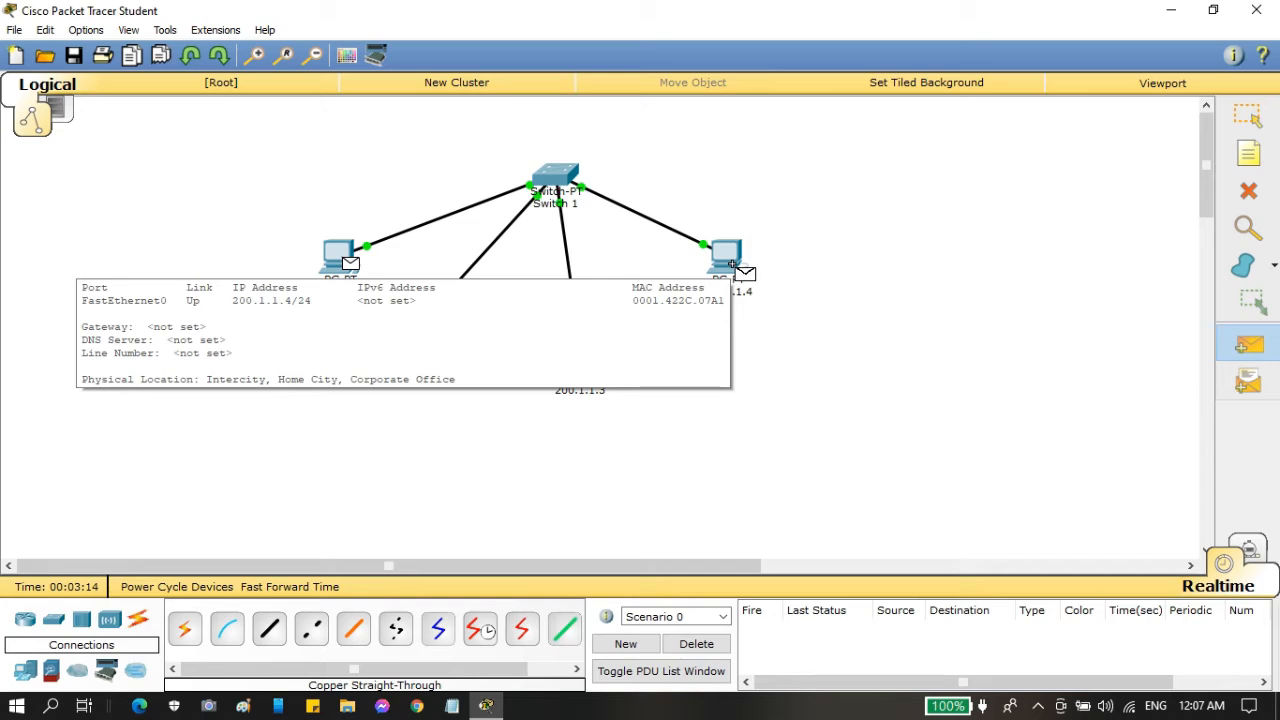
{"action": "left_click", "coordinate": [735, 265]}
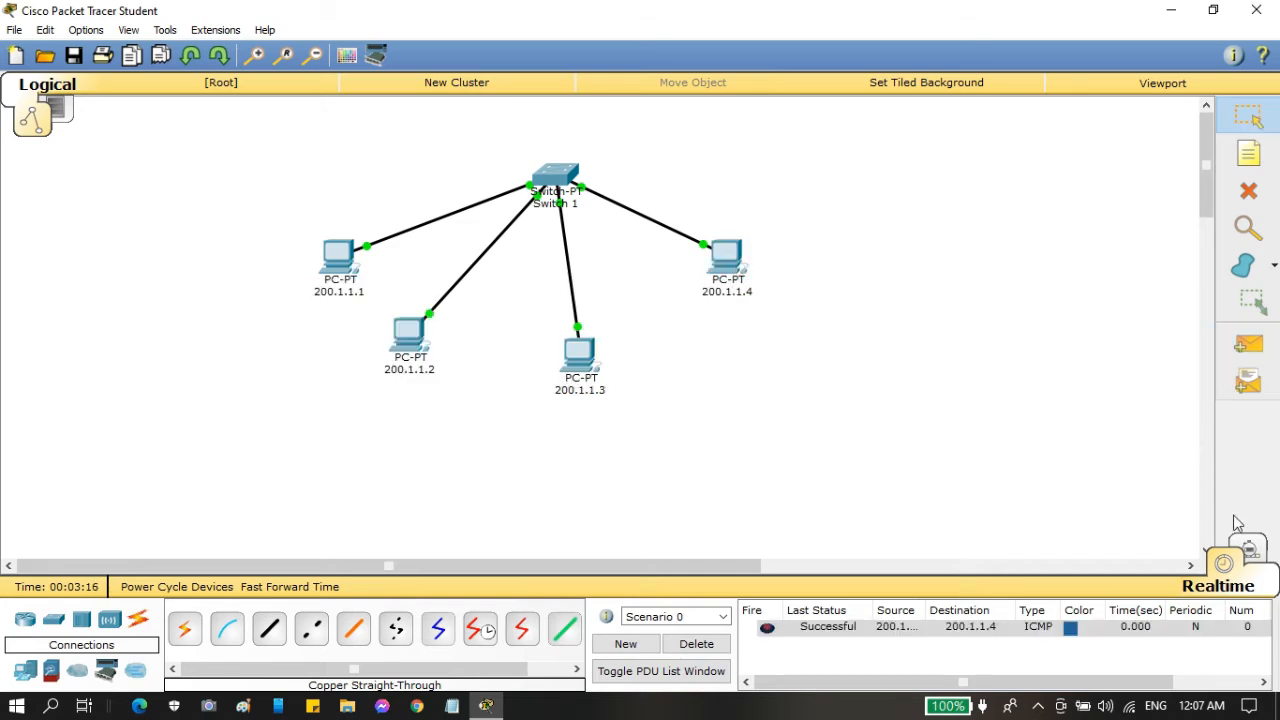
Play the packet exchange between 200.1.1.1 and 200.1.1.4 in simulation mode and return to real-time mode.
{"action": "left_click", "coordinate": [1260, 555]}
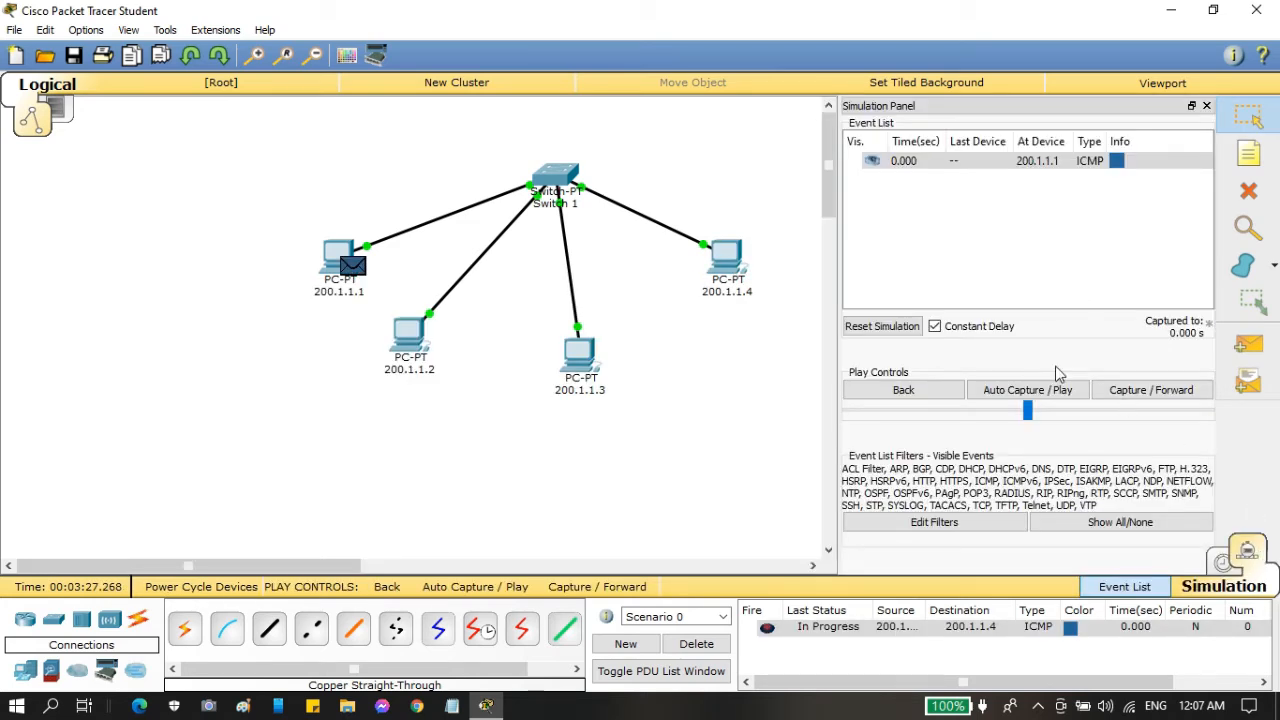
{"action": "left_click", "coordinate": [1050, 392]}
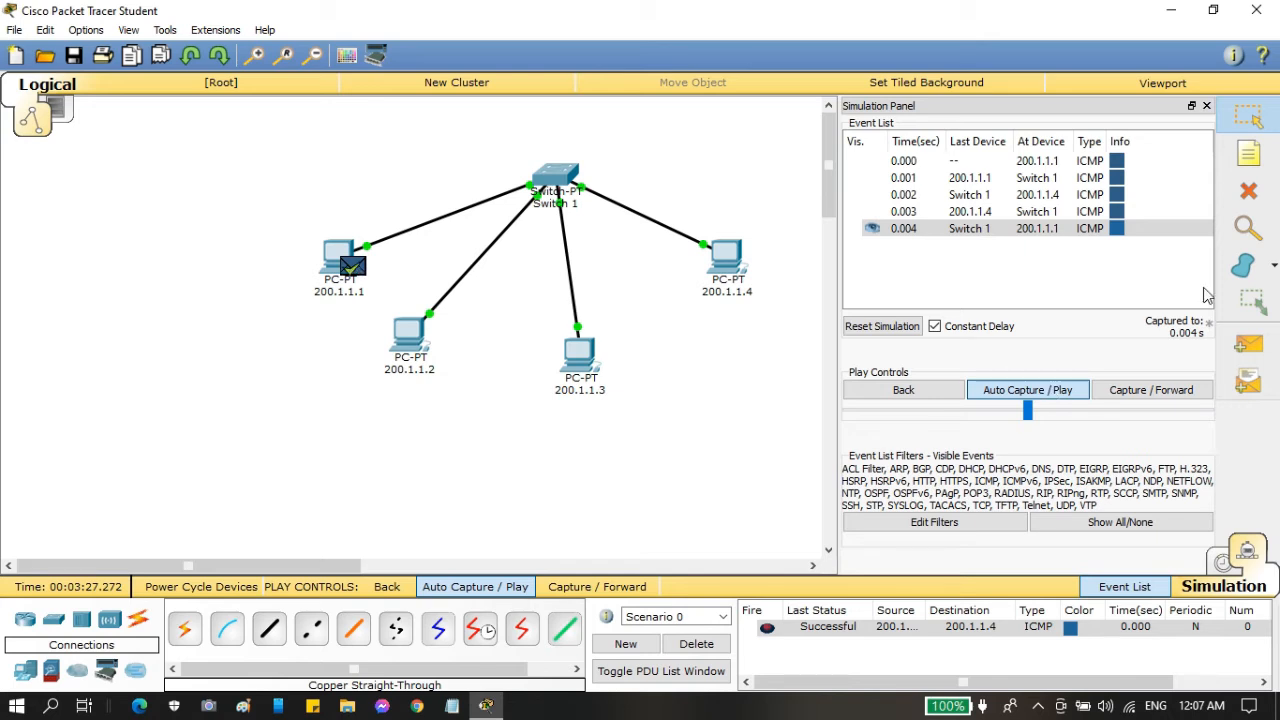
{"action": "left_click", "coordinate": [1207, 106]}
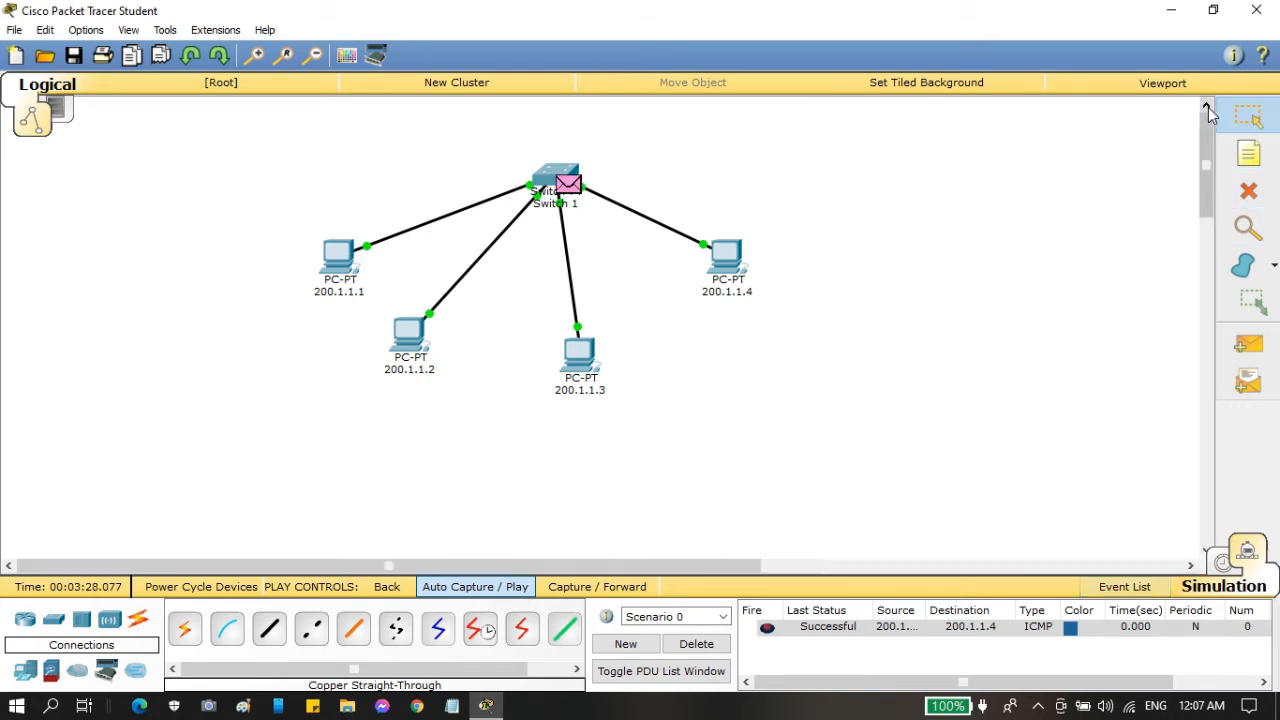
{"action": "left_click", "coordinate": [1226, 561]}
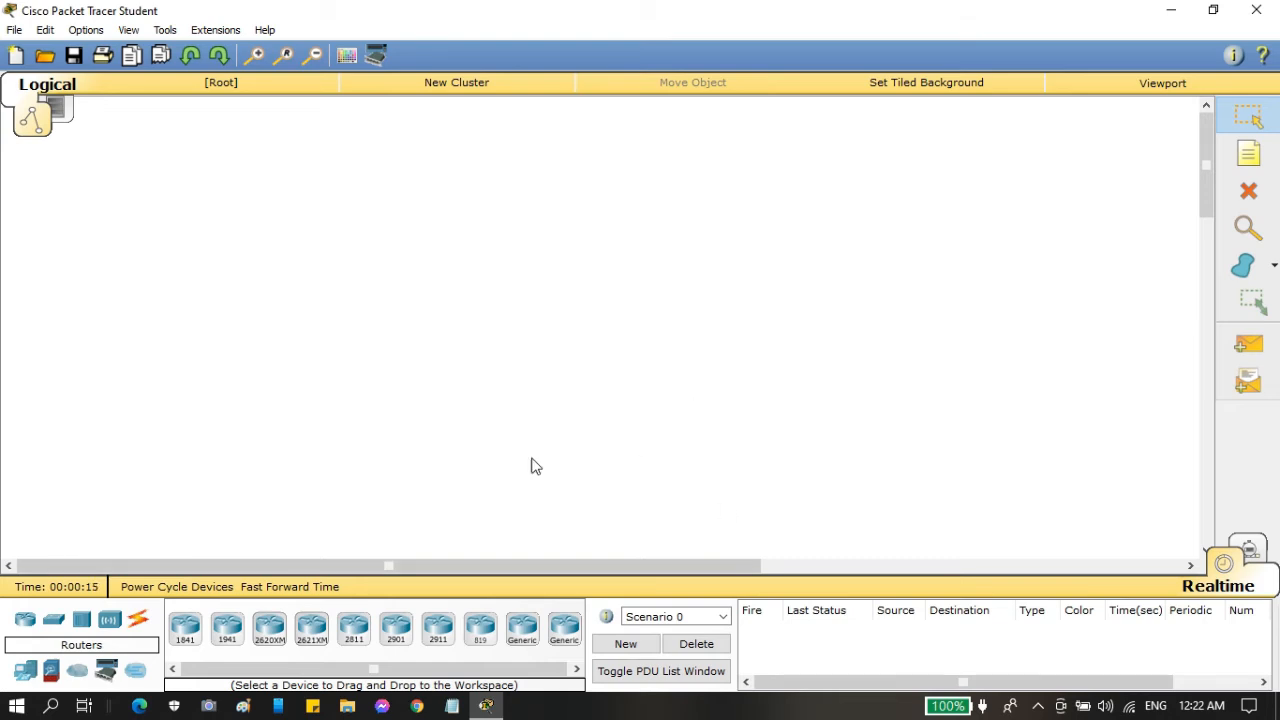
Place two 2960 switches side by side in the empty workspace.
{"action": "left_click", "coordinate": [54, 624]}
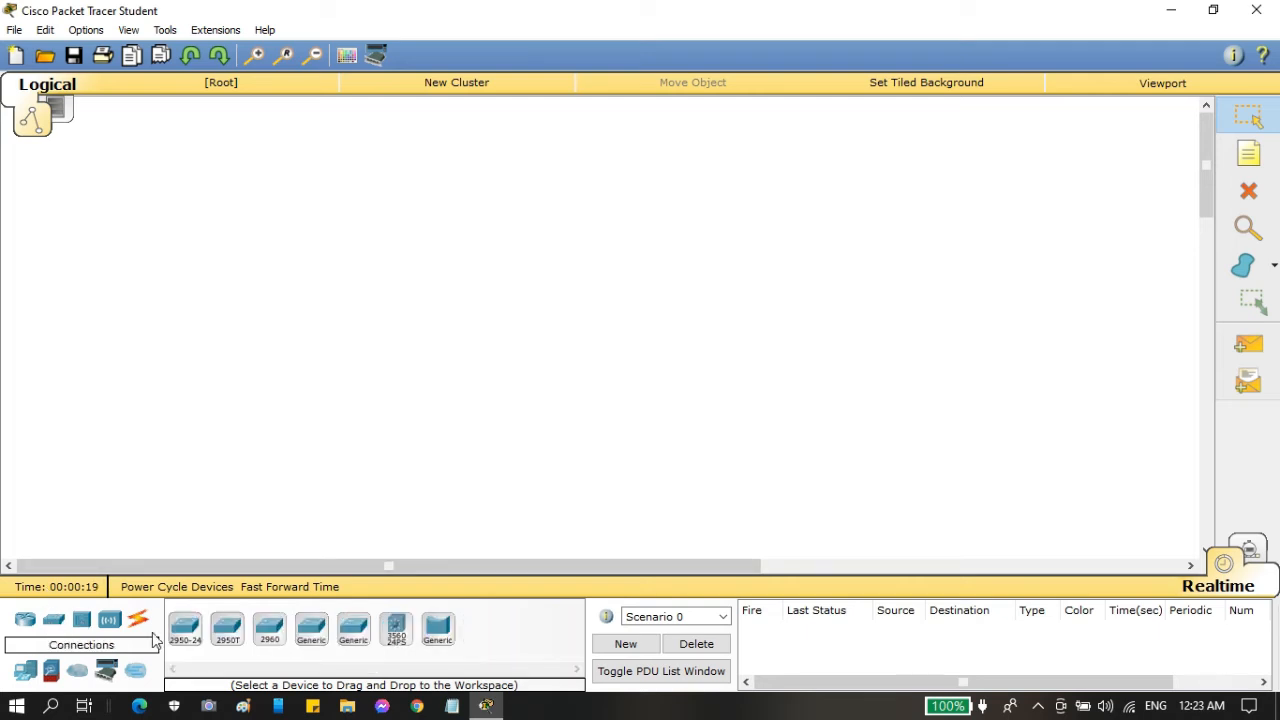
{"action": "left_click", "coordinate": [270, 638]}
{"action": "left_click", "coordinate": [395, 233]}
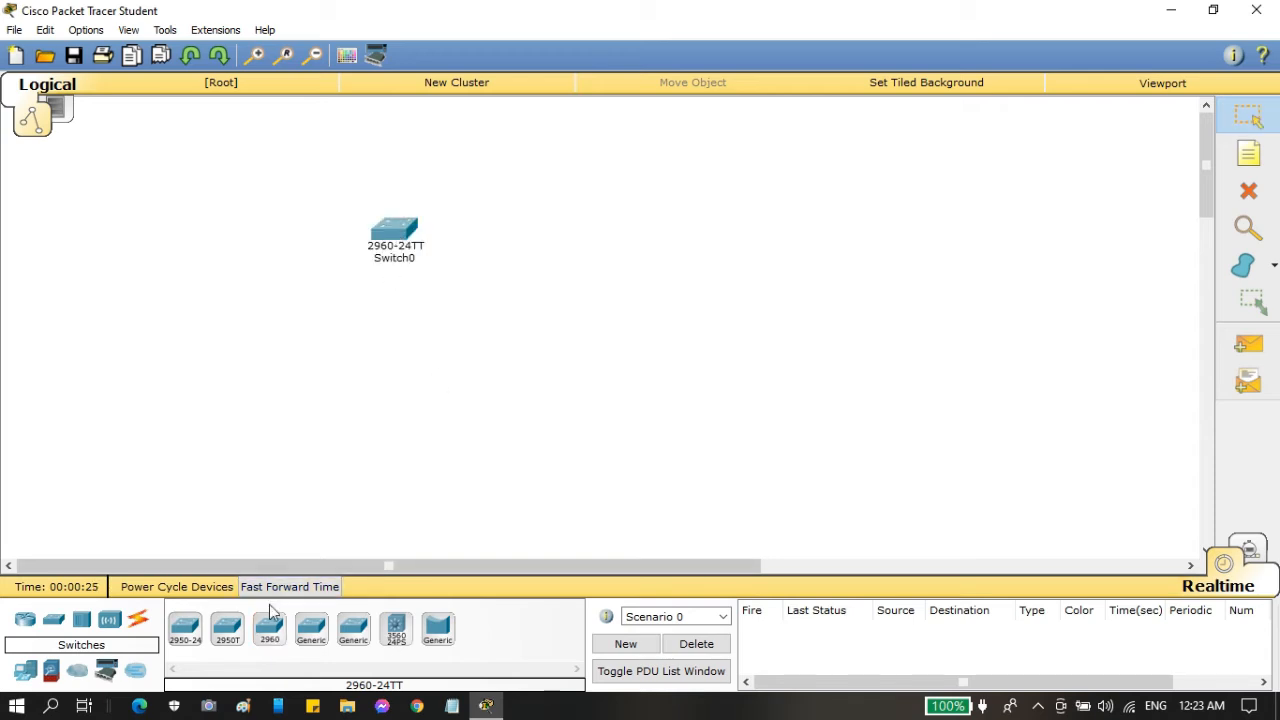
{"action": "left_click", "coordinate": [268, 638]}
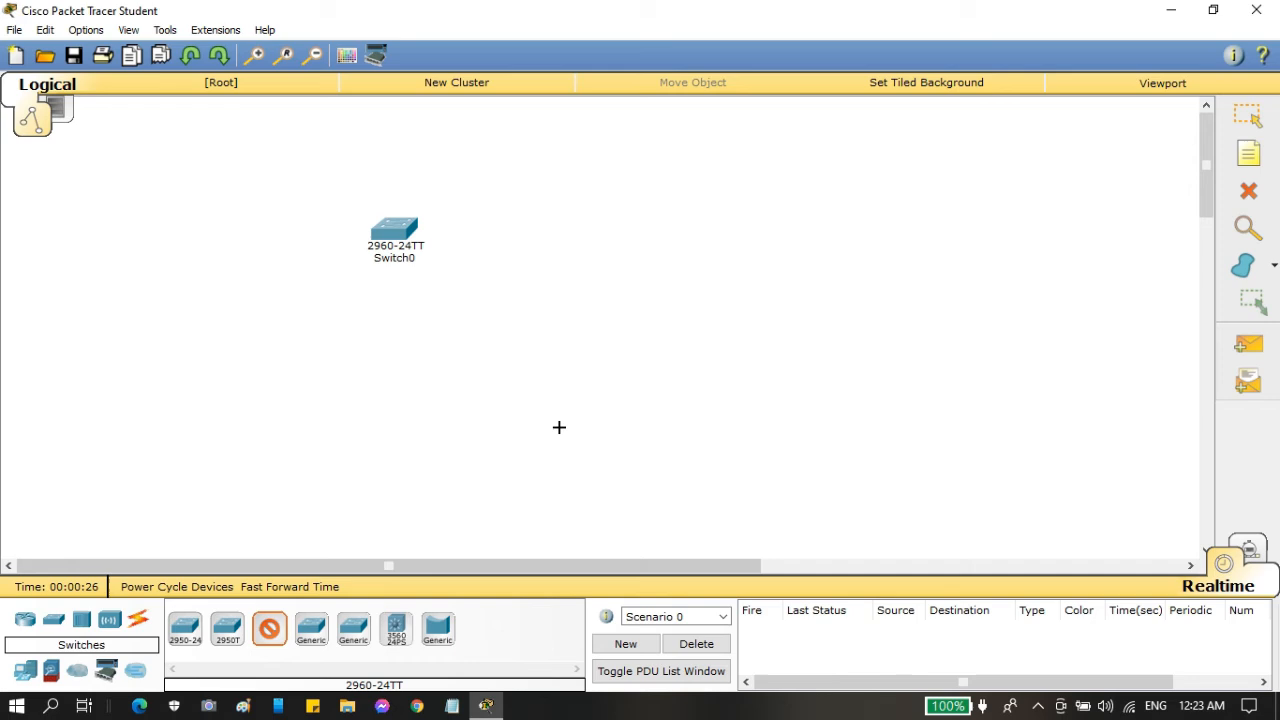
{"action": "left_click", "coordinate": [700, 232]}
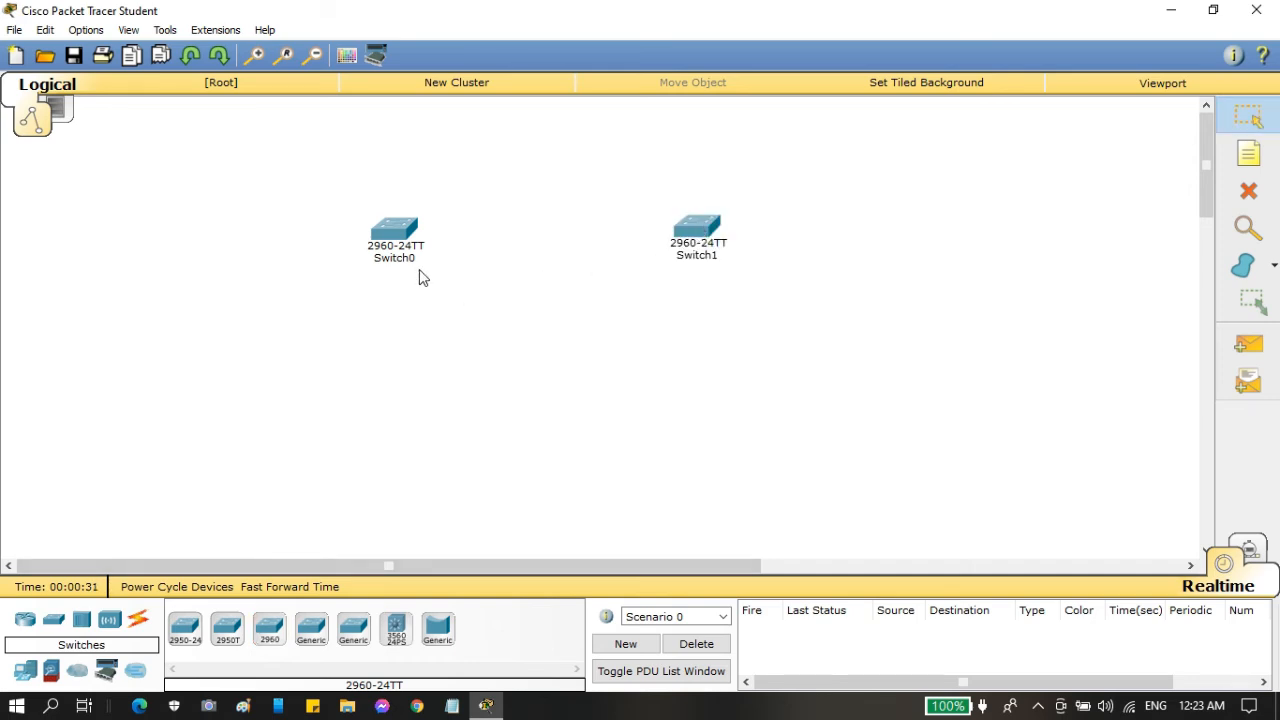
Rename the two 2960 switches as Switch 1 and Switch 2, from left to right.
{"action": "left_click", "coordinate": [395, 258]}
{"action": "key", "text": "BackSpace"}
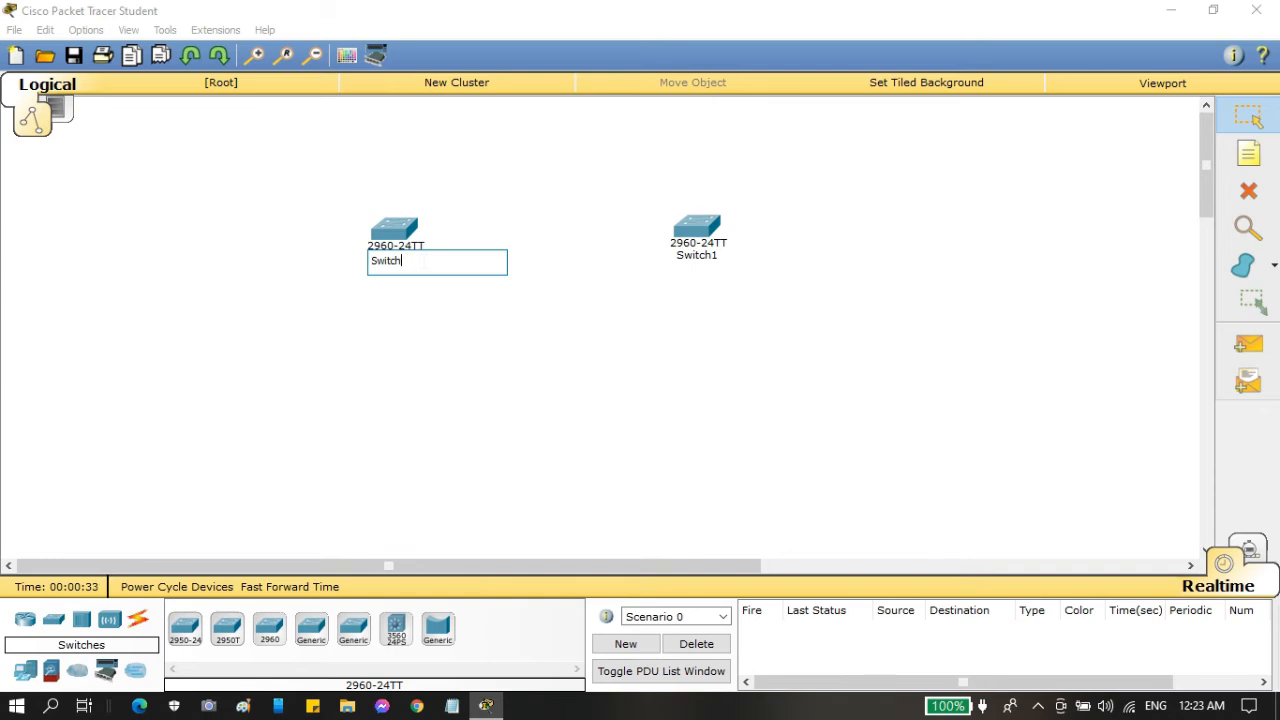
{"action": "type", "text": "1"}
{"action": "left_click", "coordinate": [438, 300]}
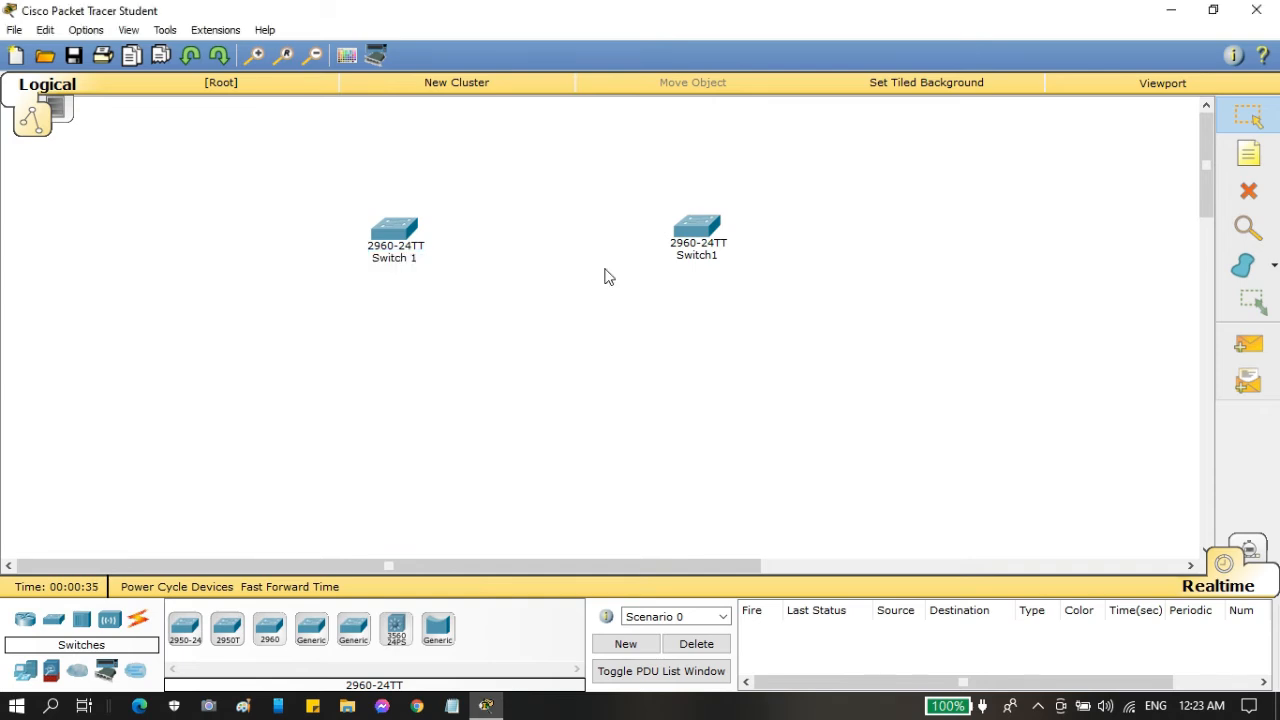
{"action": "left_click", "coordinate": [714, 256]}
{"action": "key", "text": "BackSpace"}
{"action": "type", "text": "2"}
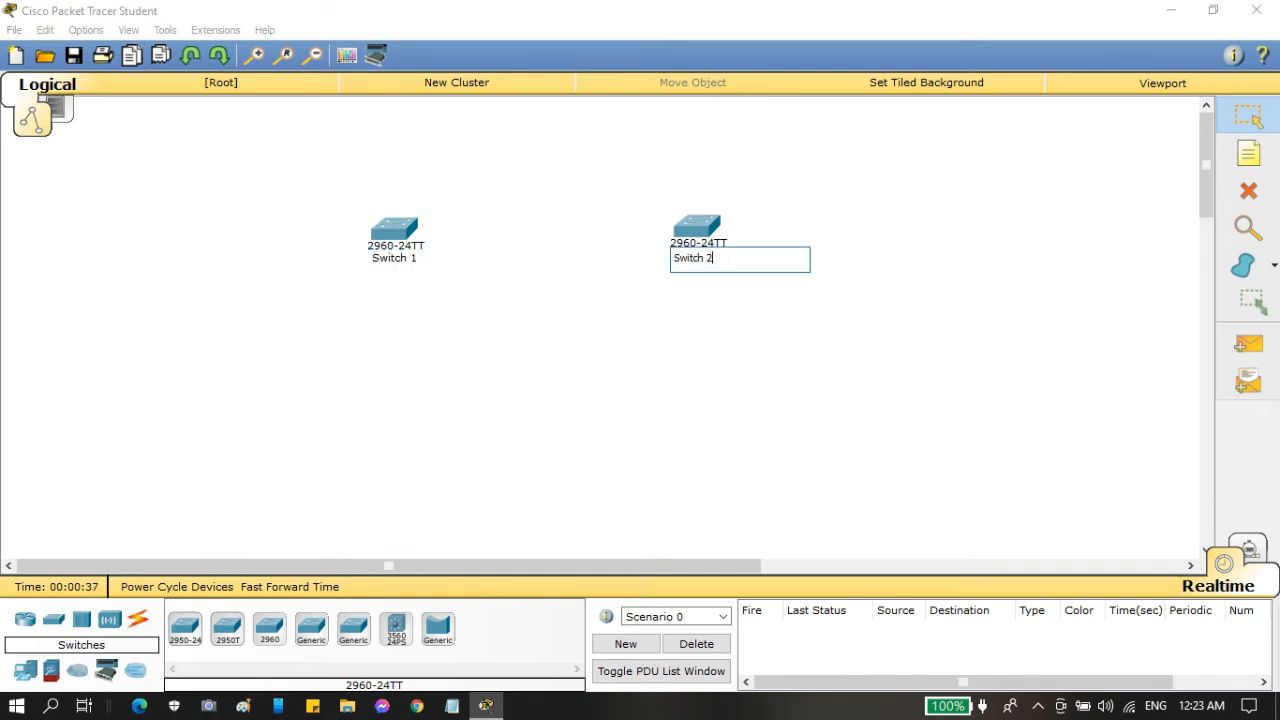
{"action": "left_click", "coordinate": [735, 319]}
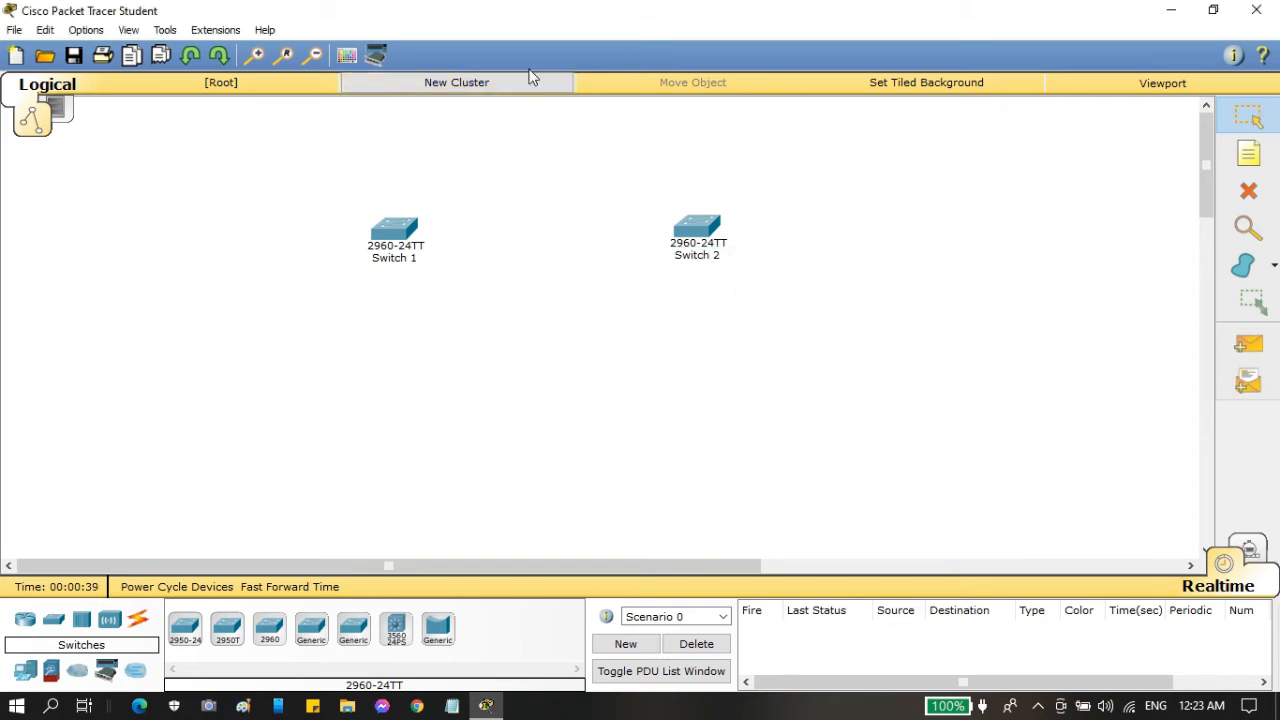
Inspect the physical device view and ports of Switch 1 and Switch 2.
{"action": "left_click", "coordinate": [397, 233]}
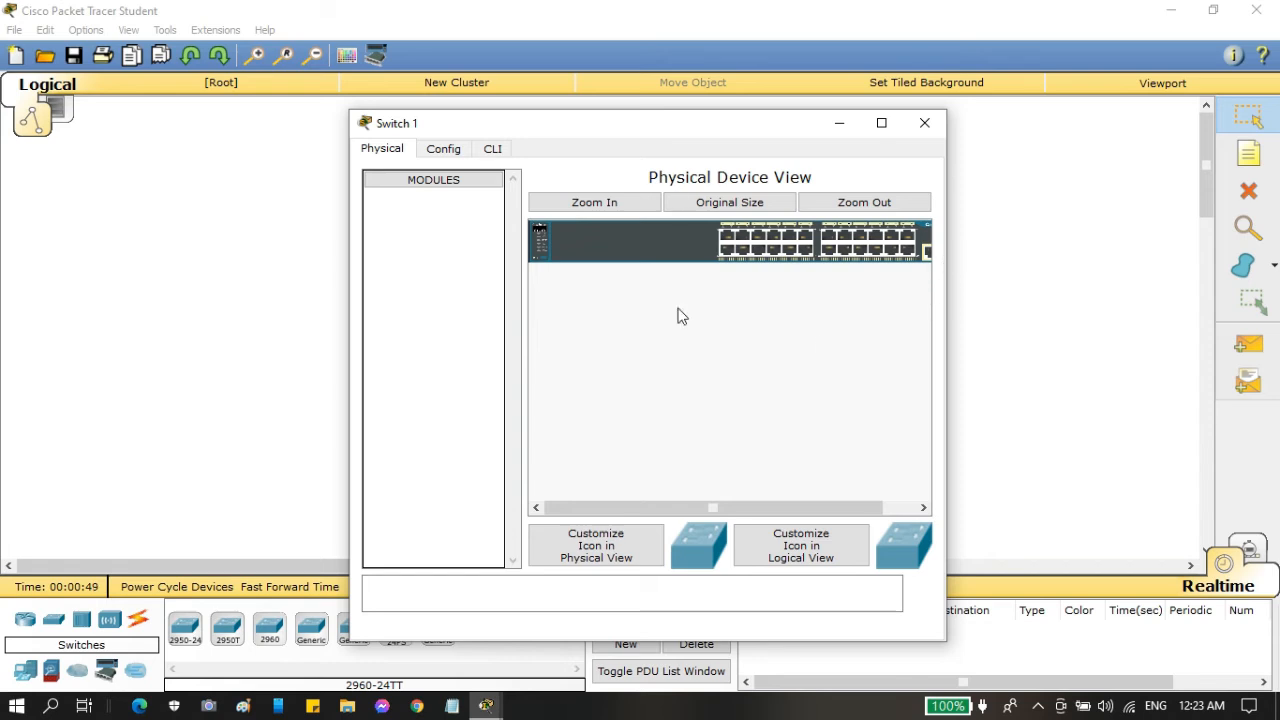
{"action": "left_click", "coordinate": [924, 122]}
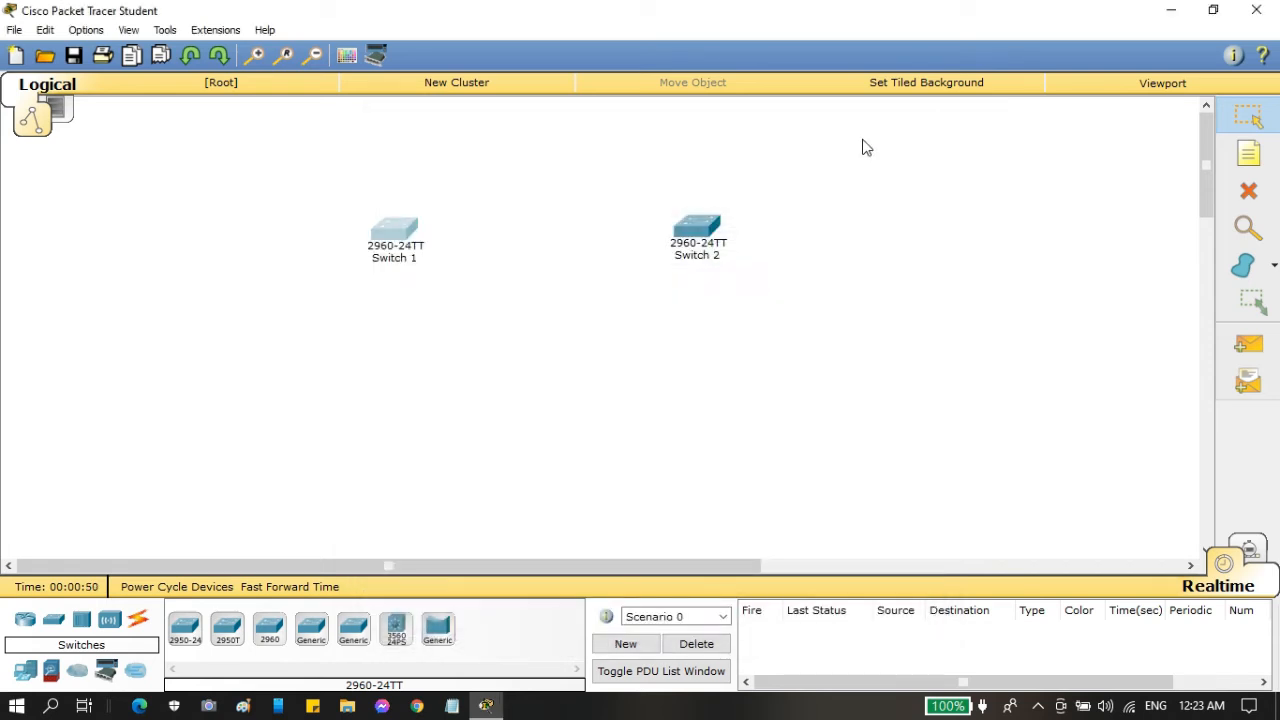
{"action": "left_click", "coordinate": [693, 236]}
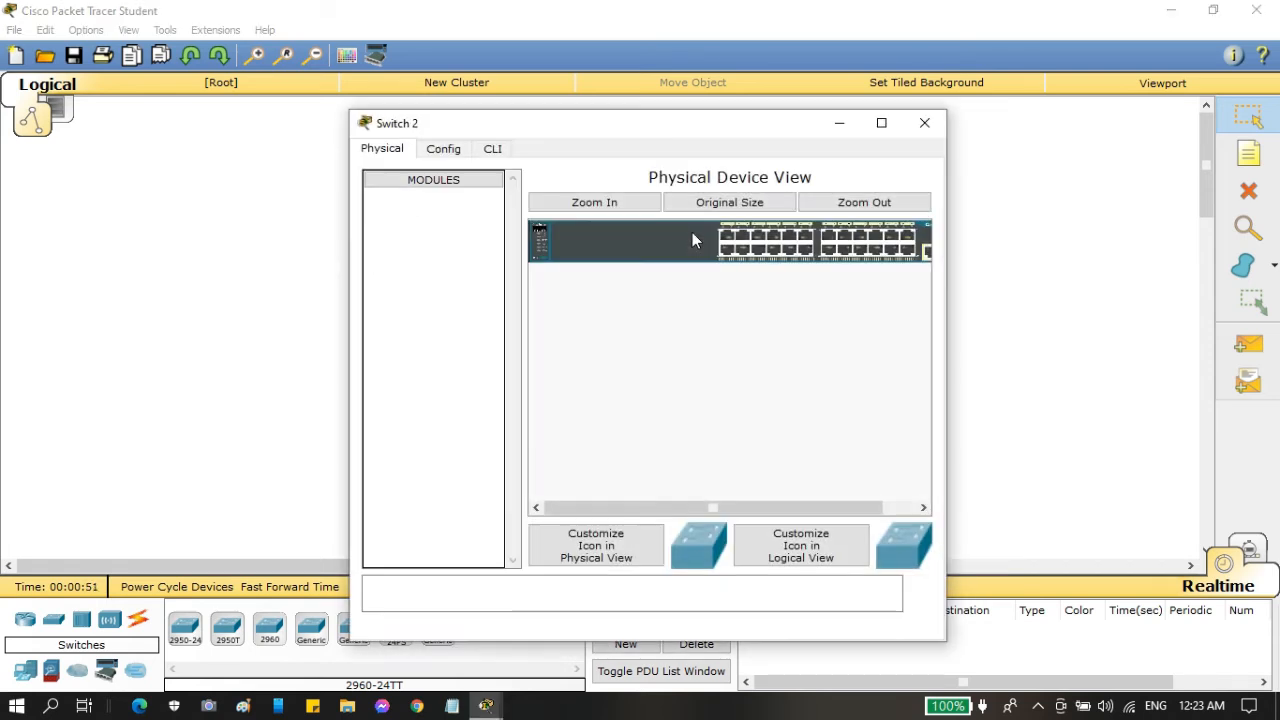
{"action": "left_click", "coordinate": [925, 123]}
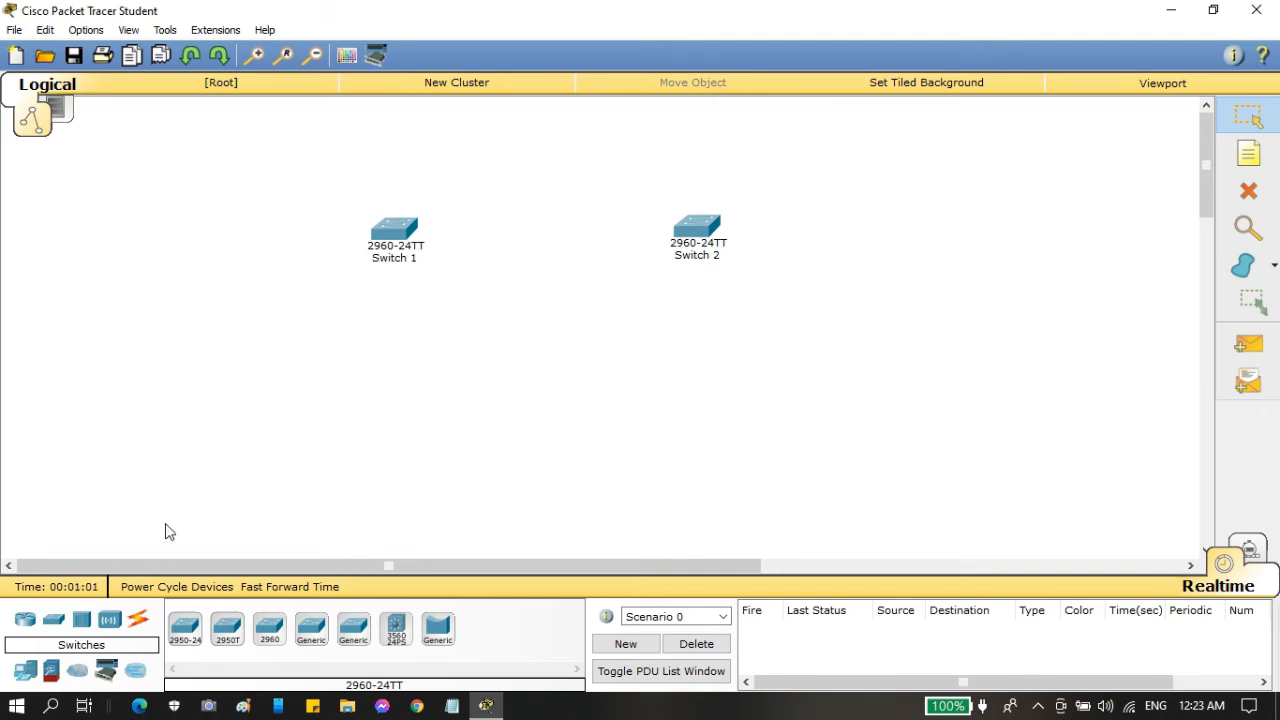
Place four generic PCs in an arc below Switch 1.
{"action": "left_click", "coordinate": [26, 672]}
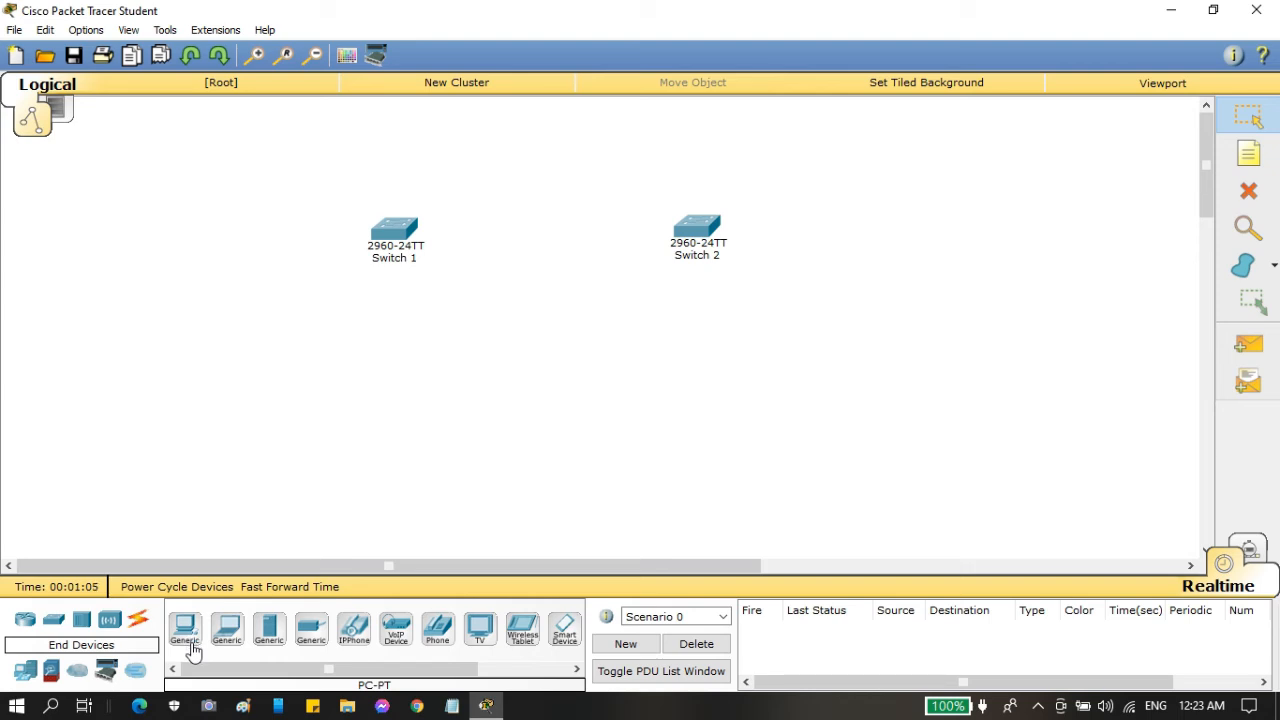
{"action": "left_click", "coordinate": [193, 648]}
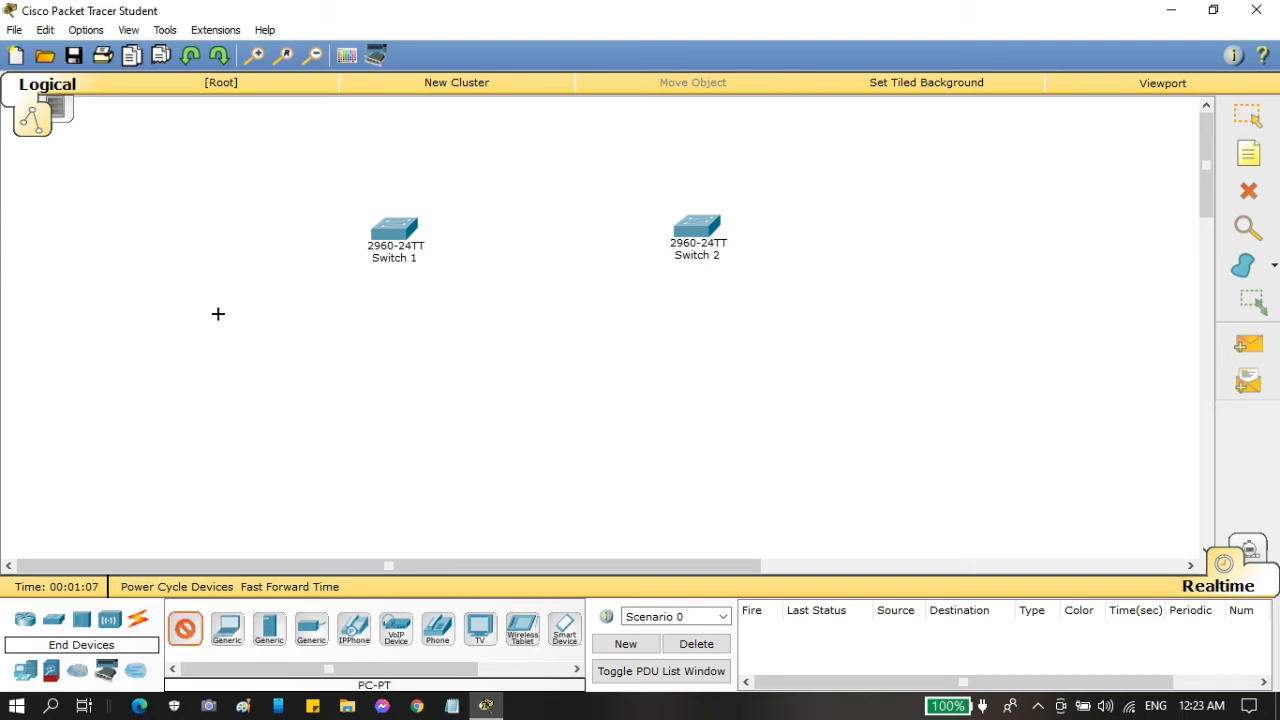
{"action": "left_click", "coordinate": [218, 313]}
{"action": "left_click", "coordinate": [185, 628]}
{"action": "left_click", "coordinate": [266, 382]}
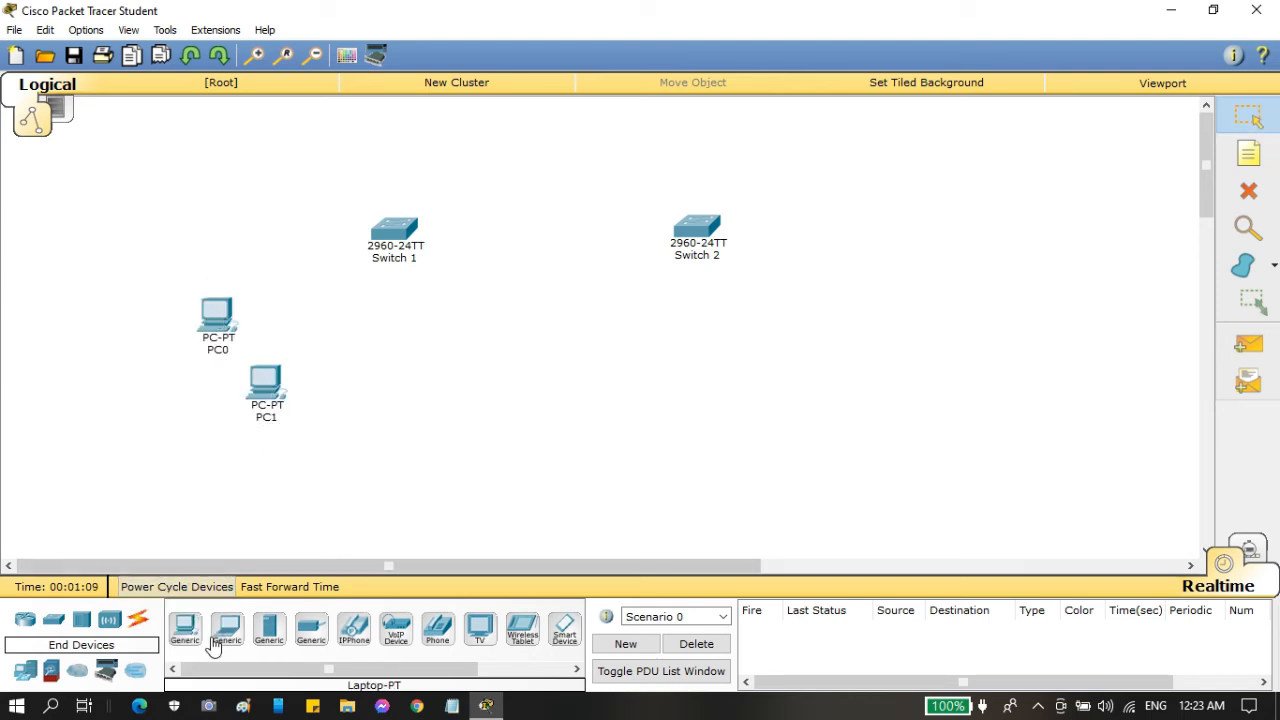
{"action": "left_click", "coordinate": [188, 630]}
{"action": "left_click", "coordinate": [361, 395]}
{"action": "left_click", "coordinate": [195, 622]}
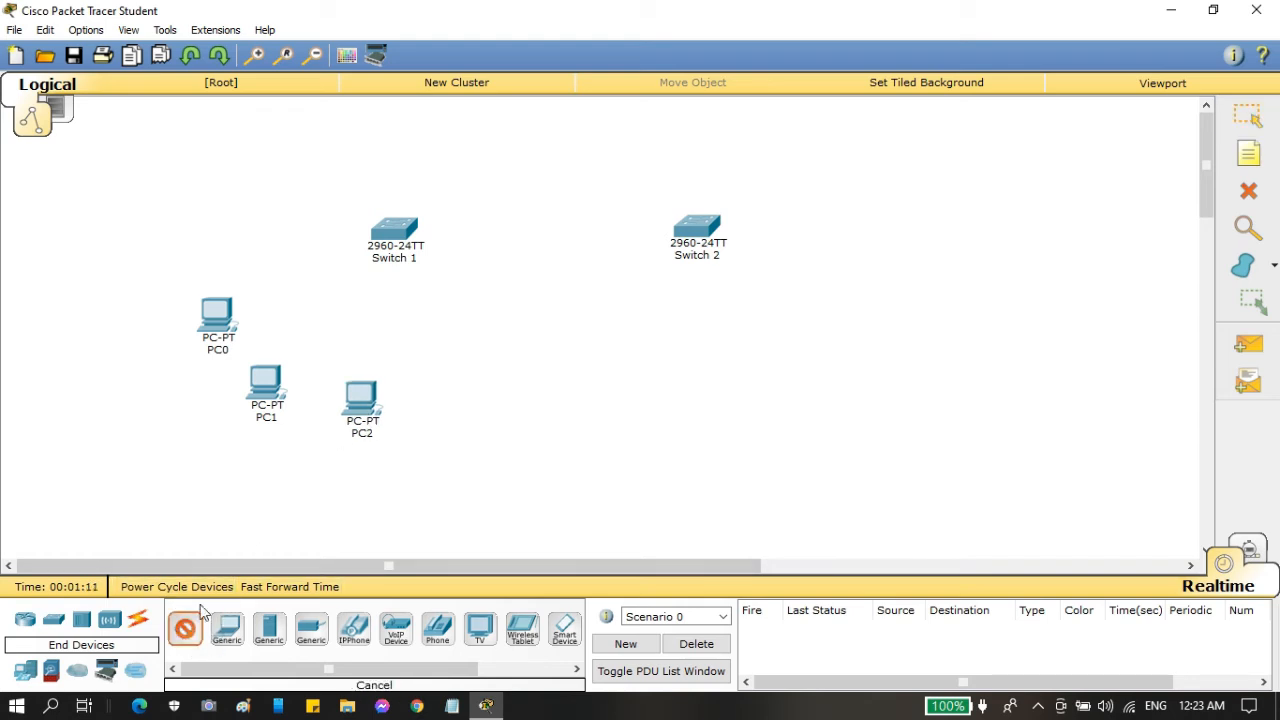
{"action": "left_click", "coordinate": [490, 316]}
Move Switch 1 to the left over its PCs and space PC1 and PC2 farther apart below it.
{"action": "left_click_drag", "start_coordinate": [400, 250], "coordinate": [345, 248]}
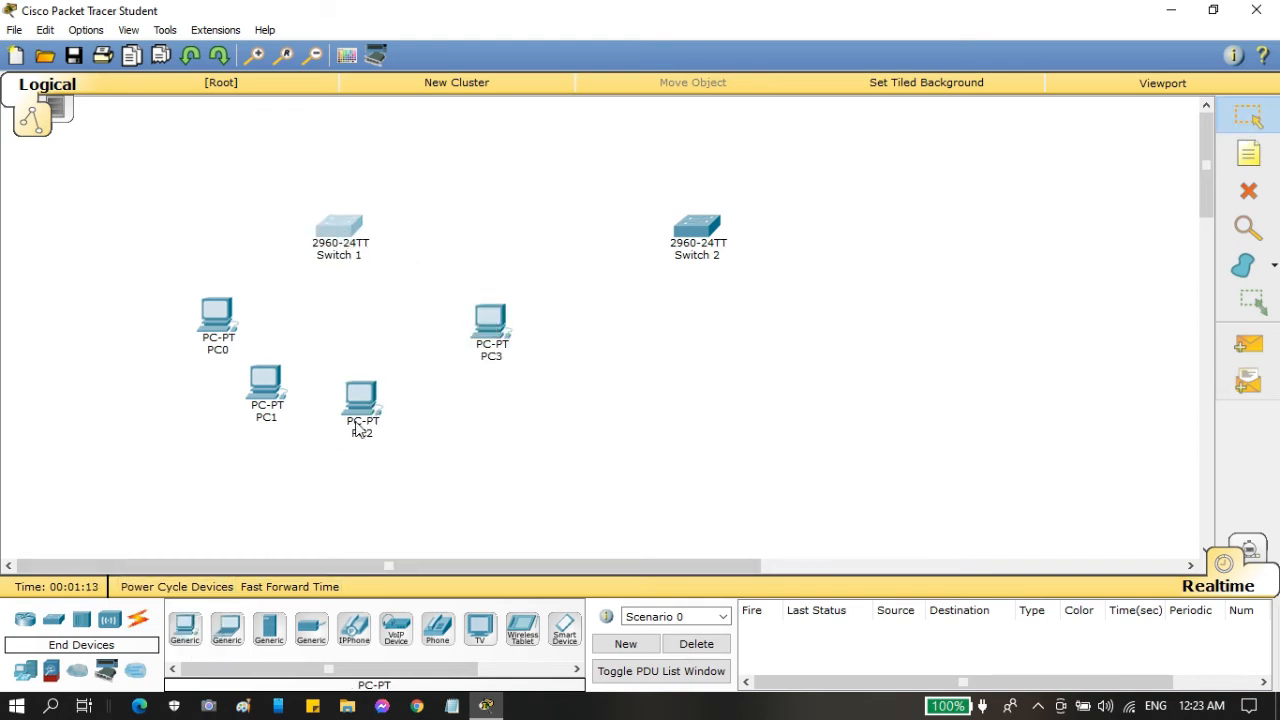
{"action": "left_click_drag", "start_coordinate": [358, 427], "coordinate": [372, 419]}
{"action": "left_click_drag", "start_coordinate": [268, 412], "coordinate": [274, 431]}
{"action": "left_click_drag", "start_coordinate": [378, 398], "coordinate": [389, 412]}
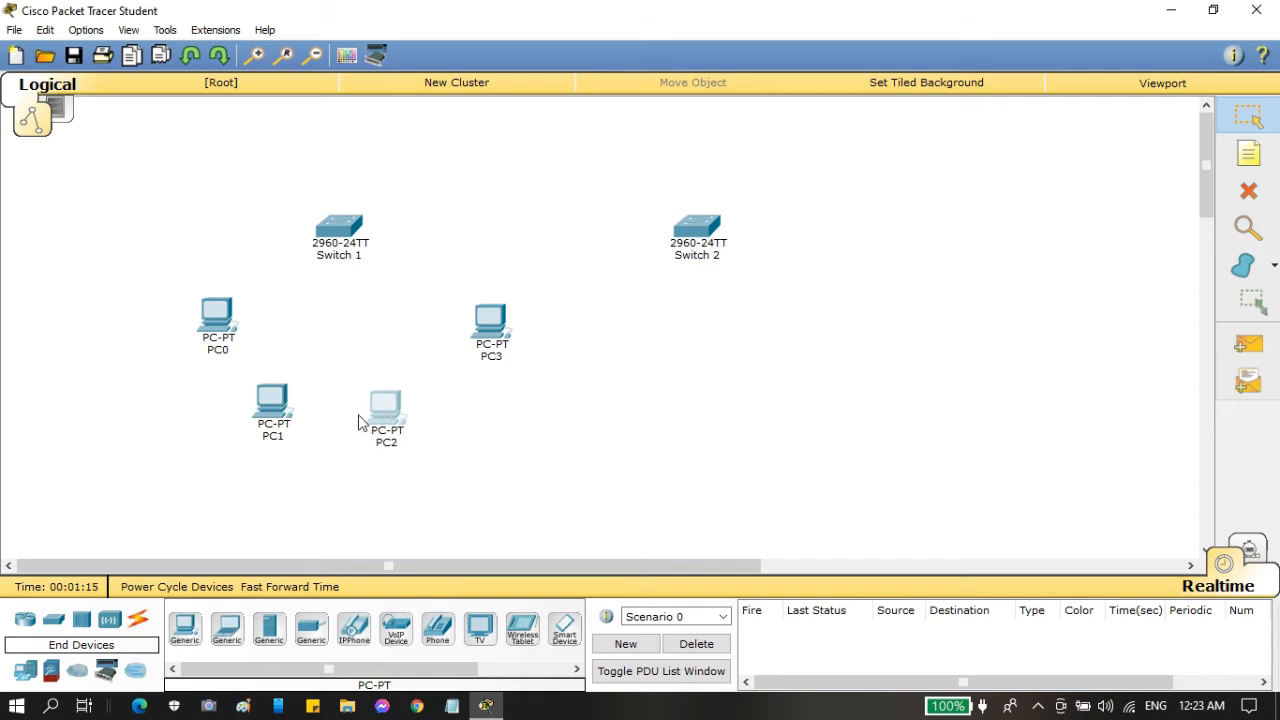
Place four more generic PCs in an arc below Switch 2.
{"action": "left_click", "coordinate": [189, 630]}
{"action": "left_click", "coordinate": [607, 330]}
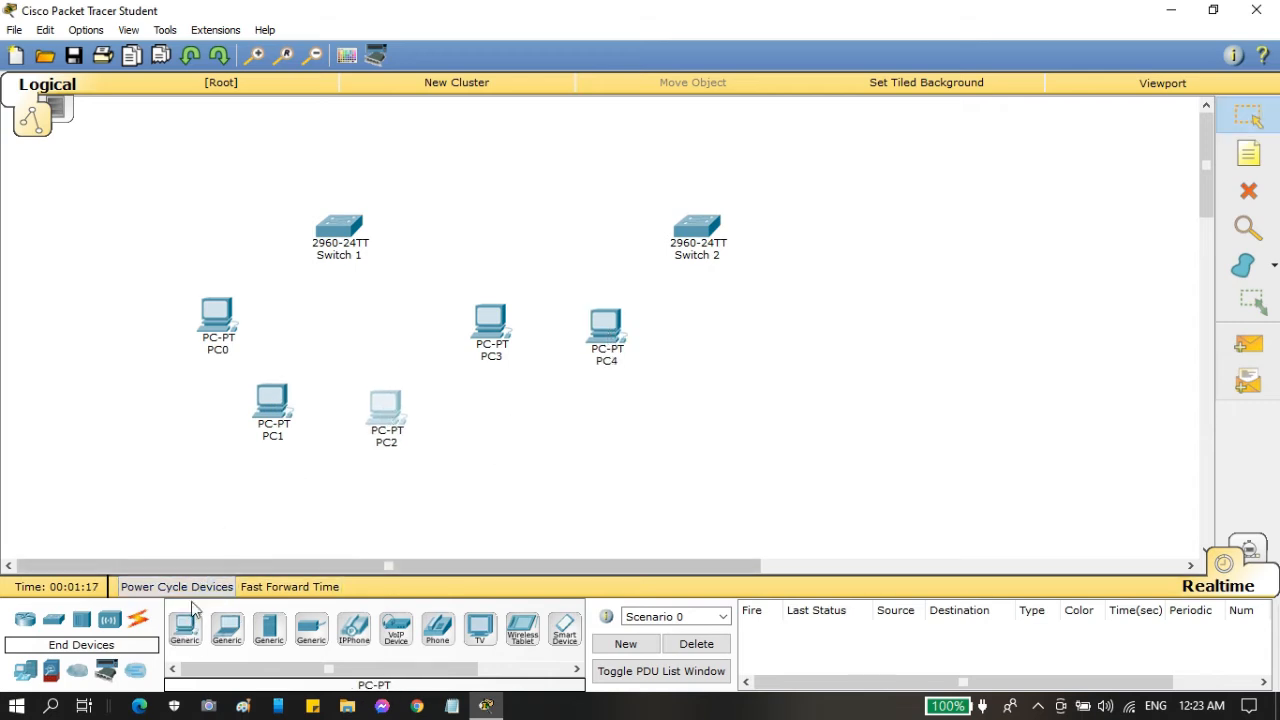
{"action": "left_click", "coordinate": [186, 628]}
{"action": "left_click", "coordinate": [656, 410]}
{"action": "left_click", "coordinate": [185, 628]}
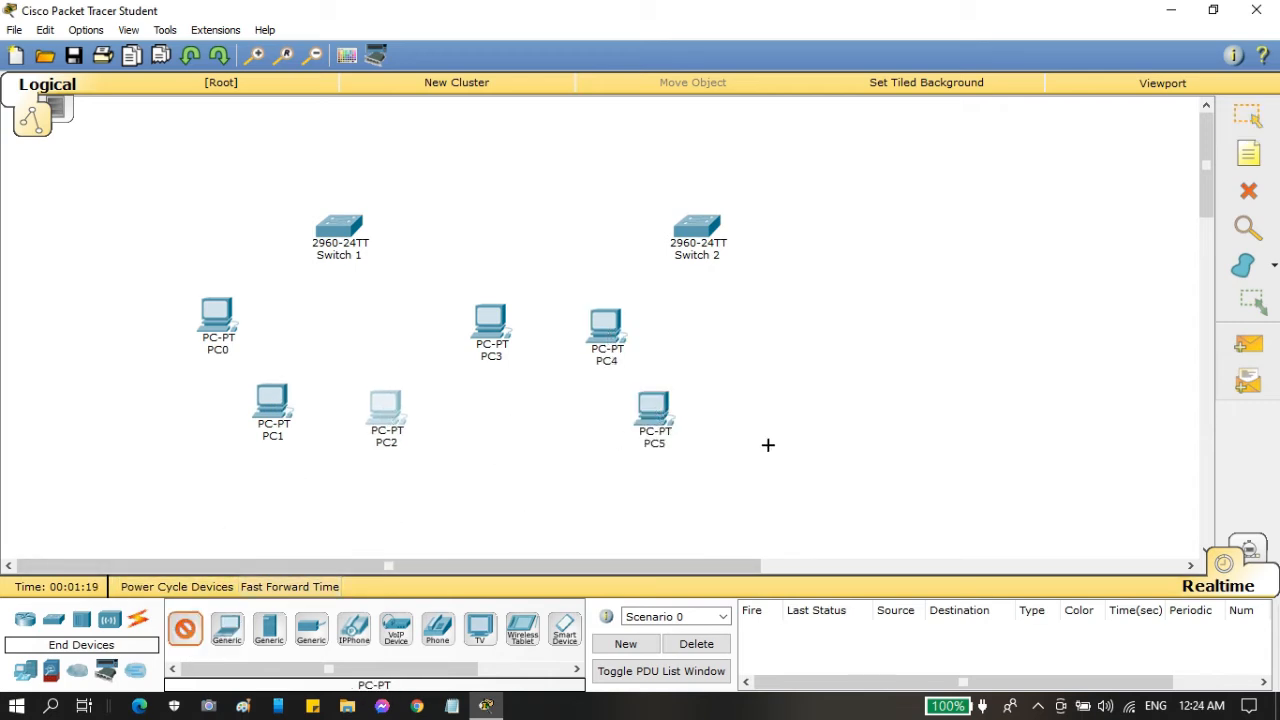
{"action": "left_click", "coordinate": [742, 418]}
{"action": "left_click", "coordinate": [185, 628]}
{"action": "left_click", "coordinate": [828, 340]}
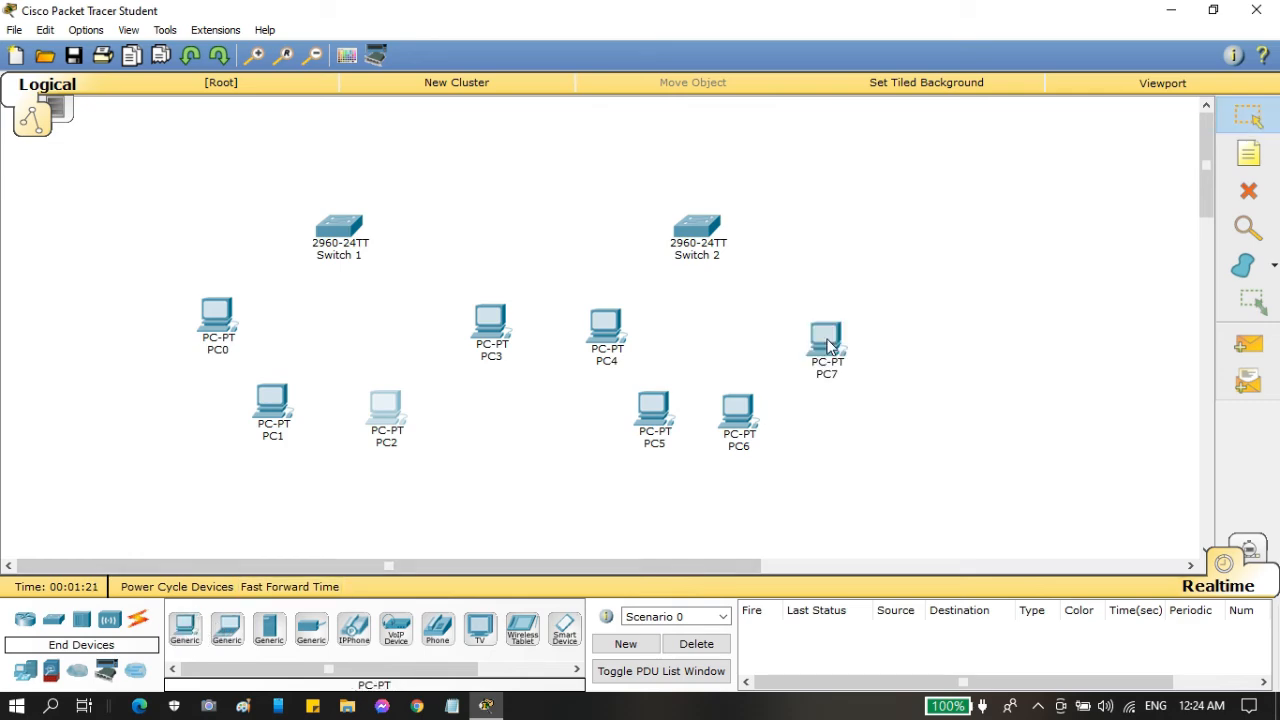
Shift PC3 slightly left, away from PC4, and nudge Switch 2 up and to the right.
{"action": "left_click", "coordinate": [606, 328]}
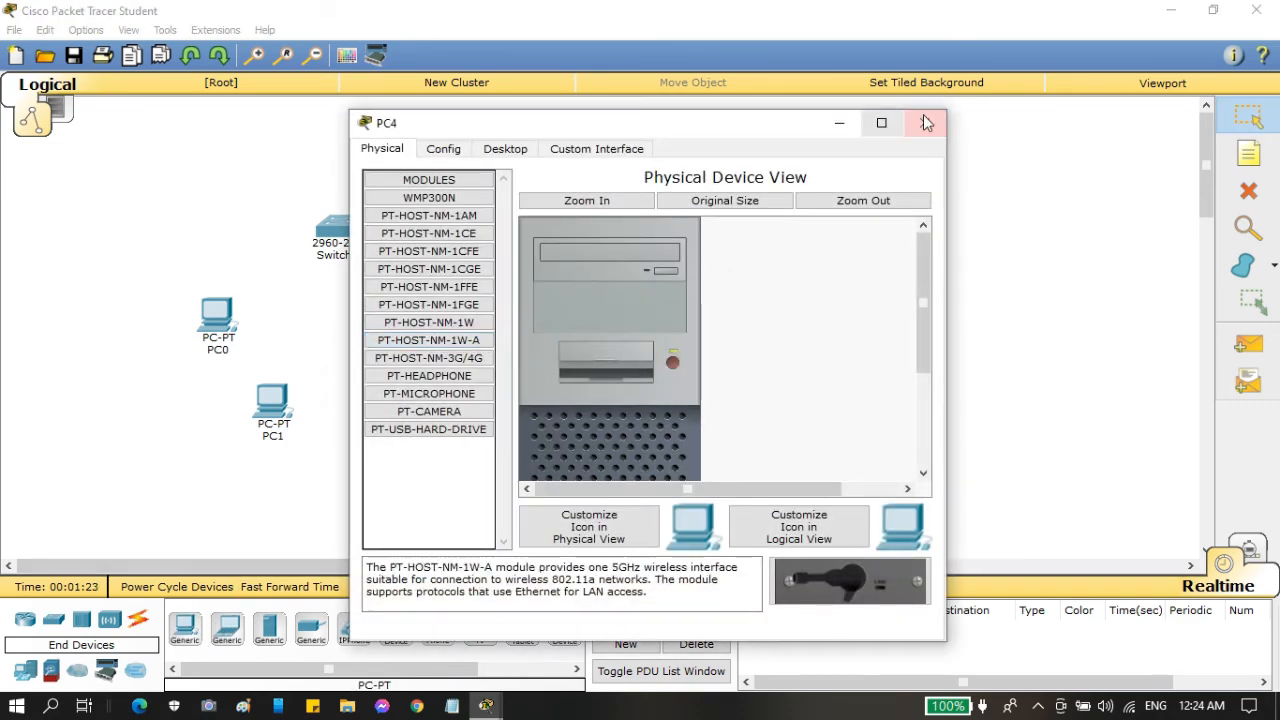
{"action": "left_click", "coordinate": [926, 122]}
{"action": "left_click", "coordinate": [477, 325]}
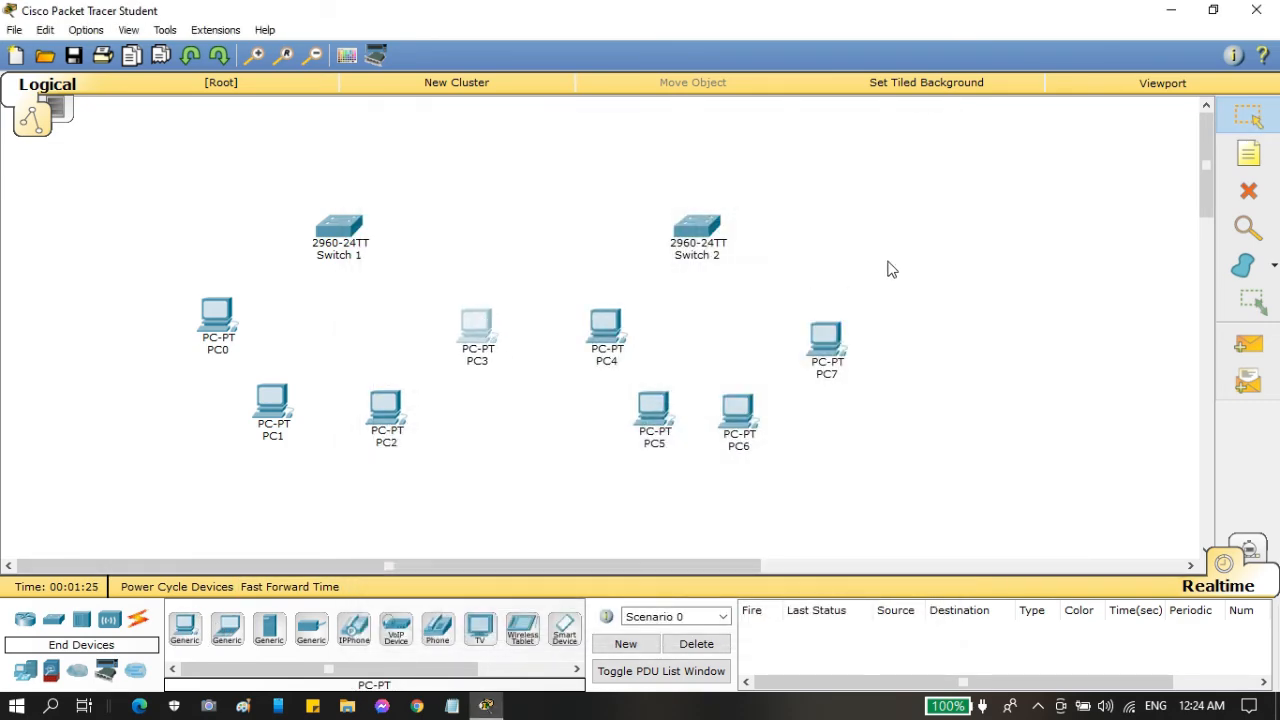
{"action": "left_click_drag", "start_coordinate": [720, 238], "coordinate": [730, 231]}
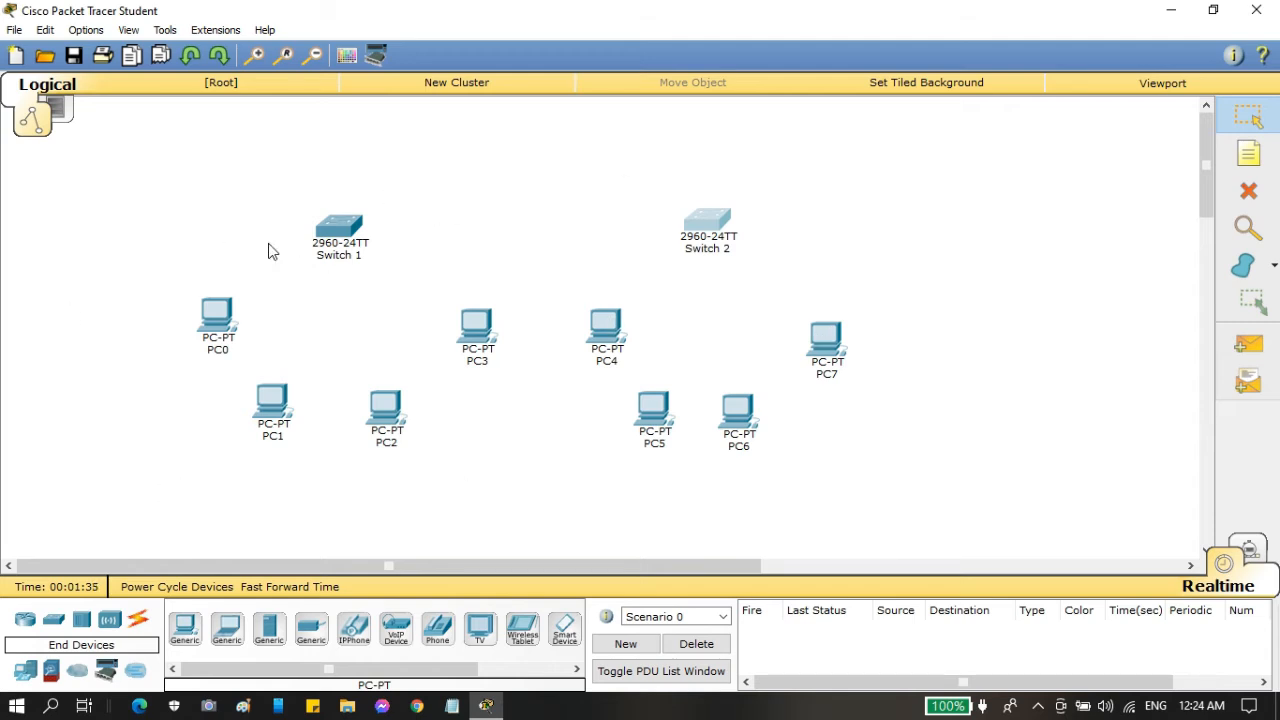
Assign the static IP address 10.10.10.1 to PC0 and rename the PC as 10.10.10.1.
{"action": "left_click", "coordinate": [222, 322]}
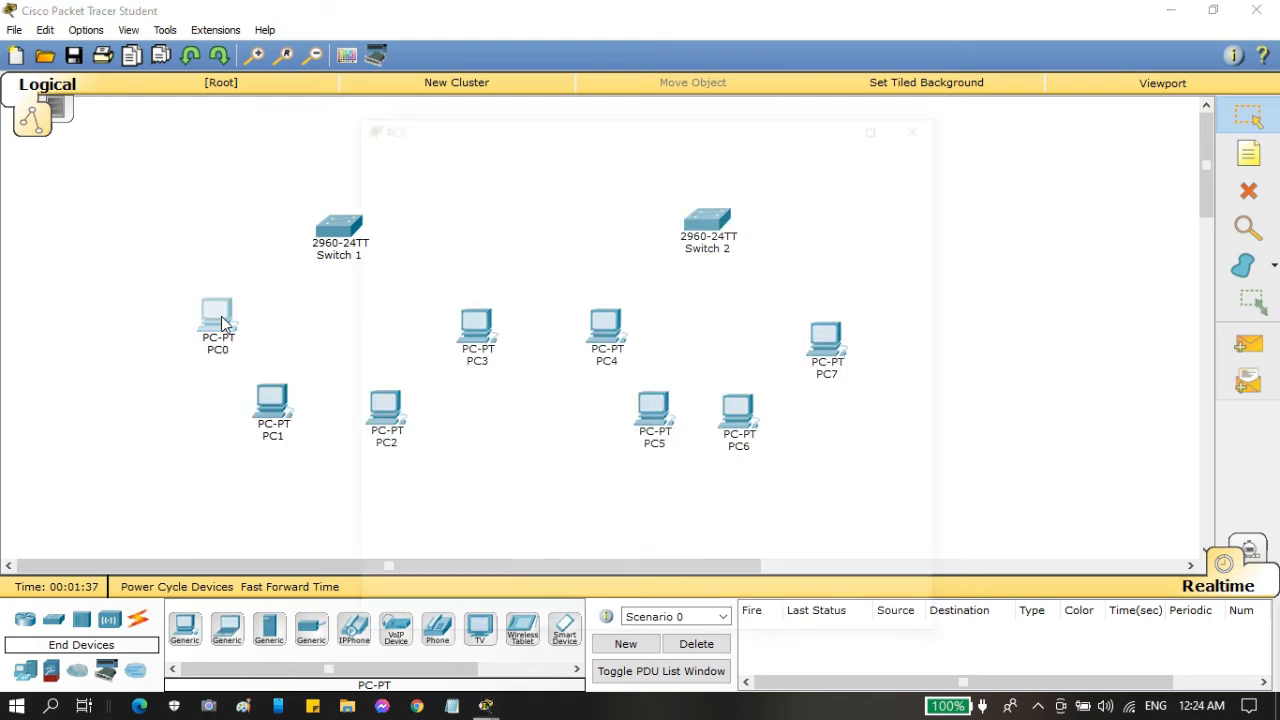
{"action": "left_click", "coordinate": [508, 150]}
{"action": "left_click", "coordinate": [422, 210]}
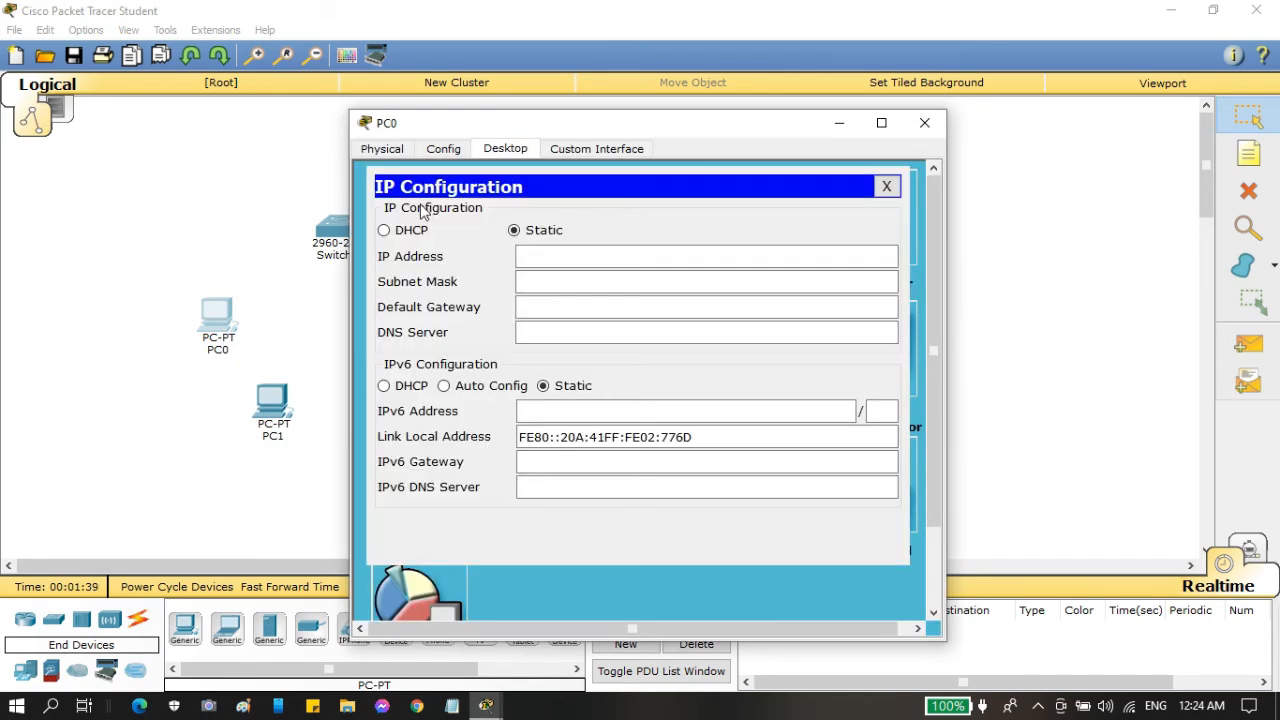
{"action": "left_click", "coordinate": [590, 256]}
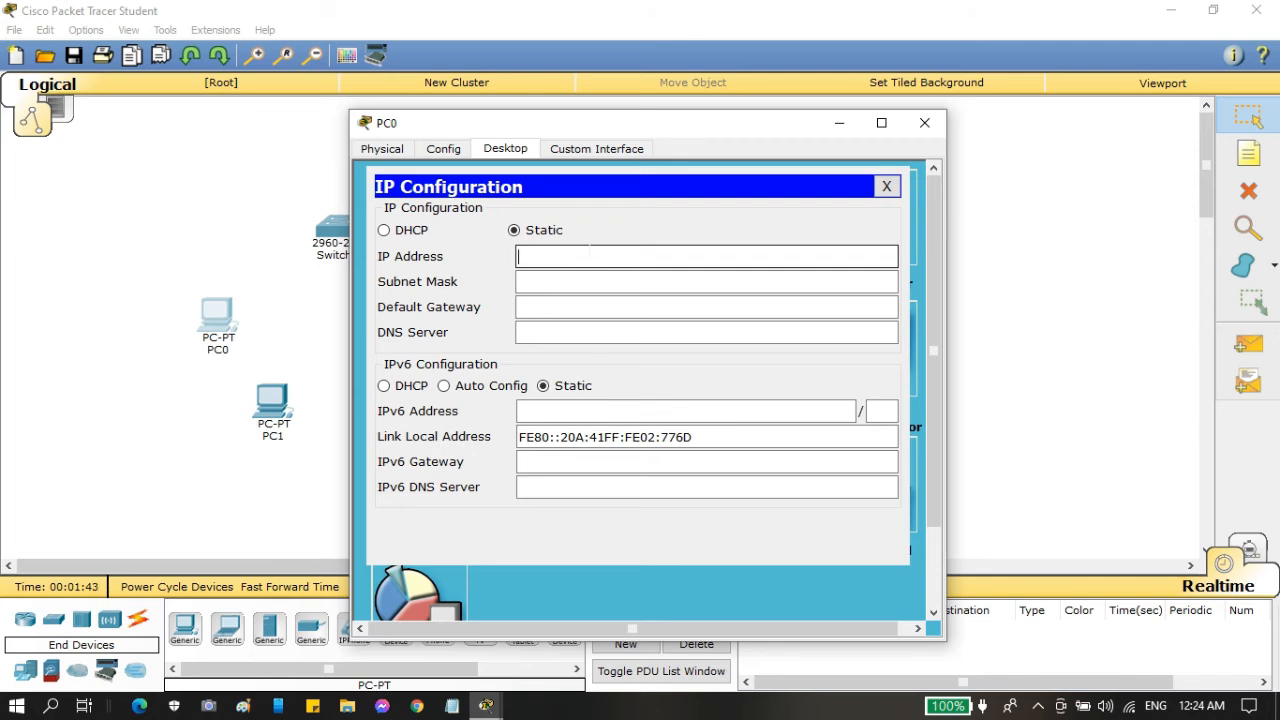
{"action": "type", "text": "10.10.10.1"}
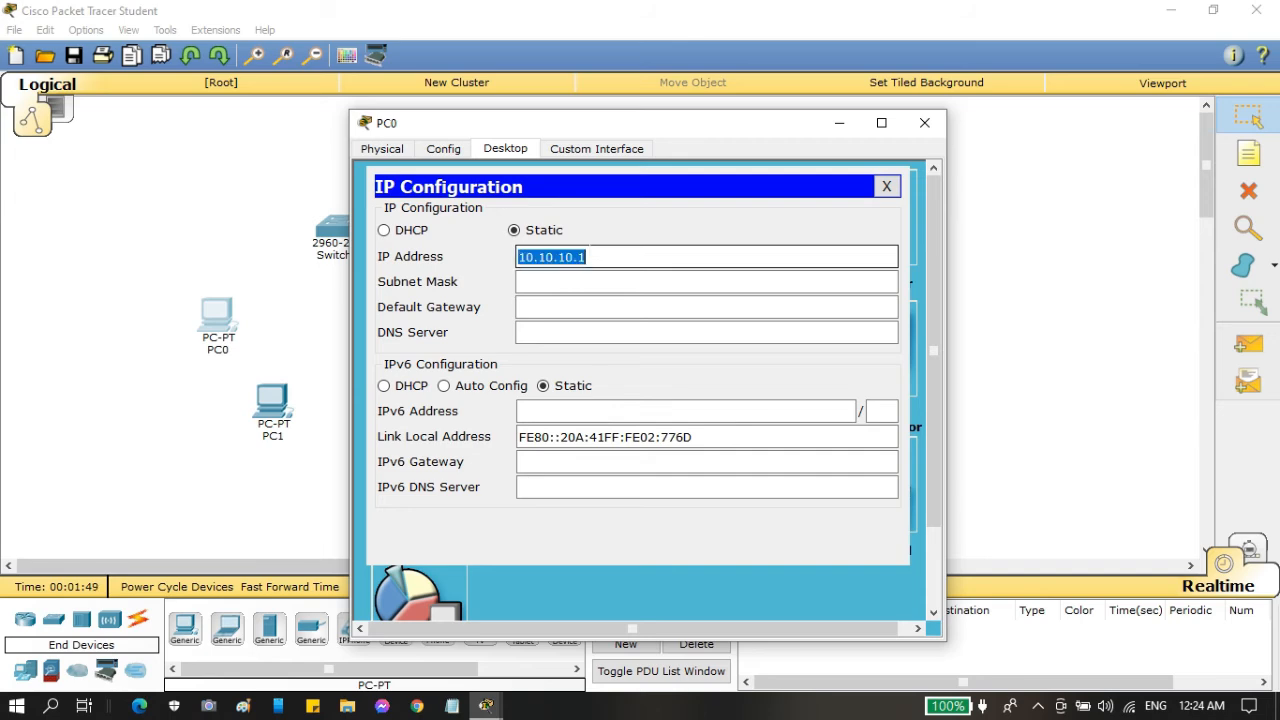
{"action": "left_click", "coordinate": [886, 186]}
{"action": "left_click", "coordinate": [950, 142]}
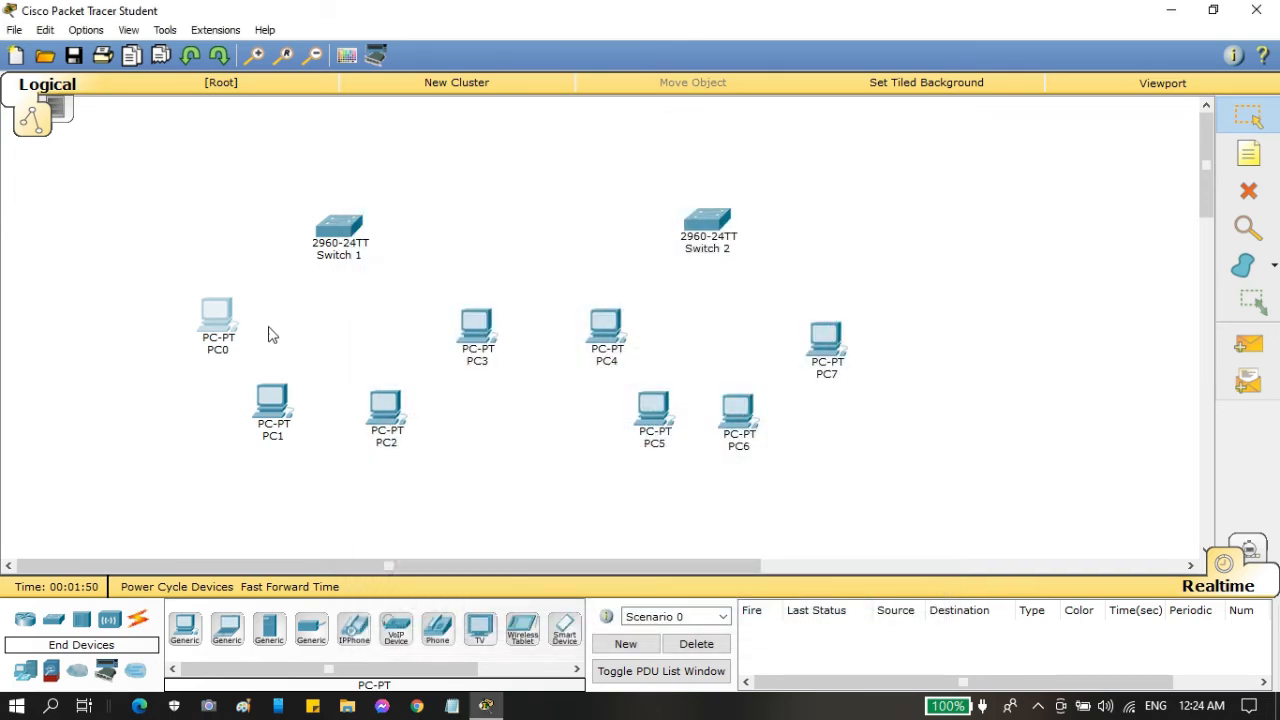
{"action": "left_click", "coordinate": [218, 352]}
{"action": "type", "text": "10.10.10.1"}
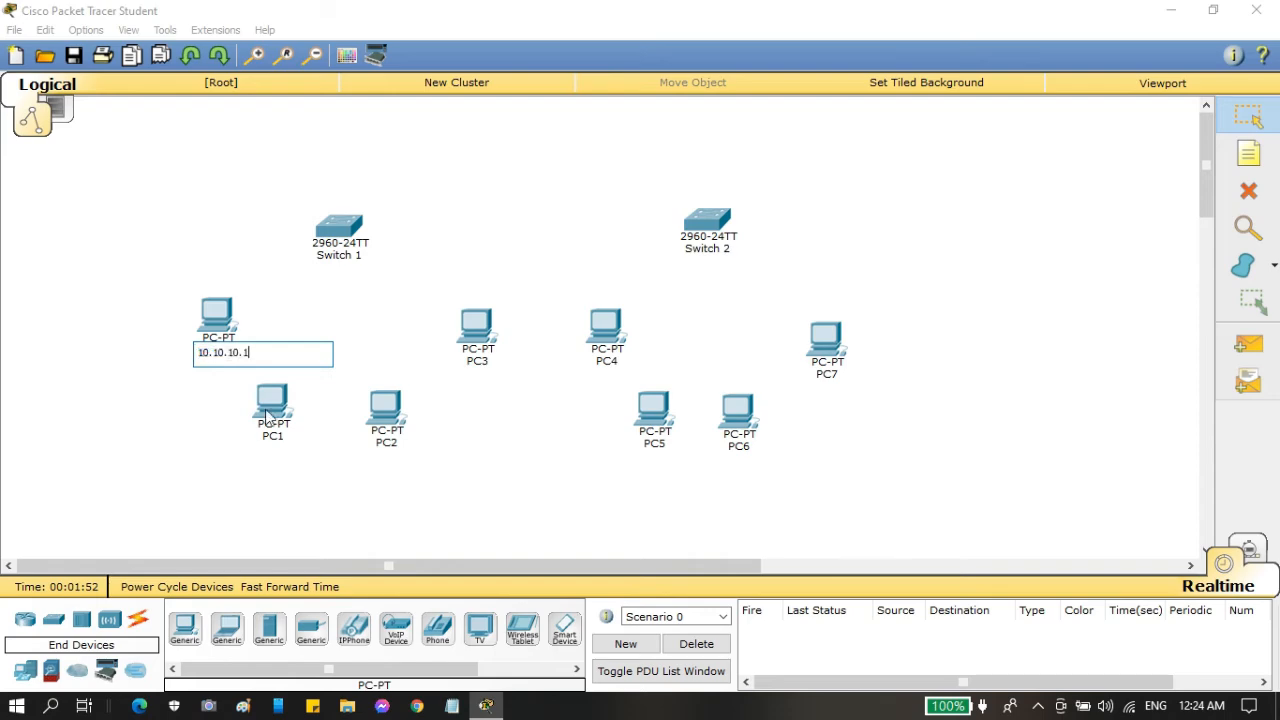
Assign the static IP address 10.10.10.2 to PC1 and rename the PC as 10.10.10.2.
{"action": "left_click", "coordinate": [273, 412]}
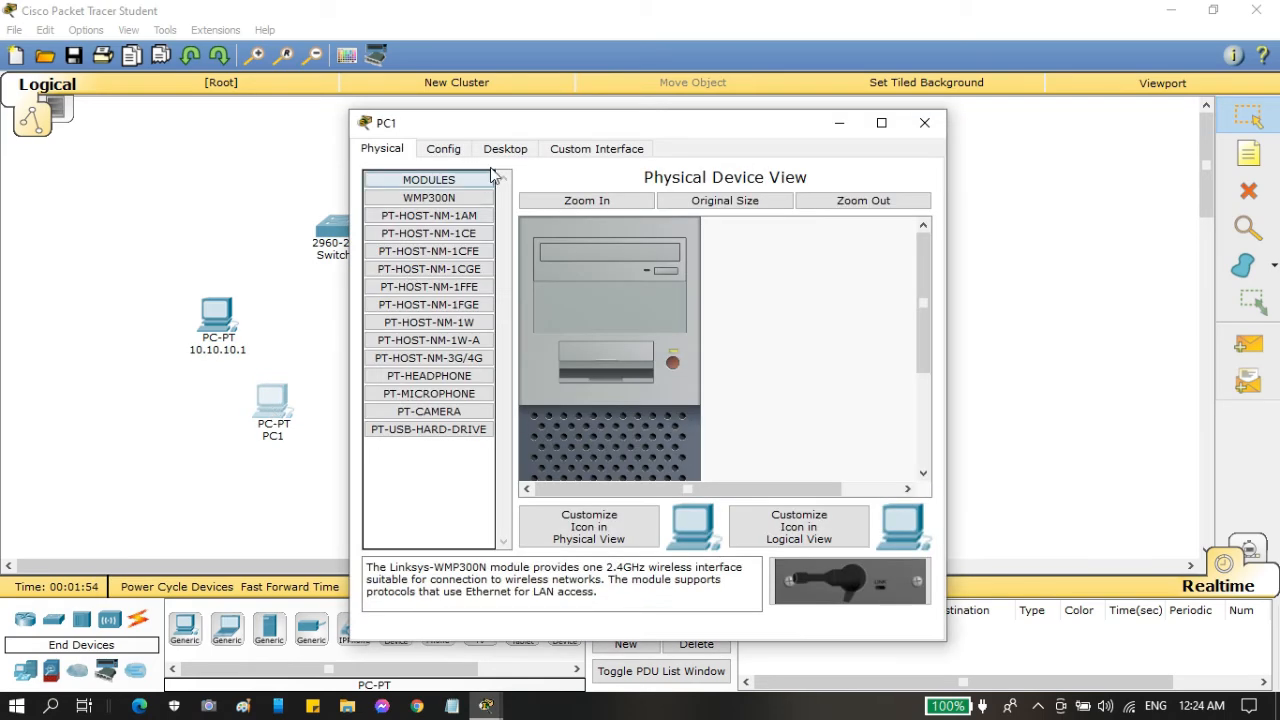
{"action": "left_click", "coordinate": [505, 148]}
{"action": "left_click", "coordinate": [415, 197]}
{"action": "left_click", "coordinate": [717, 254]}
{"action": "type", "text": "10.10.10.2"}
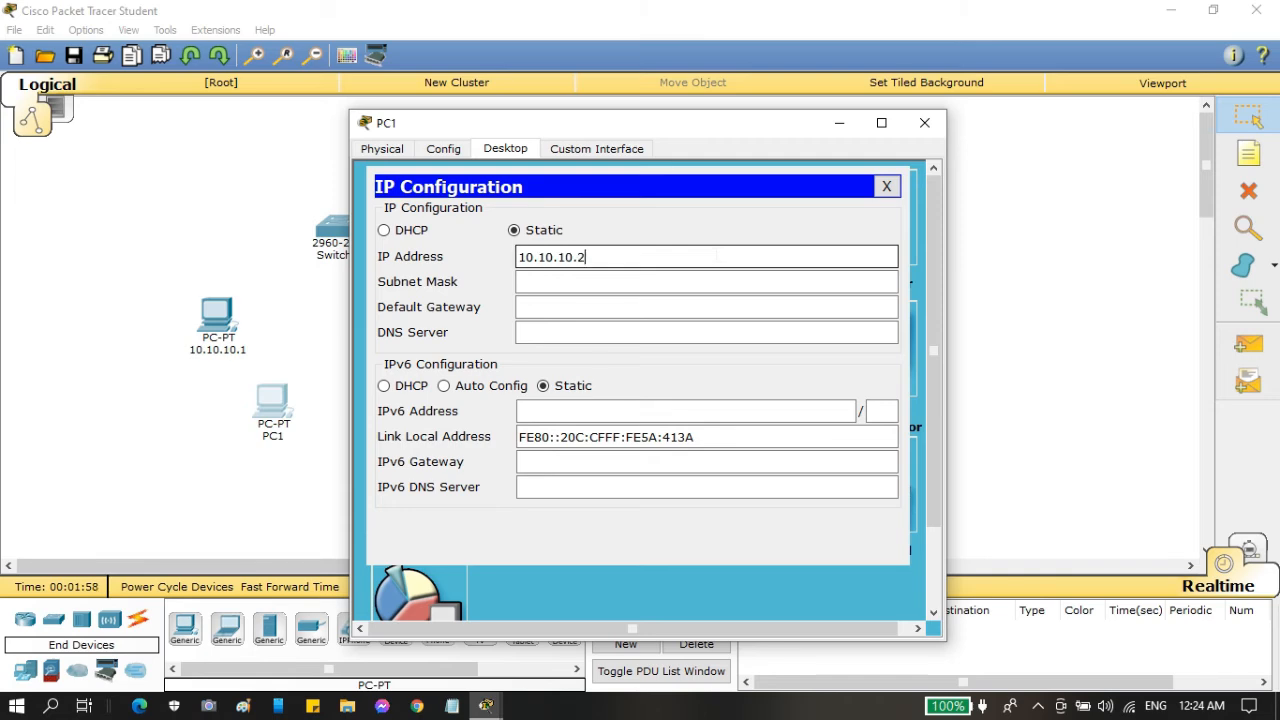
{"action": "key", "text": "ctrl+a"}
{"action": "left_click", "coordinate": [892, 184]}
{"action": "left_click", "coordinate": [924, 124]}
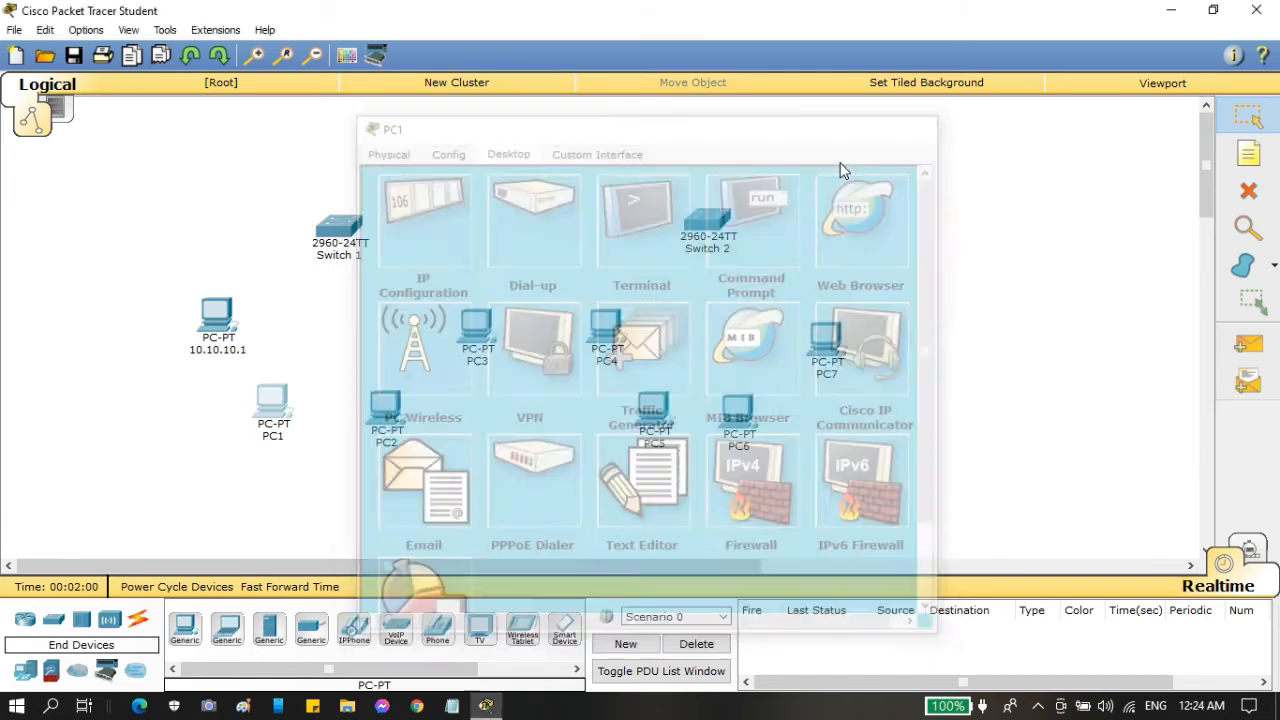
{"action": "left_click", "coordinate": [285, 437]}
{"action": "type", "text": "10.10.10.2"}
{"action": "left_click", "coordinate": [390, 458]}
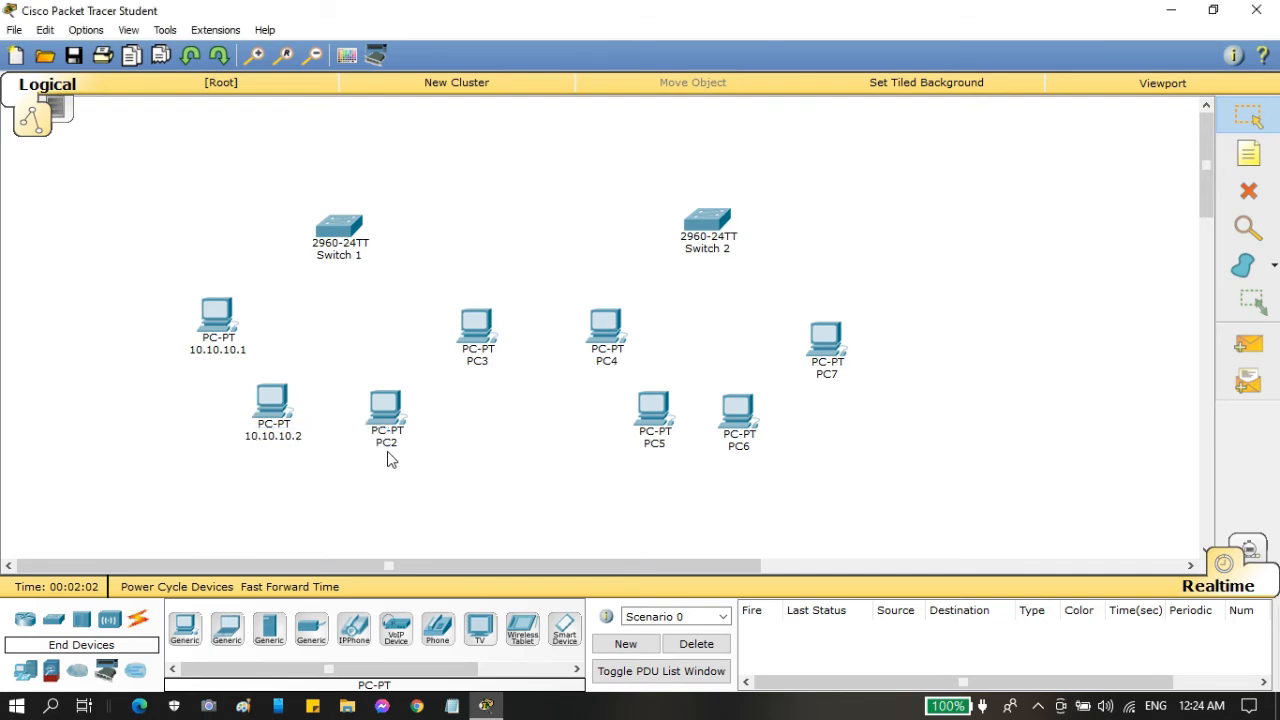
Assign the static IP address 10.10.10.3 to PC2 and copy the address.
{"action": "left_click", "coordinate": [385, 409]}
{"action": "left_click", "coordinate": [505, 148]}
{"action": "left_click", "coordinate": [425, 203]}
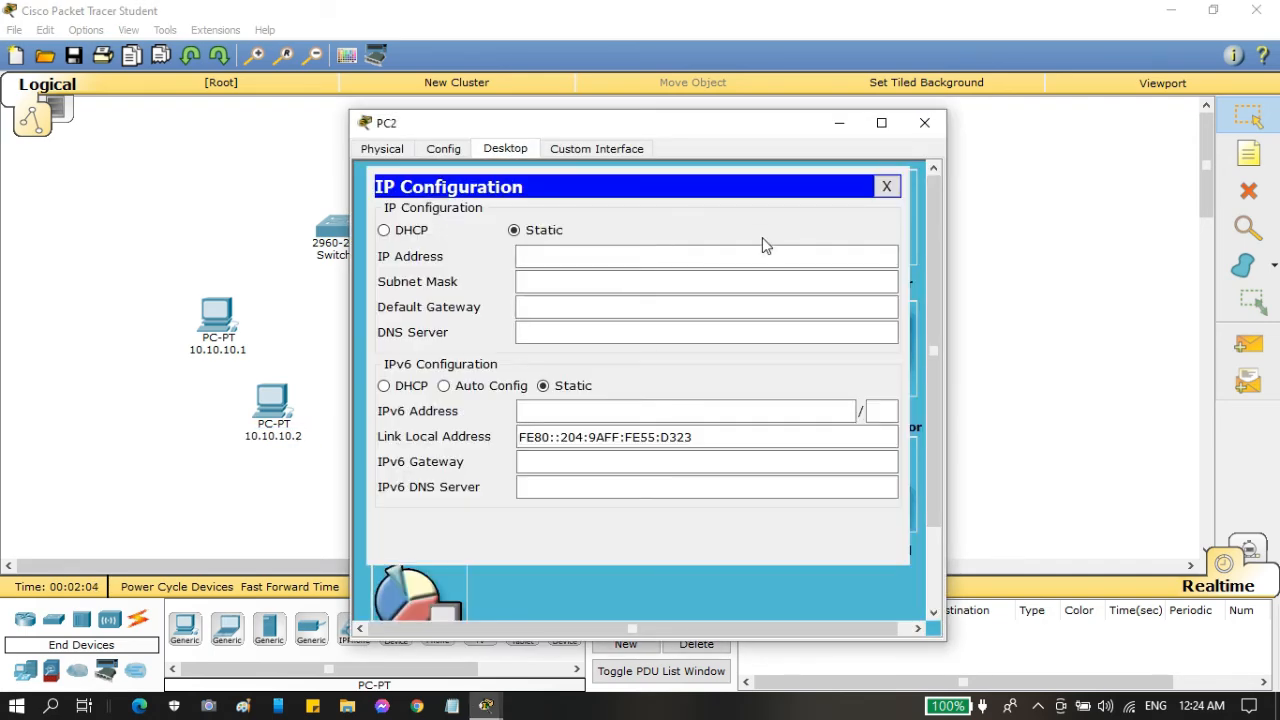
{"action": "left_click", "coordinate": [740, 257]}
{"action": "type", "text": "10.10.10.3"}
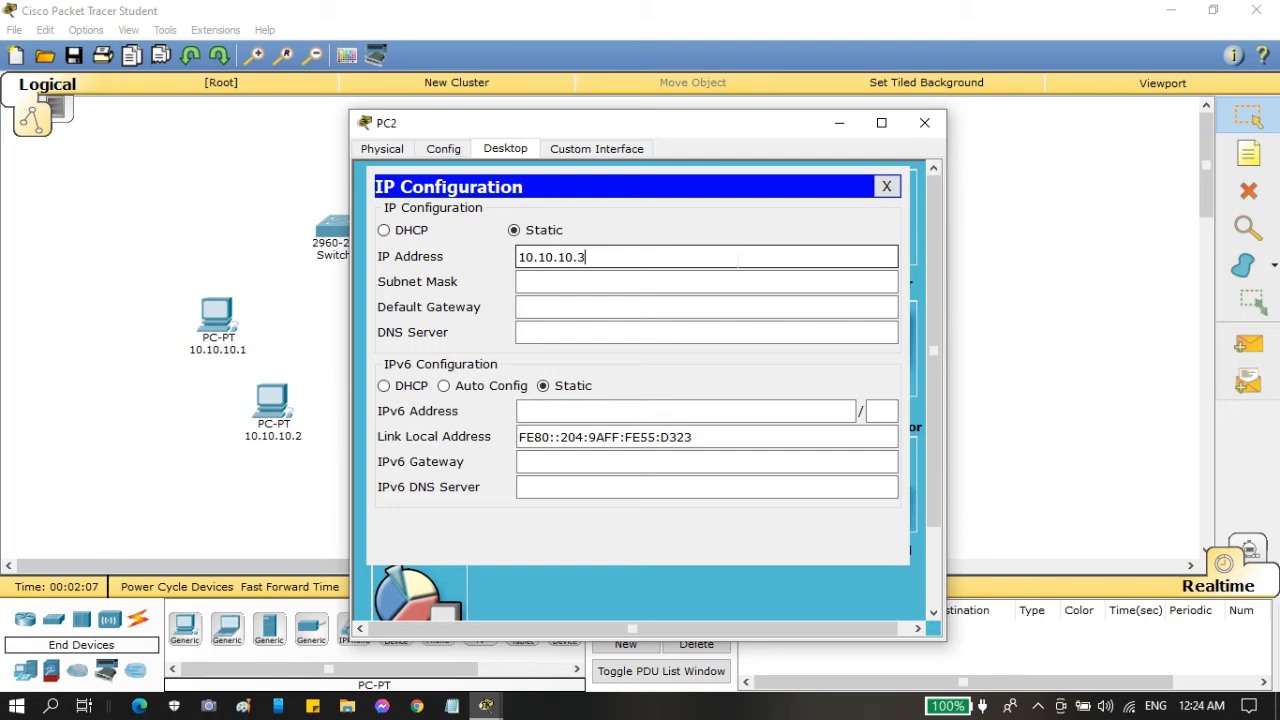
{"action": "key", "text": "ctrl+a"}
{"action": "key", "text": "ctrl+c"}
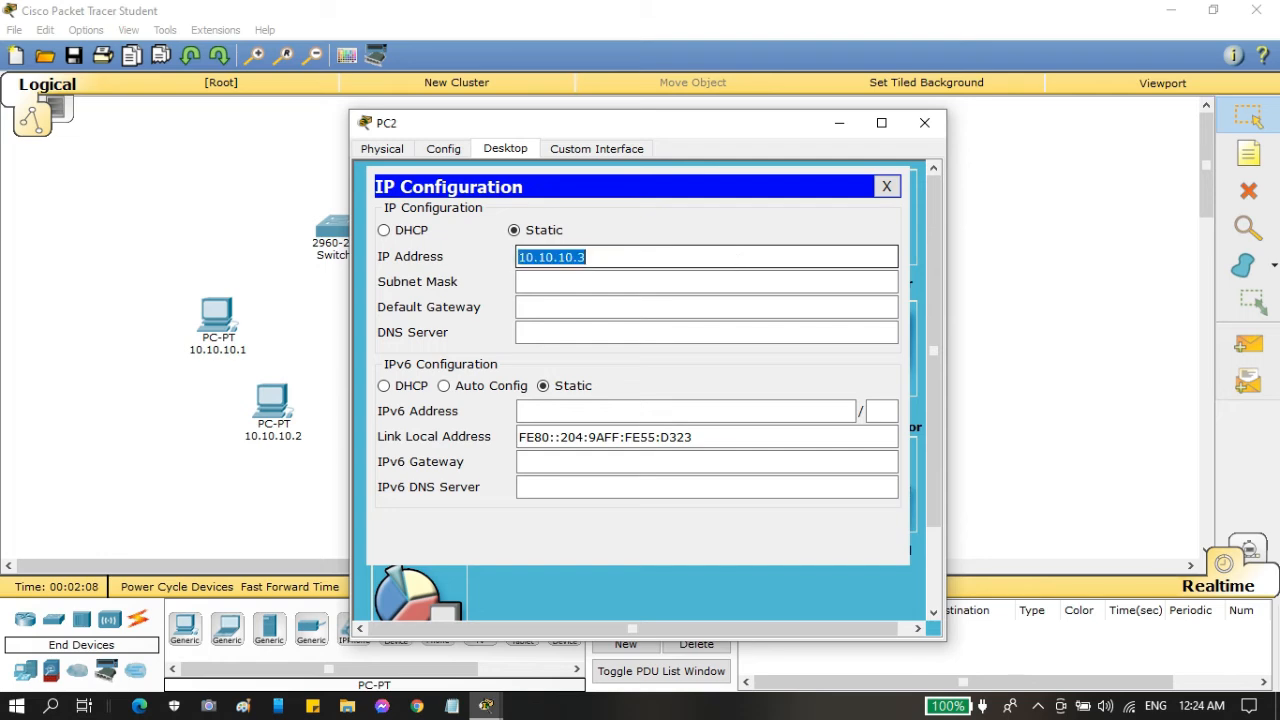
{"action": "key", "text": "Tab"}
{"action": "left_click", "coordinate": [886, 186]}
{"action": "left_click", "coordinate": [924, 122]}
Rename PC2 as 10.10.10.3 in the workspace.
{"action": "left_click", "coordinate": [401, 445]}
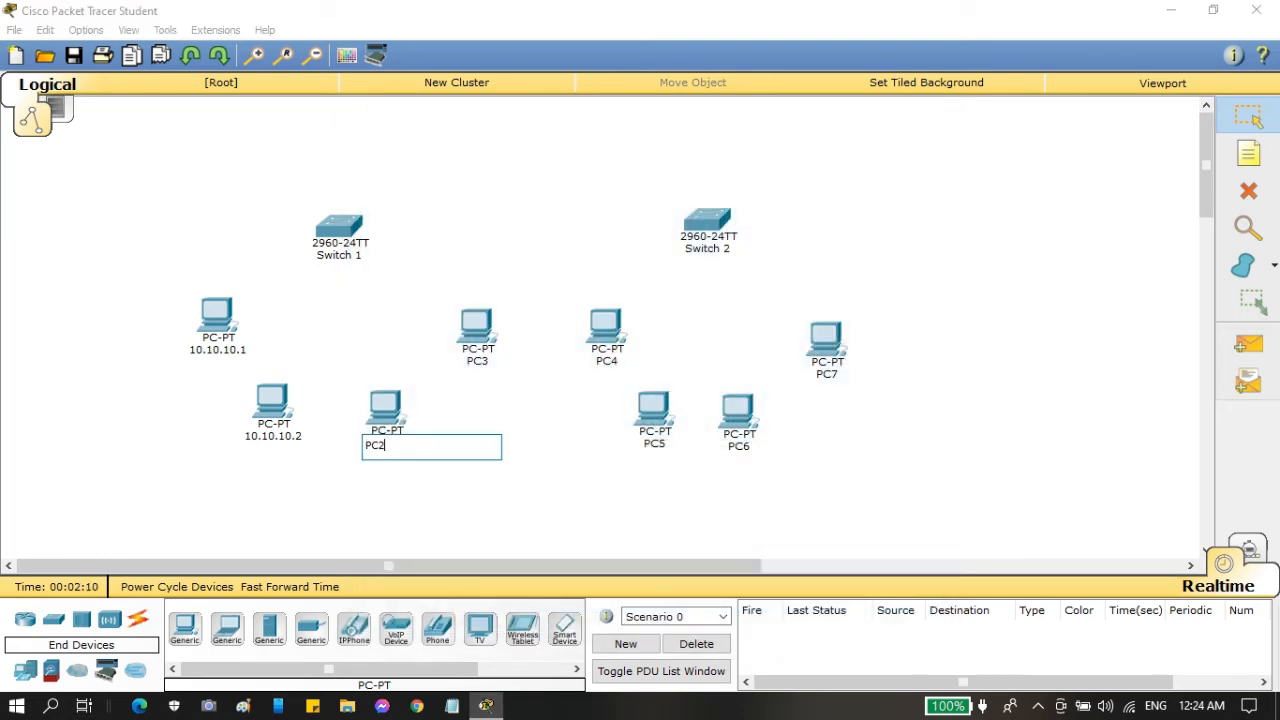
{"action": "key", "text": "ctrl+a"}
{"action": "key", "text": "ctrl+v"}
{"action": "key", "text": "Return"}
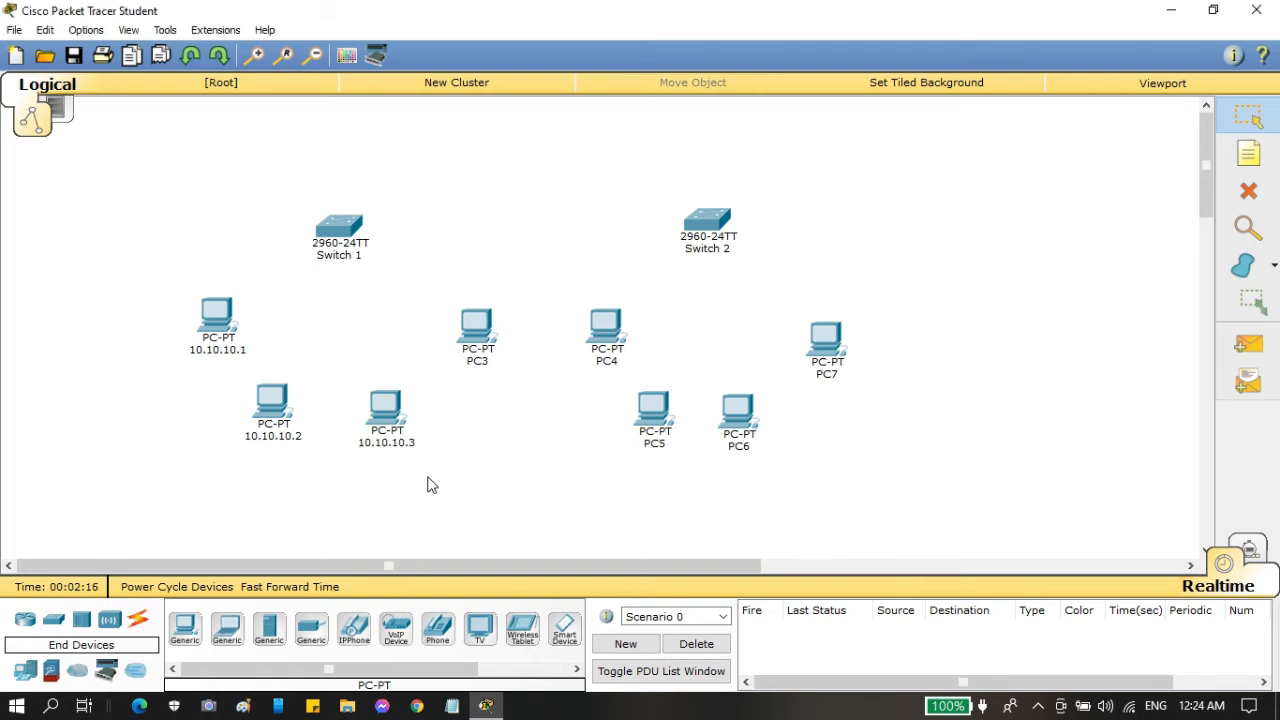
Assign the static IP address 10.10.10.4 to PC3 and rename the PC as 10.10.10.4.
{"action": "left_click", "coordinate": [477, 330]}
{"action": "left_click", "coordinate": [522, 149]}
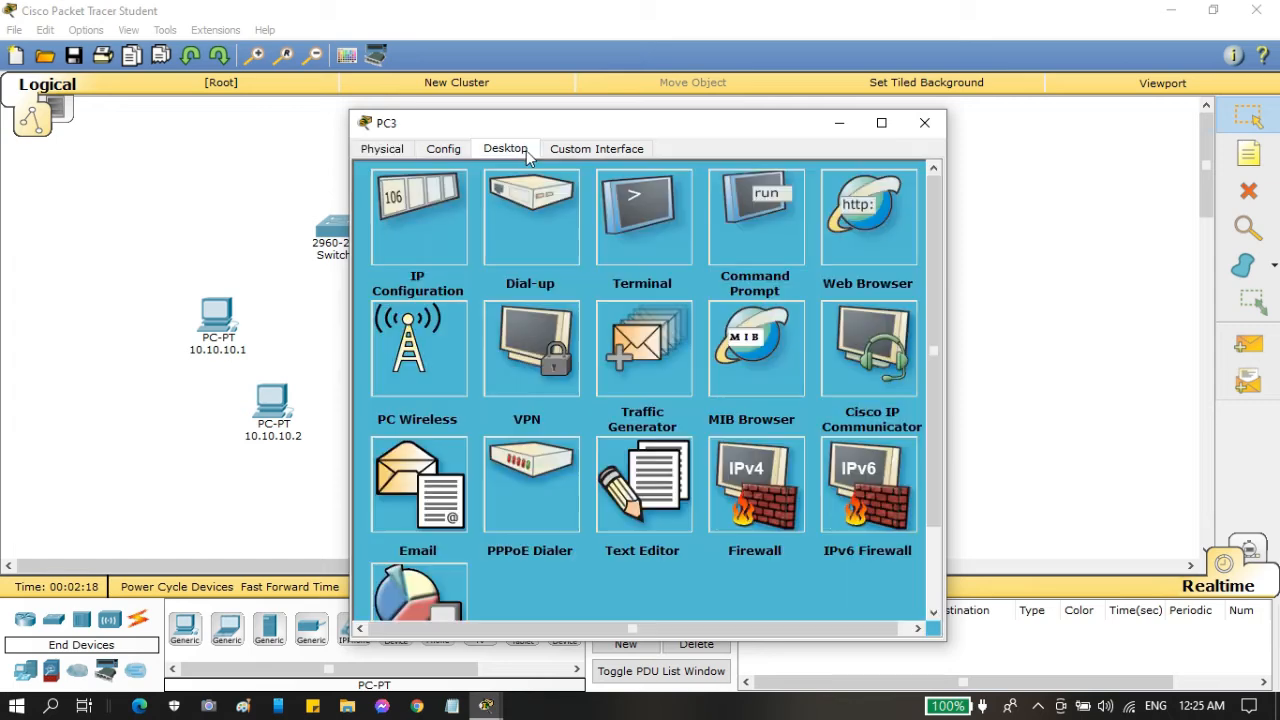
{"action": "left_click", "coordinate": [414, 236]}
{"action": "left_click", "coordinate": [564, 265]}
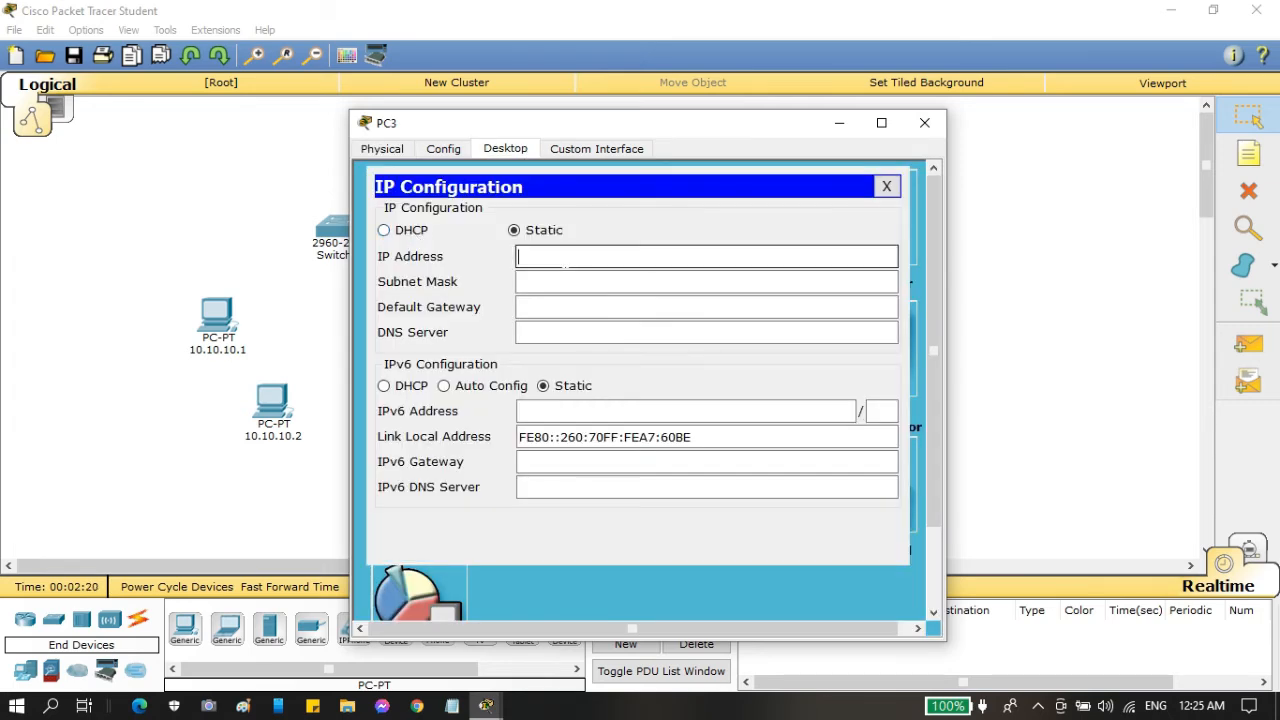
{"action": "type", "text": "10.10.10.4"}
{"action": "double_click", "coordinate": [637, 262]}
{"action": "key", "text": "ctrl+c"}
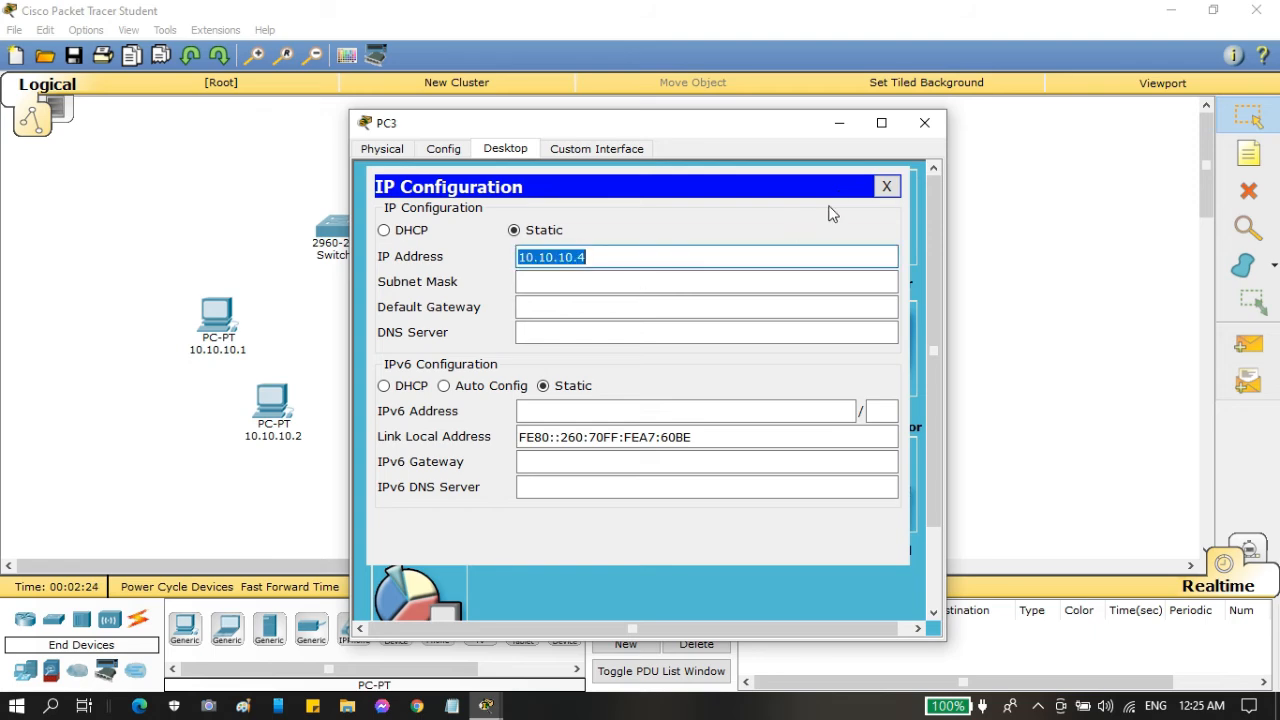
{"action": "left_click", "coordinate": [886, 186]}
{"action": "left_click", "coordinate": [924, 122]}
{"action": "left_click", "coordinate": [471, 366]}
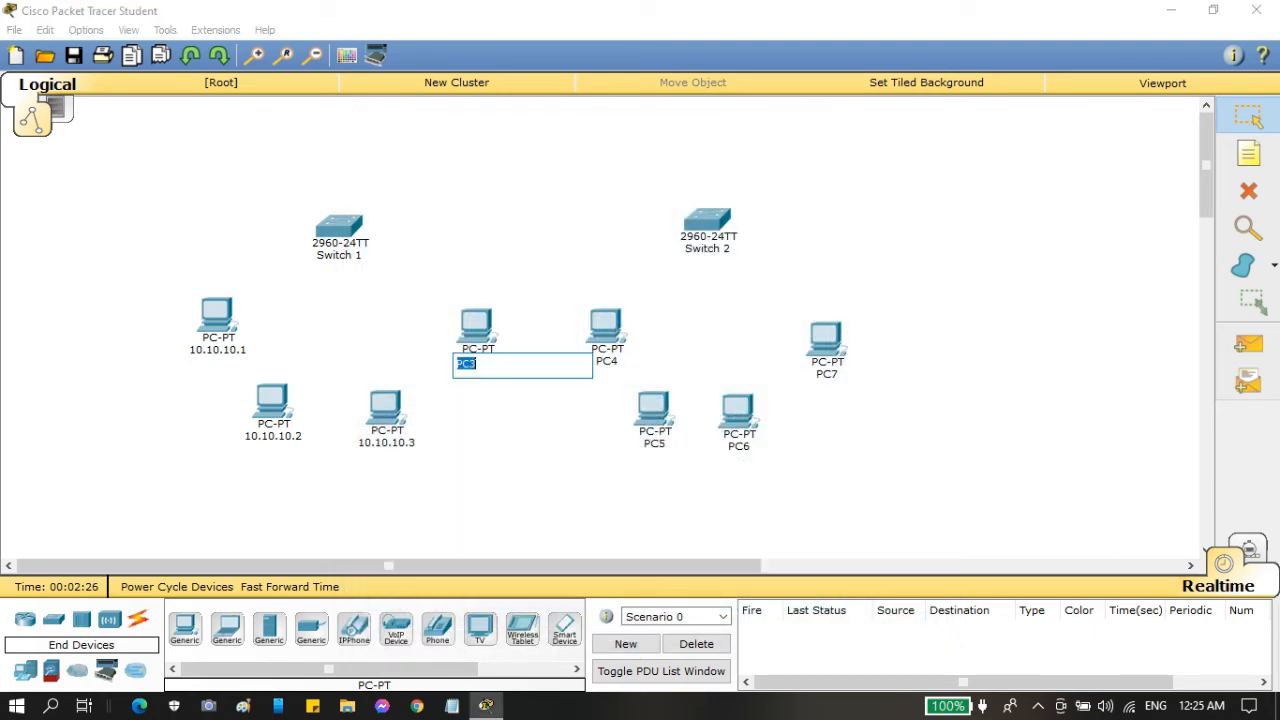
{"action": "key", "text": "ctrl+v"}
{"action": "left_click", "coordinate": [499, 405]}
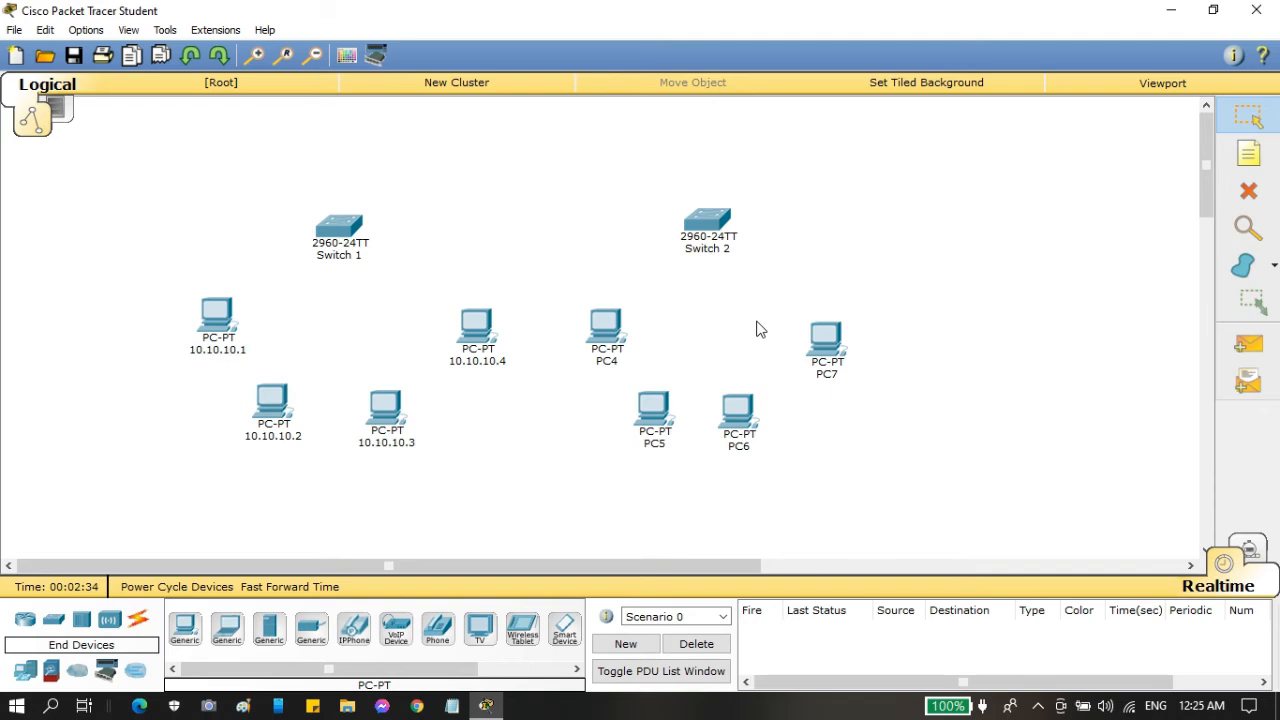
Assign the static IP address 192.10.10.1 to PC4 and rename the PC as 192.10.10.1.
{"action": "left_click", "coordinate": [606, 326]}
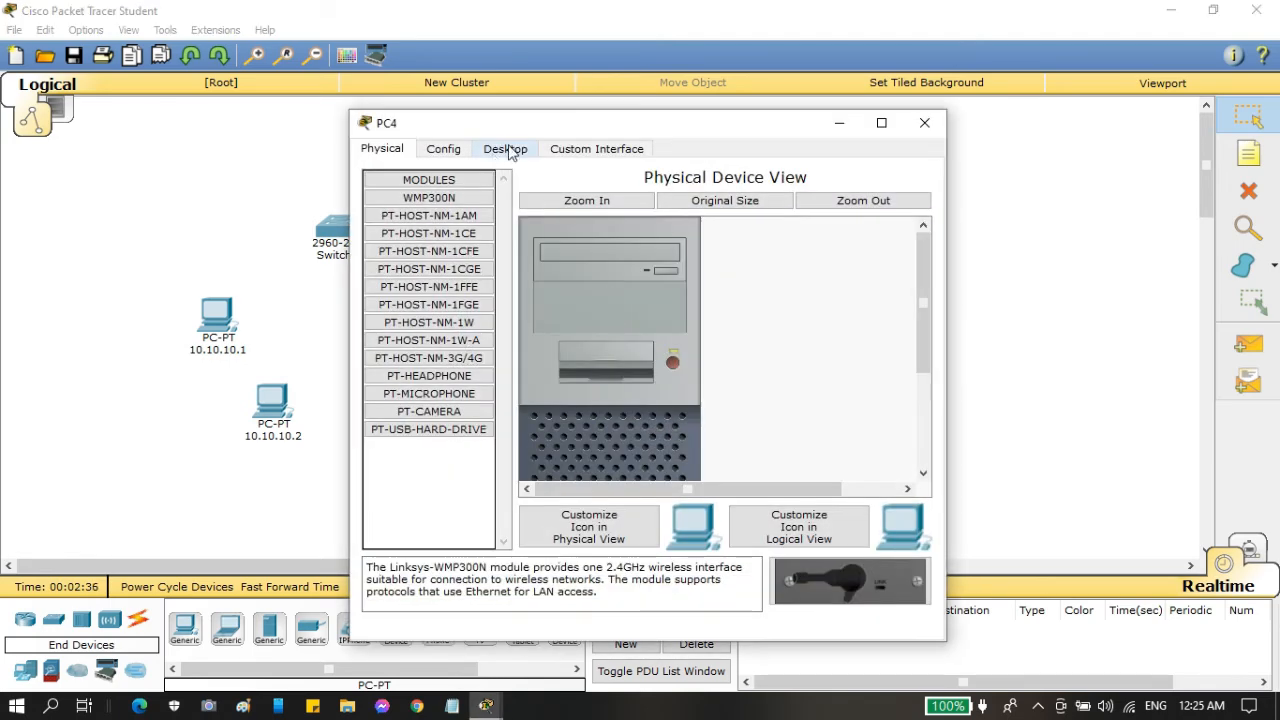
{"action": "left_click", "coordinate": [508, 148]}
{"action": "left_click", "coordinate": [439, 203]}
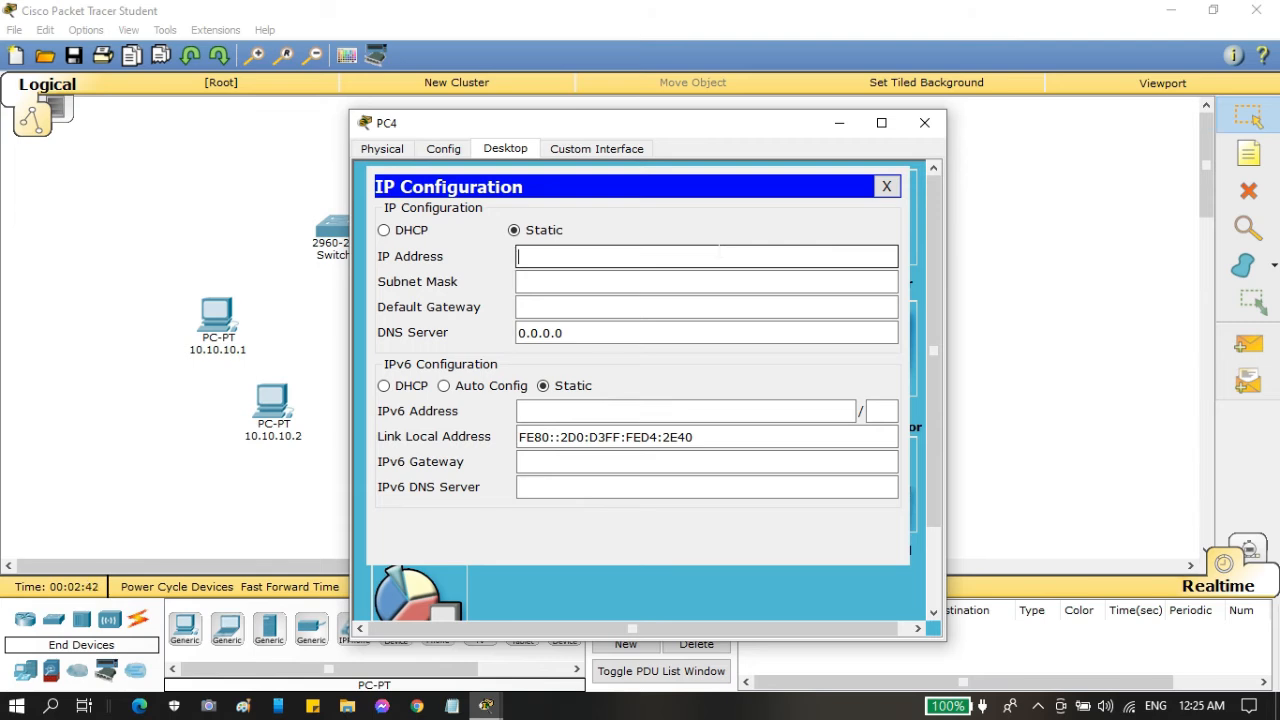
{"action": "type", "text": "192.10.10.1"}
{"action": "key", "text": "ctrl+a"}
{"action": "key", "text": "ctrl+c"}
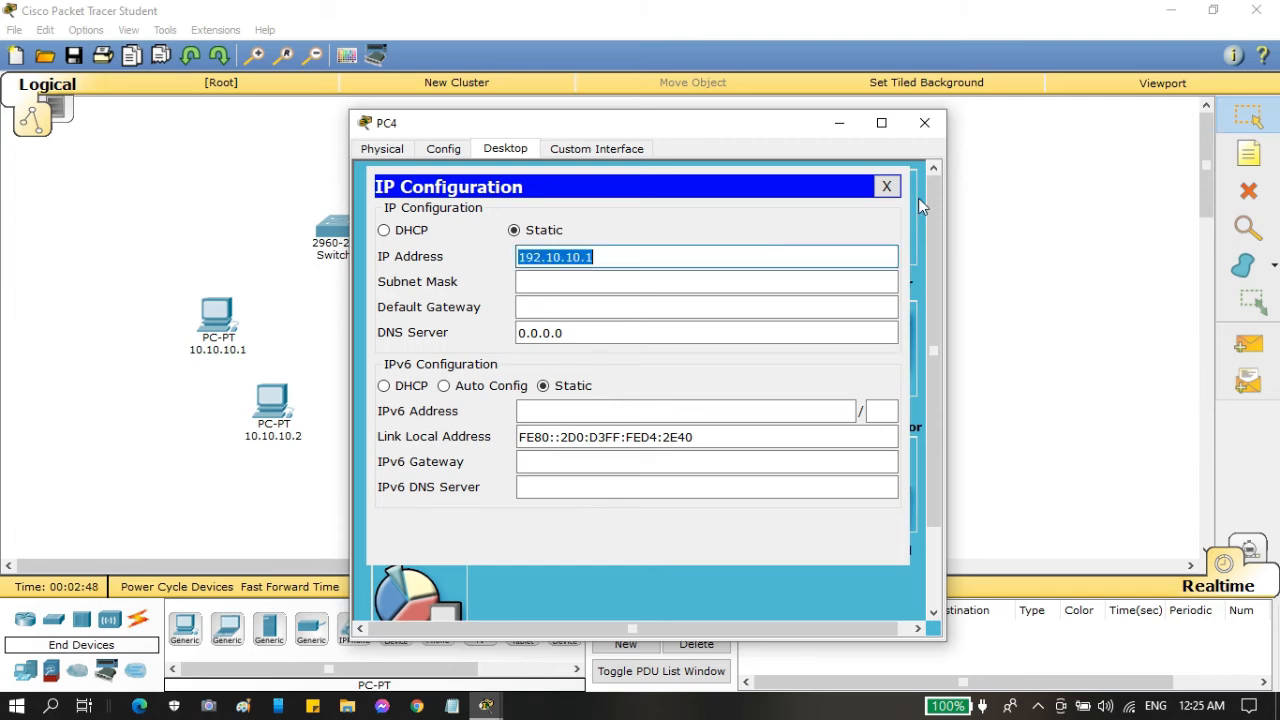
{"action": "left_click", "coordinate": [886, 186]}
{"action": "left_click", "coordinate": [924, 122]}
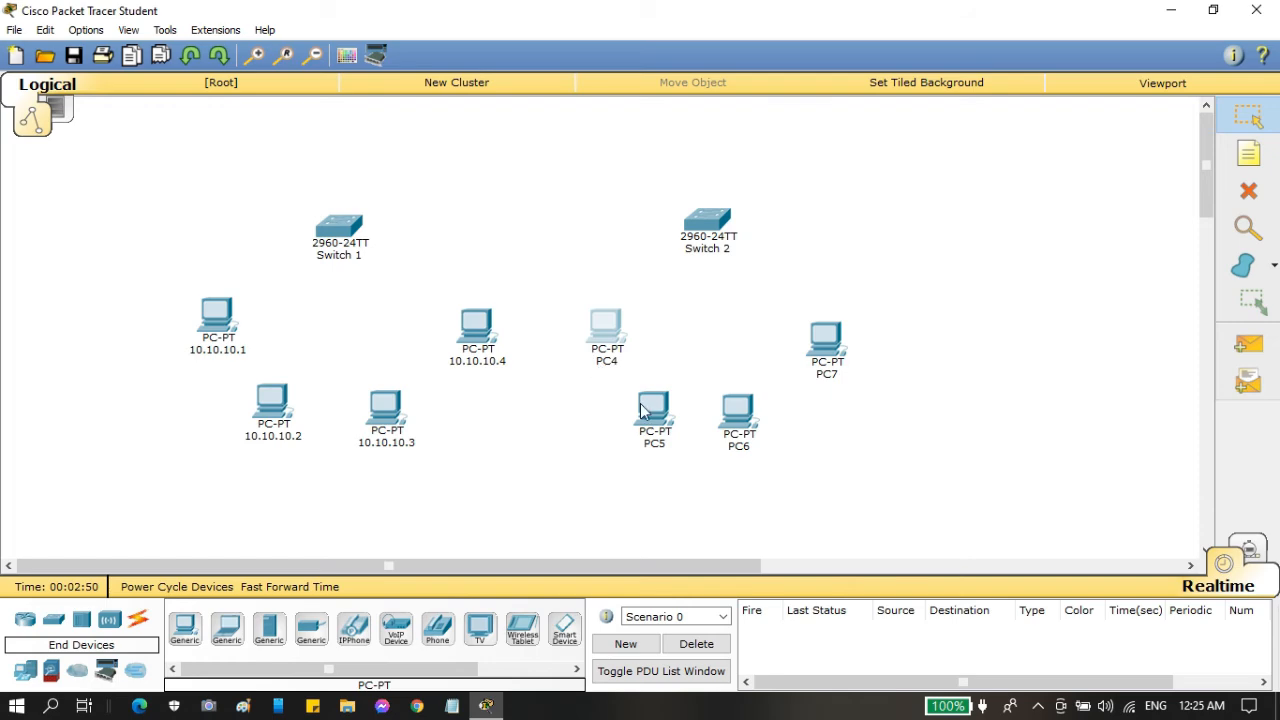
{"action": "left_click", "coordinate": [610, 362]}
{"action": "key", "text": "ctrl+a"}
{"action": "key", "text": "ctrl+v"}
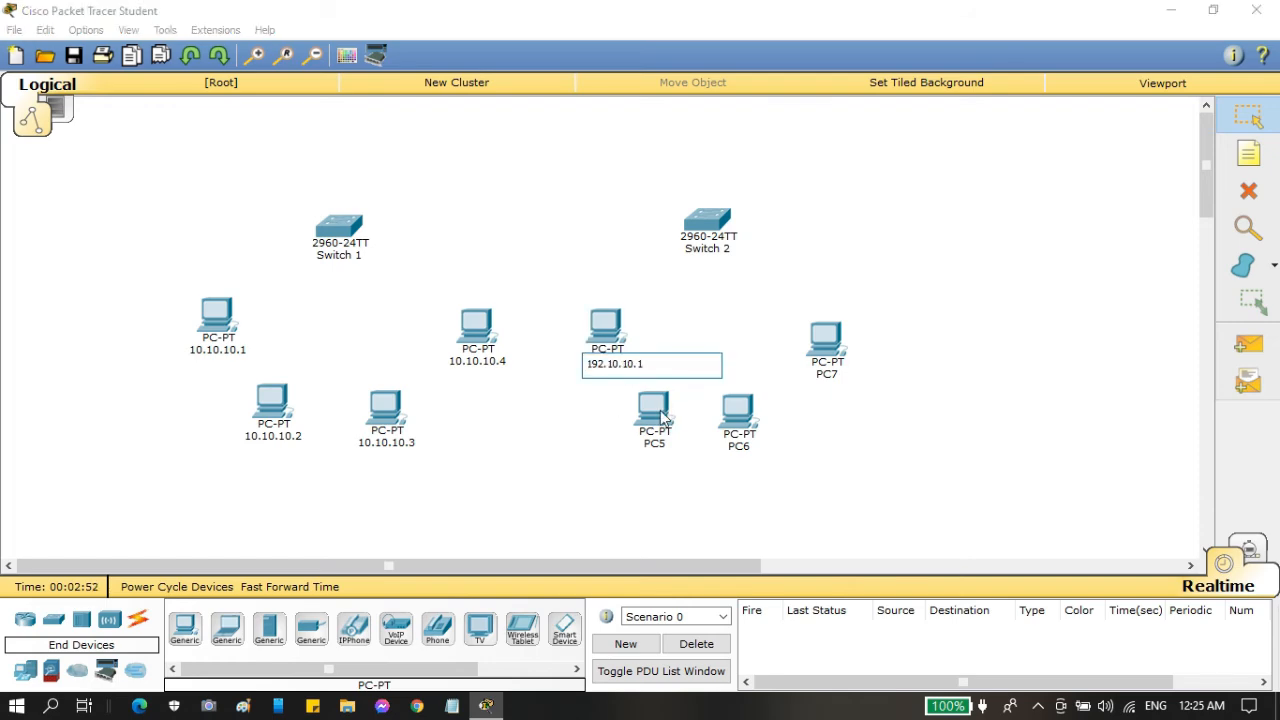
Assign the static IP address 192.10.10.2 to PC5 and copy the address.
{"action": "left_click", "coordinate": [660, 410]}
{"action": "left_click", "coordinate": [508, 150]}
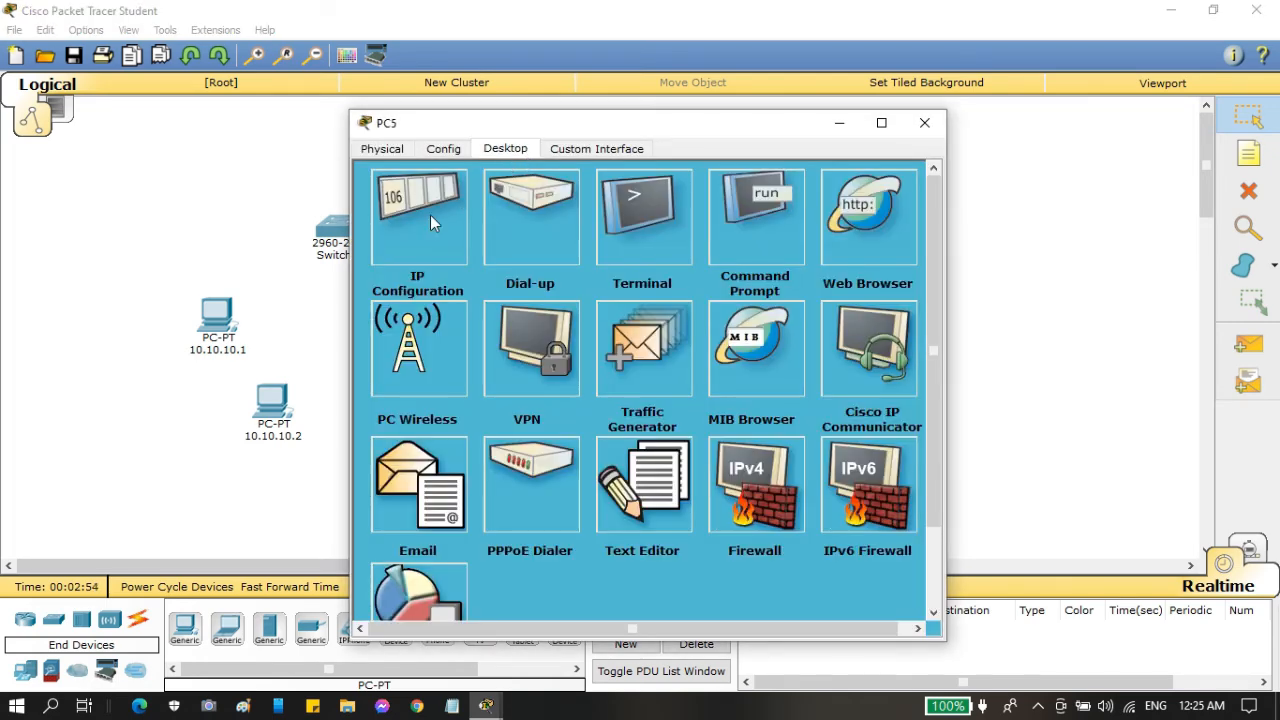
{"action": "left_click", "coordinate": [430, 215]}
{"action": "type", "text": "192"}
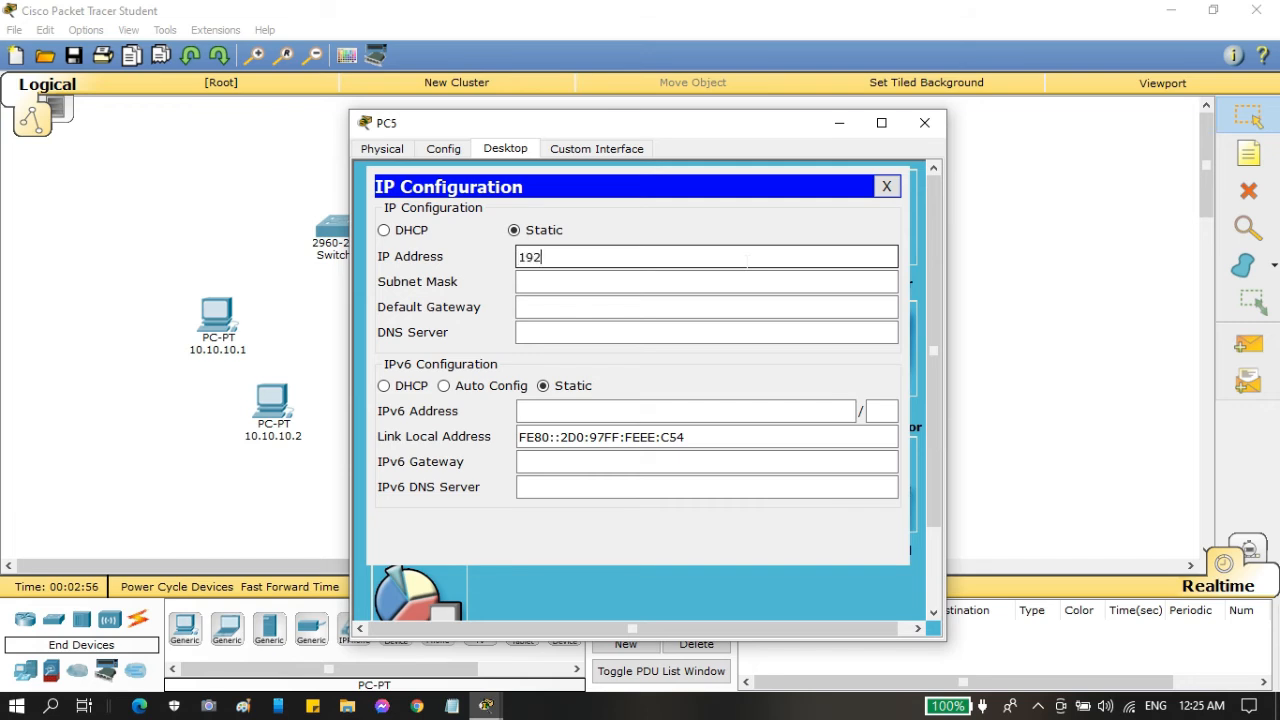
{"action": "type", "text": ".10.10.2"}
{"action": "triple_click", "coordinate": [748, 258]}
{"action": "key", "text": "ctrl+c"}
{"action": "left_click", "coordinate": [886, 186]}
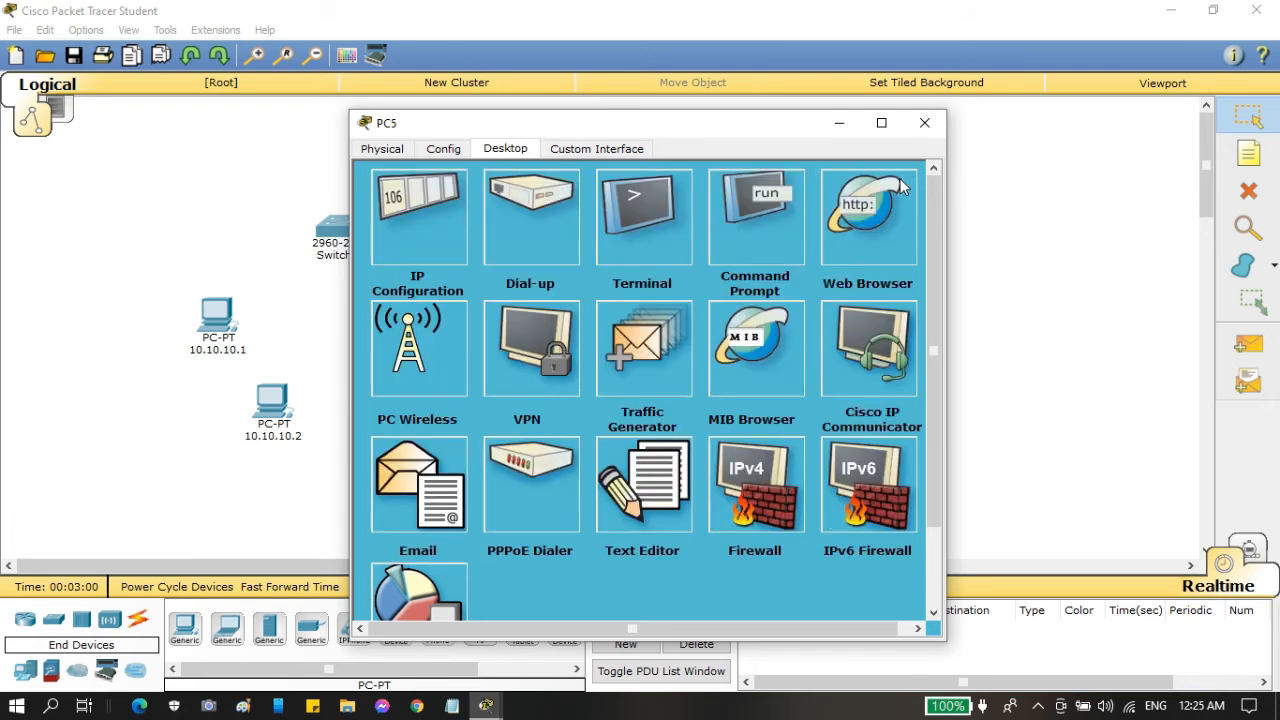
{"action": "left_click", "coordinate": [924, 122]}
Rename PC5 as 192.10.10.2 in the workspace.
{"action": "left_click", "coordinate": [659, 443]}
{"action": "key", "text": "ctrl+a"}
{"action": "key", "text": "ctrl+v"}
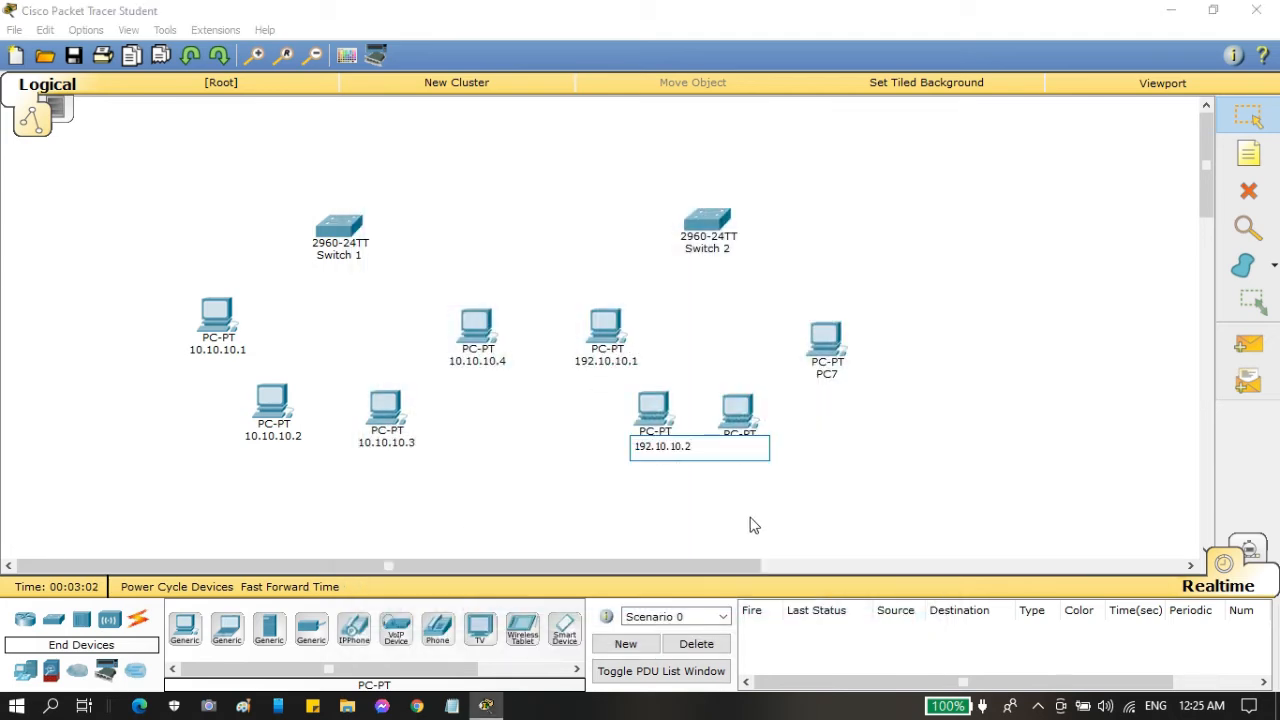
{"action": "left_click", "coordinate": [750, 519]}
Assign the static IP address 192.10.10.3 to PC6 in its IP configuration.
{"action": "left_click", "coordinate": [738, 420]}
{"action": "left_click", "coordinate": [505, 148]}
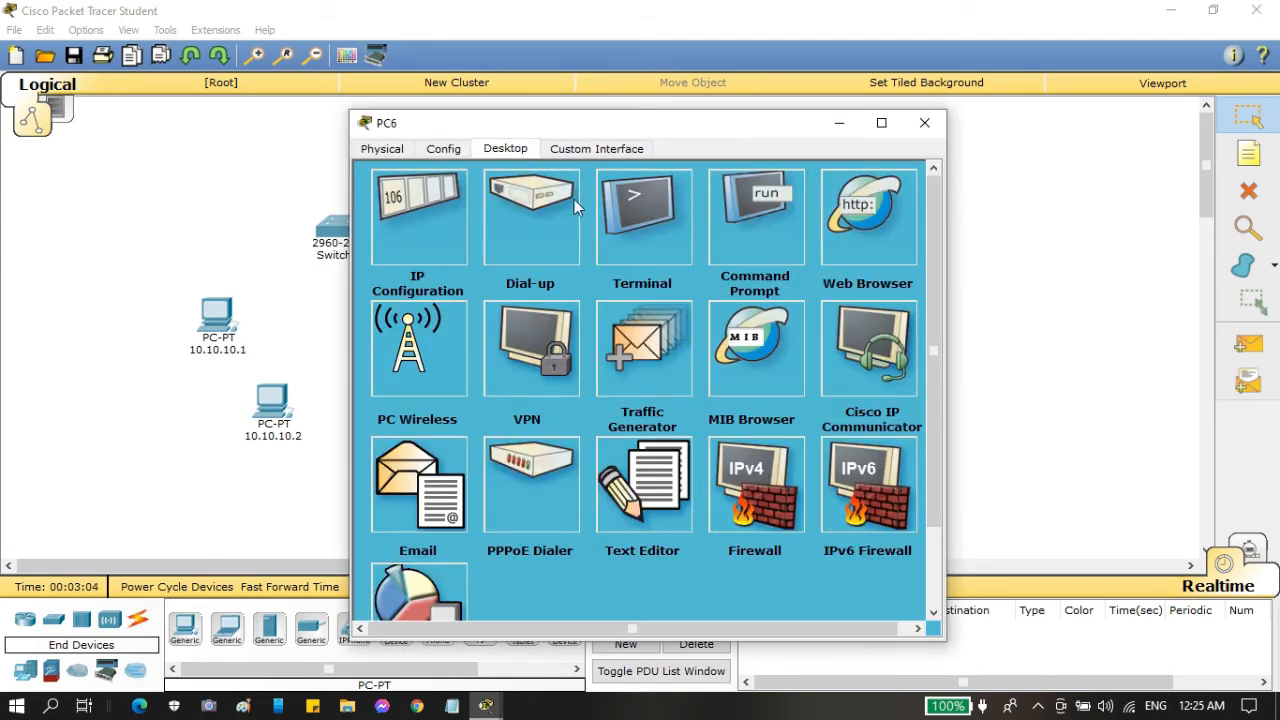
{"action": "left_click", "coordinate": [530, 215]}
{"action": "left_click", "coordinate": [766, 329]}
{"action": "left_click", "coordinate": [432, 228]}
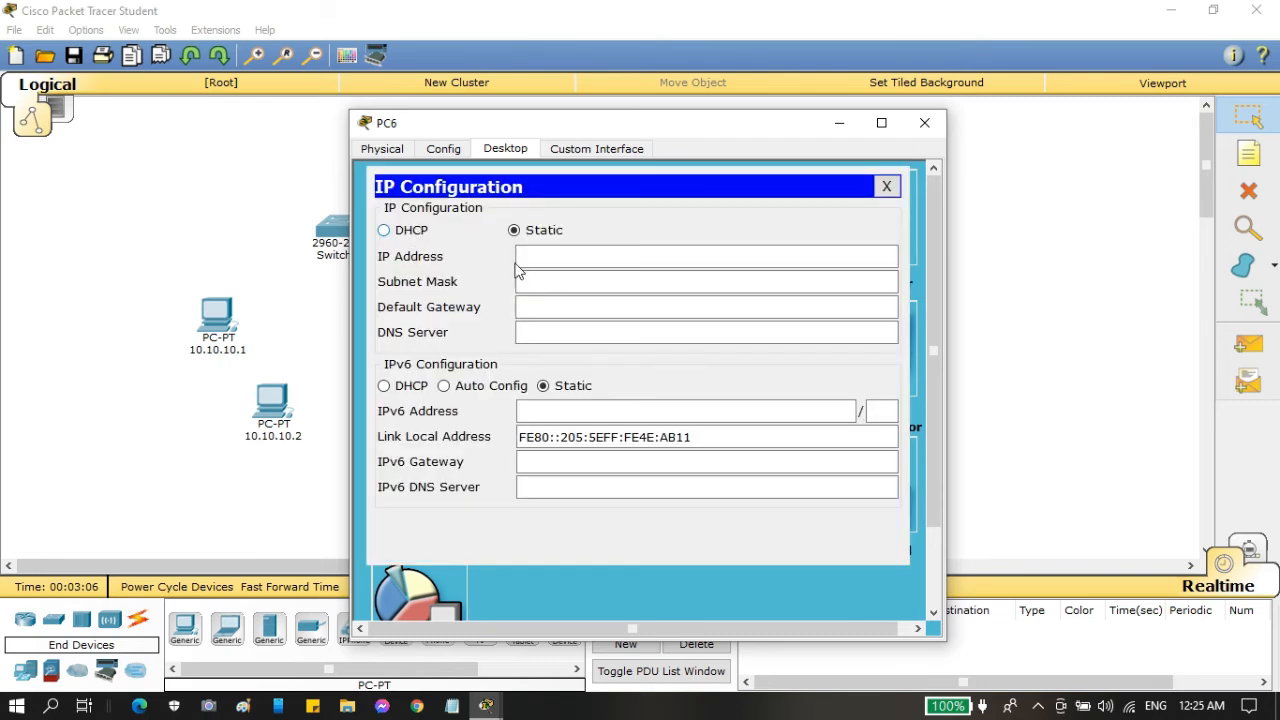
{"action": "left_click", "coordinate": [566, 255]}
{"action": "type", "text": "192.10.10.3"}
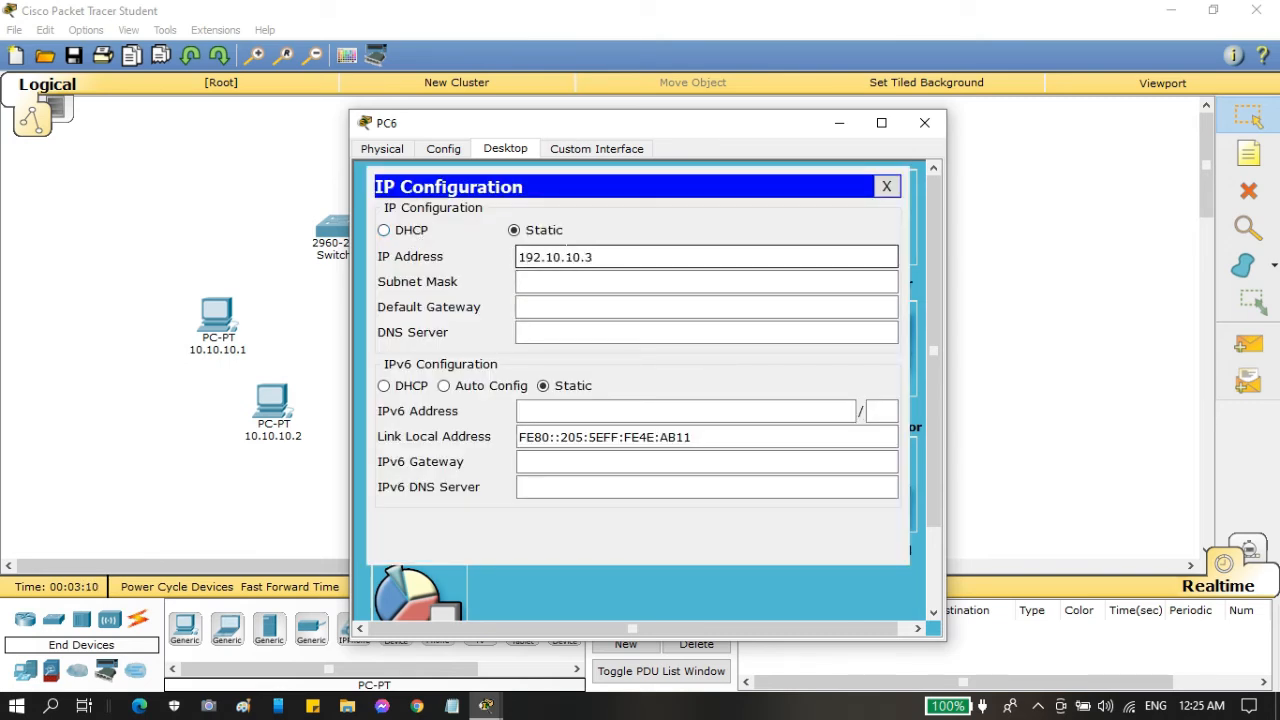
{"action": "key", "text": "ctrl+a"}
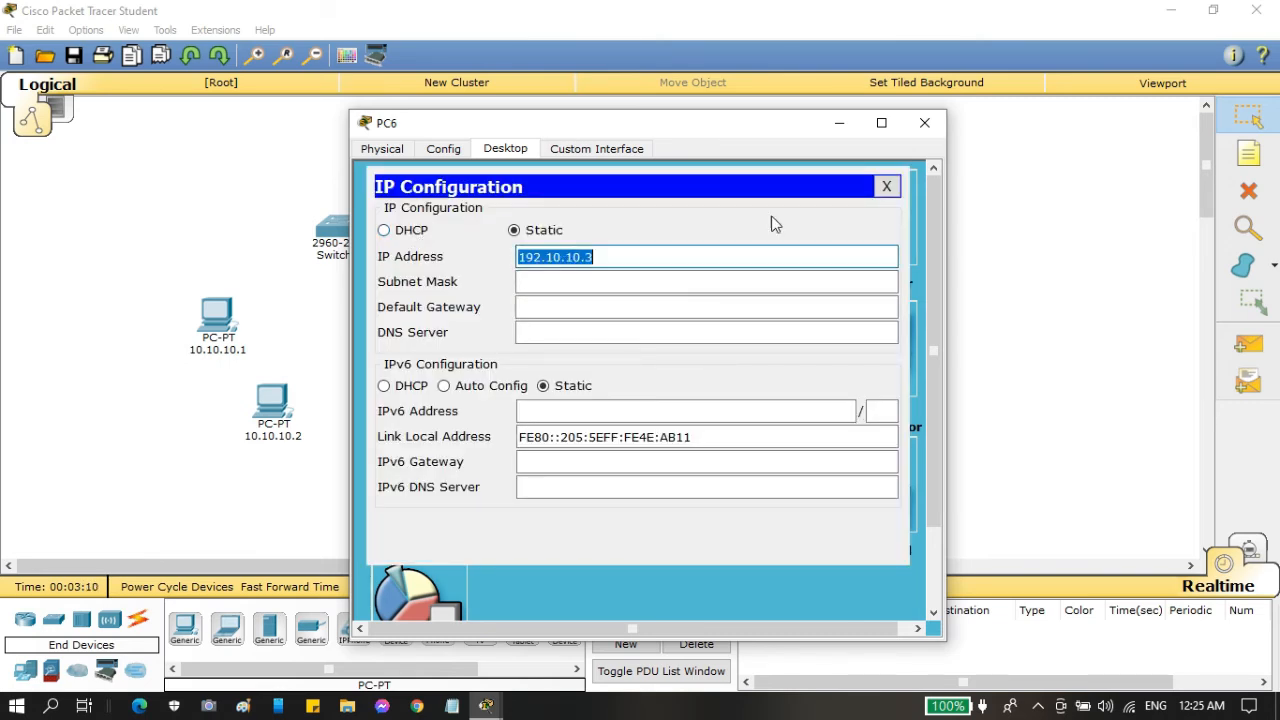
{"action": "left_click", "coordinate": [888, 187]}
{"action": "left_click", "coordinate": [924, 123]}
Rename PC6 as 192.10.10.3 in the workspace.
{"action": "left_click", "coordinate": [739, 446]}
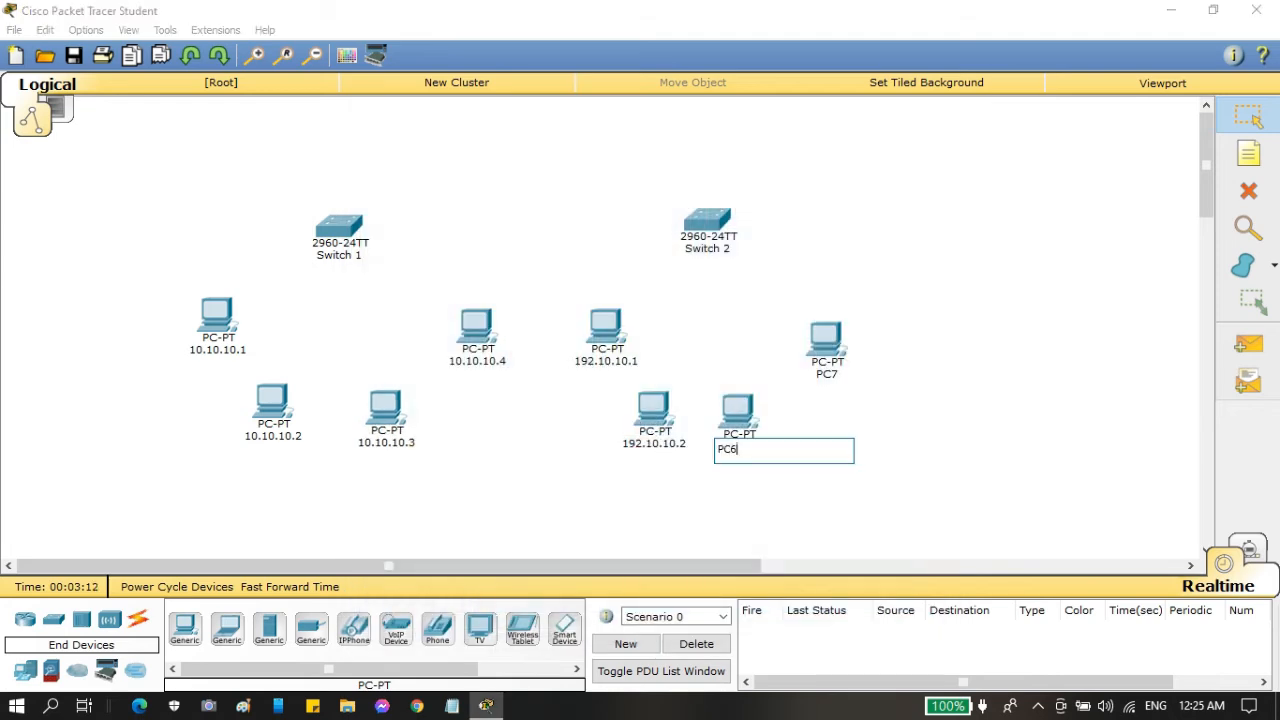
{"action": "type", "text": "192.10.10.3"}
{"action": "left_click", "coordinate": [897, 455]}
Assign the static IP address 192.10.10.4 to PC7 and rename the PC as 192.10.10.4.
{"action": "left_click", "coordinate": [826, 342]}
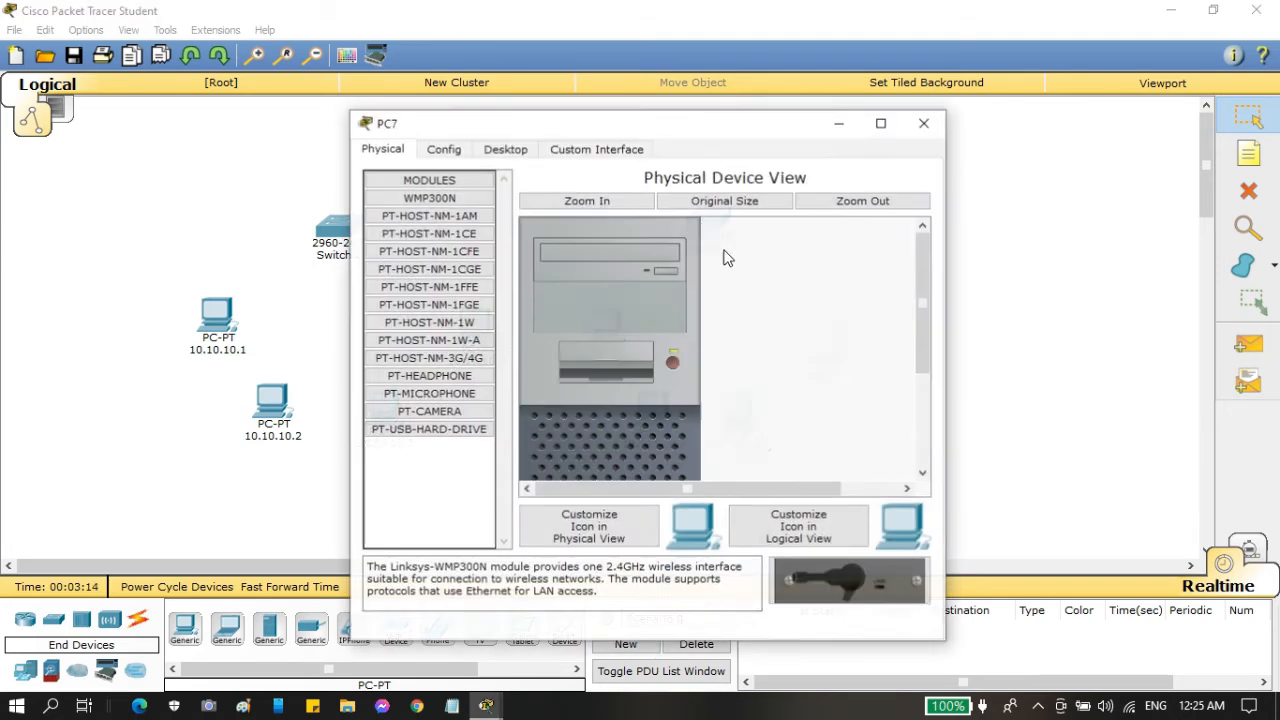
{"action": "left_click", "coordinate": [505, 148]}
{"action": "left_click", "coordinate": [418, 215]}
{"action": "left_click", "coordinate": [673, 258]}
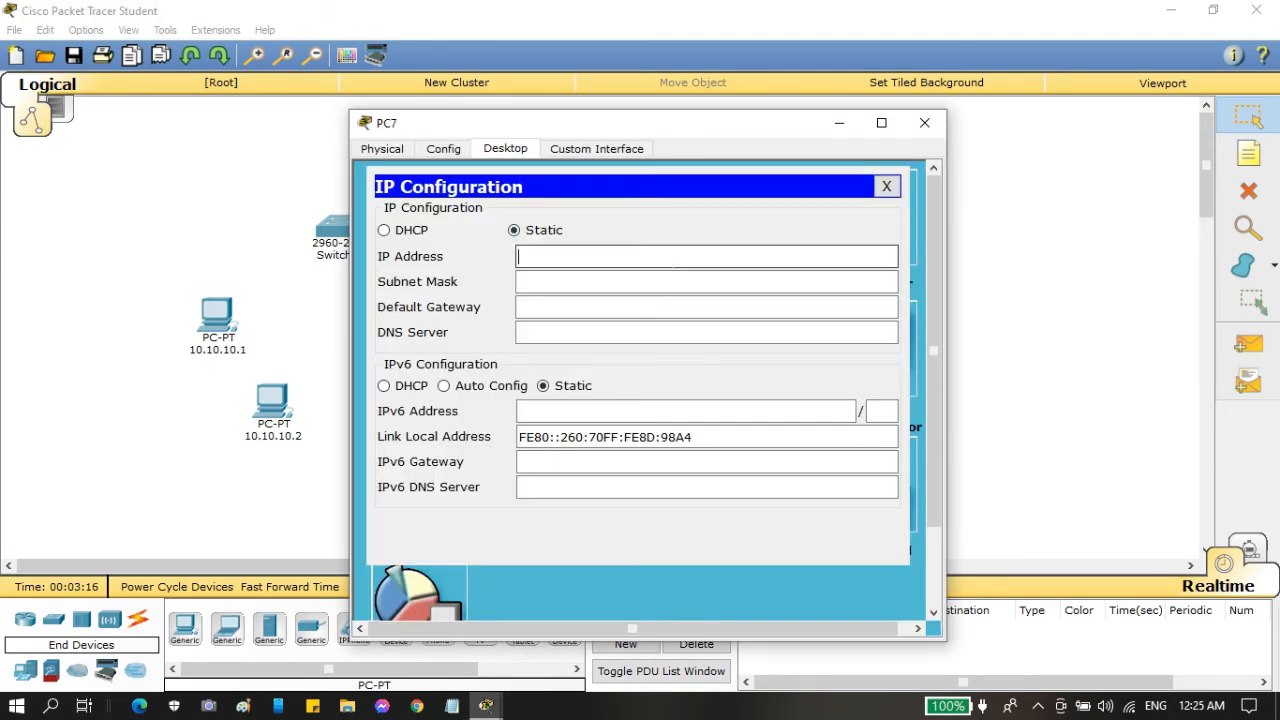
{"action": "type", "text": "192.10.10.4"}
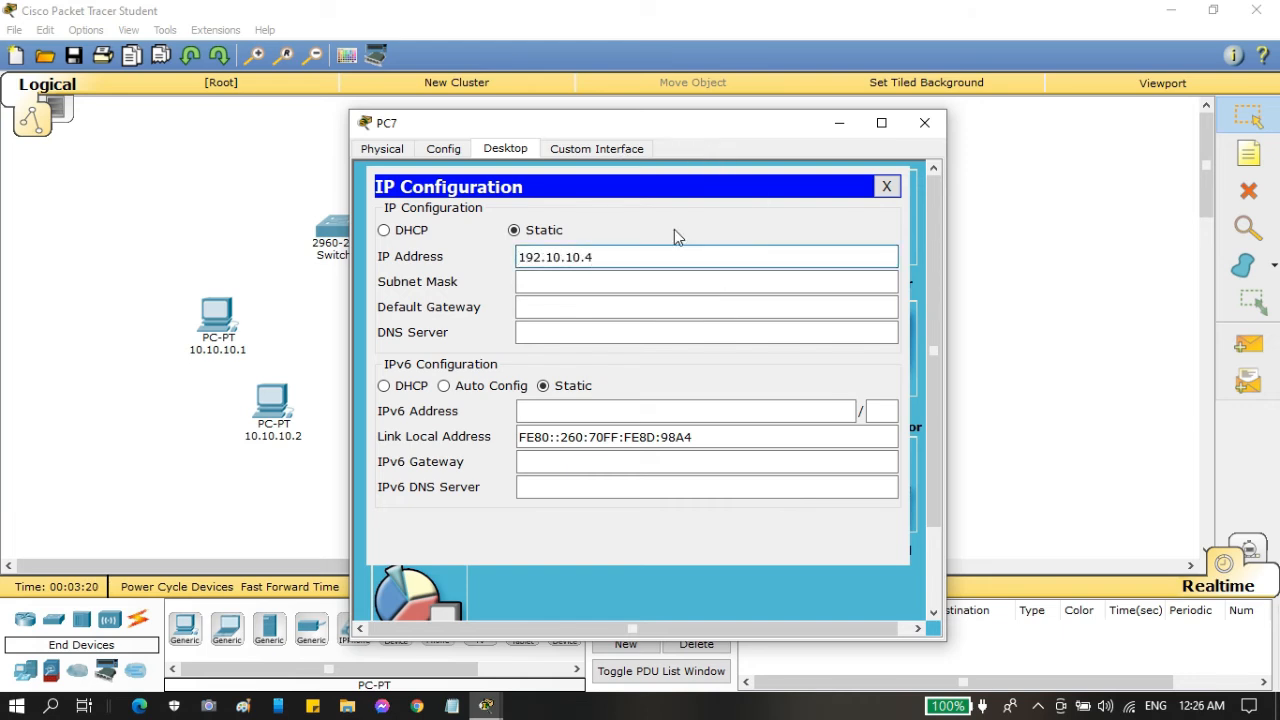
{"action": "key", "text": "ctrl+a"}
{"action": "key", "text": "ctrl+c"}
{"action": "left_click", "coordinate": [886, 186]}
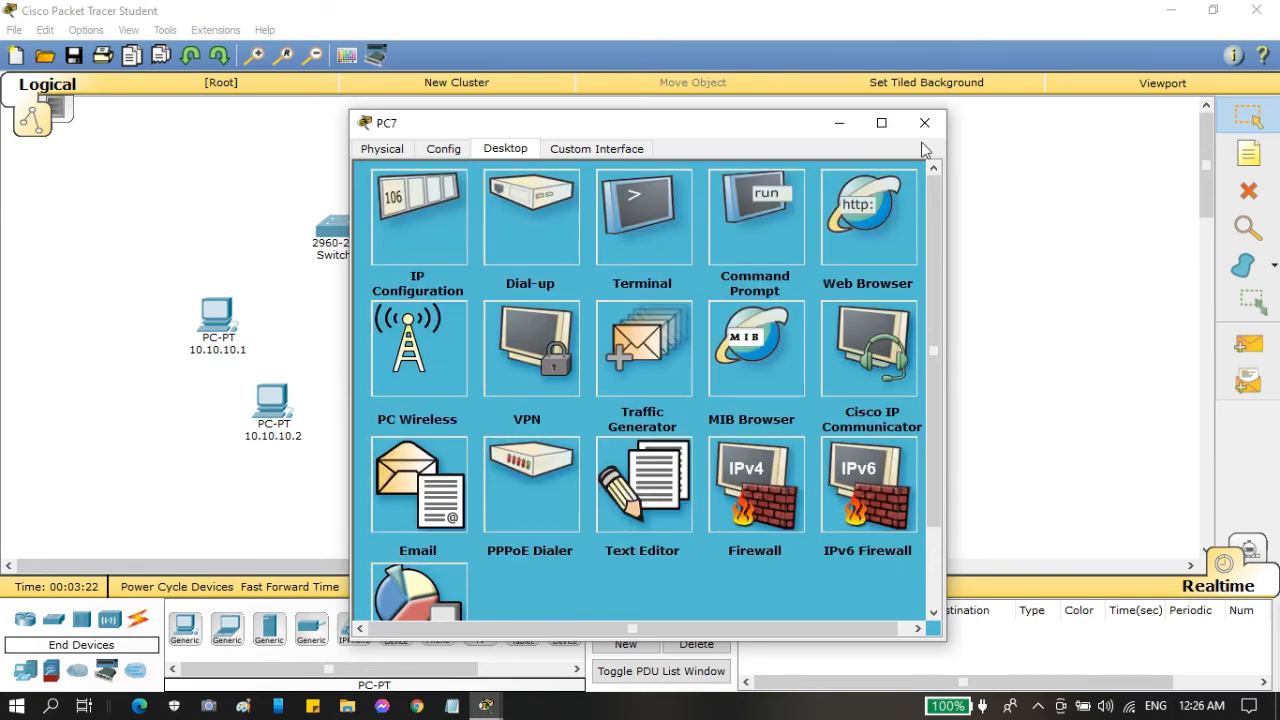
{"action": "left_click", "coordinate": [924, 122]}
{"action": "left_click", "coordinate": [827, 374]}
{"action": "key", "text": "ctrl+v"}
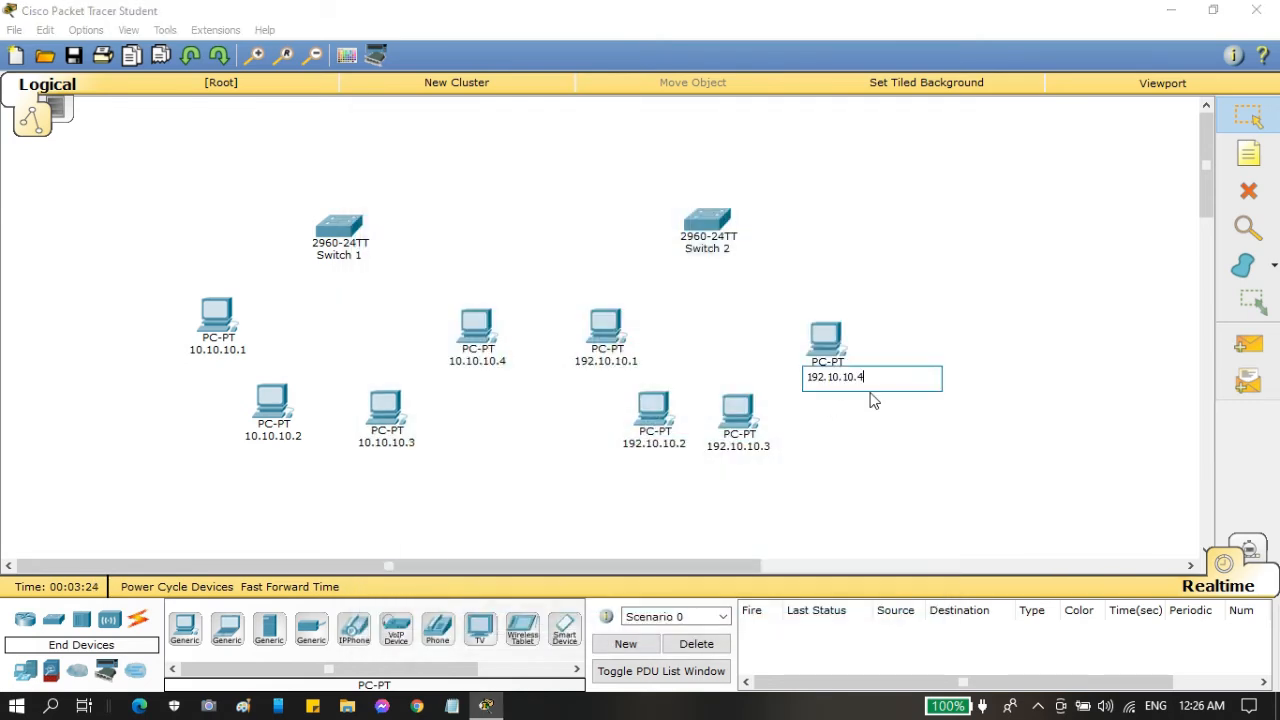
{"action": "left_click", "coordinate": [876, 431]}
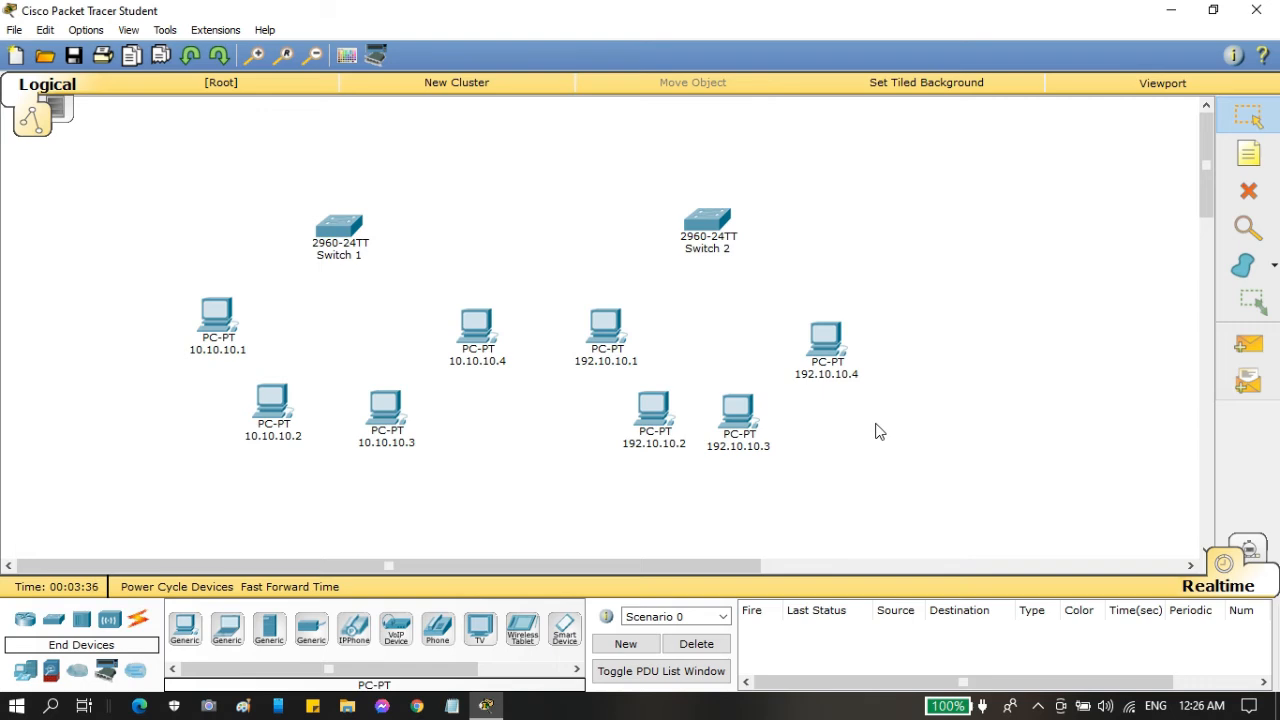
Connect FastEthernet0 of PC 10.10.10.1 to FastEthernet0/1 on Switch 1 with a Copper Straight-Through cable.
{"action": "left_click", "coordinate": [140, 621]}
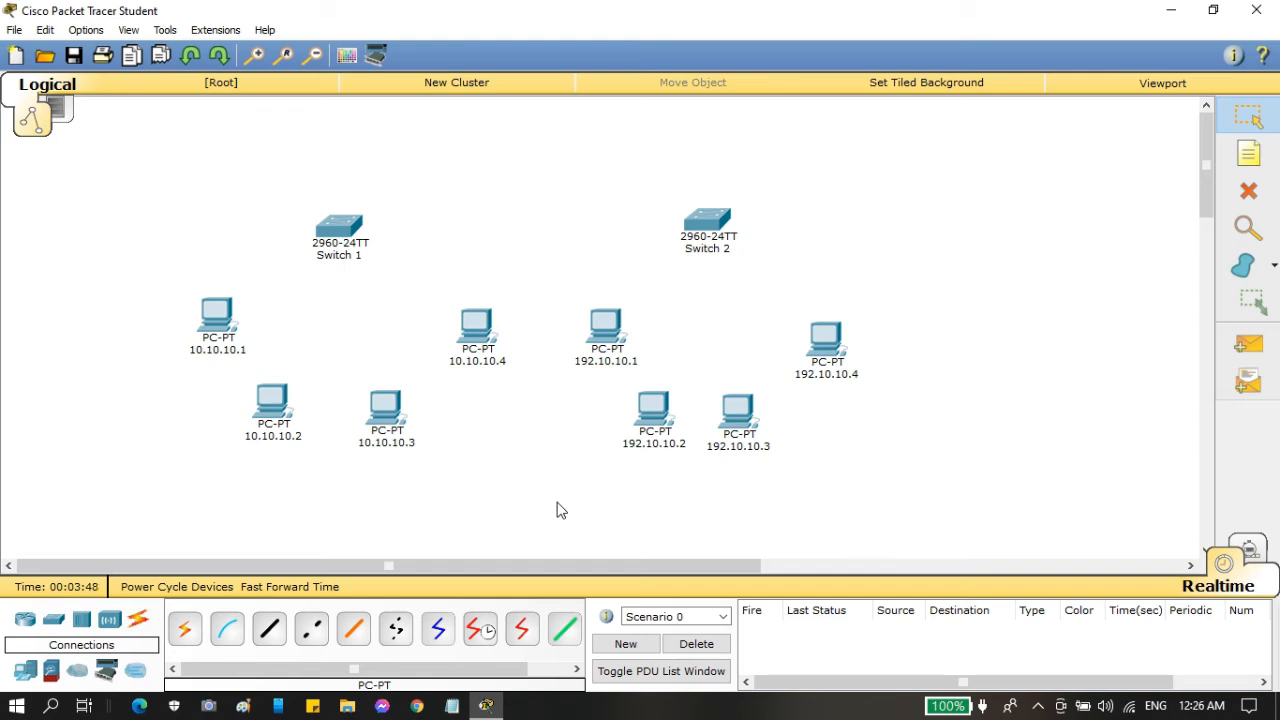
{"action": "left_click", "coordinate": [275, 630]}
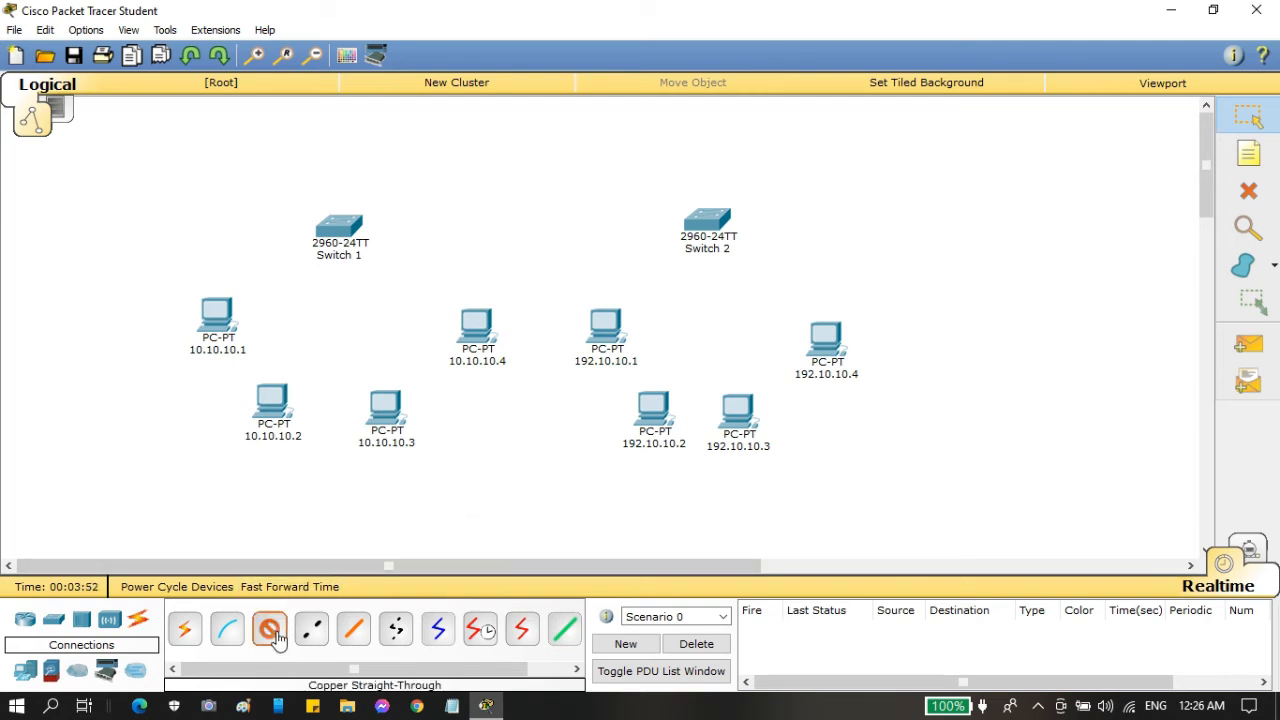
{"action": "left_click", "coordinate": [222, 310]}
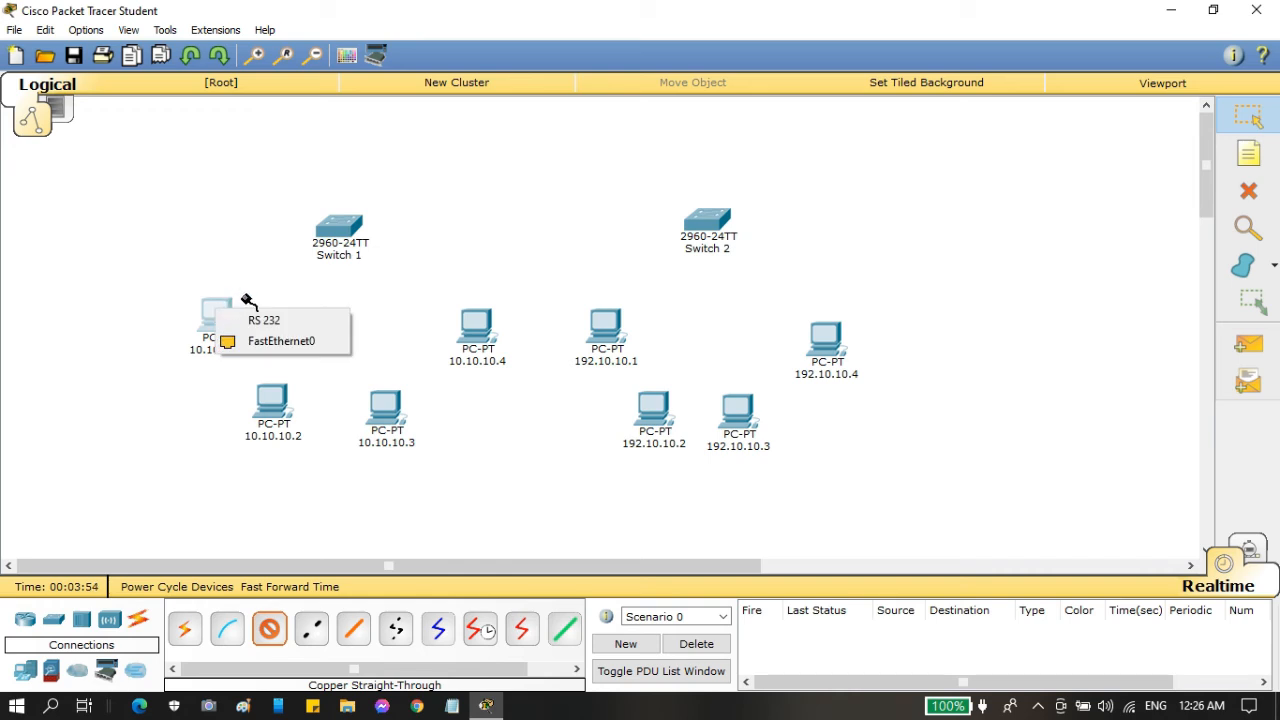
{"action": "left_click", "coordinate": [254, 345]}
{"action": "left_click", "coordinate": [343, 230]}
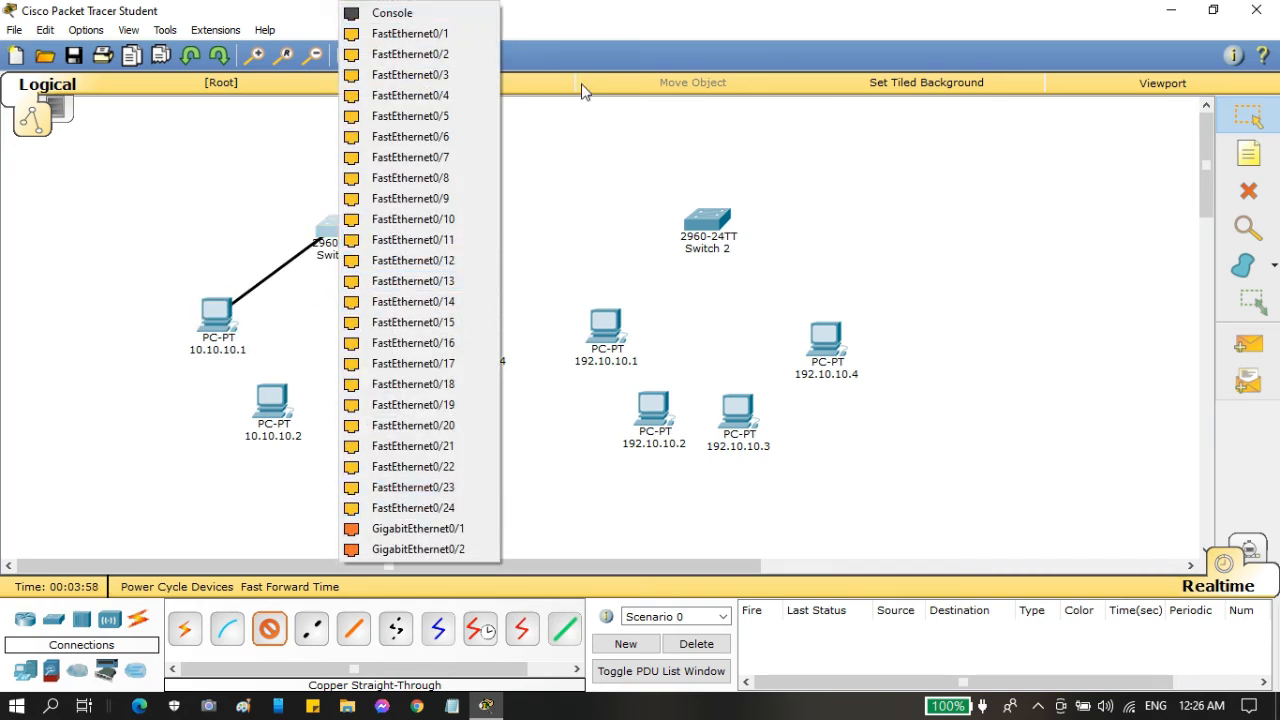
{"action": "left_click", "coordinate": [457, 37]}
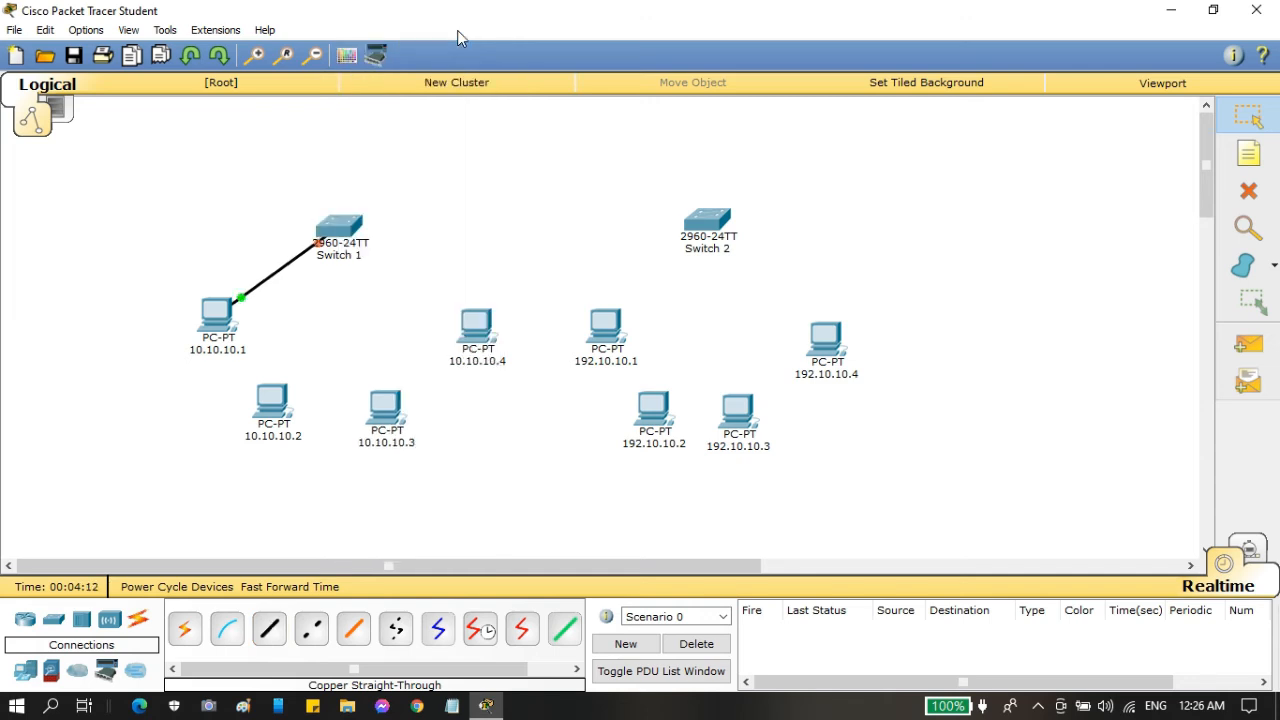
Connect FastEthernet0 of PC 10.10.10.2 to a free FastEthernet port on Switch 1 with a Copper Straight-Through cable.
{"action": "left_click", "coordinate": [270, 630]}
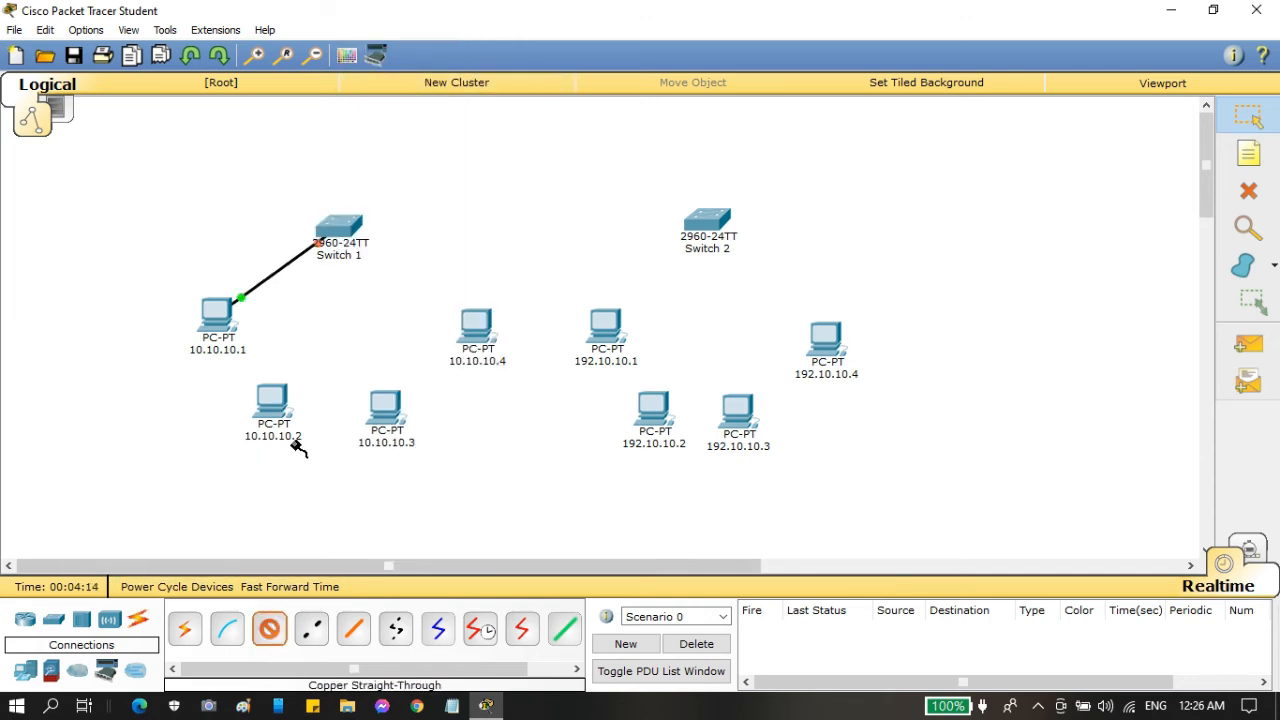
{"action": "left_click", "coordinate": [281, 408]}
{"action": "left_click", "coordinate": [336, 442]}
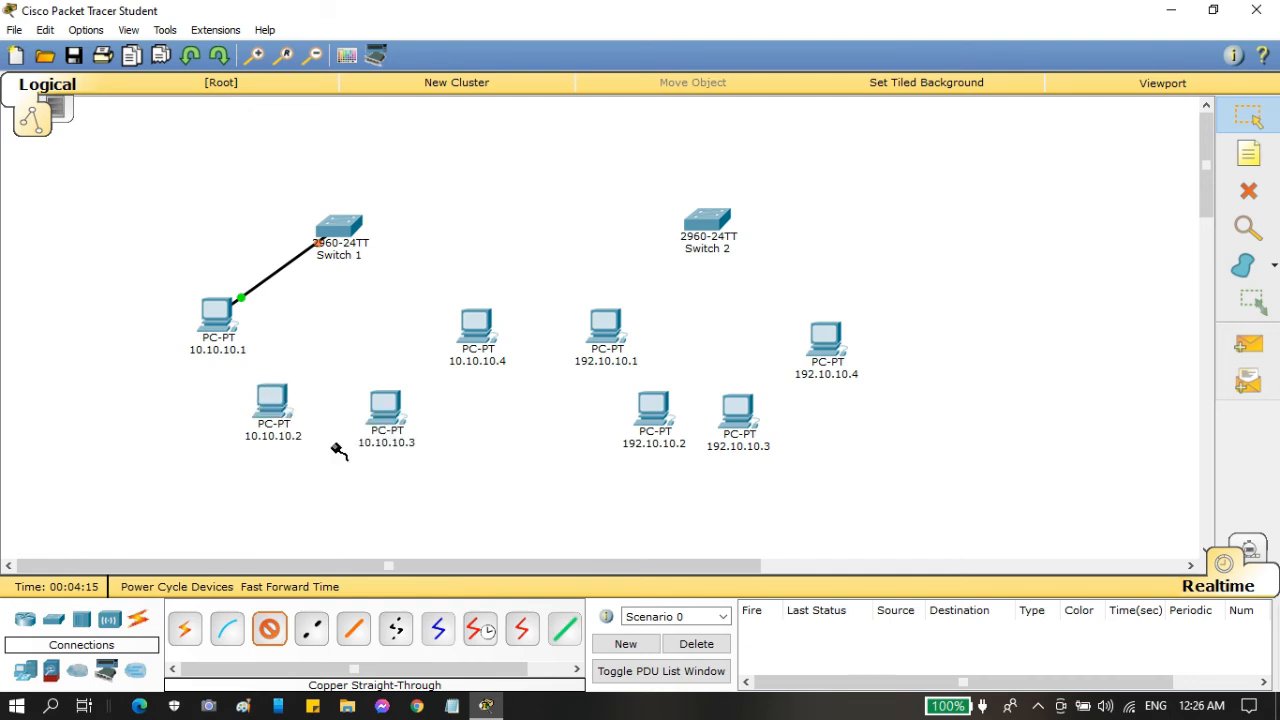
{"action": "left_click", "coordinate": [339, 228]}
{"action": "left_click", "coordinate": [390, 37]}
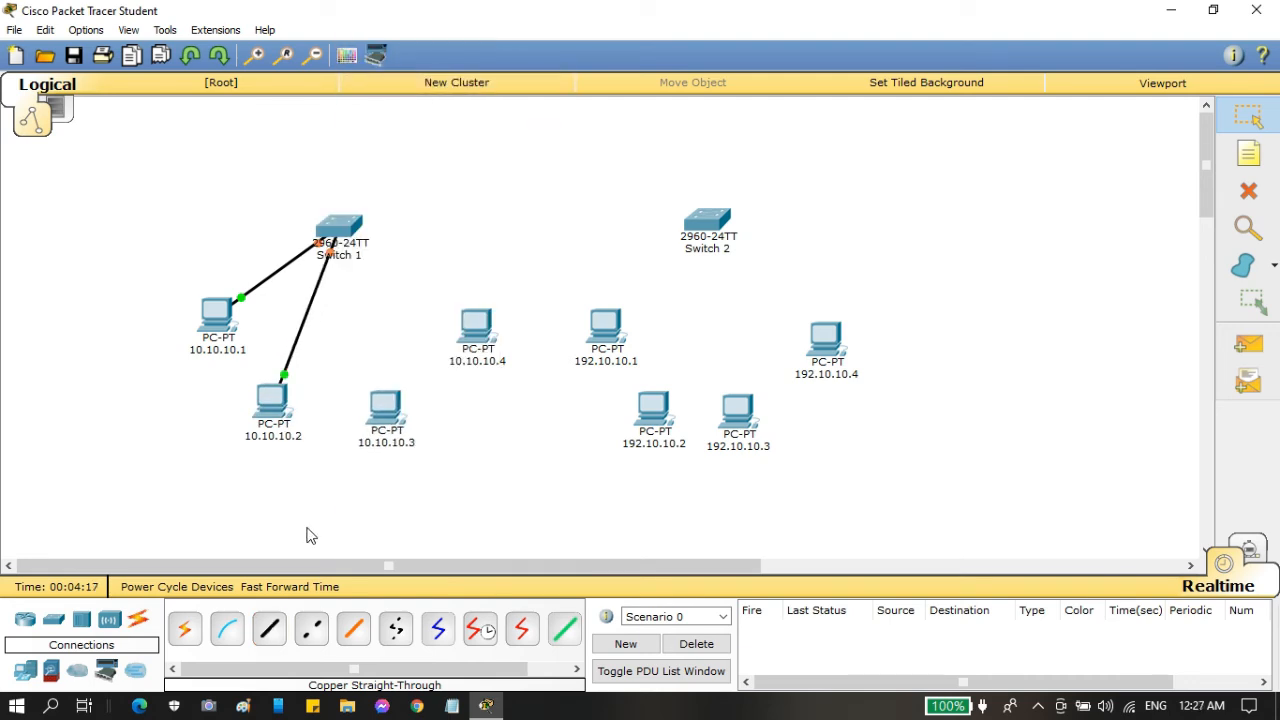
Connect FastEthernet0 of PC 10.10.10.3 to a free FastEthernet port on Switch 1 with a Copper Straight-Through cable.
{"action": "left_click", "coordinate": [270, 628]}
{"action": "left_click", "coordinate": [385, 408]}
{"action": "left_click", "coordinate": [432, 407]}
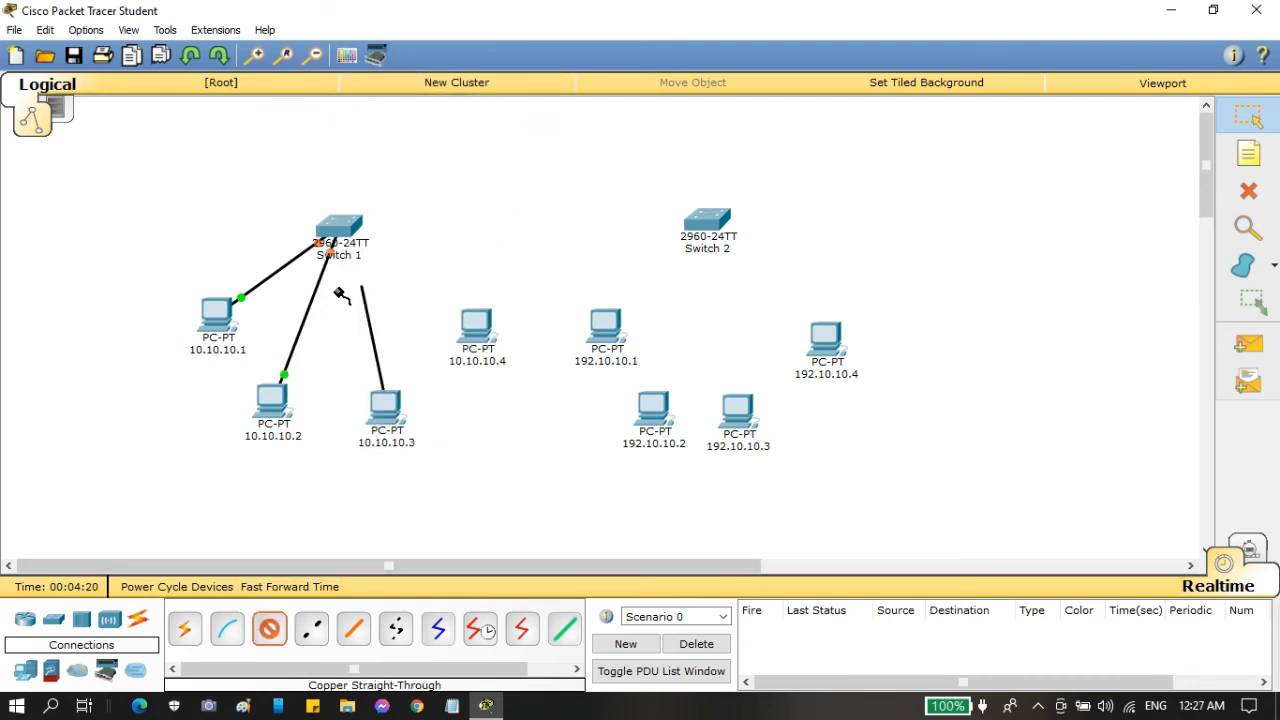
{"action": "left_click", "coordinate": [338, 232]}
{"action": "left_click", "coordinate": [435, 55]}
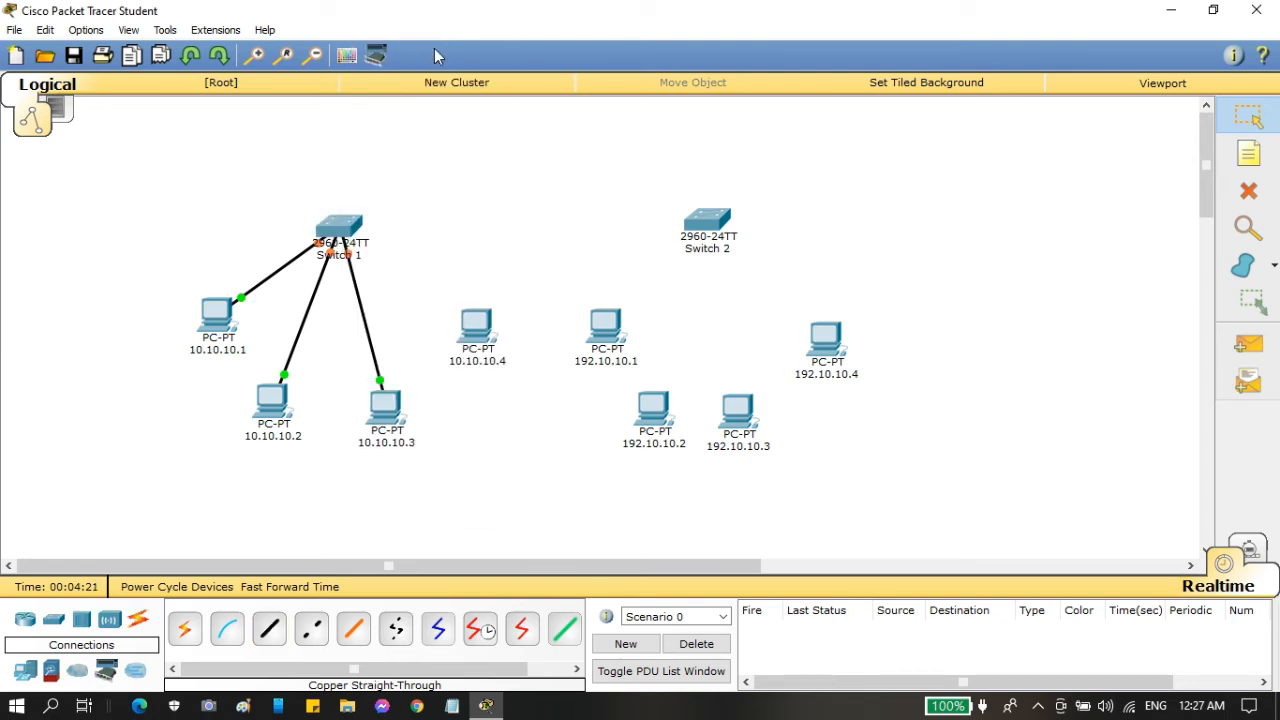
Connect FastEthernet0 of PC 10.10.10.4 to a free FastEthernet port on Switch 1 with a Copper Straight-Through cable.
{"action": "left_click", "coordinate": [270, 628]}
{"action": "left_click", "coordinate": [476, 324]}
{"action": "left_click", "coordinate": [507, 355]}
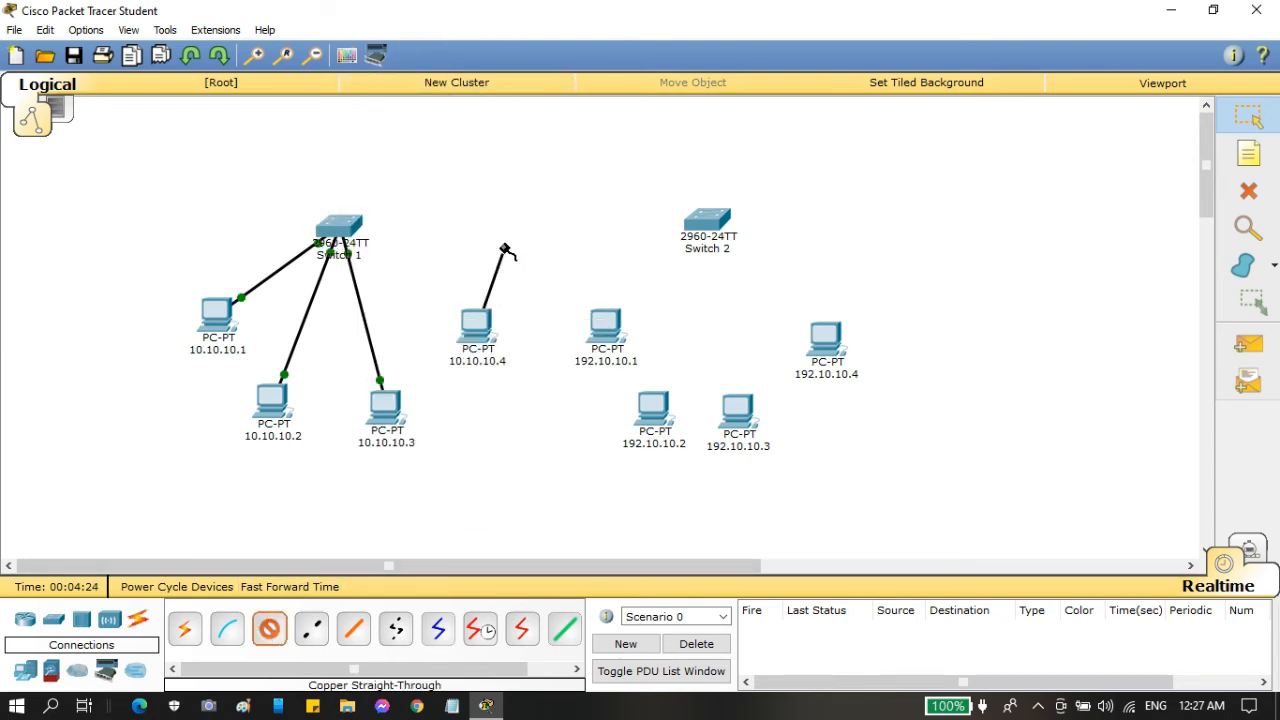
{"action": "left_click", "coordinate": [338, 232]}
{"action": "left_click", "coordinate": [449, 33]}
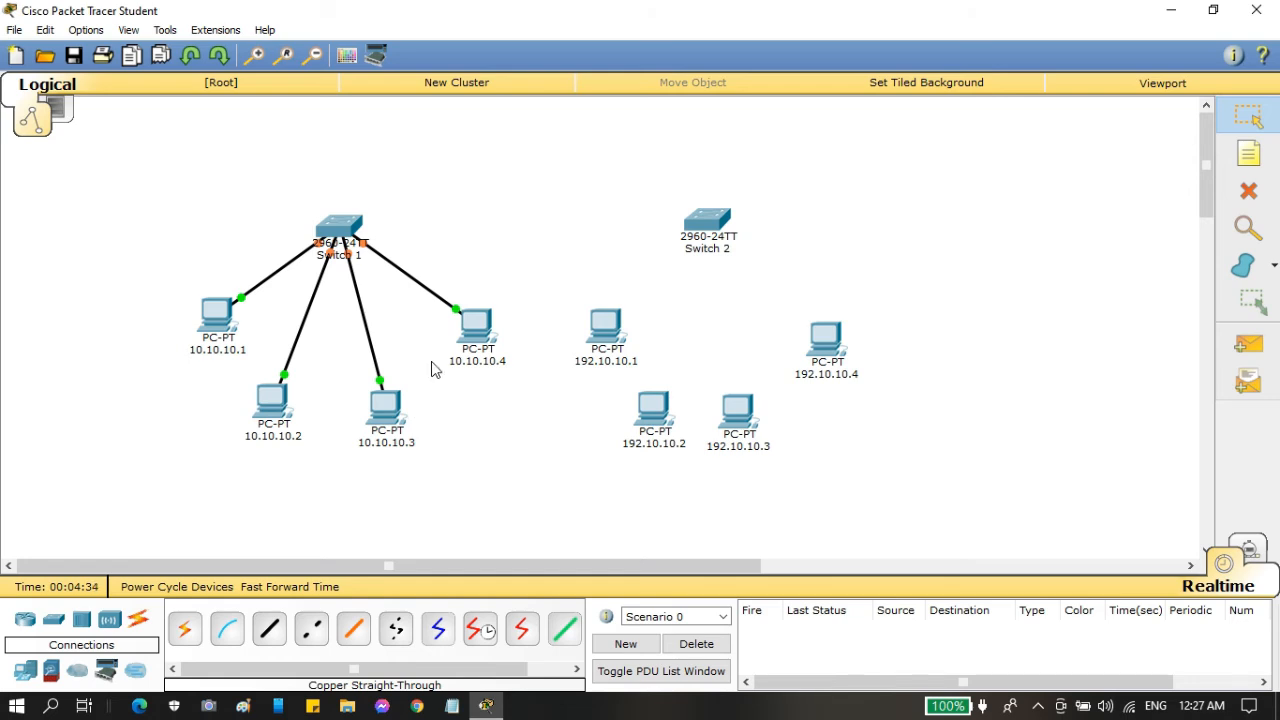
Move Switch 2 down slightly and connect FastEthernet0 of PC 192.10.10.1 to FastEthernet0/2 on Switch 2 with a Copper Straight-Through cable.
{"action": "mouse_move", "coordinate": [720, 234]}
{"action": "left_mouse_down"}
{"action": "mouse_move", "coordinate": [718, 261]}
{"action": "mouse_move", "coordinate": [717, 243]}
{"action": "left_mouse_up"}
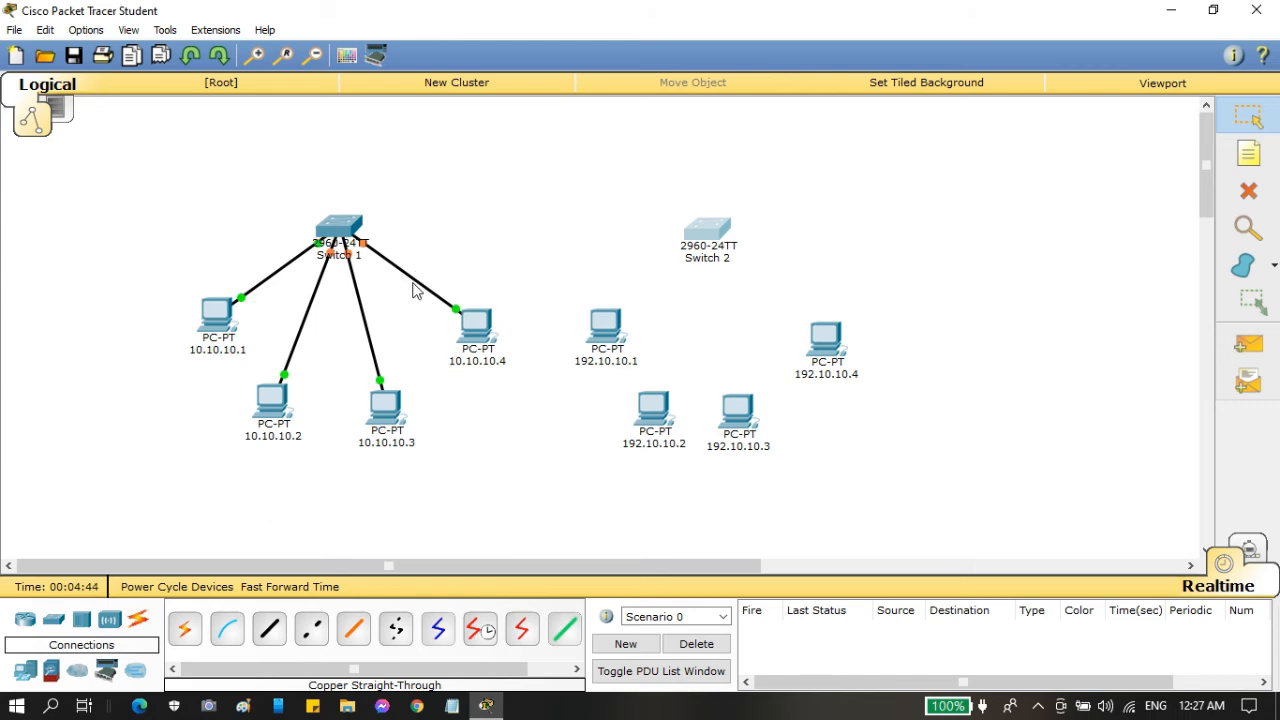
{"action": "left_click", "coordinate": [269, 628]}
{"action": "left_click", "coordinate": [598, 324]}
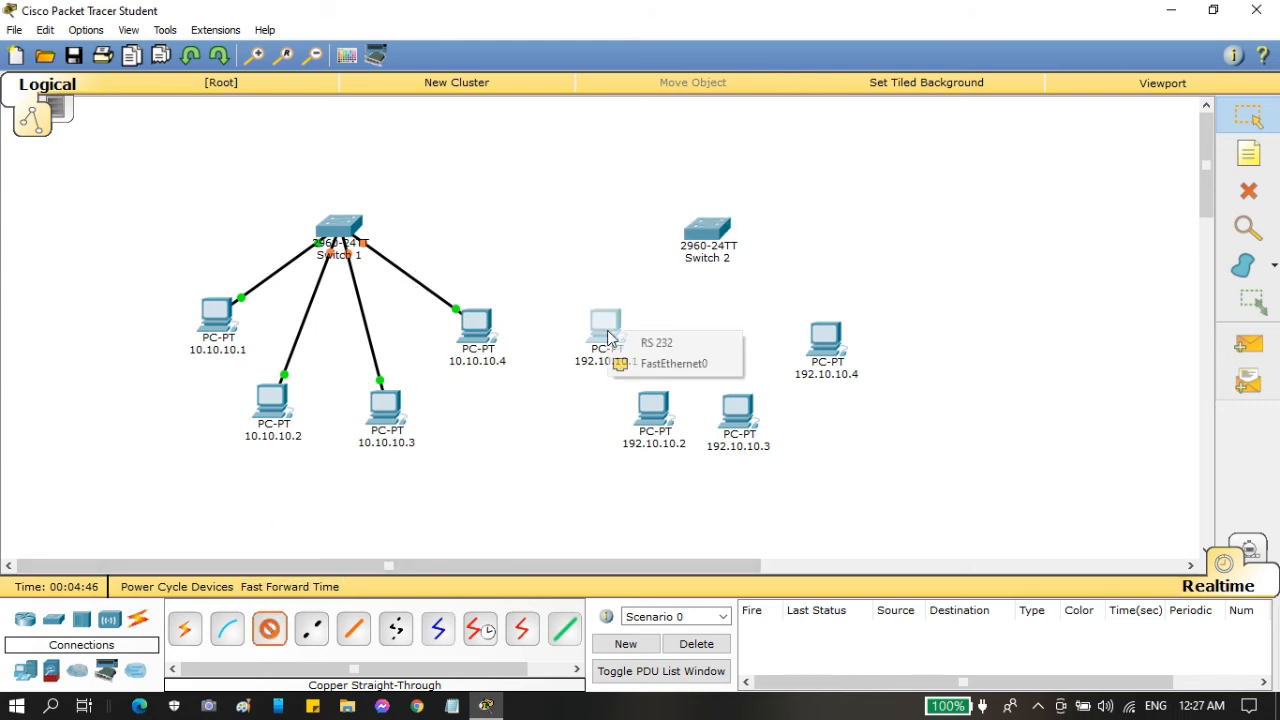
{"action": "left_click", "coordinate": [674, 363]}
{"action": "left_click", "coordinate": [706, 238]}
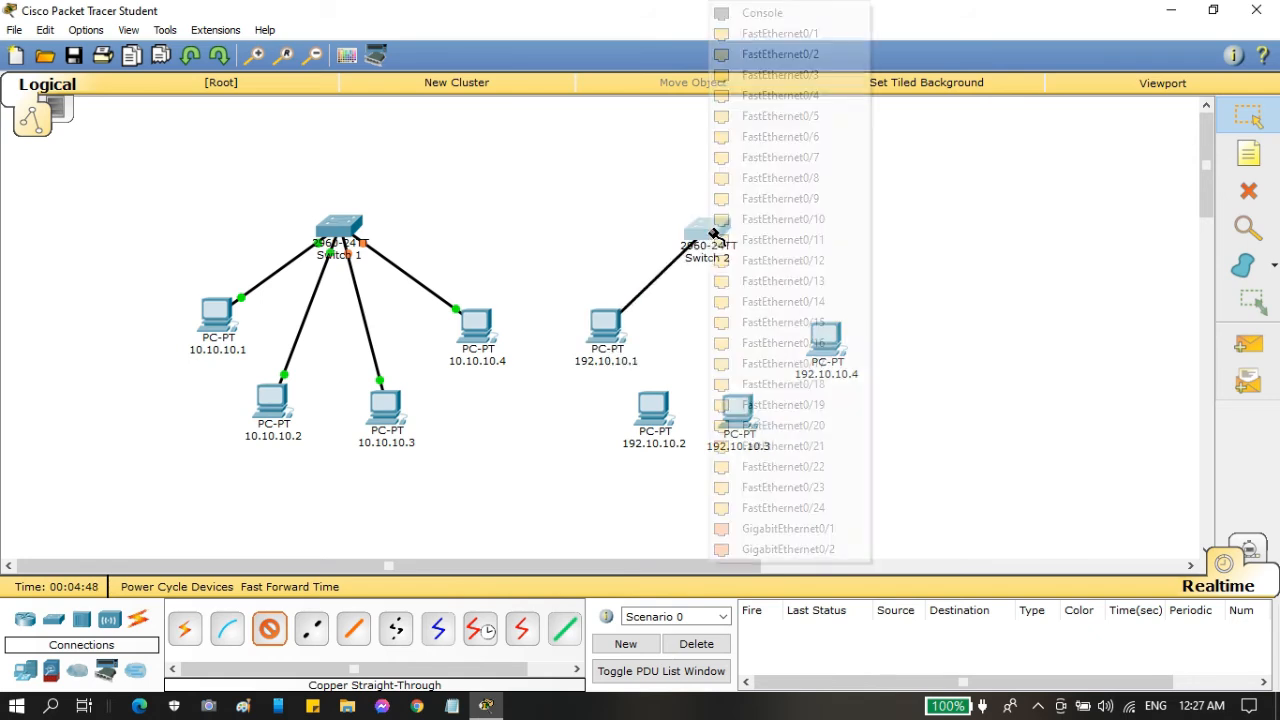
{"action": "left_click", "coordinate": [790, 51]}
Connect FastEthernet0 of PC 192.10.10.2 to a free FastEthernet port on Switch 2 with a Copper Straight-Through cable.
{"action": "left_click", "coordinate": [269, 628]}
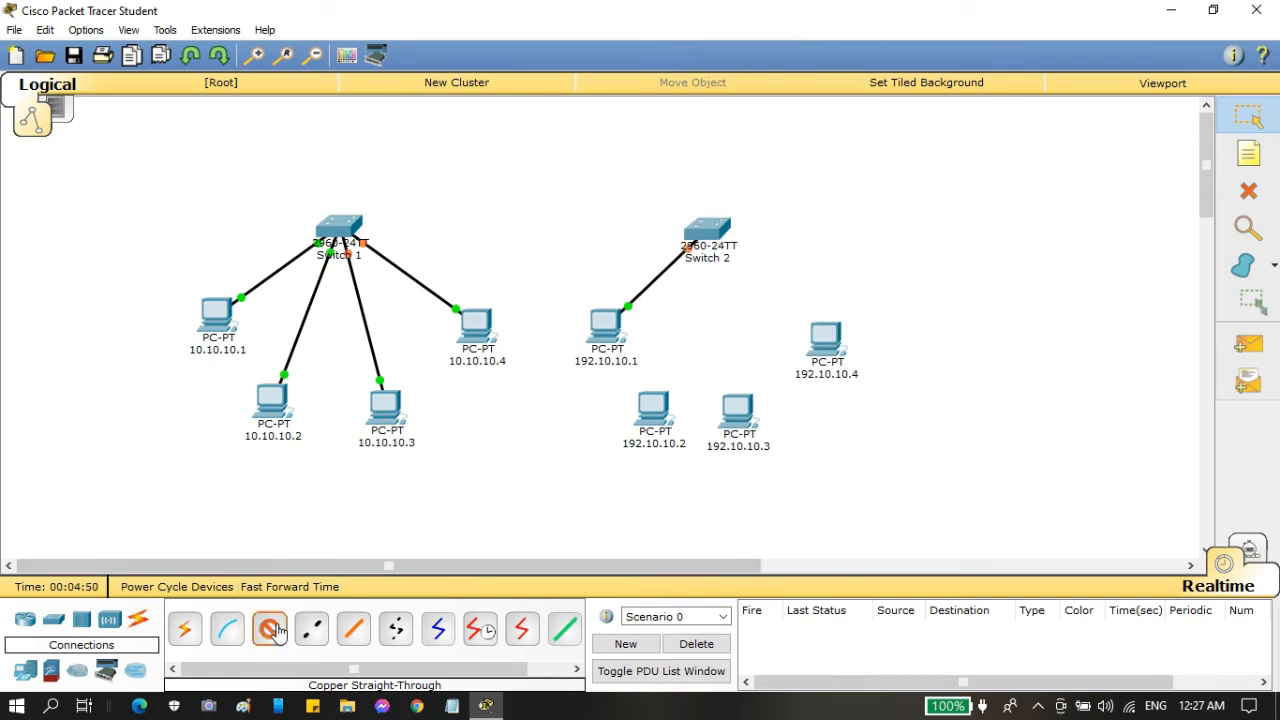
{"action": "left_click", "coordinate": [648, 412]}
{"action": "left_click", "coordinate": [712, 444]}
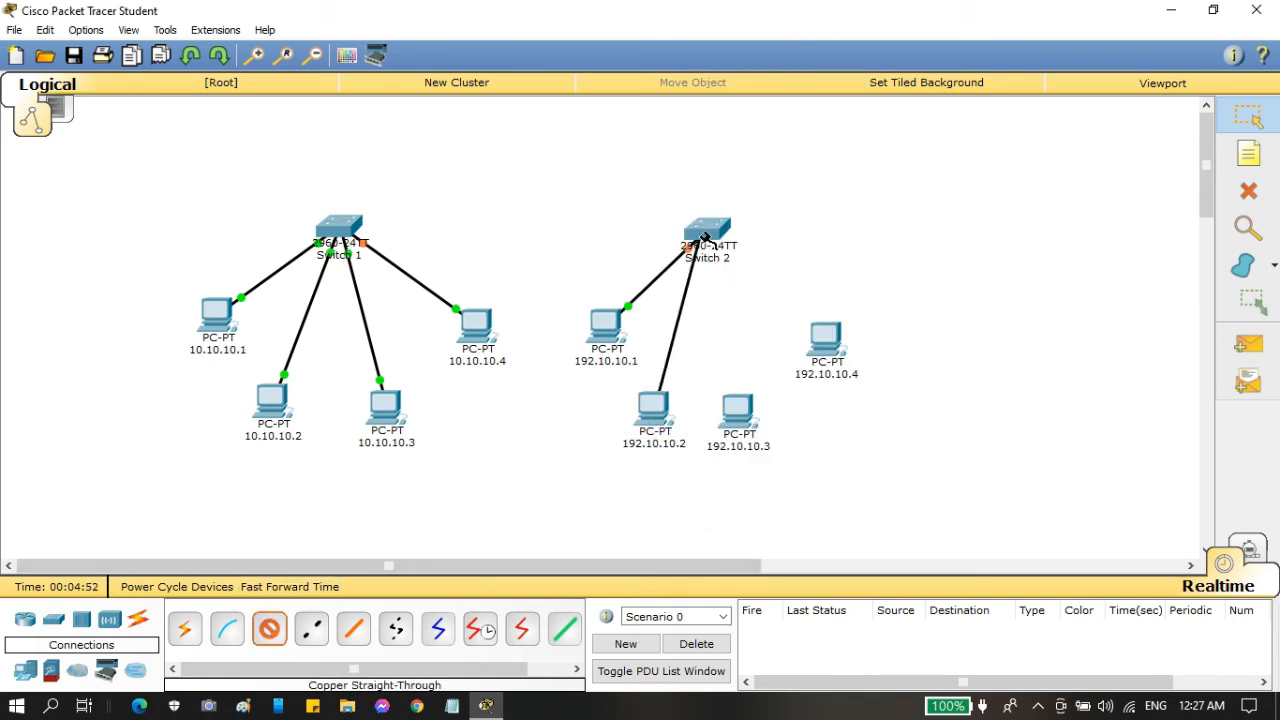
{"action": "left_click", "coordinate": [706, 236]}
{"action": "left_click", "coordinate": [773, 48]}
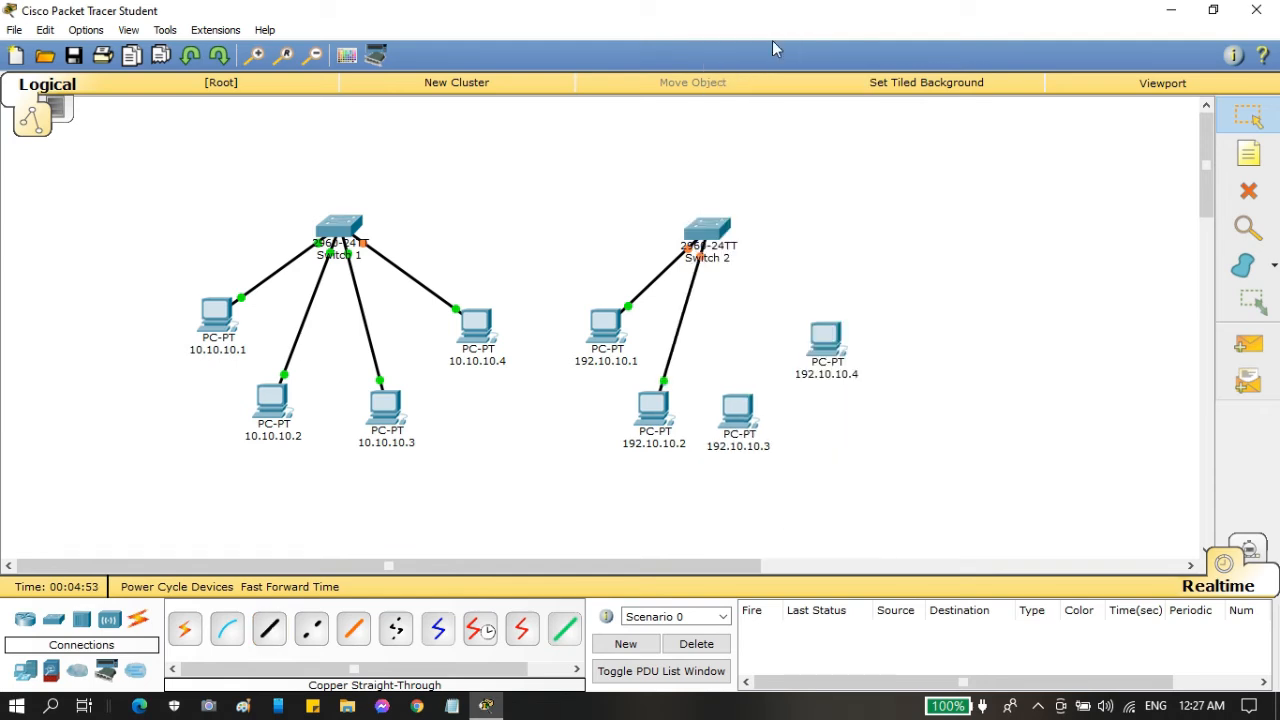
Connect FastEthernet0 of PC 192.10.10.3 to a free FastEthernet port on Switch 2 with a Copper Straight-Through cable.
{"action": "left_click", "coordinate": [269, 628]}
{"action": "left_click", "coordinate": [740, 405]}
{"action": "left_click", "coordinate": [800, 438]}
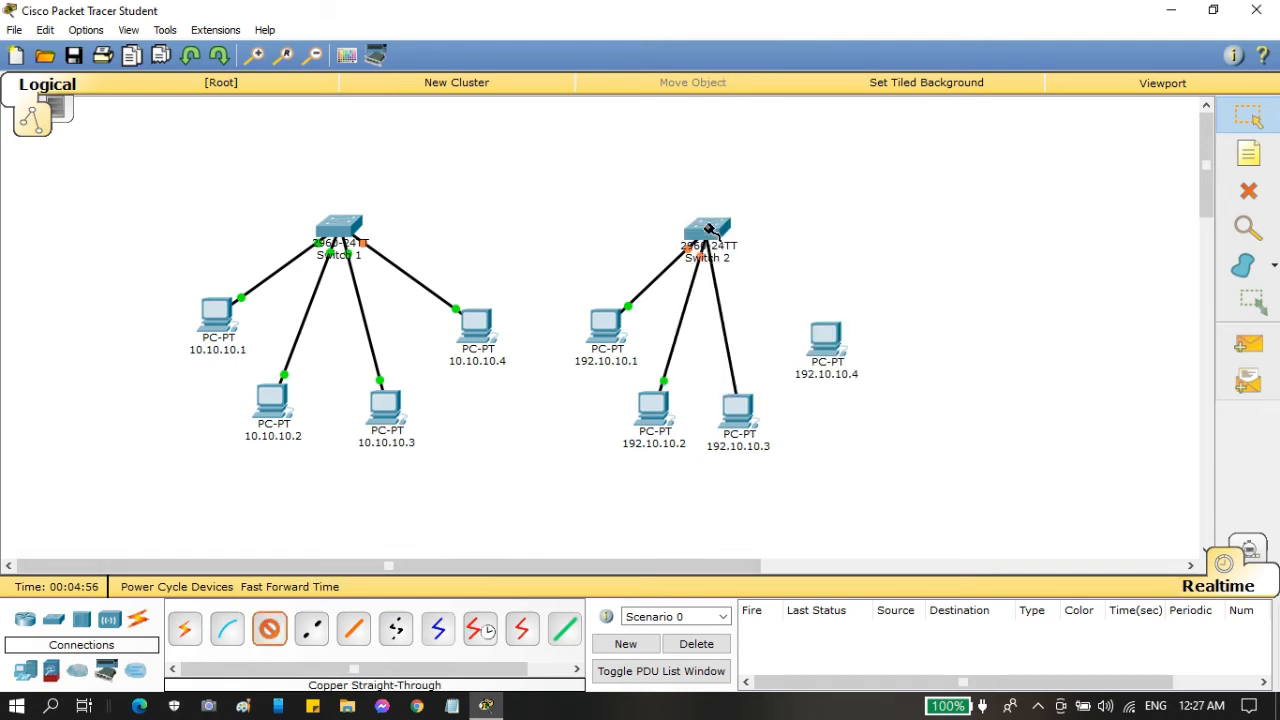
{"action": "left_click", "coordinate": [706, 234]}
{"action": "left_click", "coordinate": [773, 32]}
Connect FastEthernet0 of PC 192.10.10.4 to a free FastEthernet port on Switch 2 with a Copper Straight-Through cable.
{"action": "left_click", "coordinate": [269, 628]}
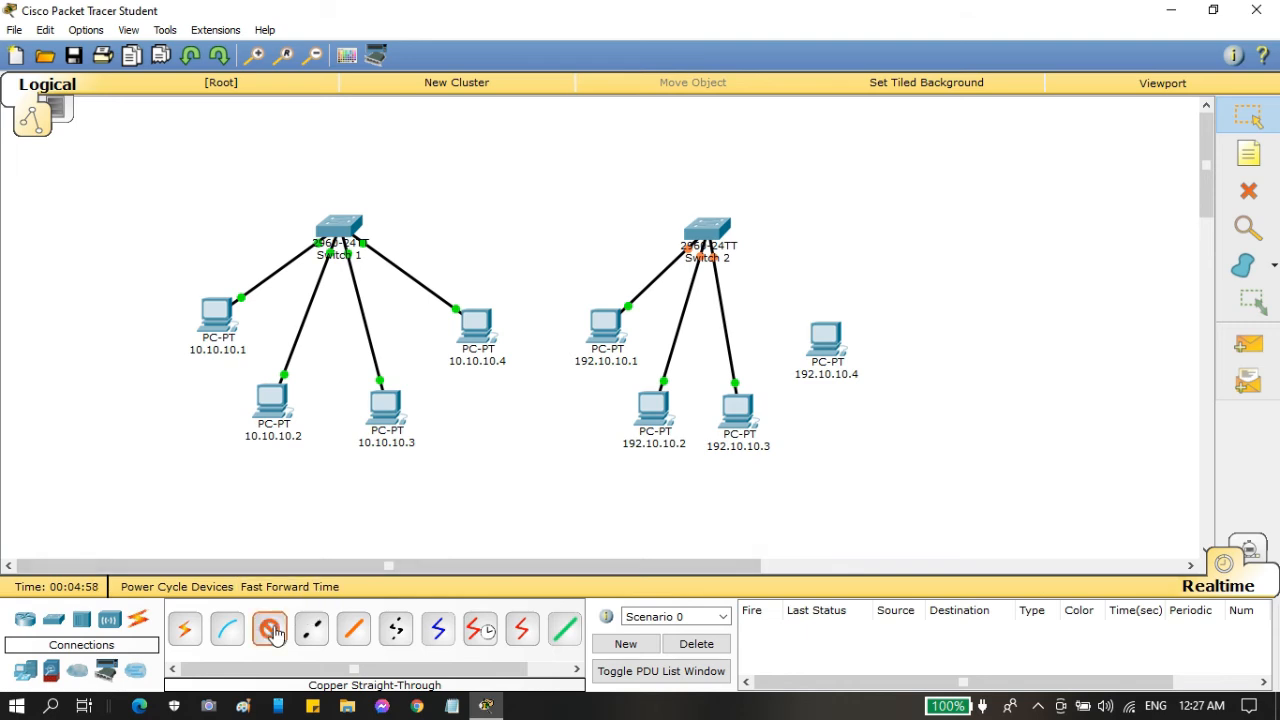
{"action": "left_click", "coordinate": [825, 345]}
{"action": "left_click", "coordinate": [855, 369]}
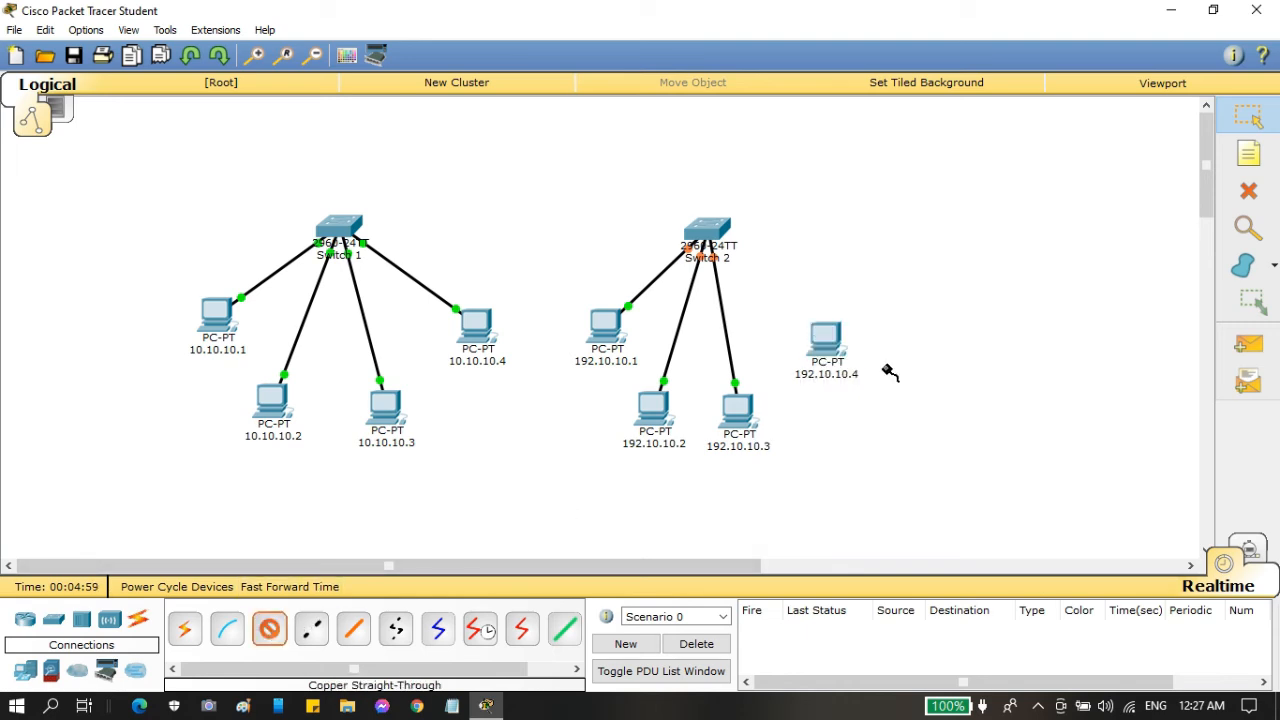
{"action": "left_click", "coordinate": [712, 232]}
{"action": "left_click", "coordinate": [775, 40]}
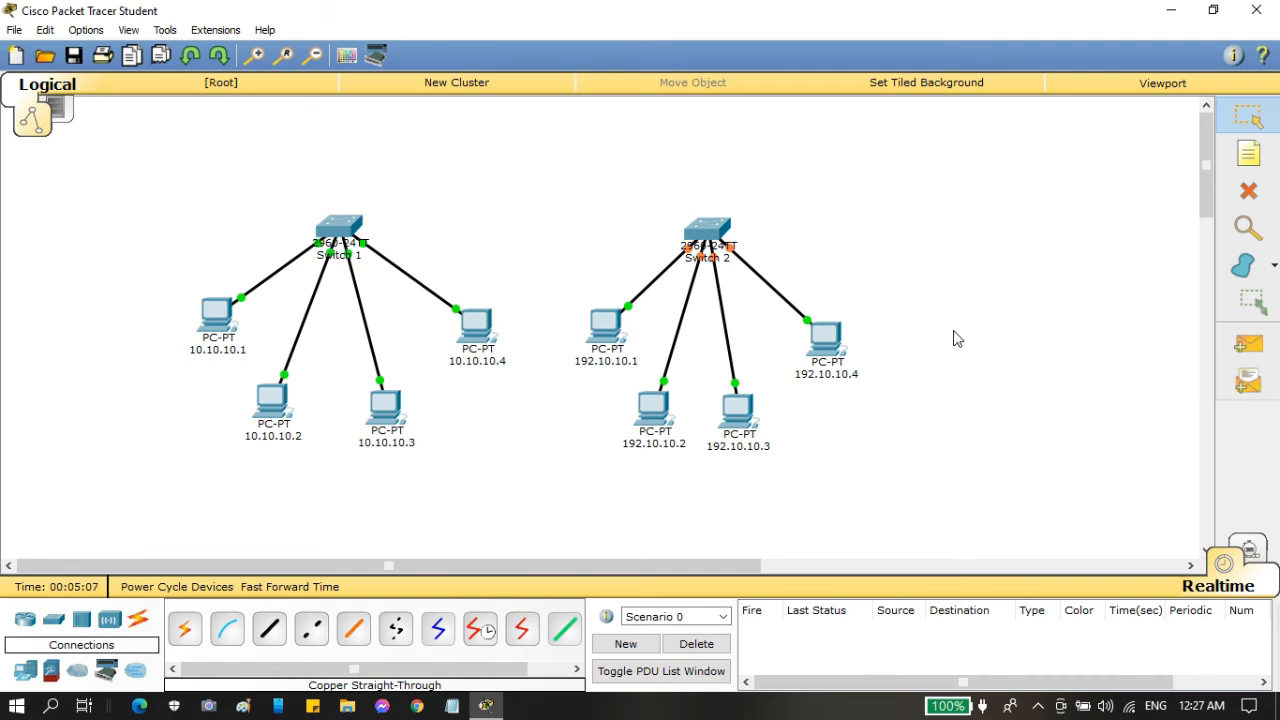
Spread out the four PCs under Switch 2 and lower the four PCs under Switch 1 slightly to tidy the layout.
{"action": "left_click_drag", "start_coordinate": [840, 354], "coordinate": [873, 361]}
{"action": "left_click_drag", "start_coordinate": [757, 440], "coordinate": [781, 442]}
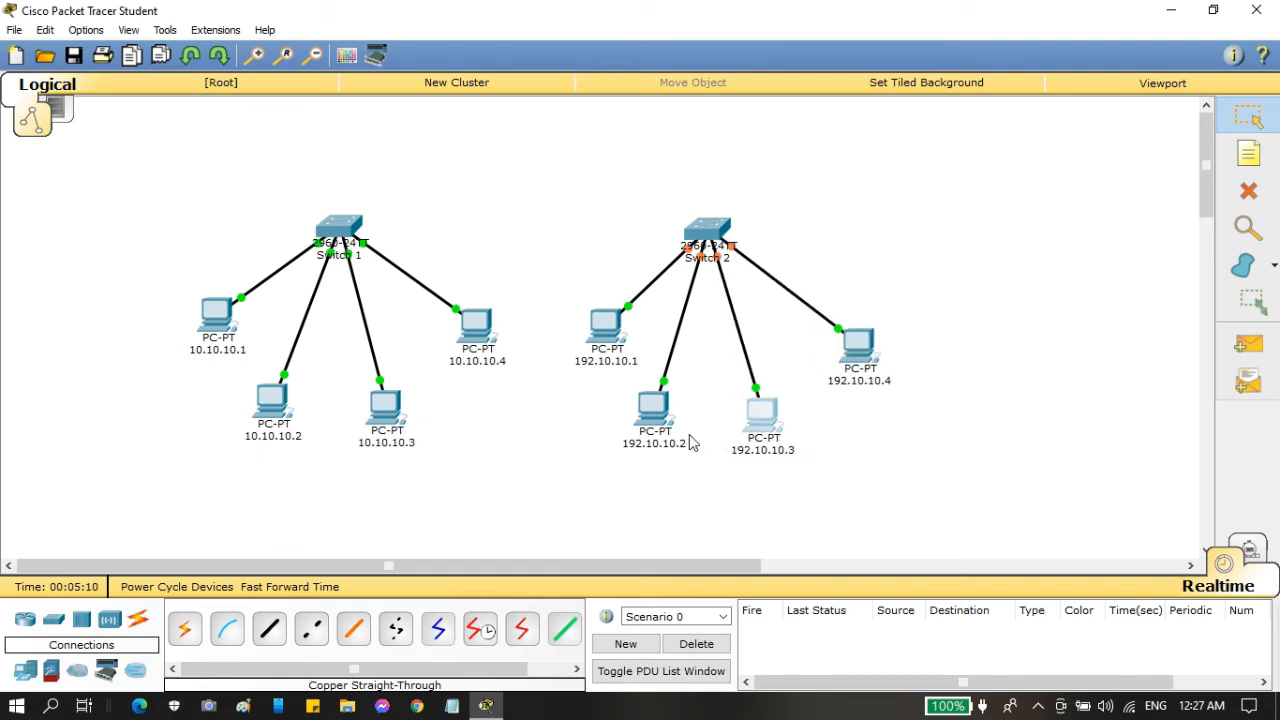
{"action": "left_click_drag", "start_coordinate": [672, 440], "coordinate": [684, 452]}
{"action": "left_click_drag", "start_coordinate": [628, 368], "coordinate": [620, 373]}
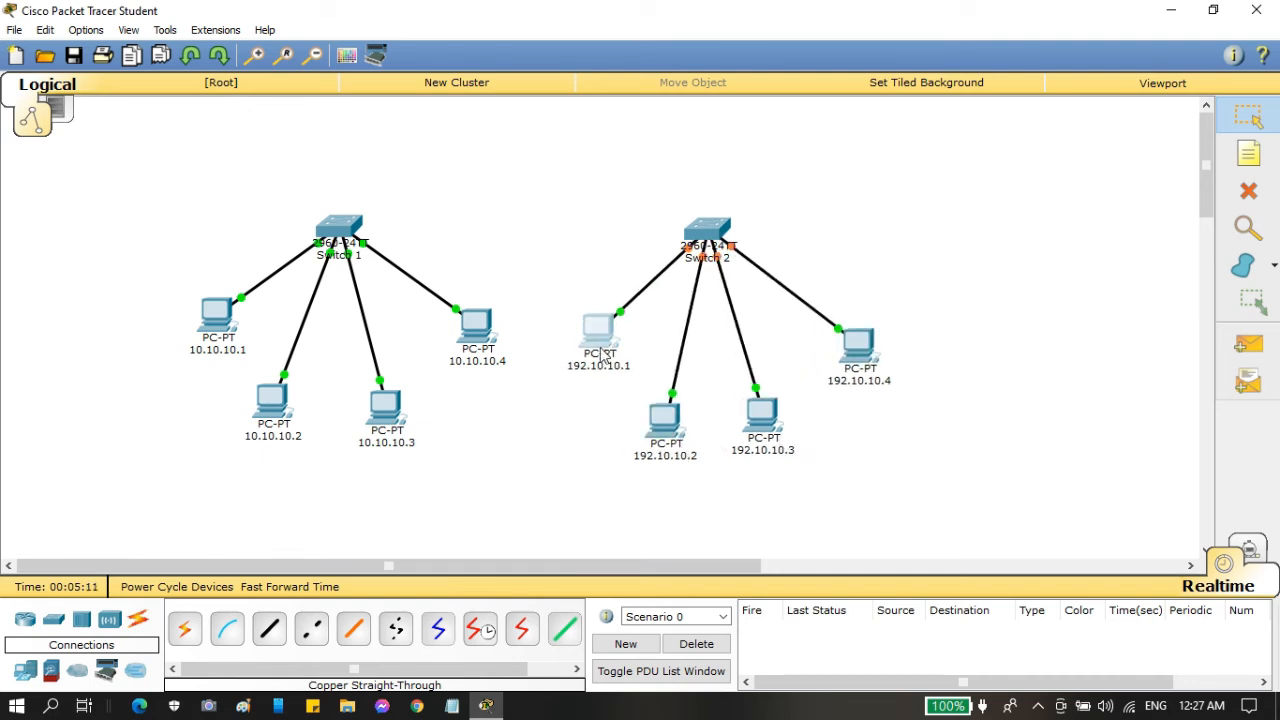
{"action": "left_click_drag", "start_coordinate": [482, 327], "coordinate": [483, 335]}
{"action": "left_click_drag", "start_coordinate": [392, 398], "coordinate": [392, 405]}
{"action": "left_click_drag", "start_coordinate": [272, 402], "coordinate": [270, 410]}
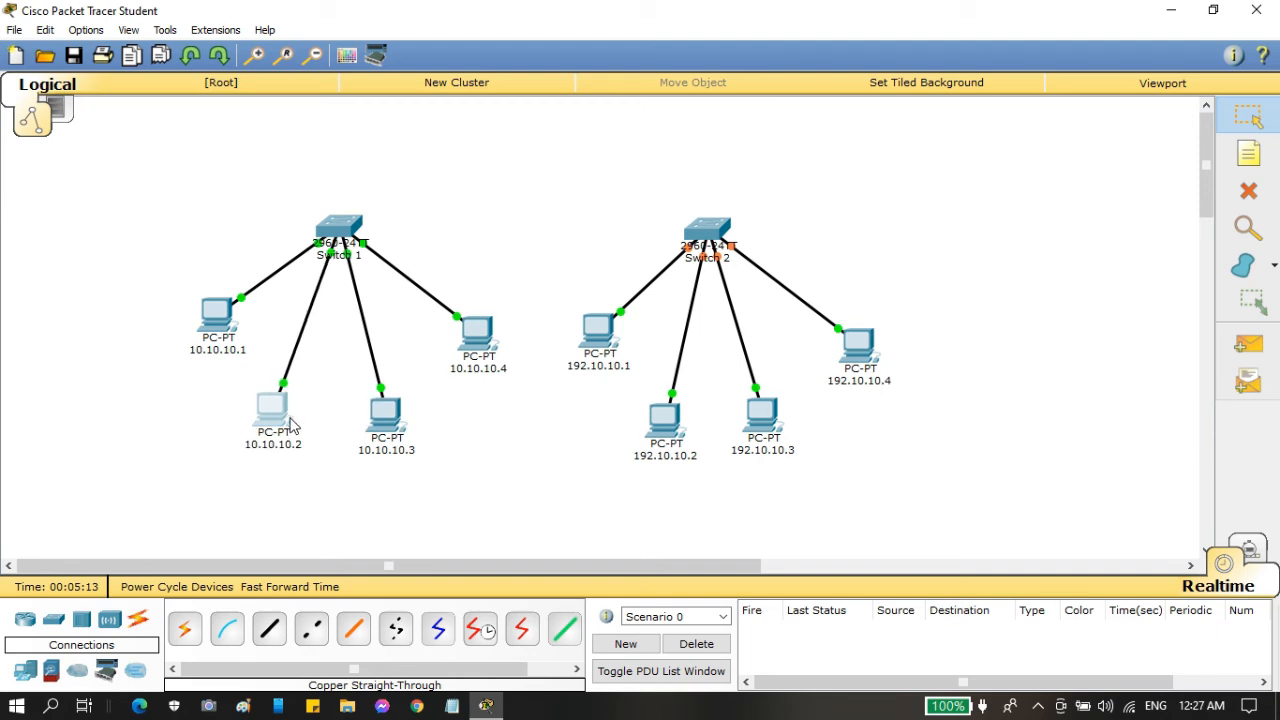
{"action": "left_click_drag", "start_coordinate": [225, 346], "coordinate": [220, 352]}
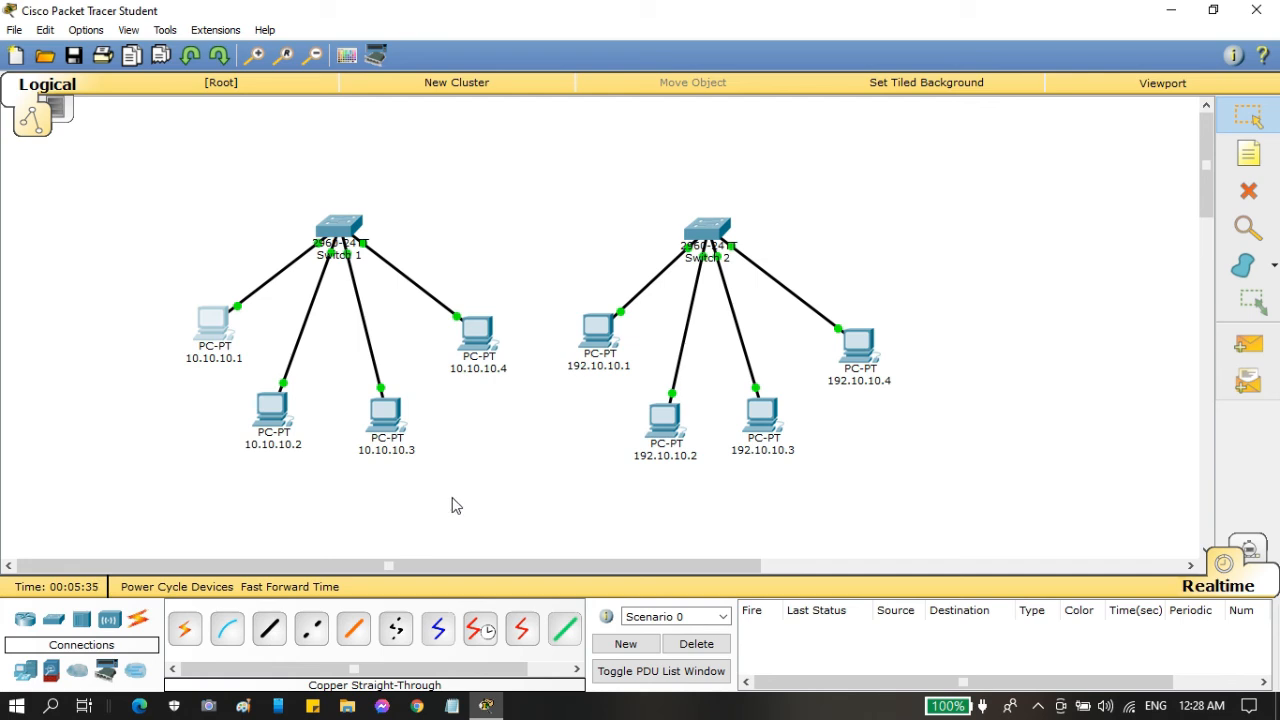
Add a 2911 router above and between Switch 1 and Switch 2.
{"action": "left_click", "coordinate": [22, 621]}
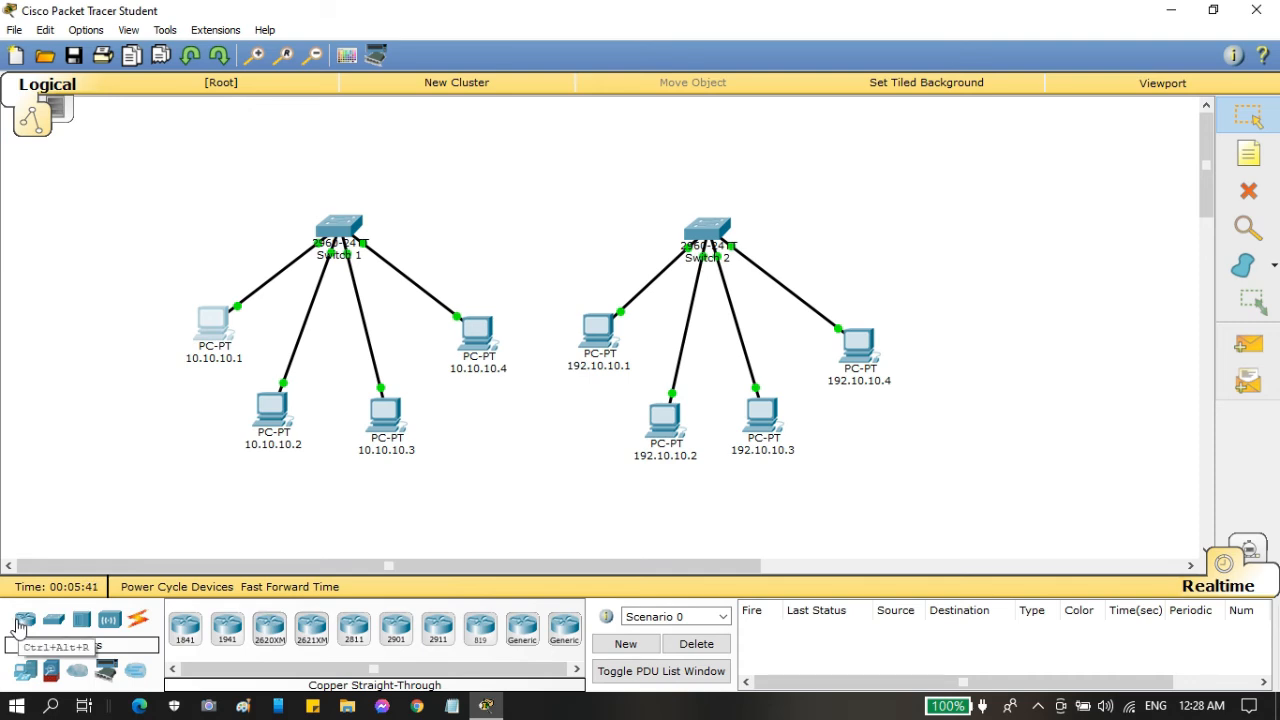
{"action": "left_click", "coordinate": [440, 632]}
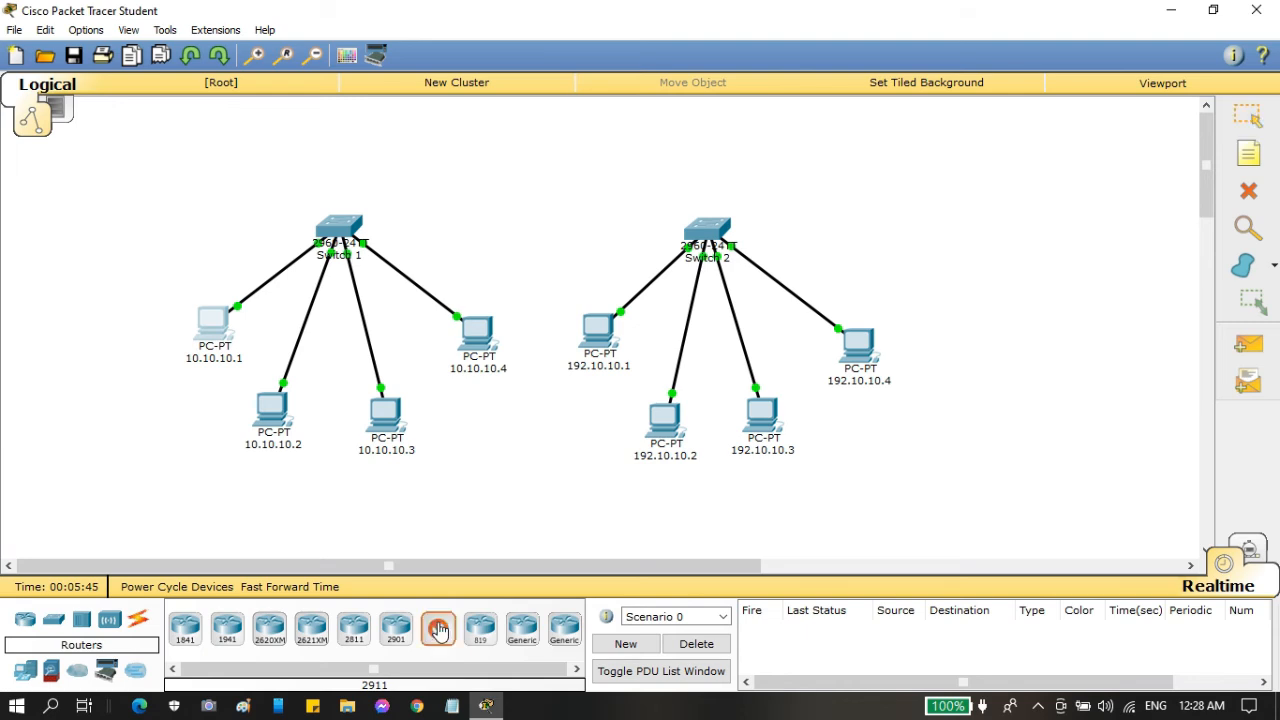
{"action": "left_click", "coordinate": [525, 118]}
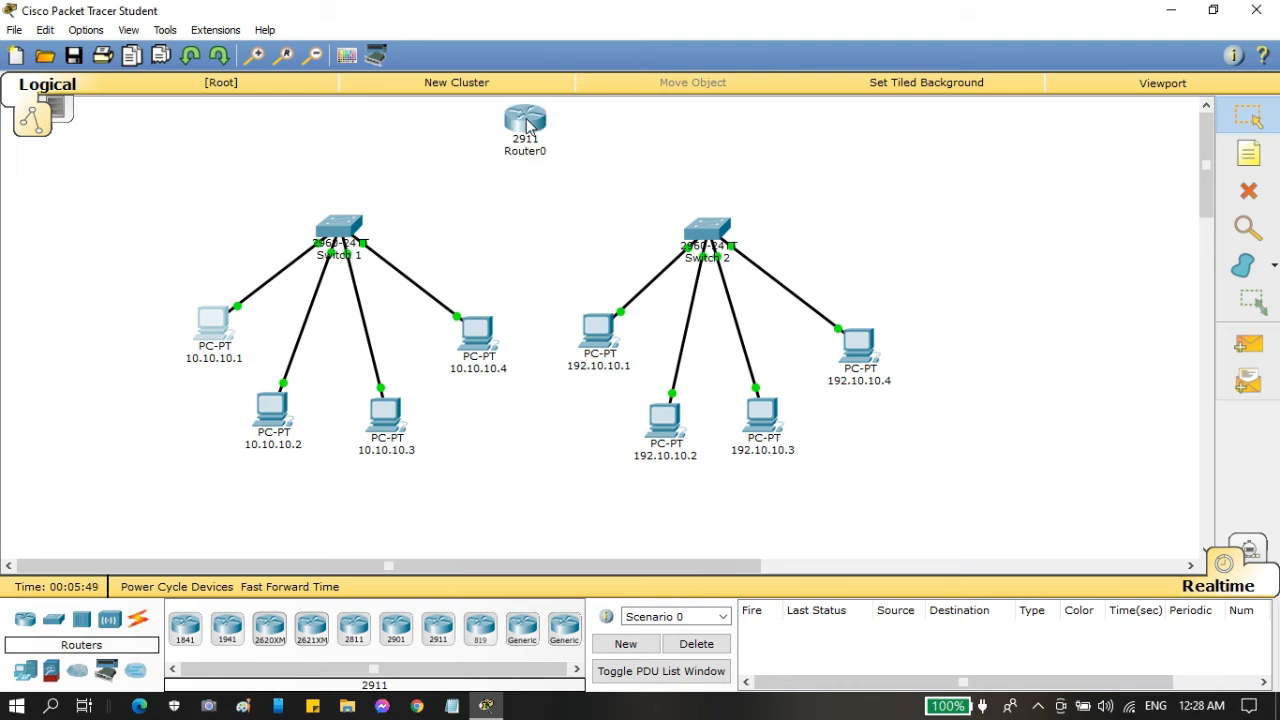
{"action": "left_click_drag", "start_coordinate": [526, 120], "coordinate": [540, 142]}
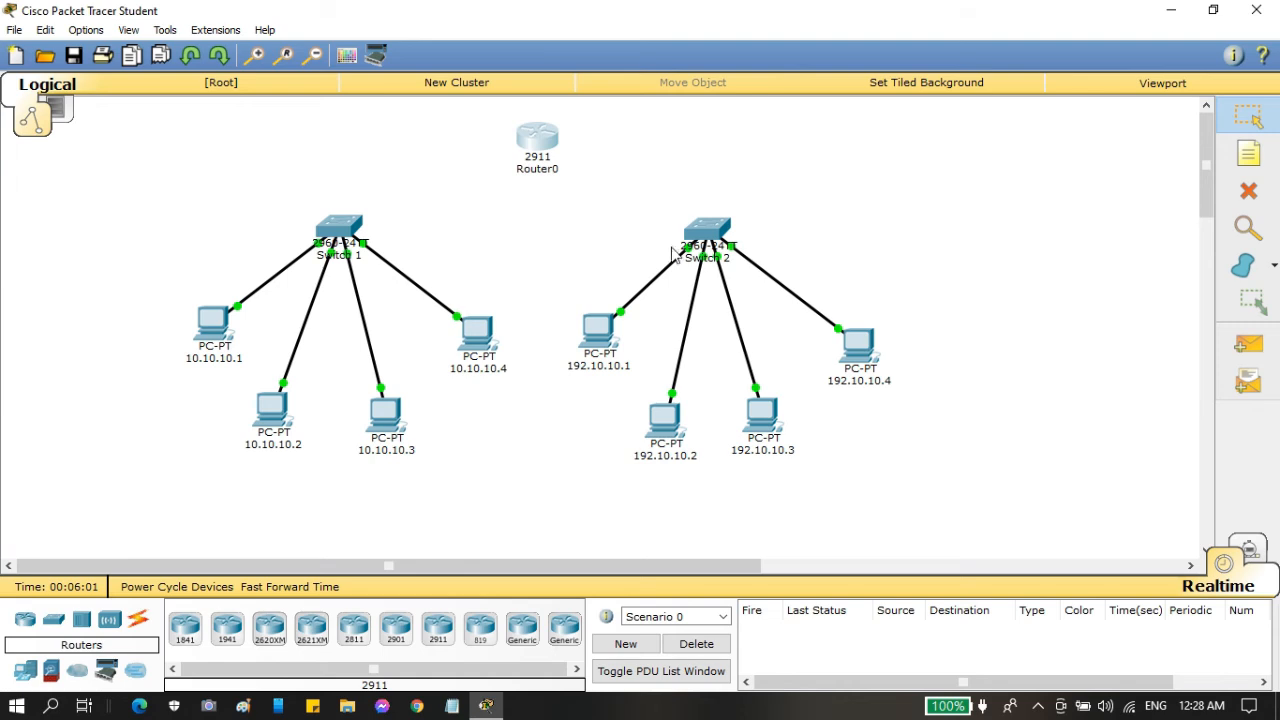
Connect GigabitEthernet0/1 of Switch 1 to GigabitEthernet0/0 of Router0 with a Copper Straight-Through cable.
{"action": "left_click", "coordinate": [139, 622]}
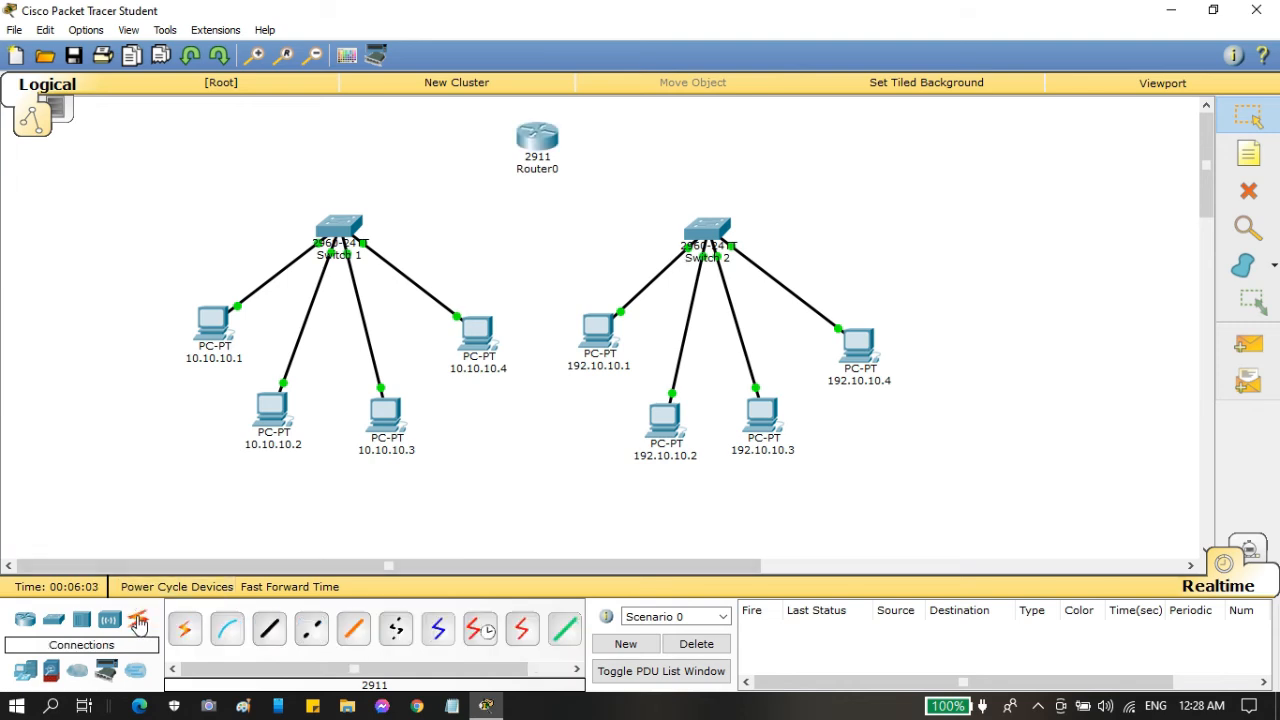
{"action": "left_click", "coordinate": [272, 632]}
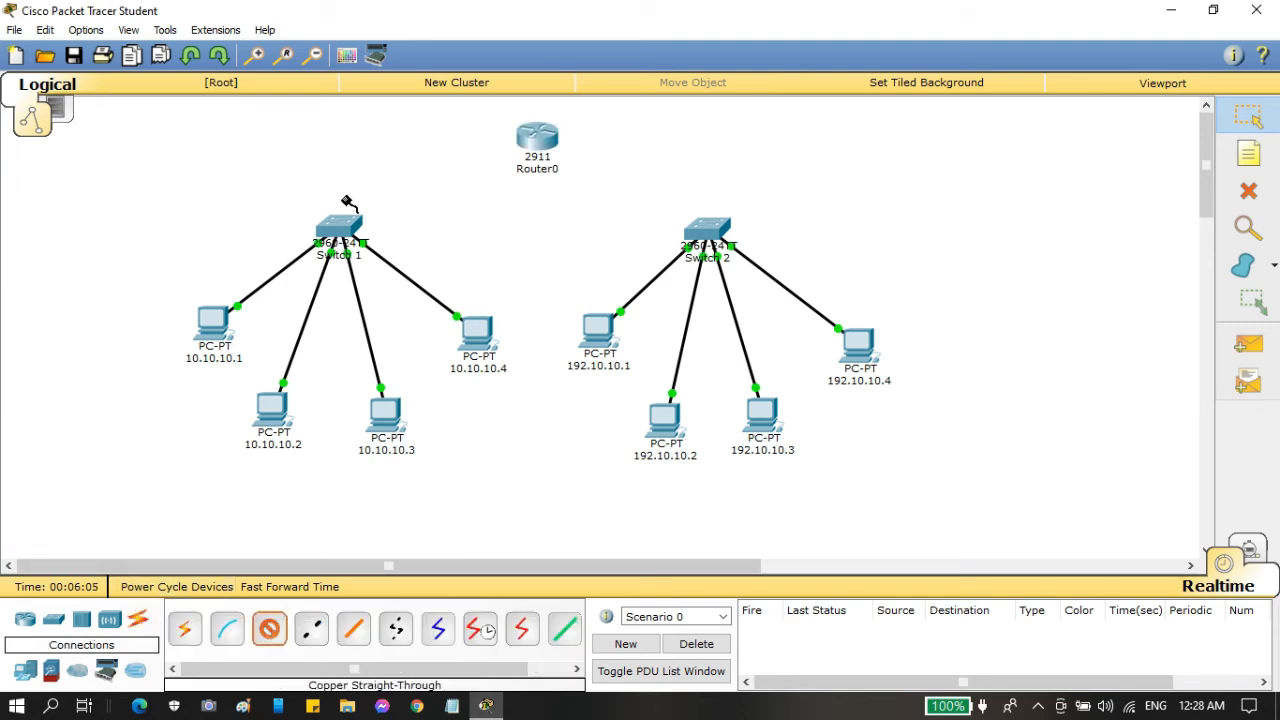
{"action": "left_click", "coordinate": [340, 232]}
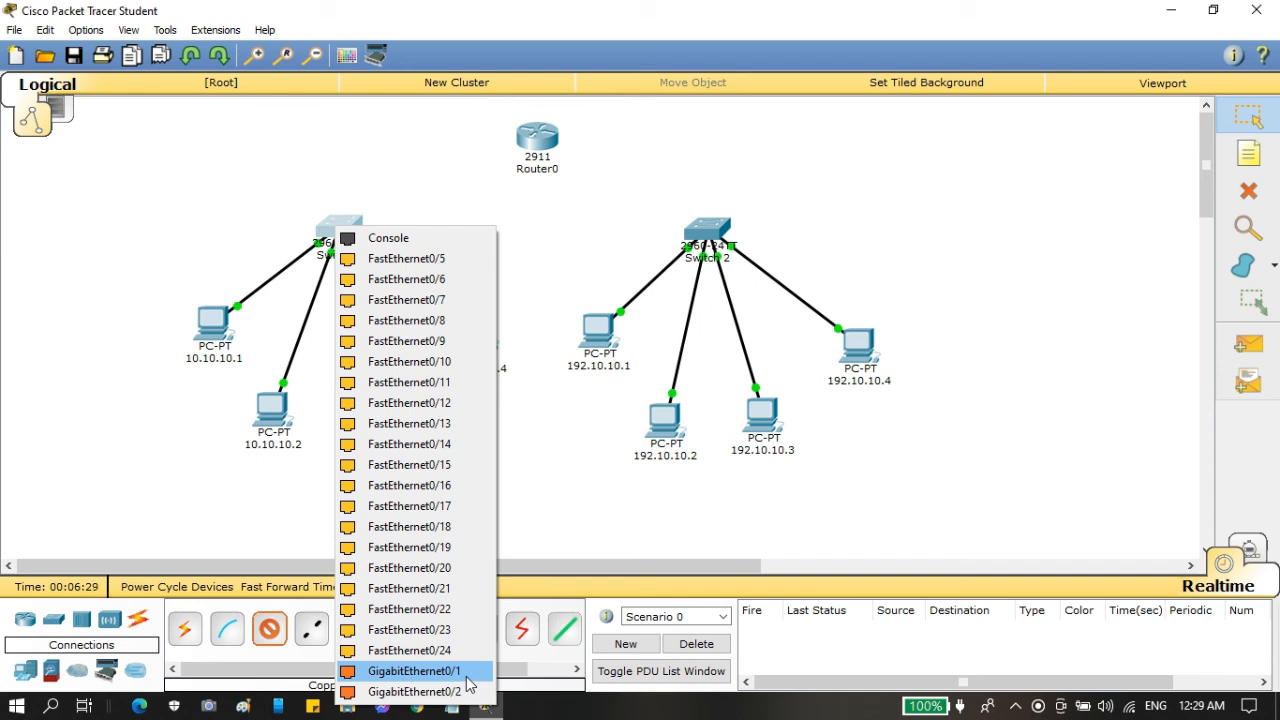
{"action": "left_click", "coordinate": [467, 677]}
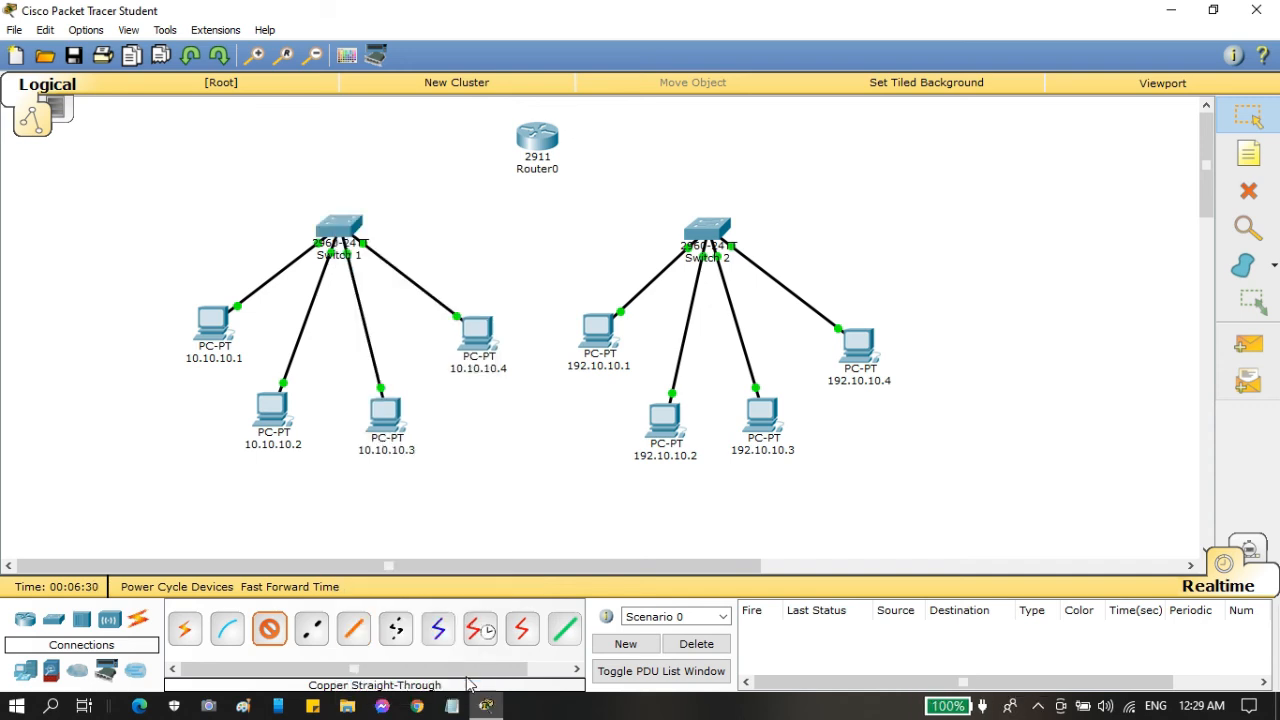
{"action": "left_click", "coordinate": [545, 140]}
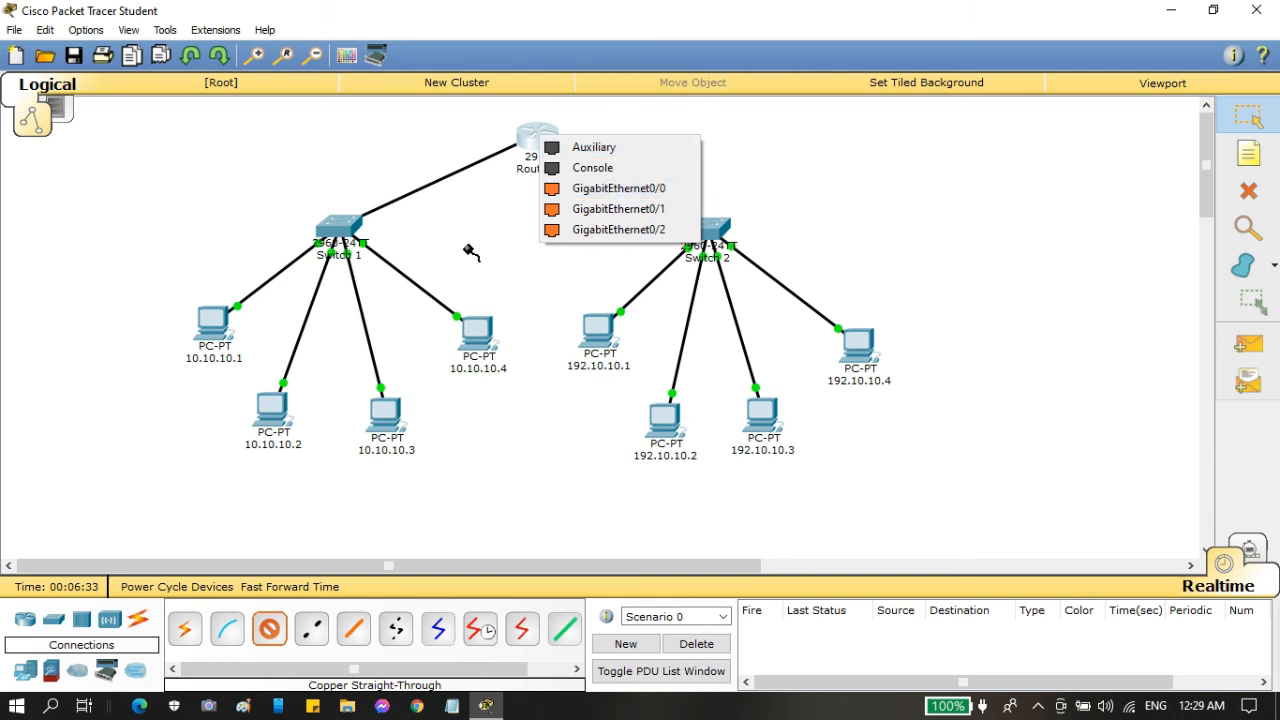
{"action": "left_click", "coordinate": [668, 193]}
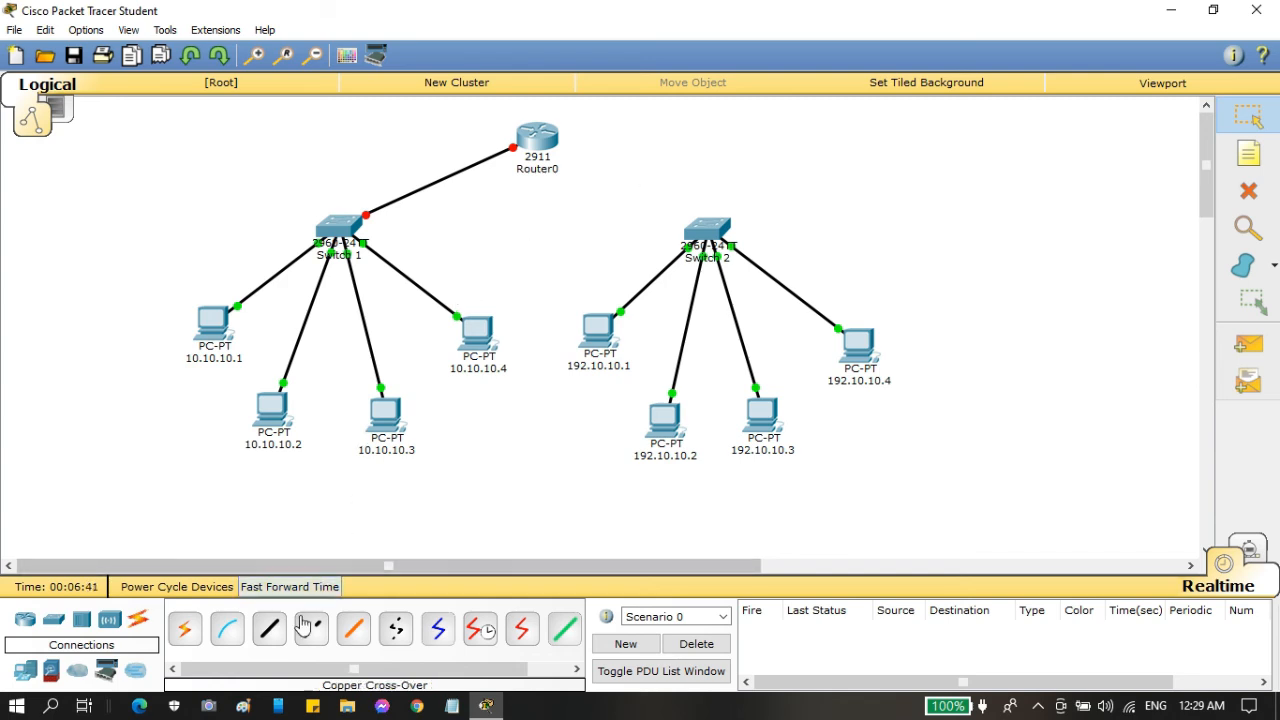
Connect a GigabitEthernet port of Switch 2 to a free GigabitEthernet port of Router0 with a Copper Straight-Through cable.
{"action": "left_click", "coordinate": [270, 632]}
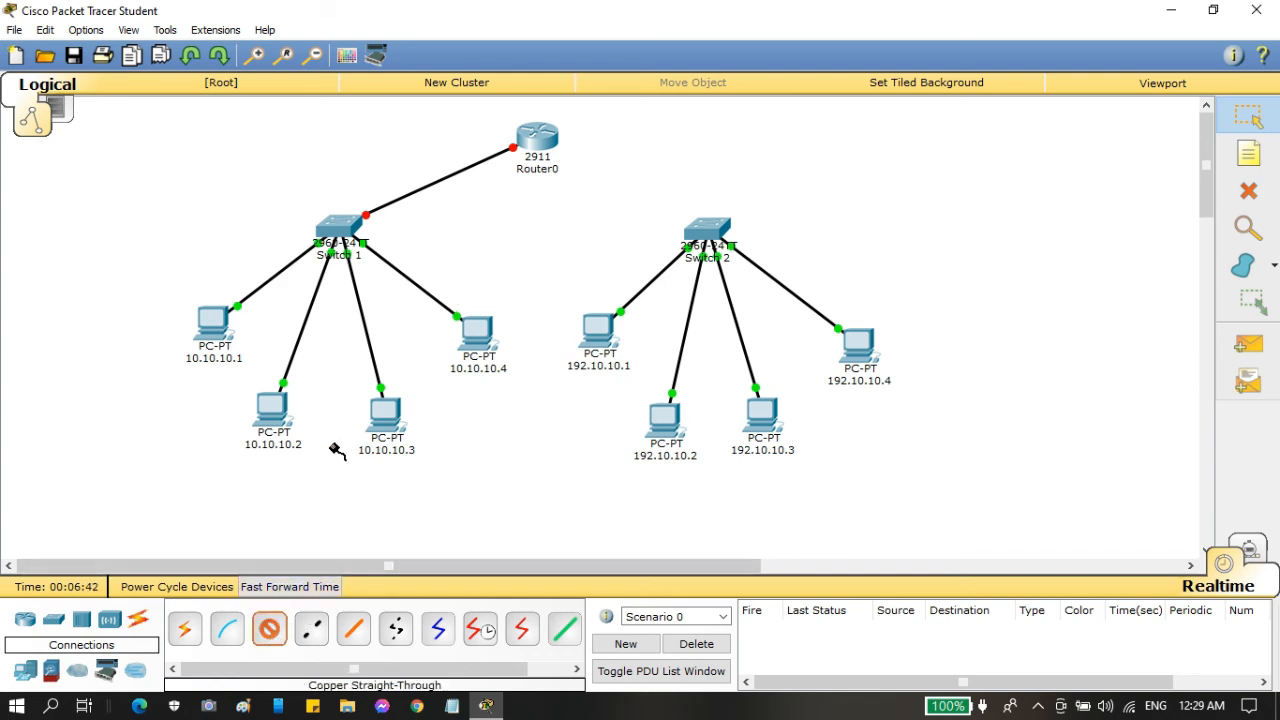
{"action": "left_click", "coordinate": [702, 232]}
{"action": "left_click", "coordinate": [768, 680]}
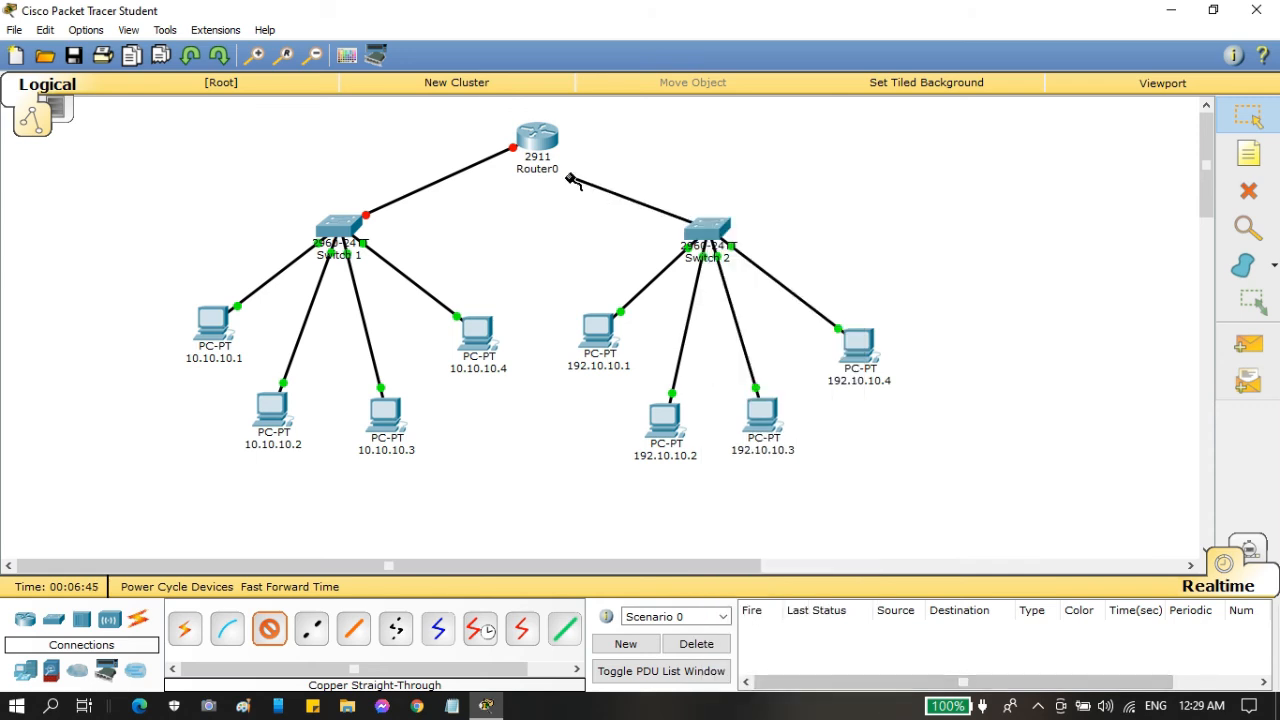
{"action": "left_click", "coordinate": [538, 138]}
{"action": "left_click", "coordinate": [637, 190]}
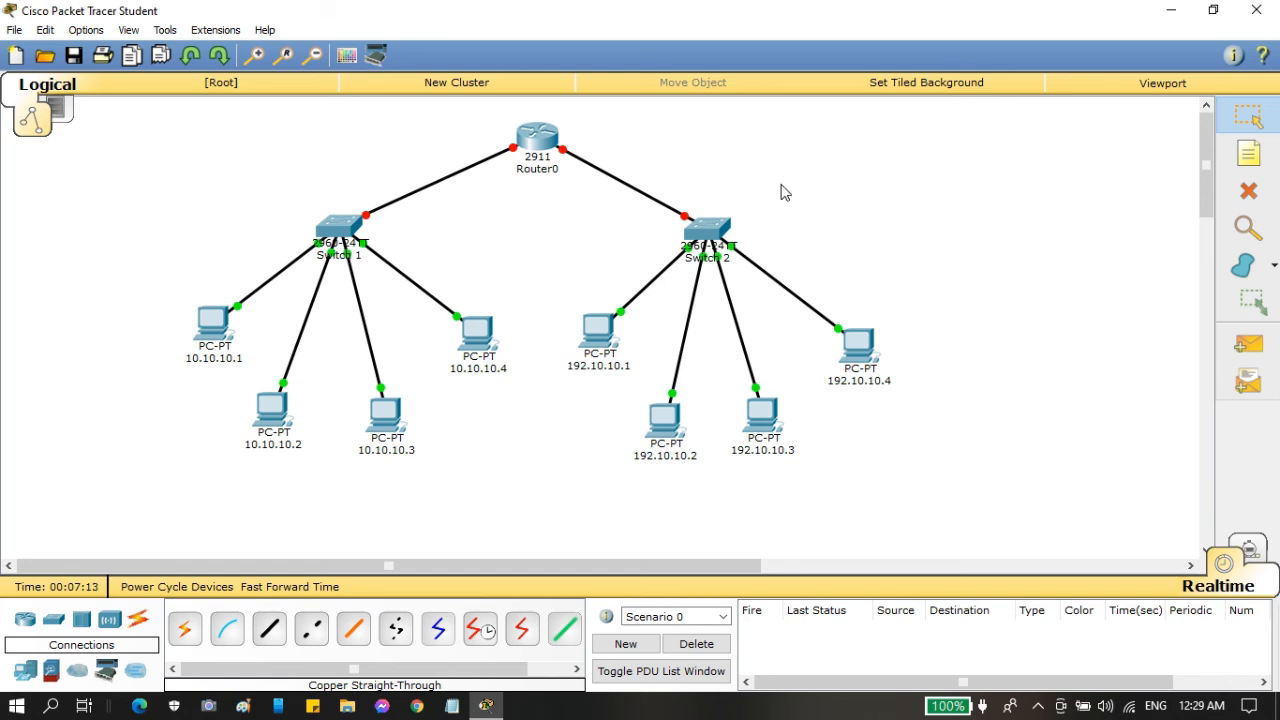
Enter 10.10.10.7 as the IP address of Router0's GigabitEthernet0/0 interface and close the router's configuration window.
{"action": "left_click", "coordinate": [536, 143]}
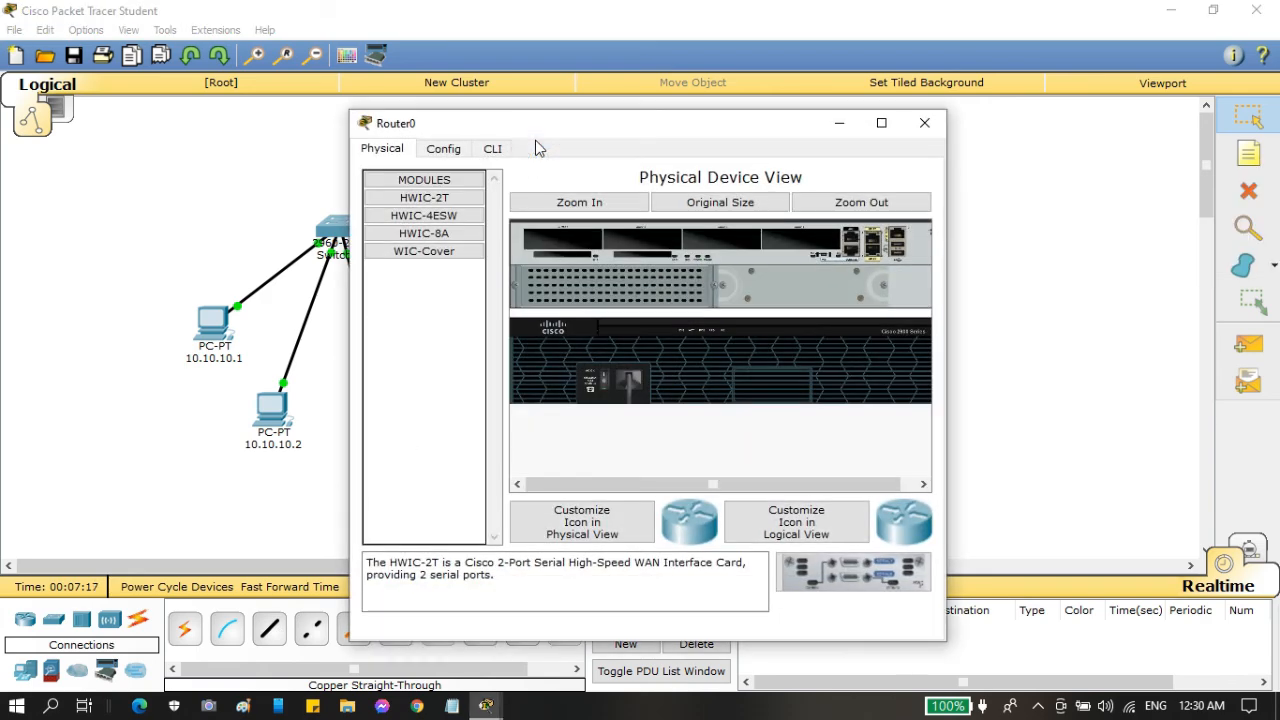
{"action": "left_click", "coordinate": [448, 150]}
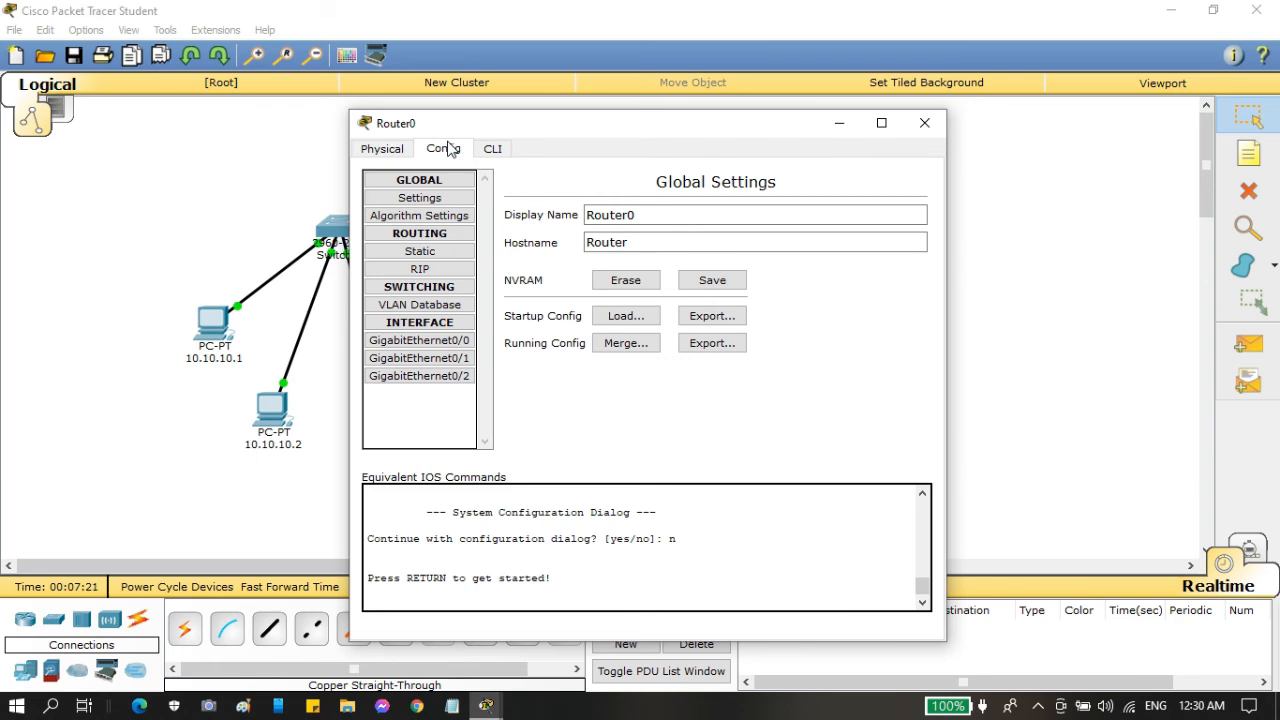
{"action": "left_click_drag", "start_coordinate": [505, 124], "coordinate": [750, 80]}
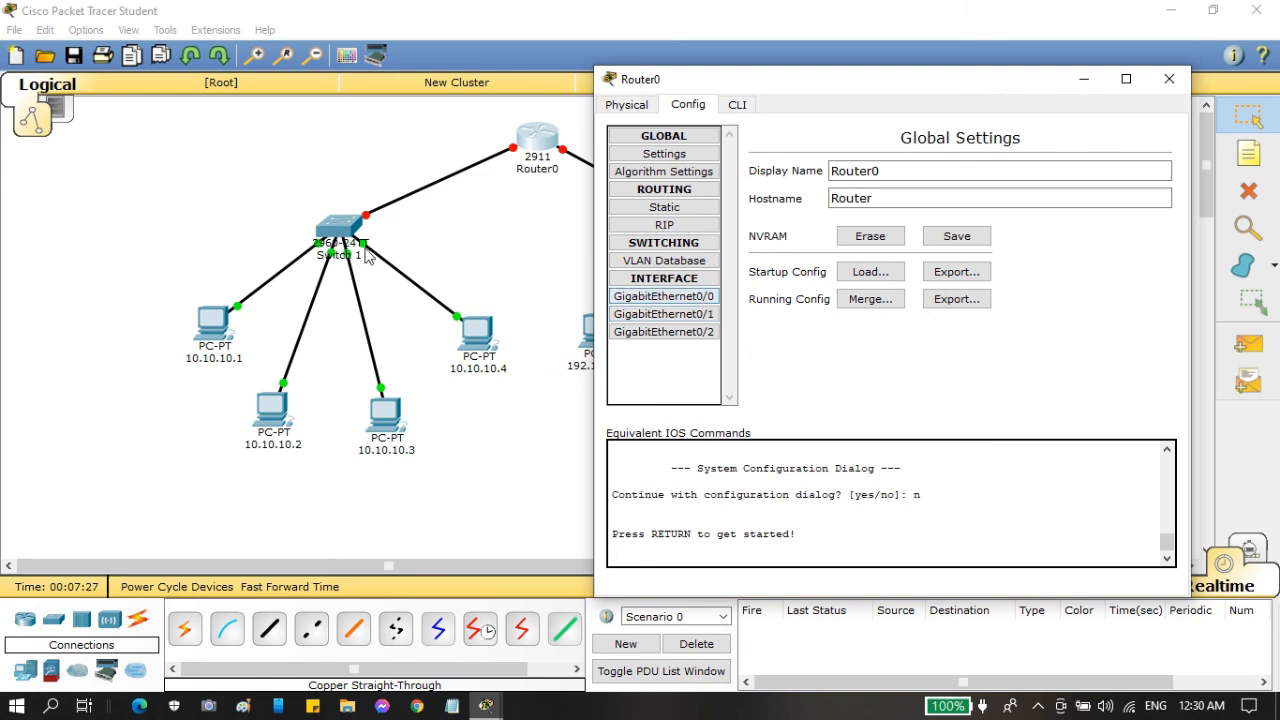
{"action": "left_click", "coordinate": [659, 298]}
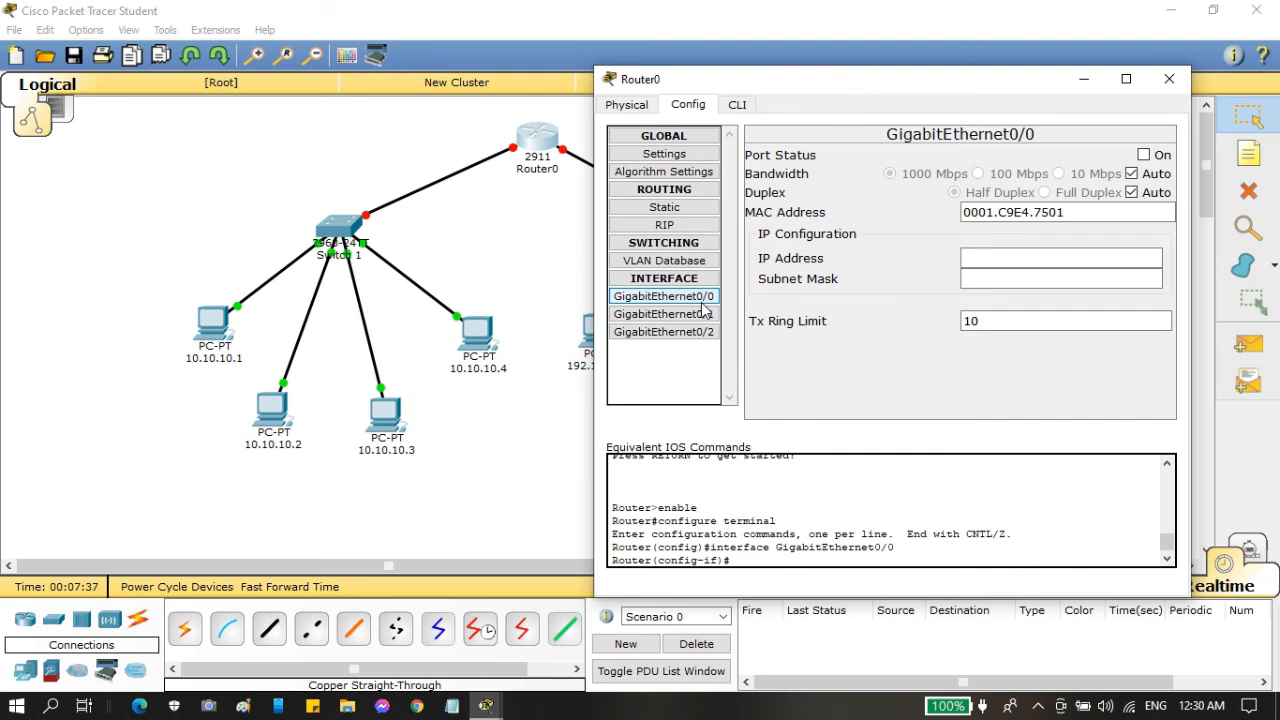
{"action": "left_click", "coordinate": [1031, 257]}
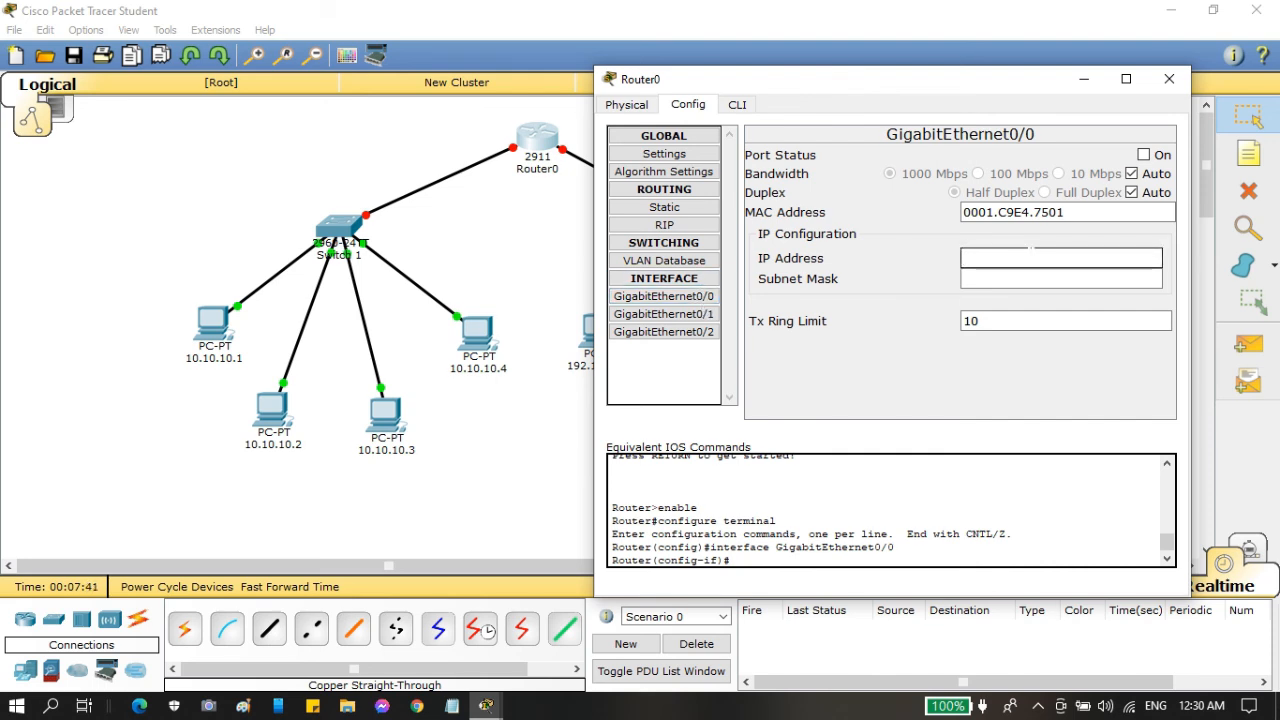
{"action": "type", "text": "10"}
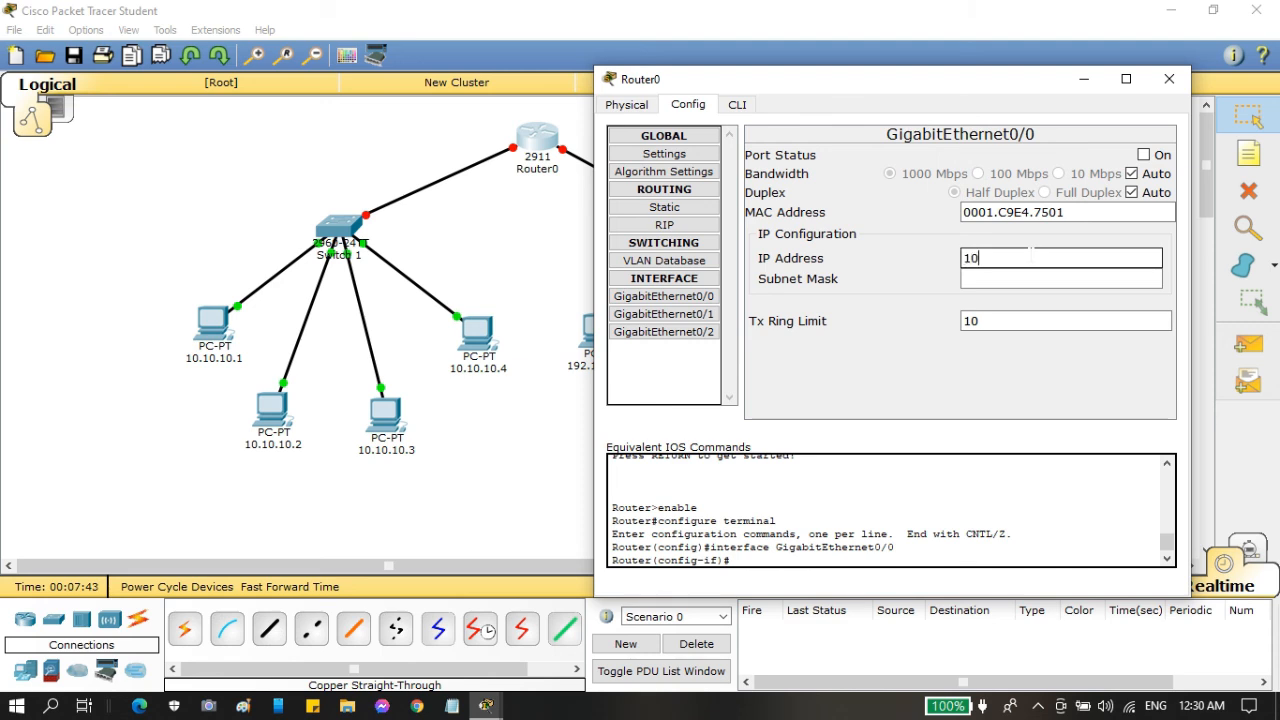
{"action": "type", "text": ".10.10.7"}
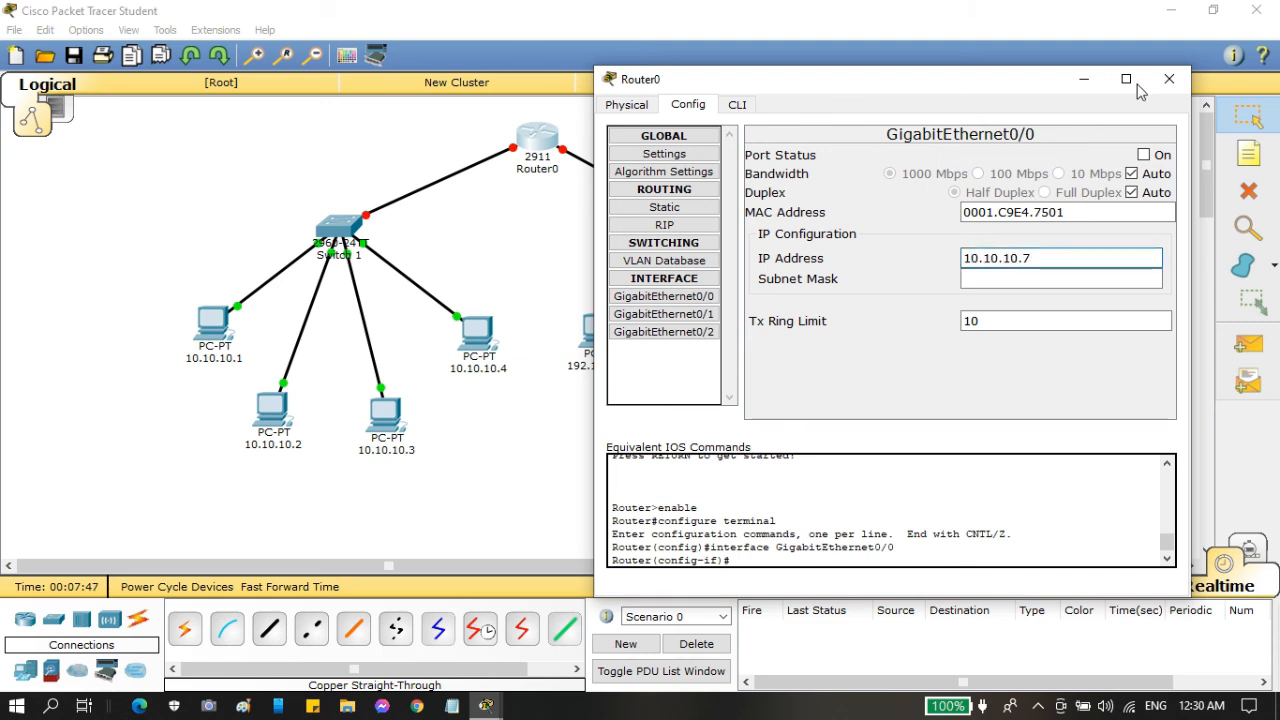
{"action": "left_click", "coordinate": [1168, 82]}
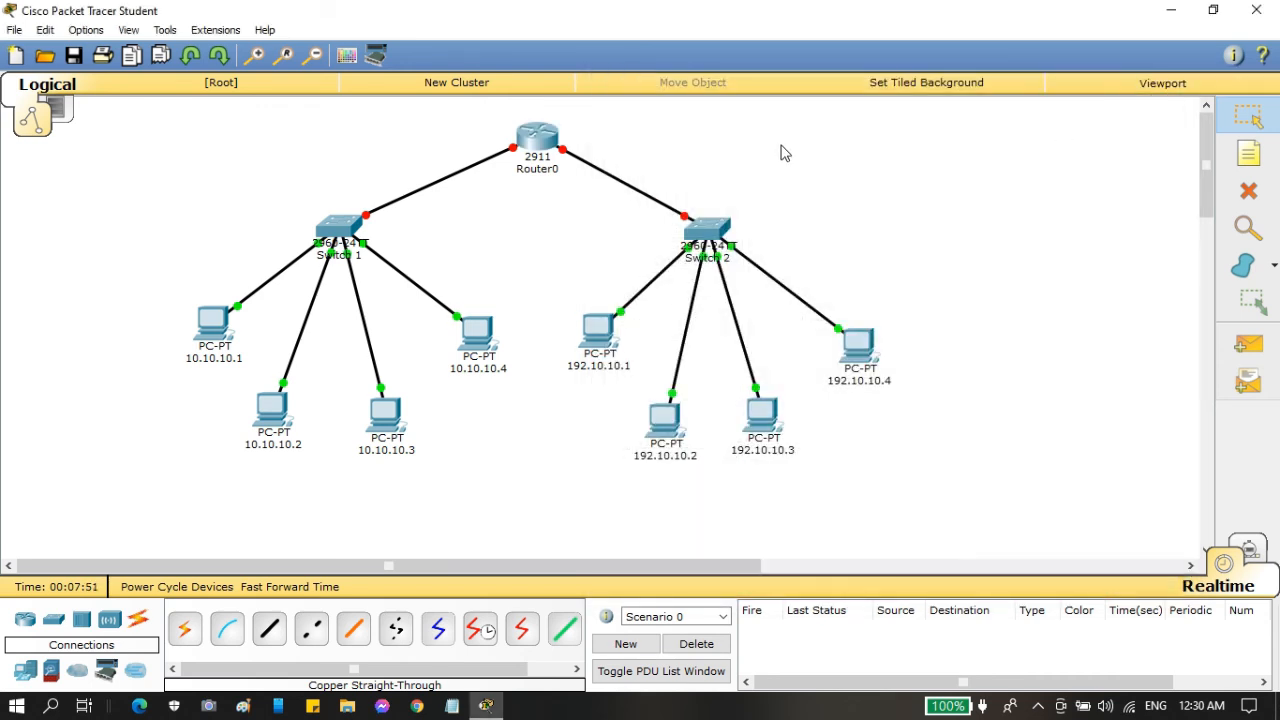
Set the IP address of Router0's GigabitEthernet0/1 interface to 192.10.10.7 and close the router's configuration window.
{"action": "left_click", "coordinate": [543, 136]}
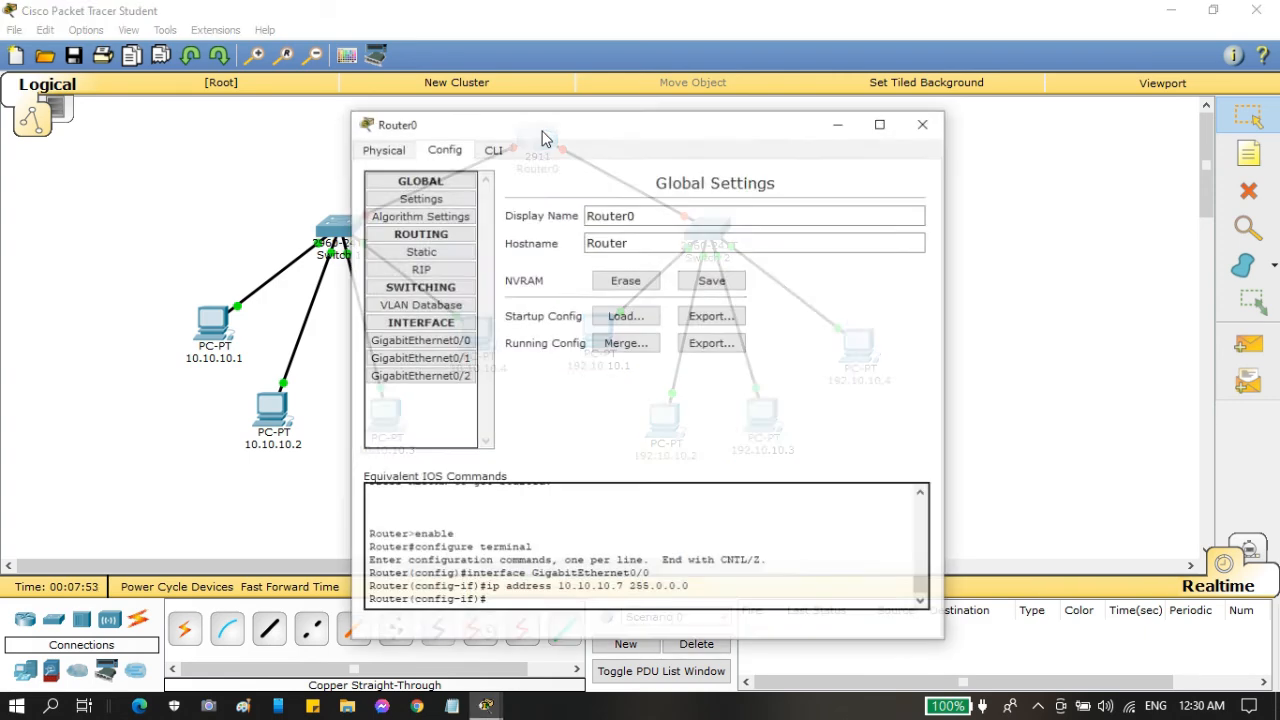
{"action": "left_click_drag", "start_coordinate": [615, 117], "coordinate": [295, 103]}
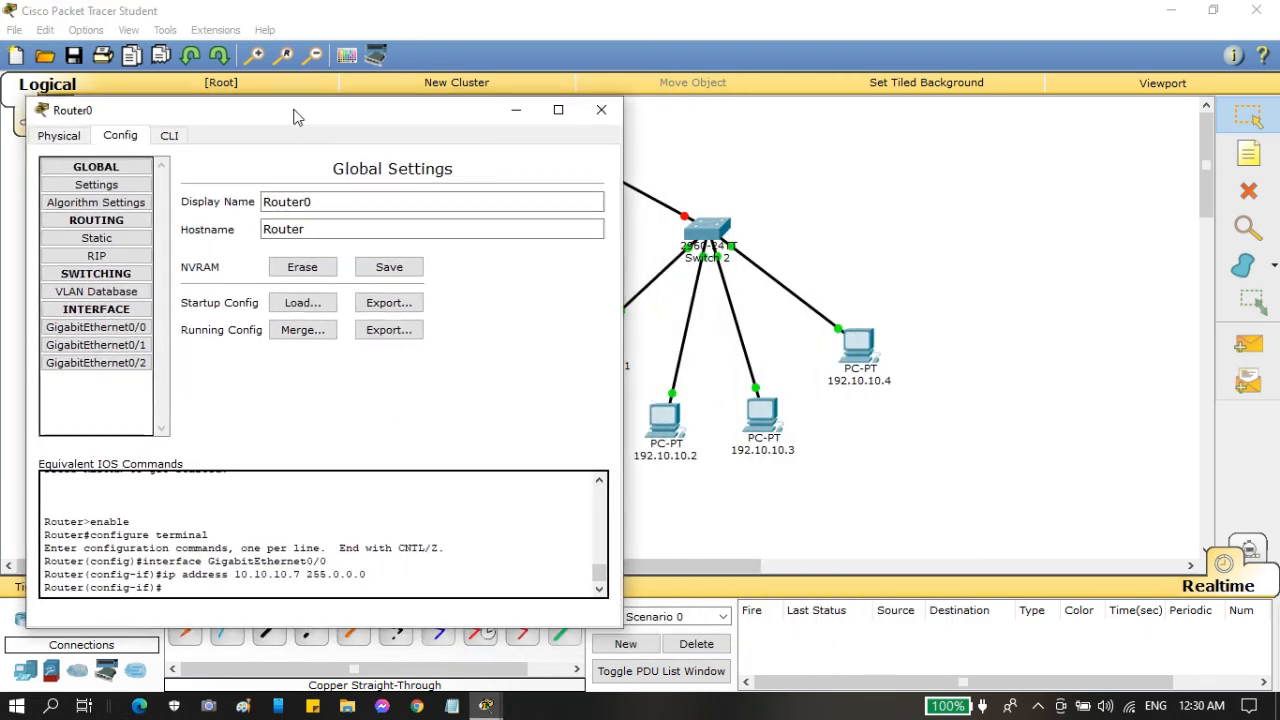
{"action": "left_click", "coordinate": [142, 350]}
{"action": "left_click", "coordinate": [501, 287]}
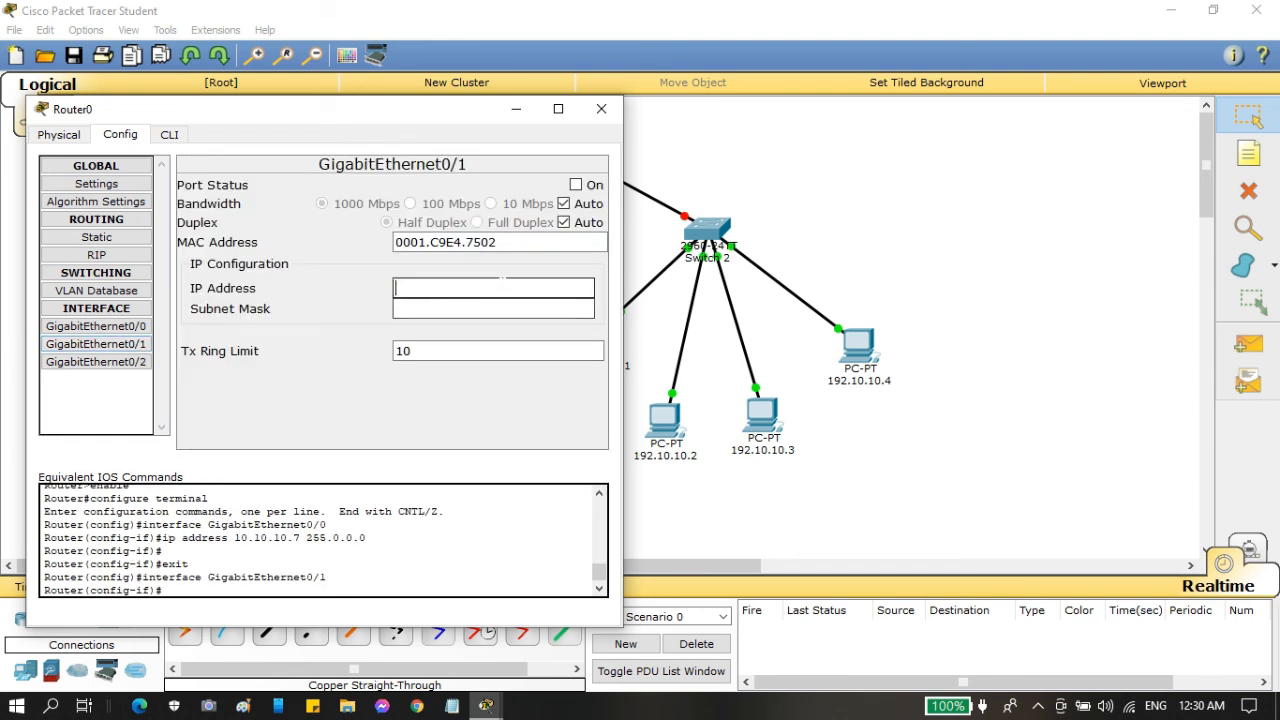
{"action": "type", "text": "19"}
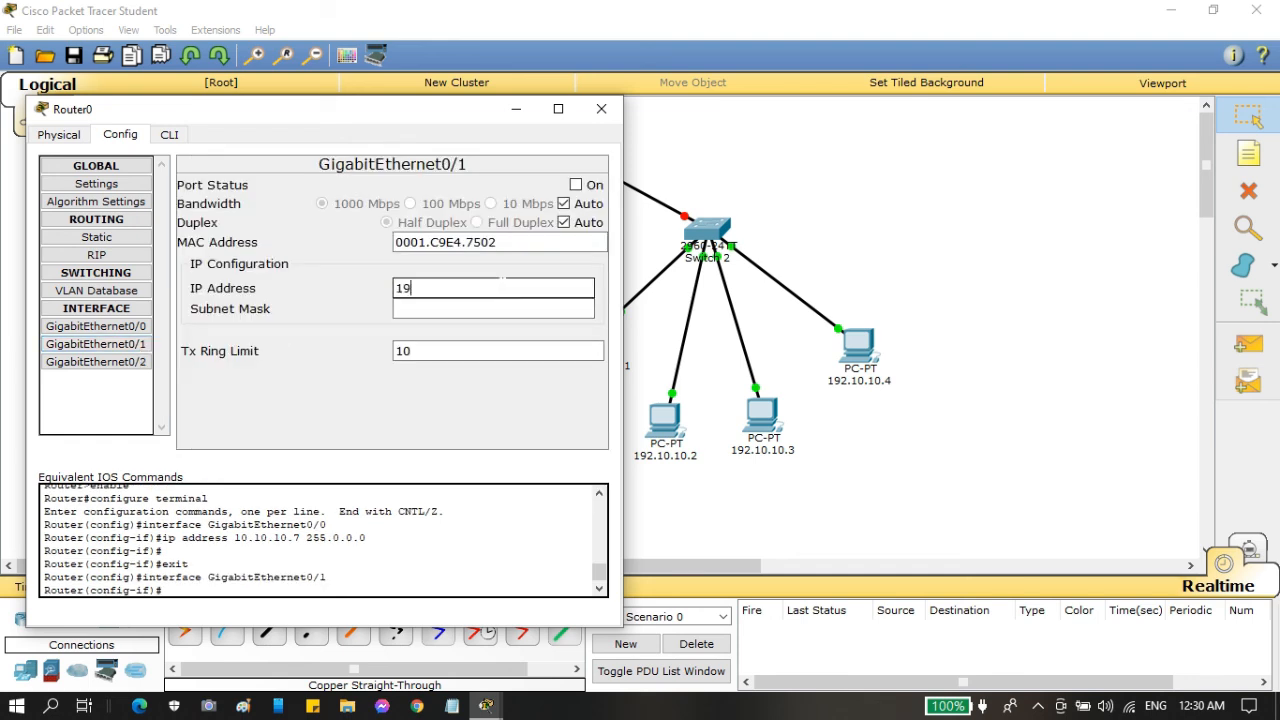
{"action": "type", "text": "2.10.10.1"}
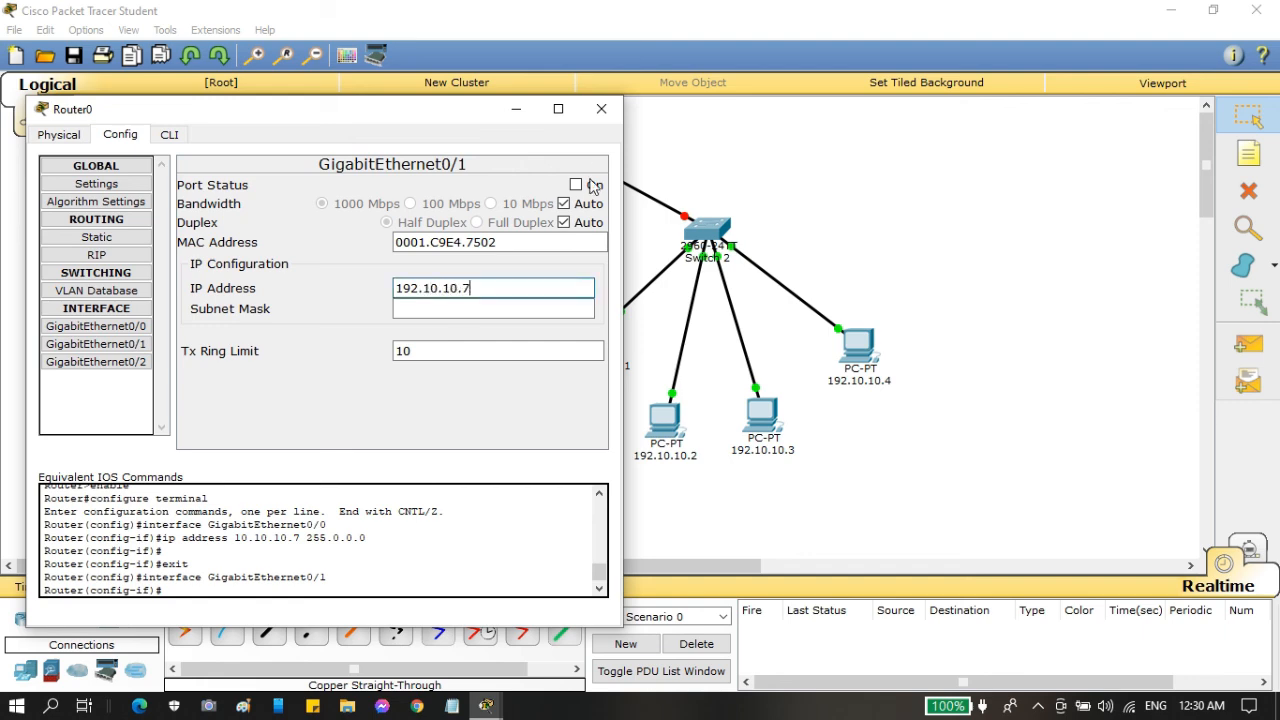
{"action": "left_click", "coordinate": [601, 108]}
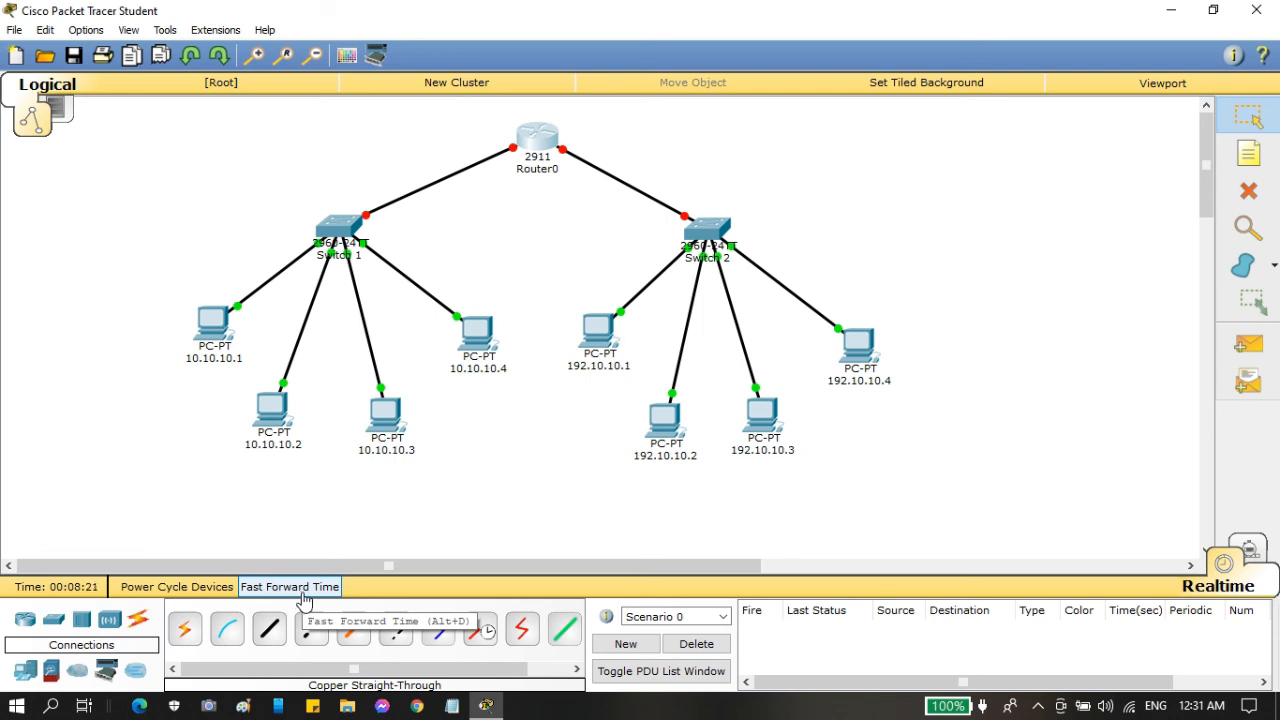
{"action": "left_click", "coordinate": [305, 597]}
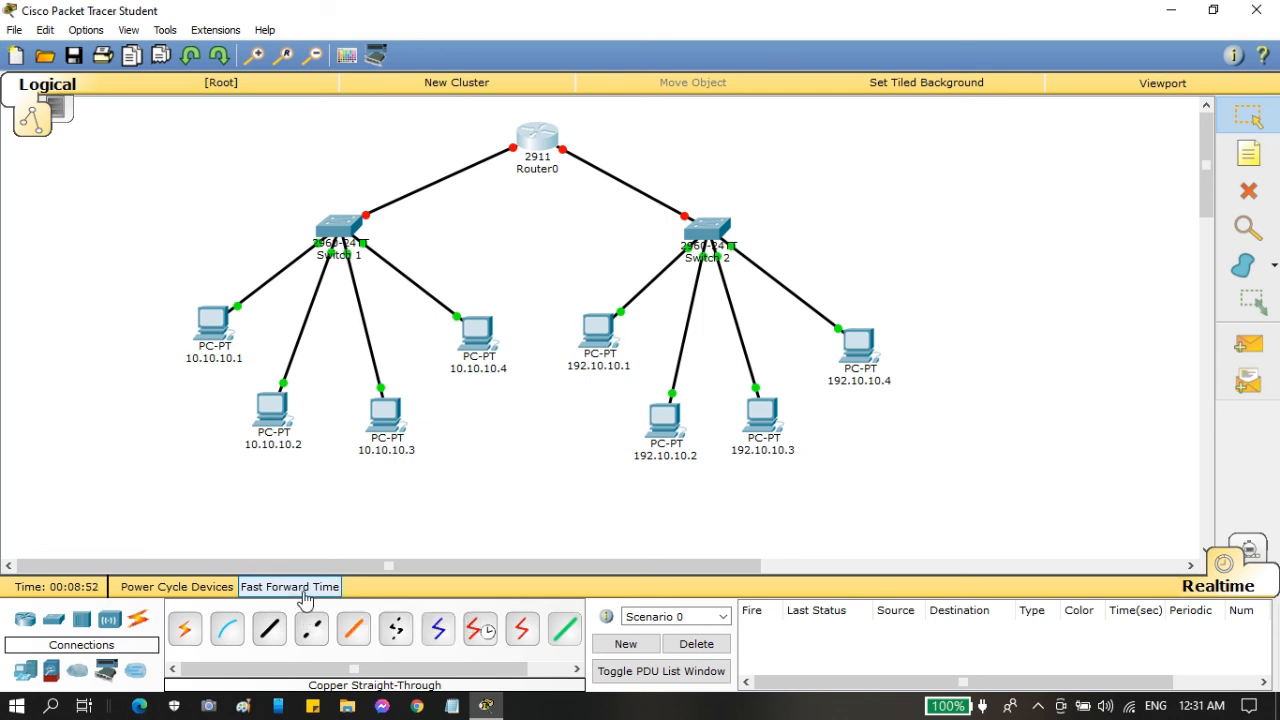
{"action": "left_click", "coordinate": [1037, 708]}
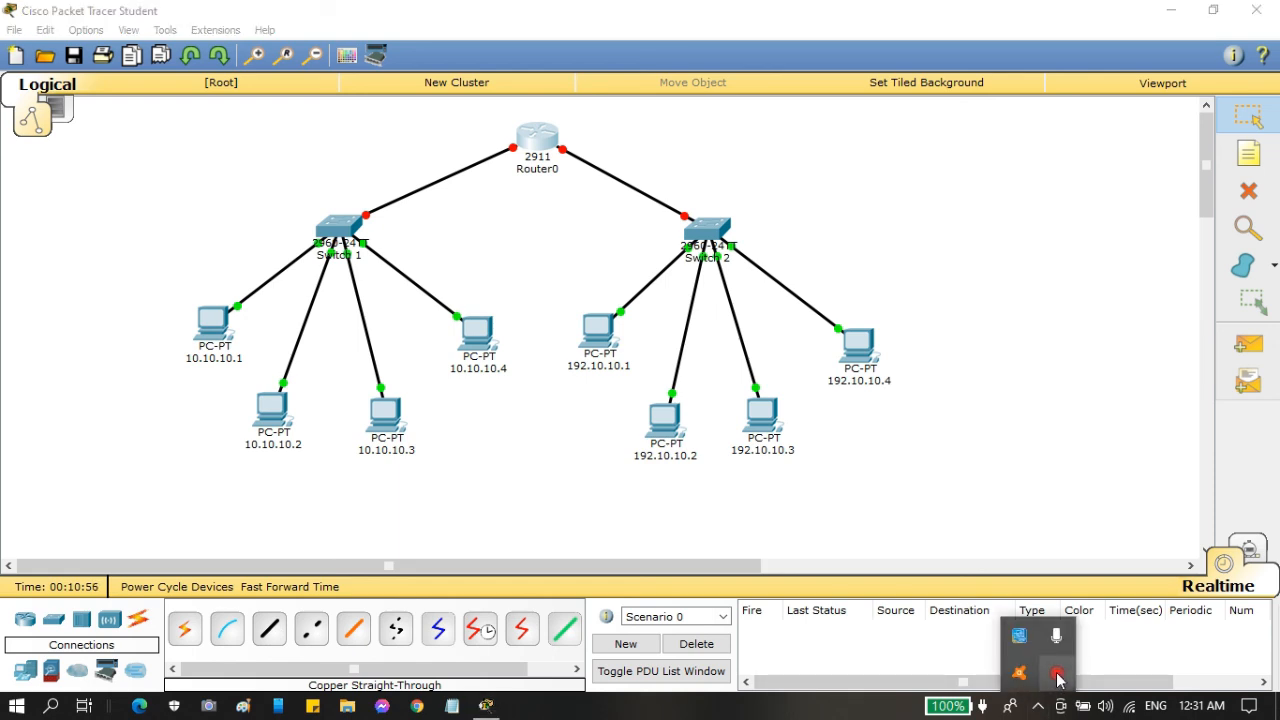
{"action": "left_click", "coordinate": [1057, 677]}
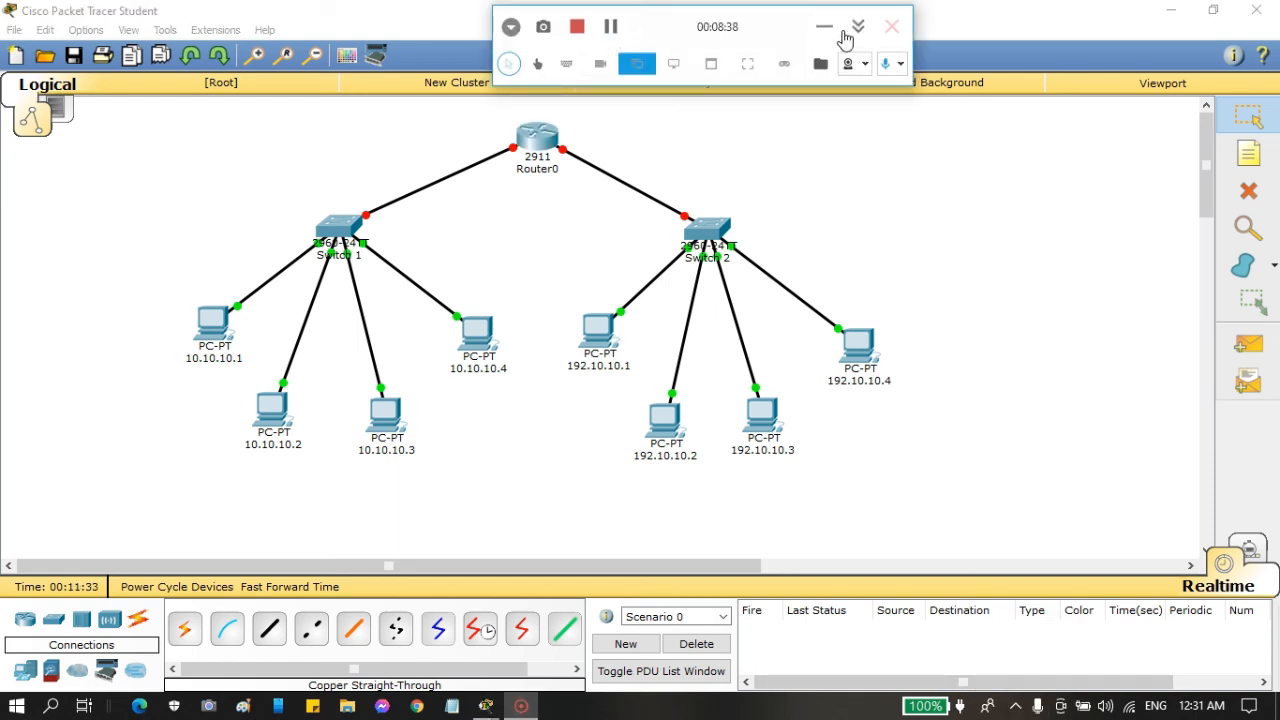
{"action": "left_click", "coordinate": [851, 29]}
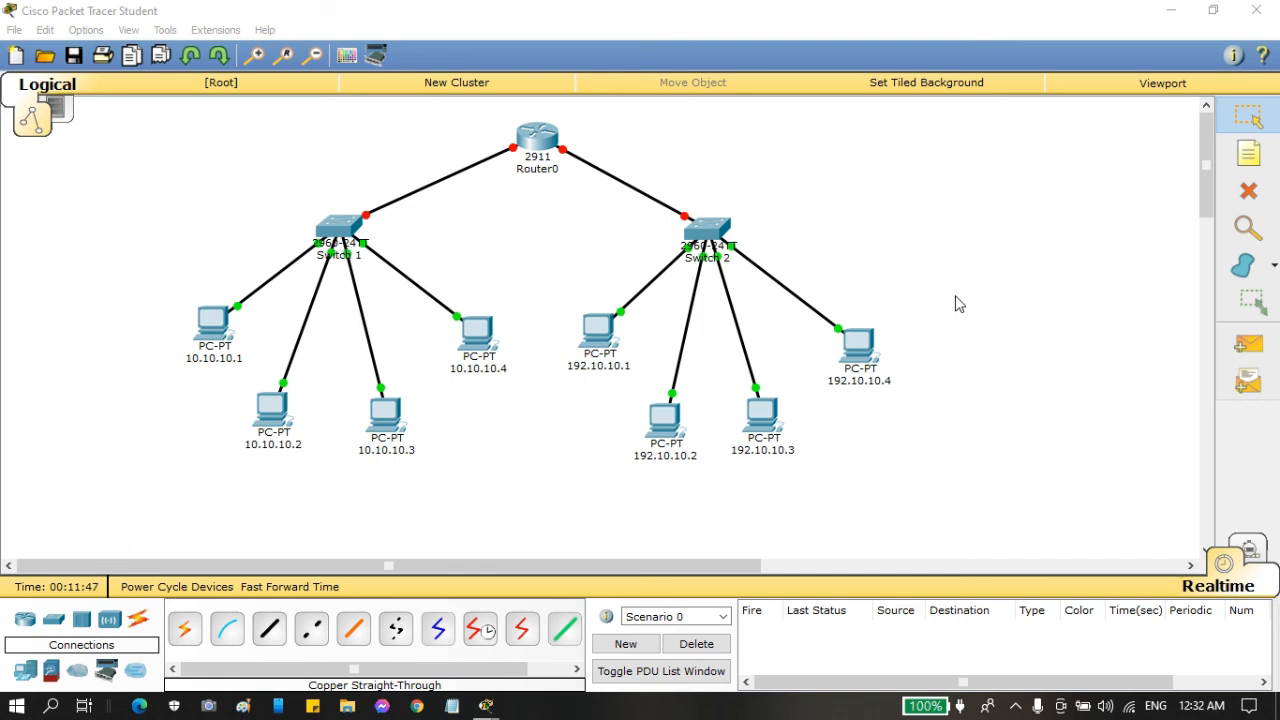
Switch on the port status of Router0's GigabitEthernet0/0 interface and close the router's configuration window.
{"action": "left_click", "coordinate": [548, 133]}
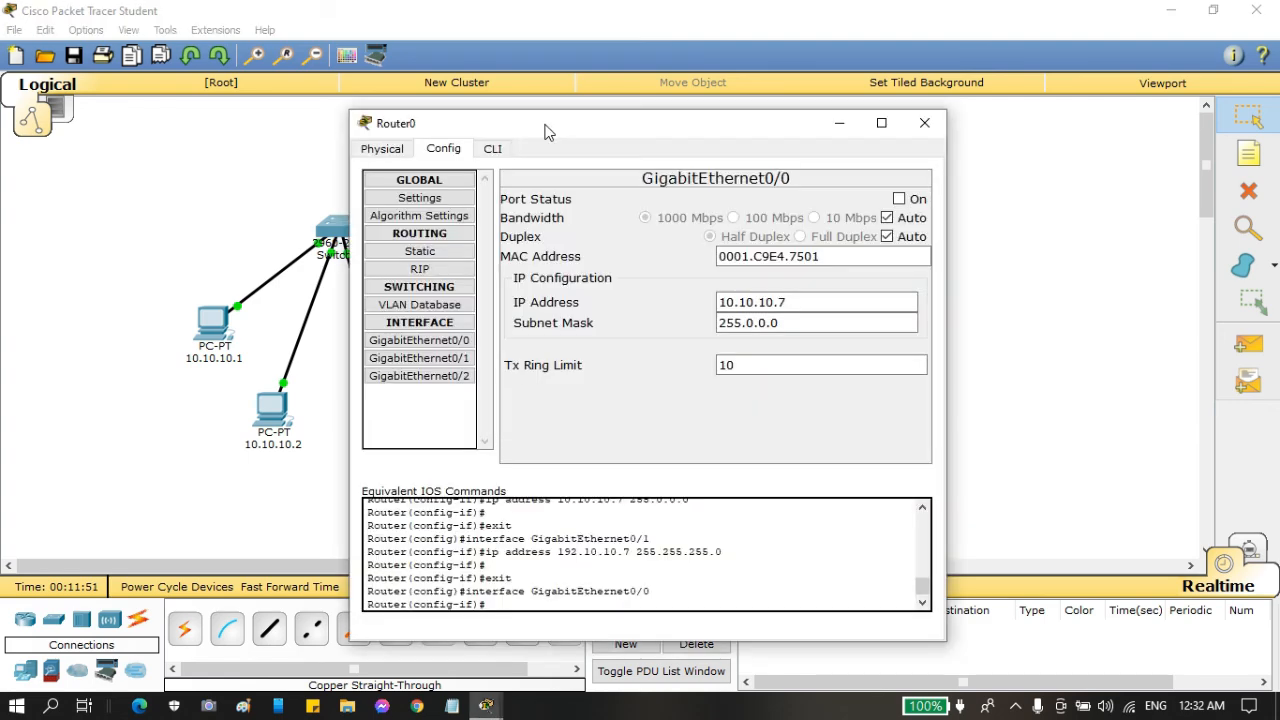
{"action": "left_click_drag", "start_coordinate": [548, 133], "coordinate": [739, 101]}
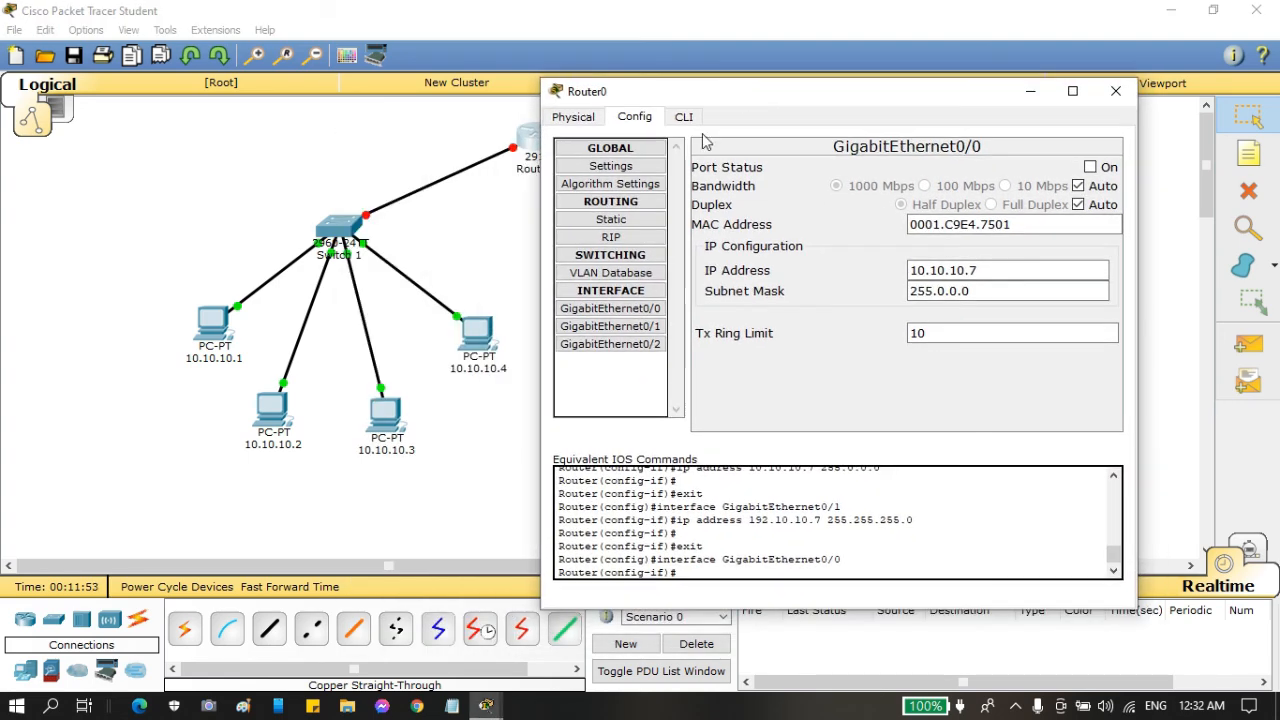
{"action": "left_click", "coordinate": [636, 312]}
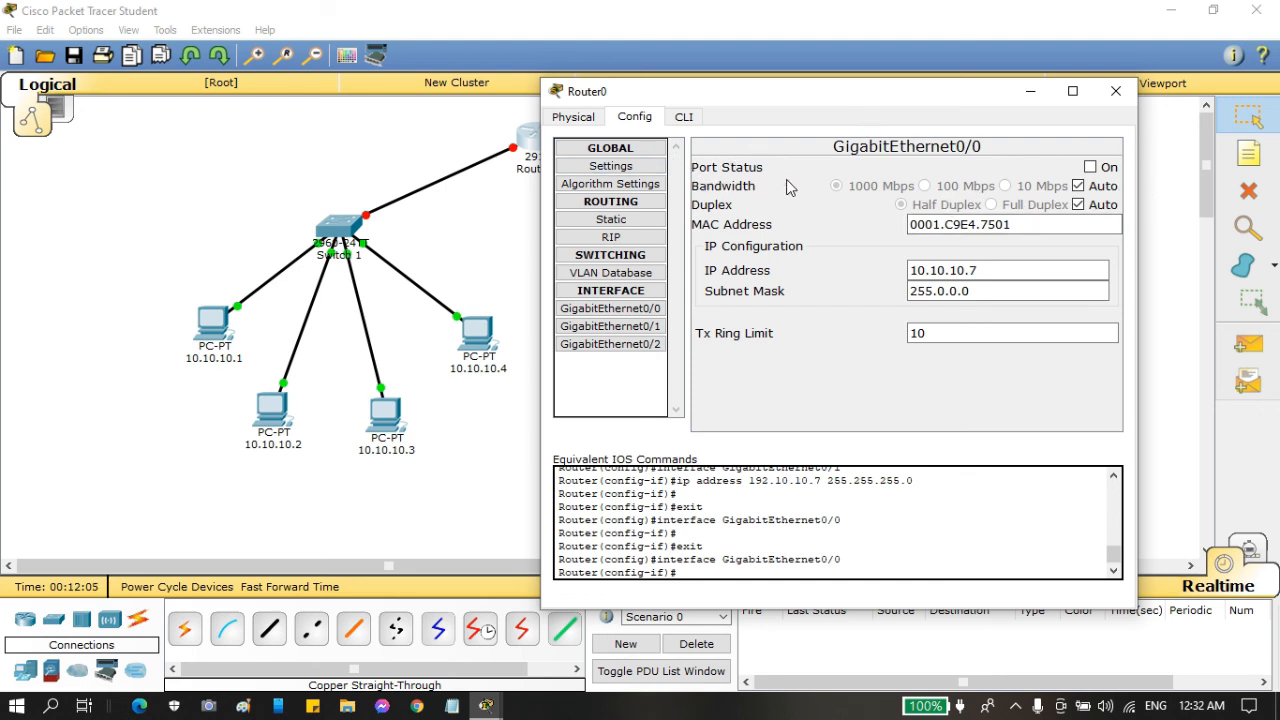
{"action": "left_click", "coordinate": [1091, 168]}
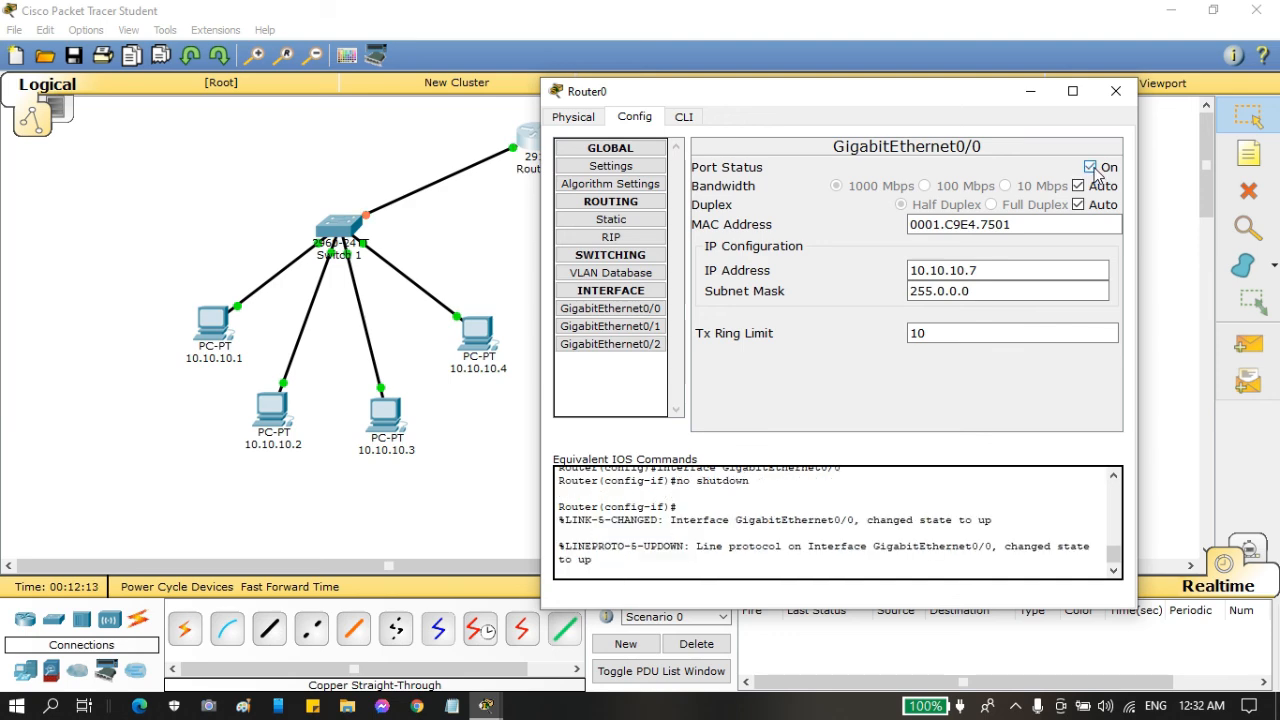
{"action": "left_click", "coordinate": [1116, 92]}
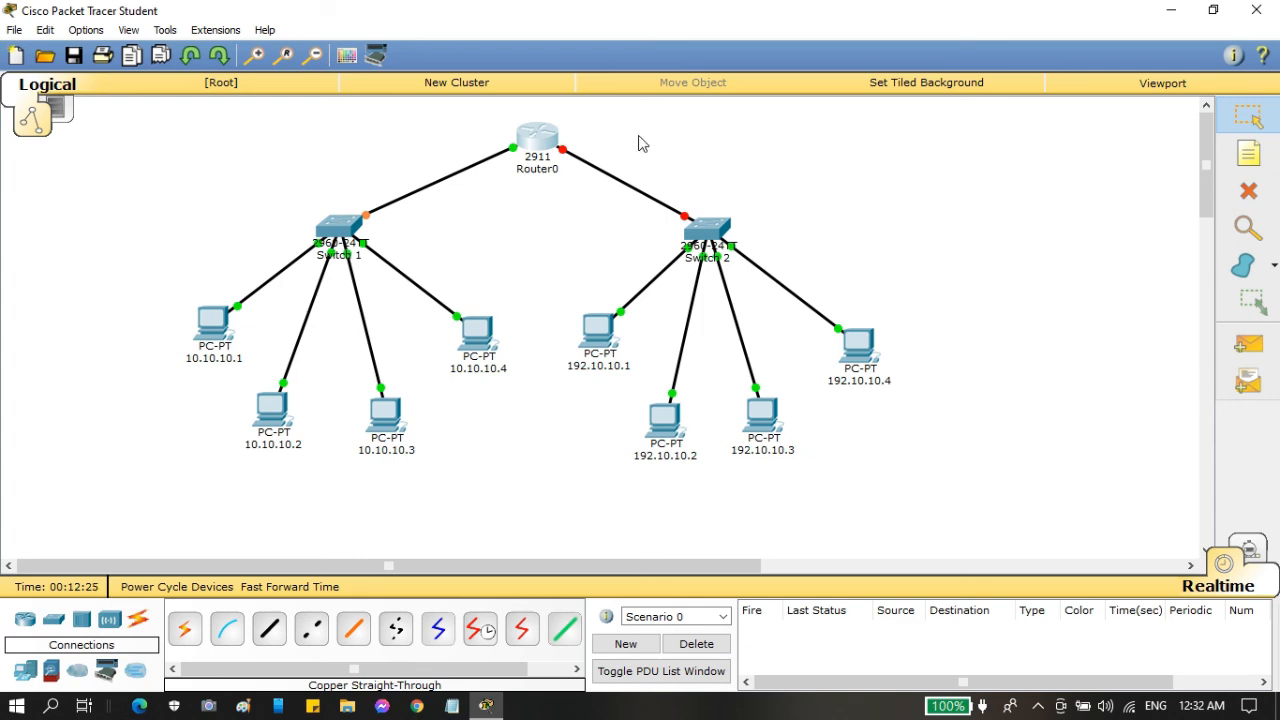
Switch on the port status of Router0's GigabitEthernet0/1 interface, close its configuration window and fast-forward the simulation time.
{"action": "left_click", "coordinate": [537, 136]}
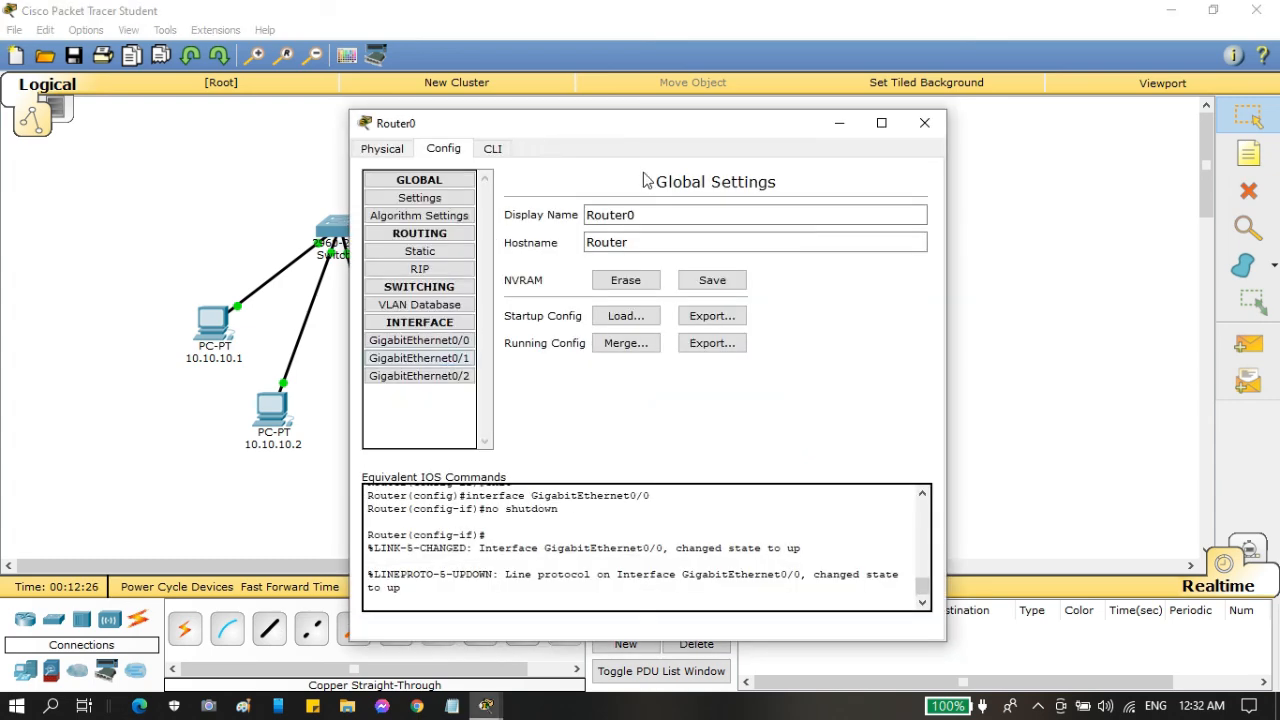
{"action": "left_click_drag", "start_coordinate": [648, 122], "coordinate": [374, 105]}
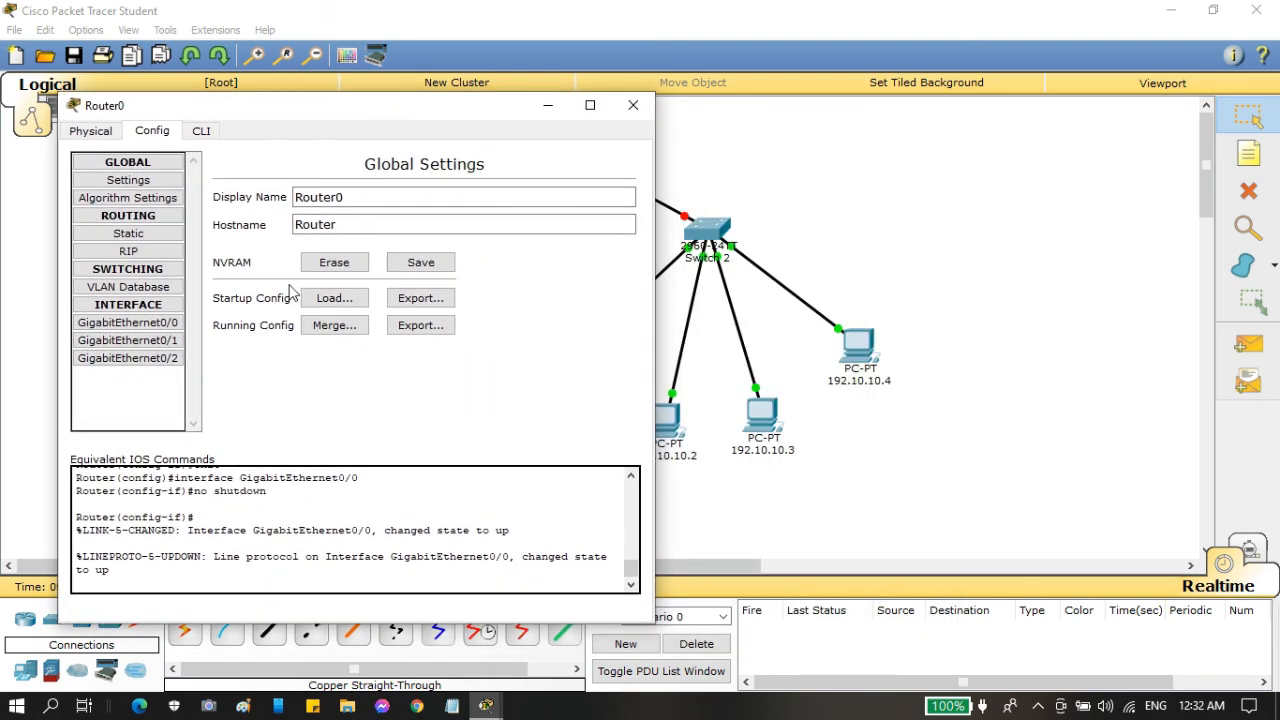
{"action": "left_click", "coordinate": [160, 342]}
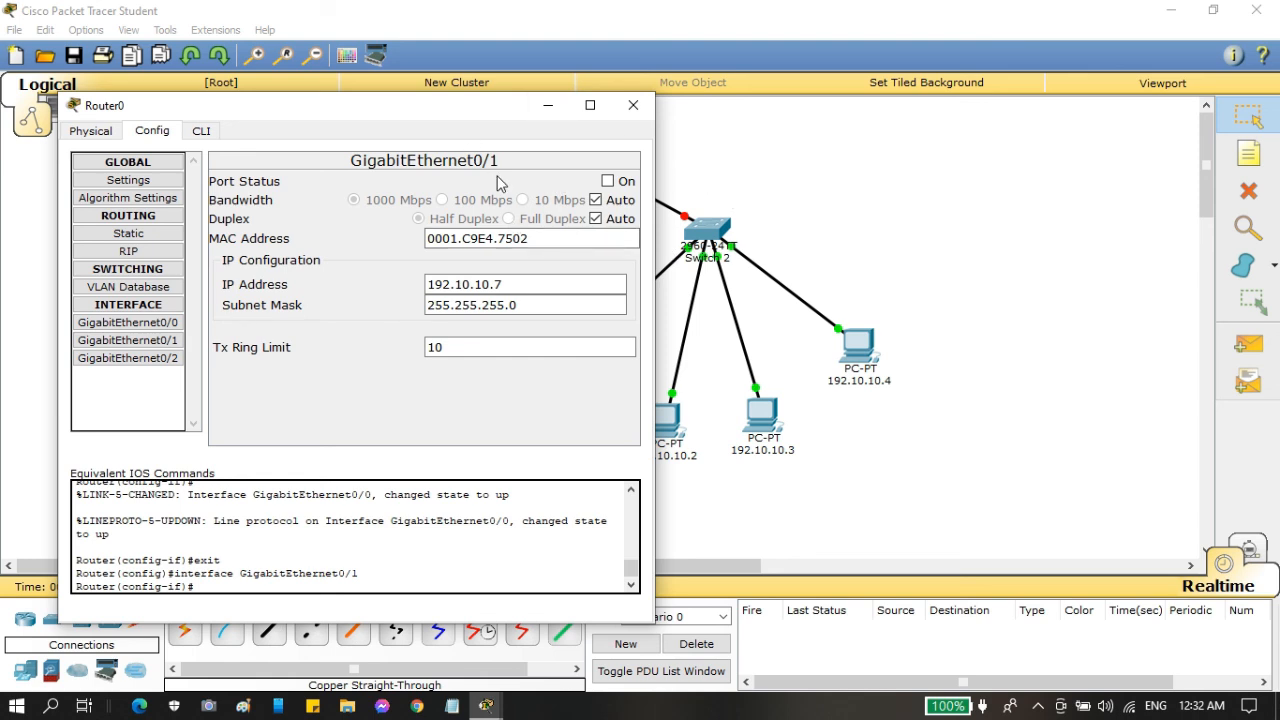
{"action": "left_click", "coordinate": [607, 182]}
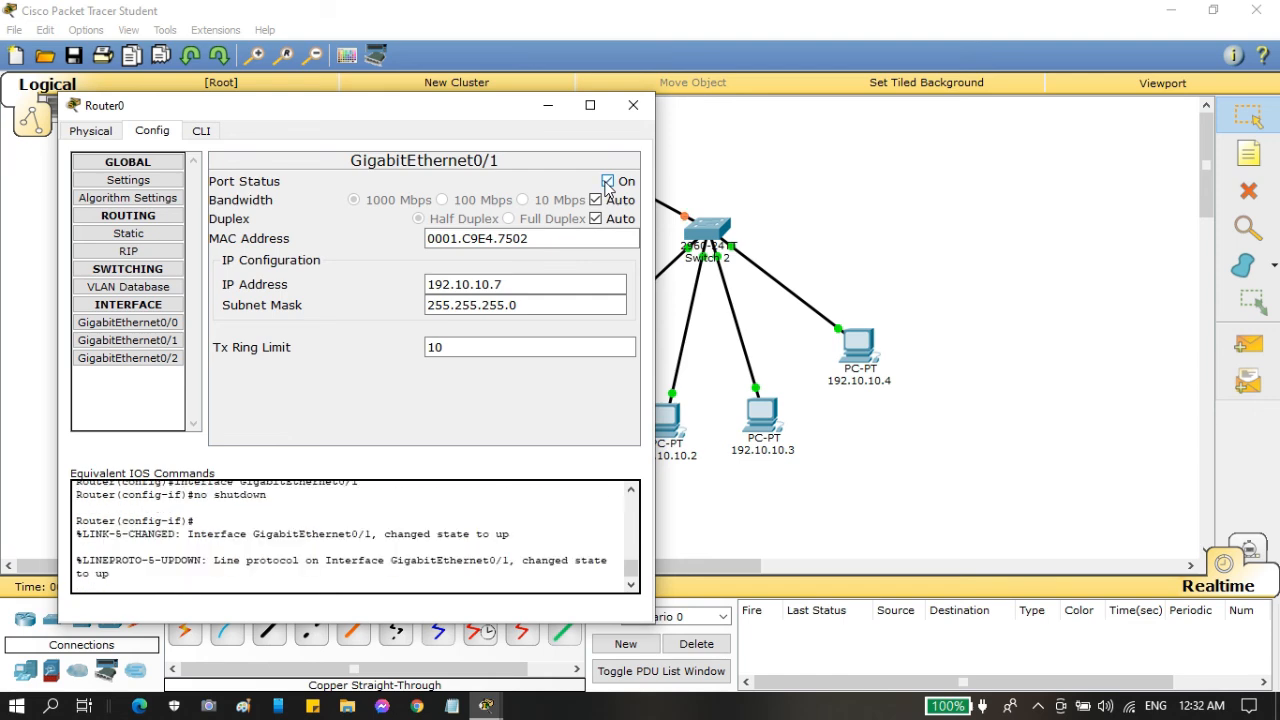
{"action": "left_click", "coordinate": [634, 106]}
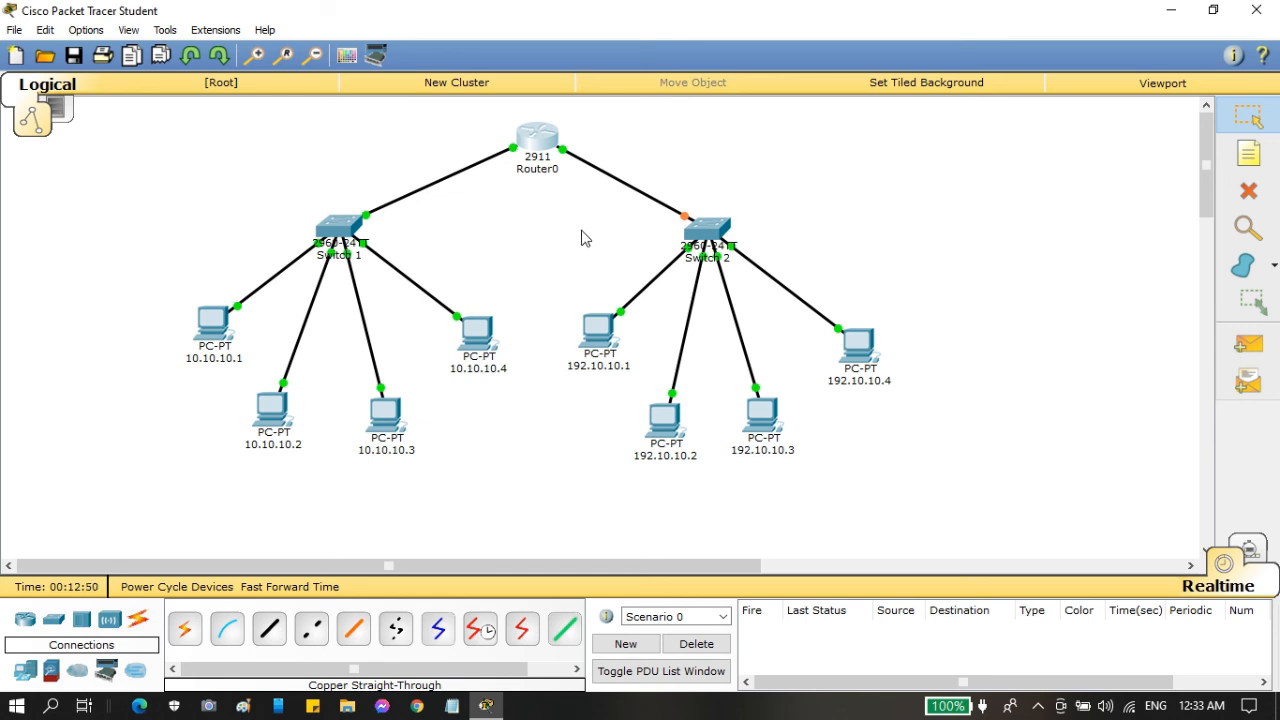
{"action": "left_click", "coordinate": [308, 594]}
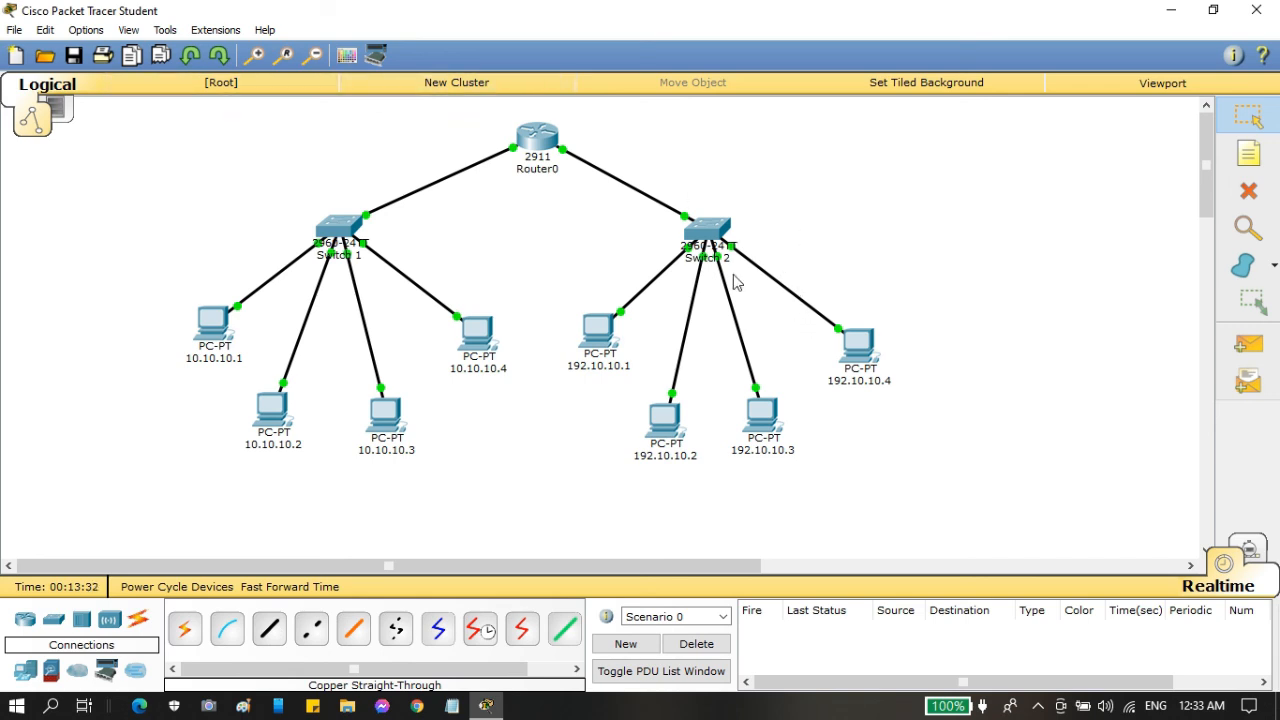
Rename the 2911 router as Router 1.
{"action": "left_click", "coordinate": [553, 171]}
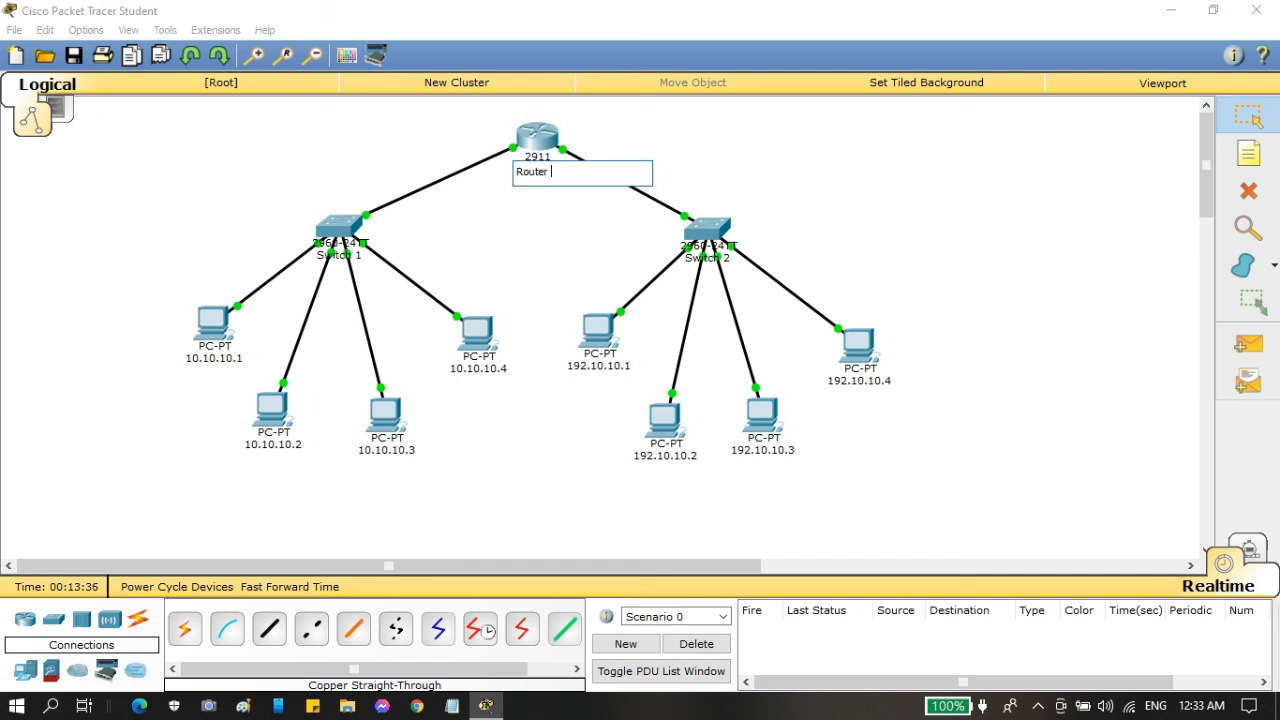
{"action": "type", "text": "1"}
{"action": "key", "text": "Return"}
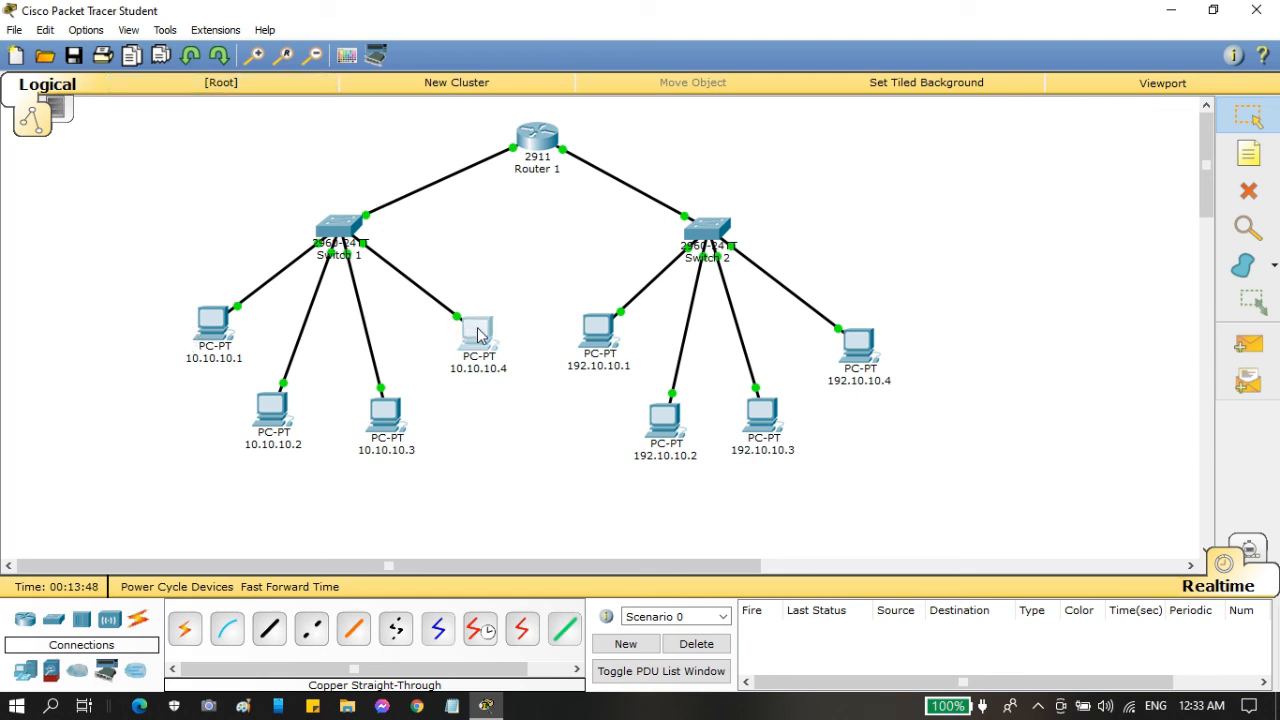
Shift the PCs labelled 10.10.10.4 and 10.10.10.3 slightly to adjust the layout below Switch 1.
{"action": "left_click_drag", "start_coordinate": [480, 331], "coordinate": [474, 338]}
{"action": "left_click_drag", "start_coordinate": [395, 435], "coordinate": [392, 438]}
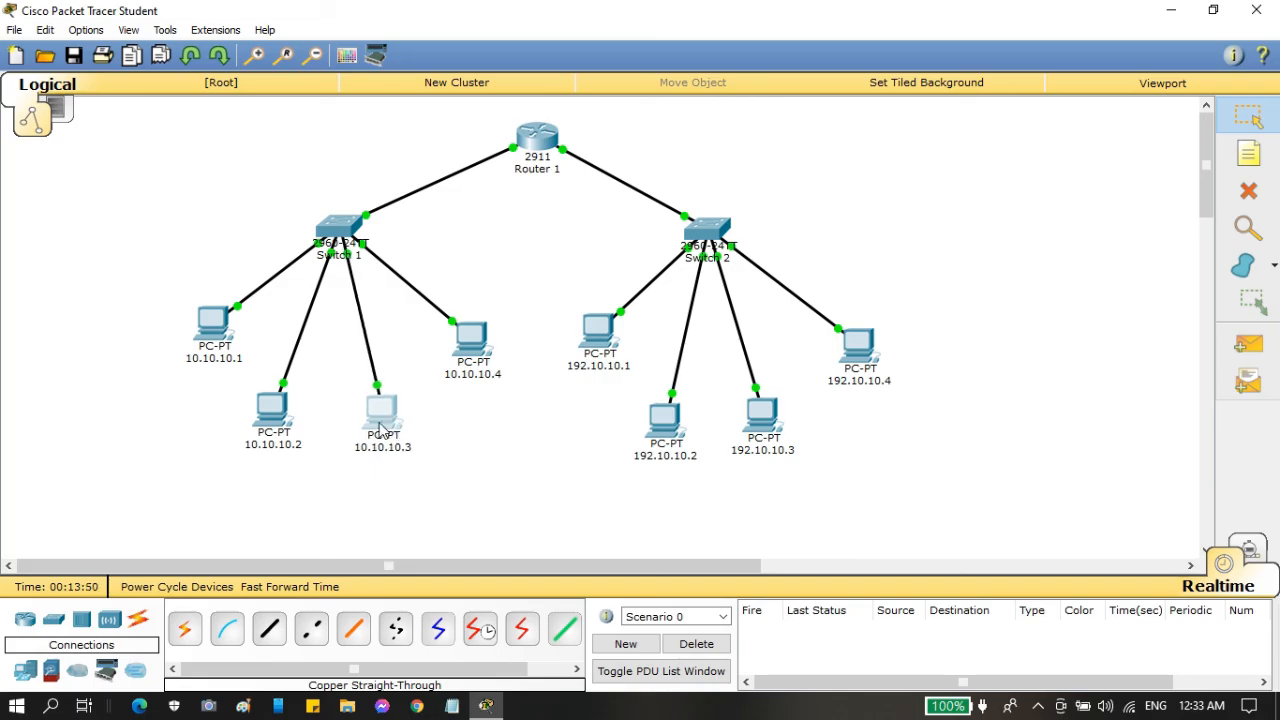